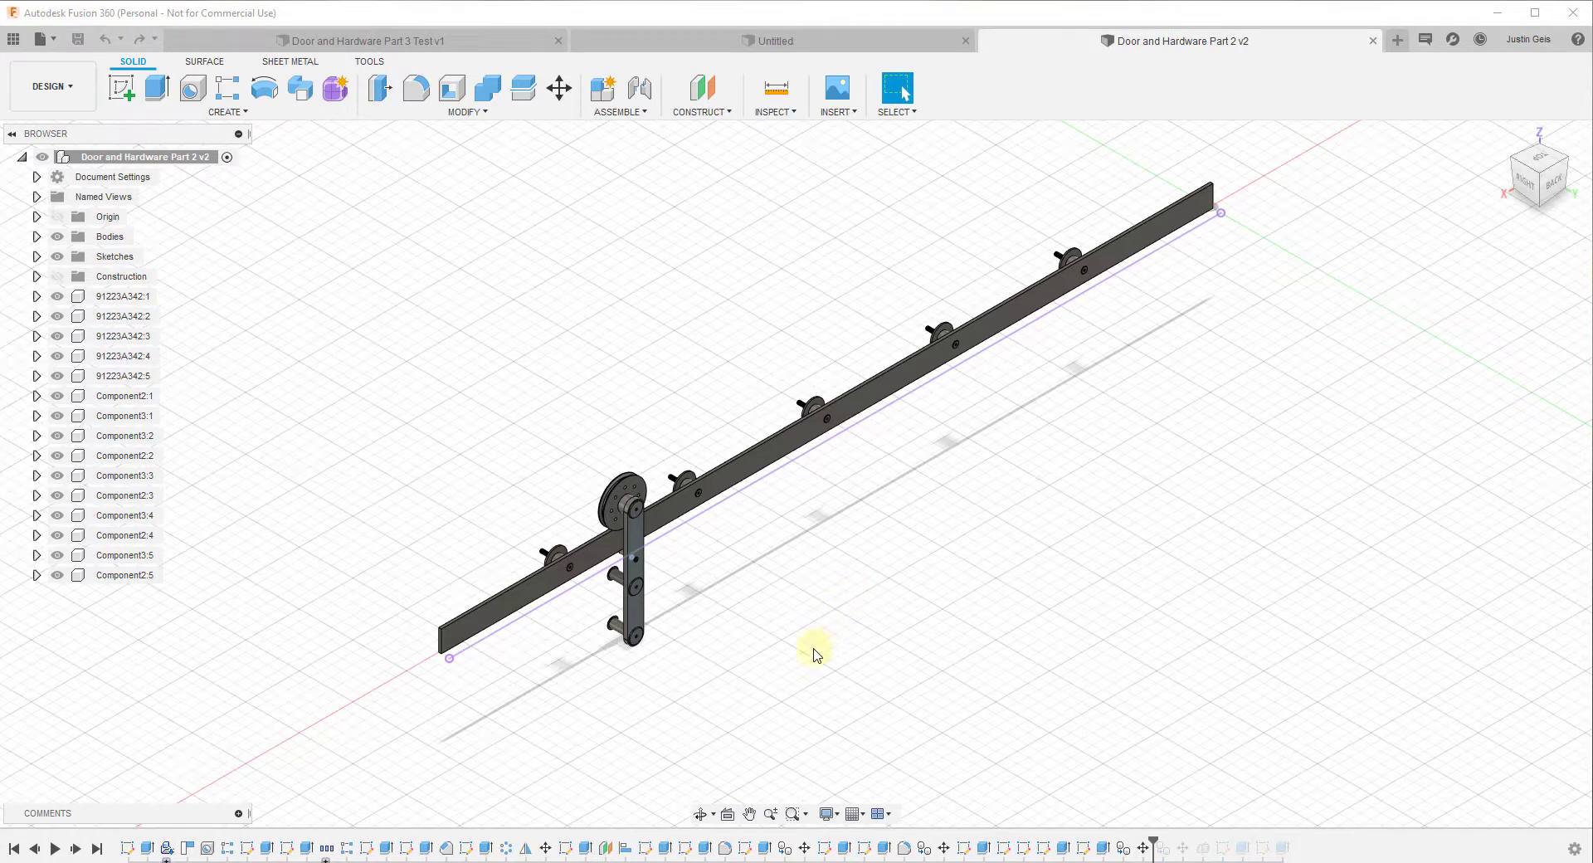
Examine the roller hanger on the track rail and the parts that make it up.
scroll(578, 637, "up", 5)
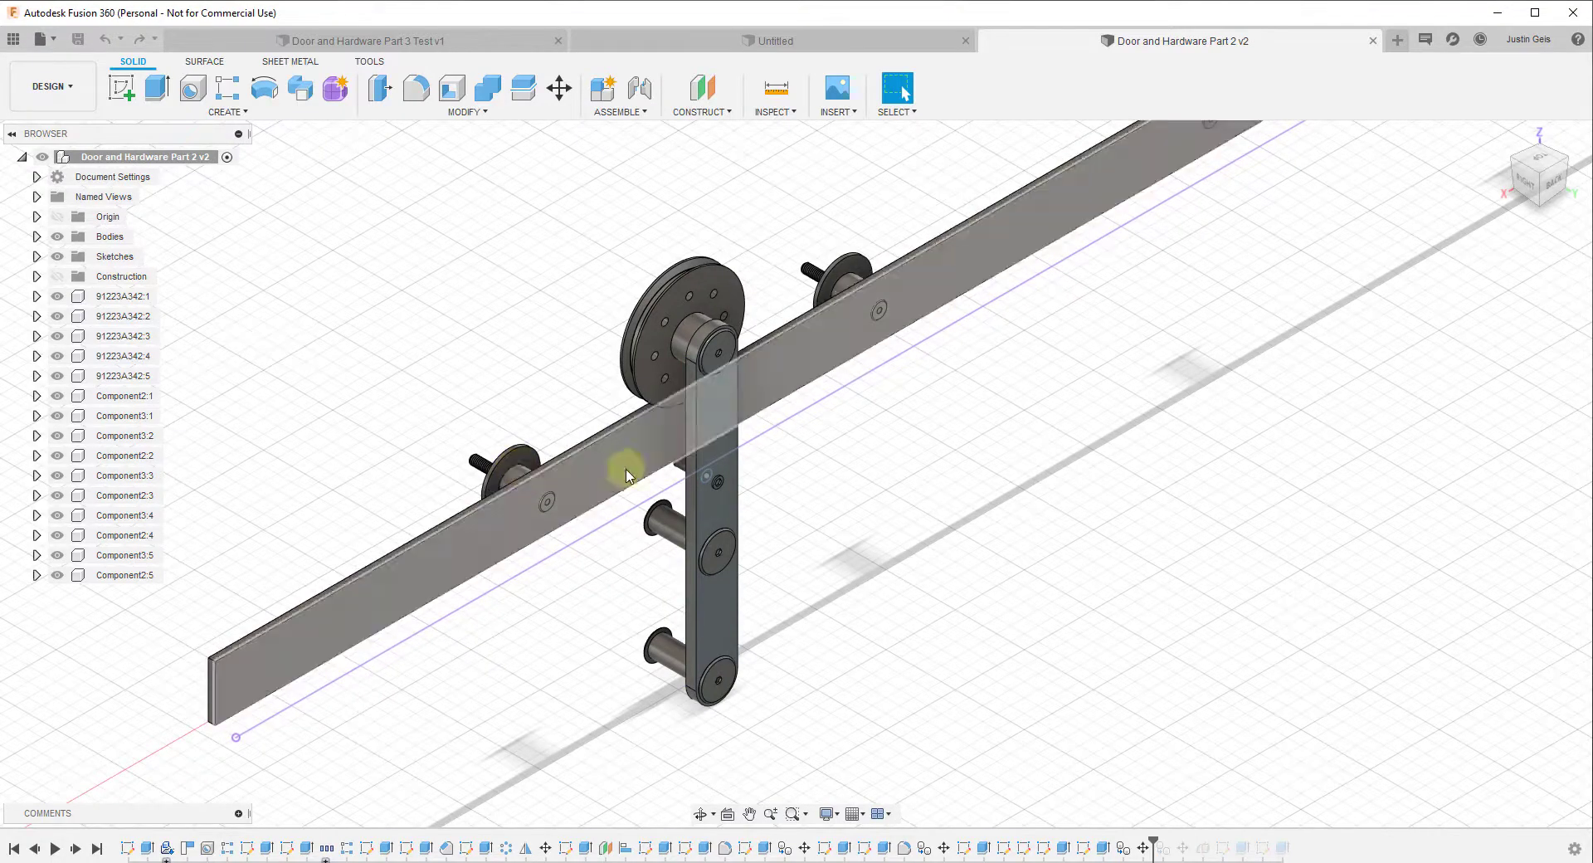
scroll(622, 463, "down", 5)
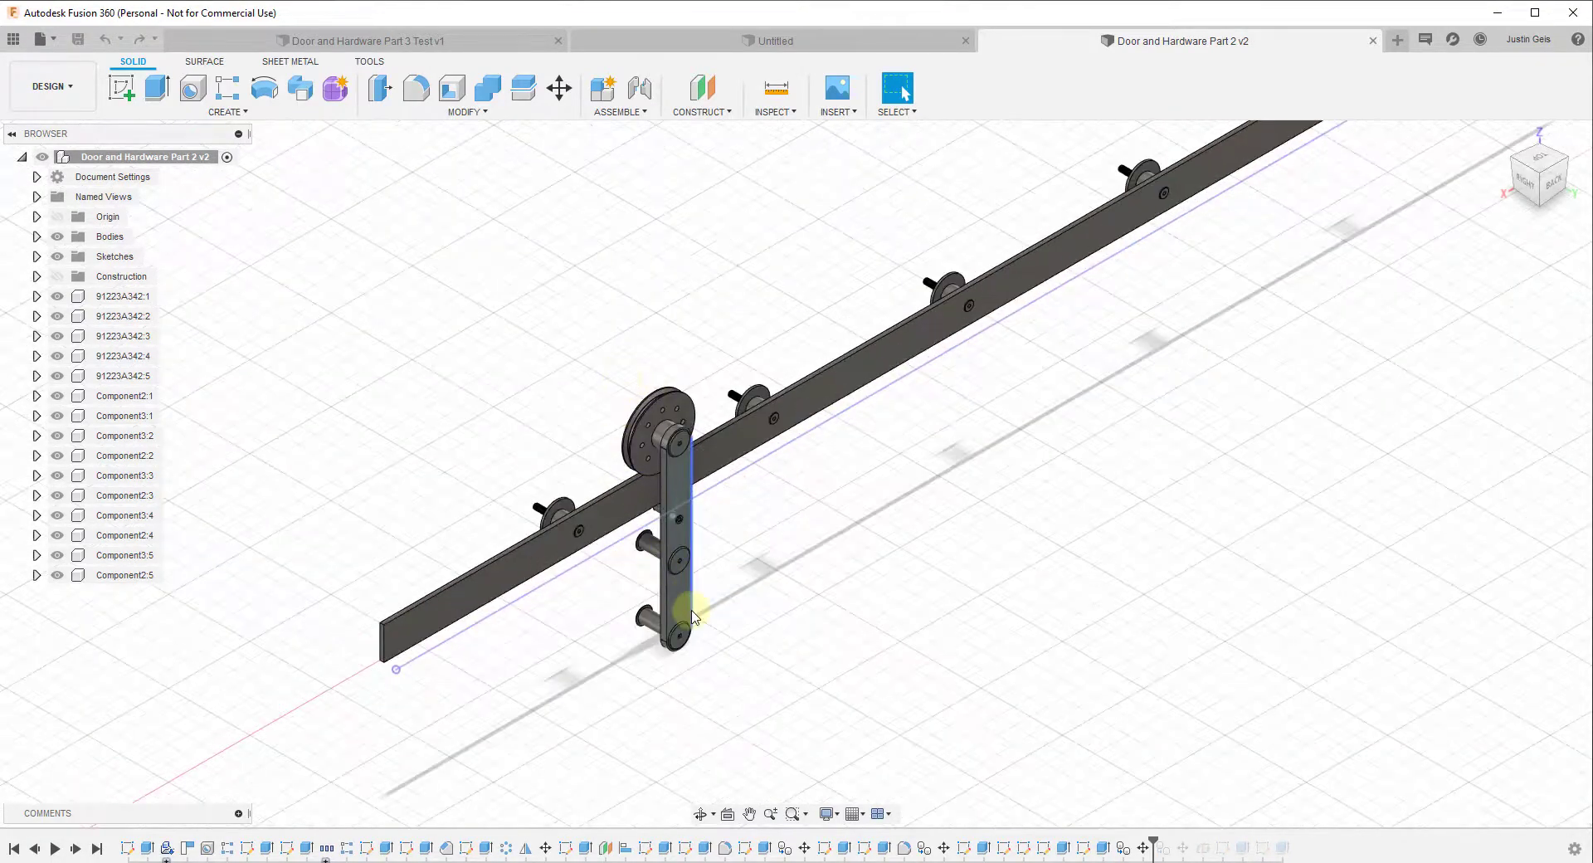
middle_click_drag(683, 536, 581, 312, "shift")
left_click_drag(581, 312, 763, 727)
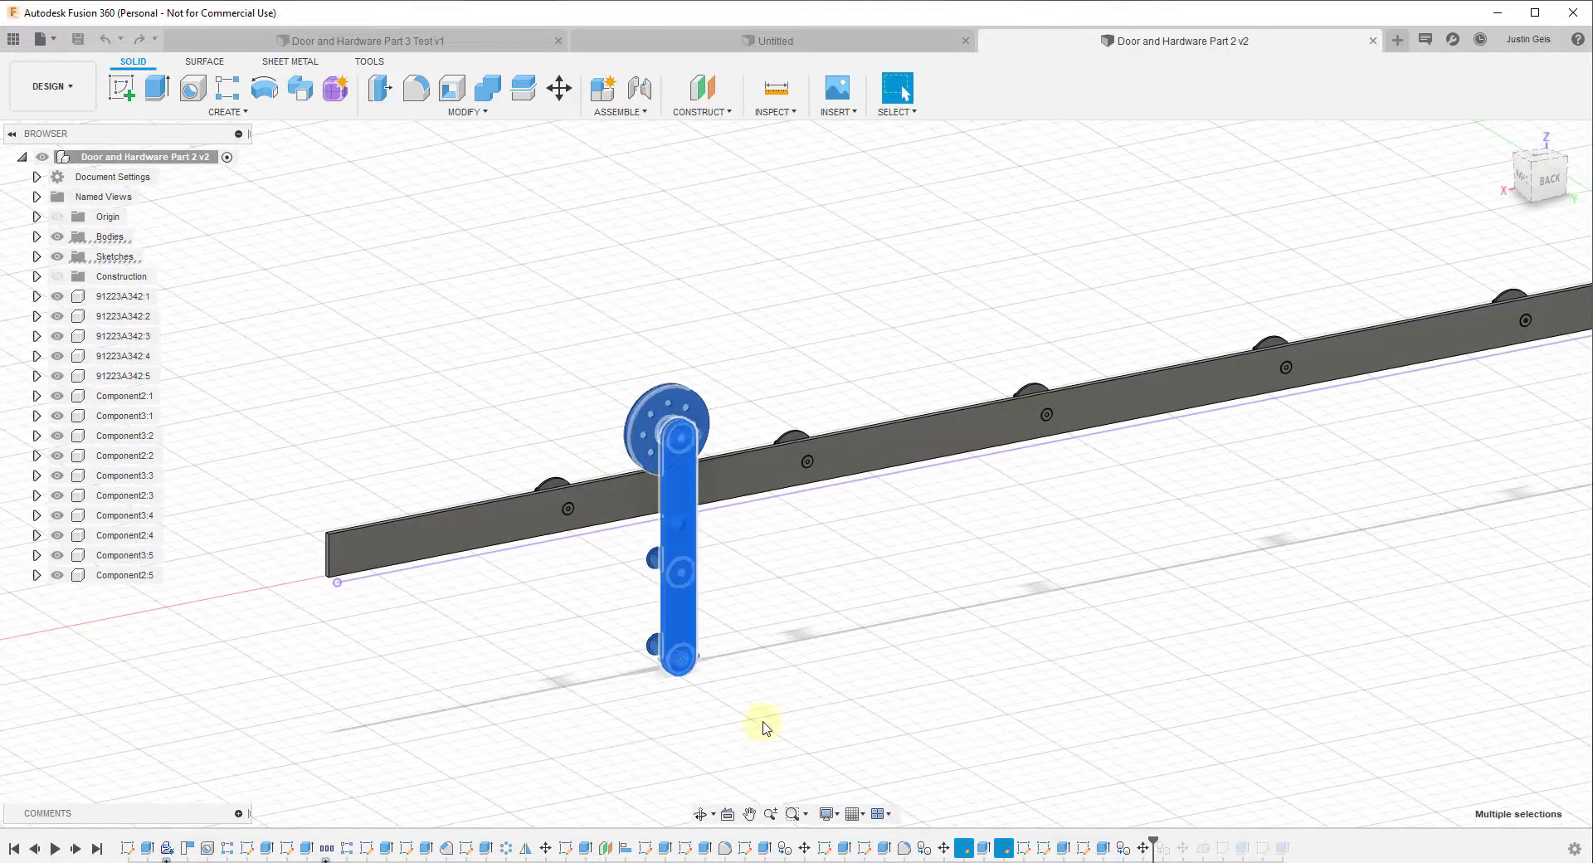
scroll(664, 466, "up", 1)
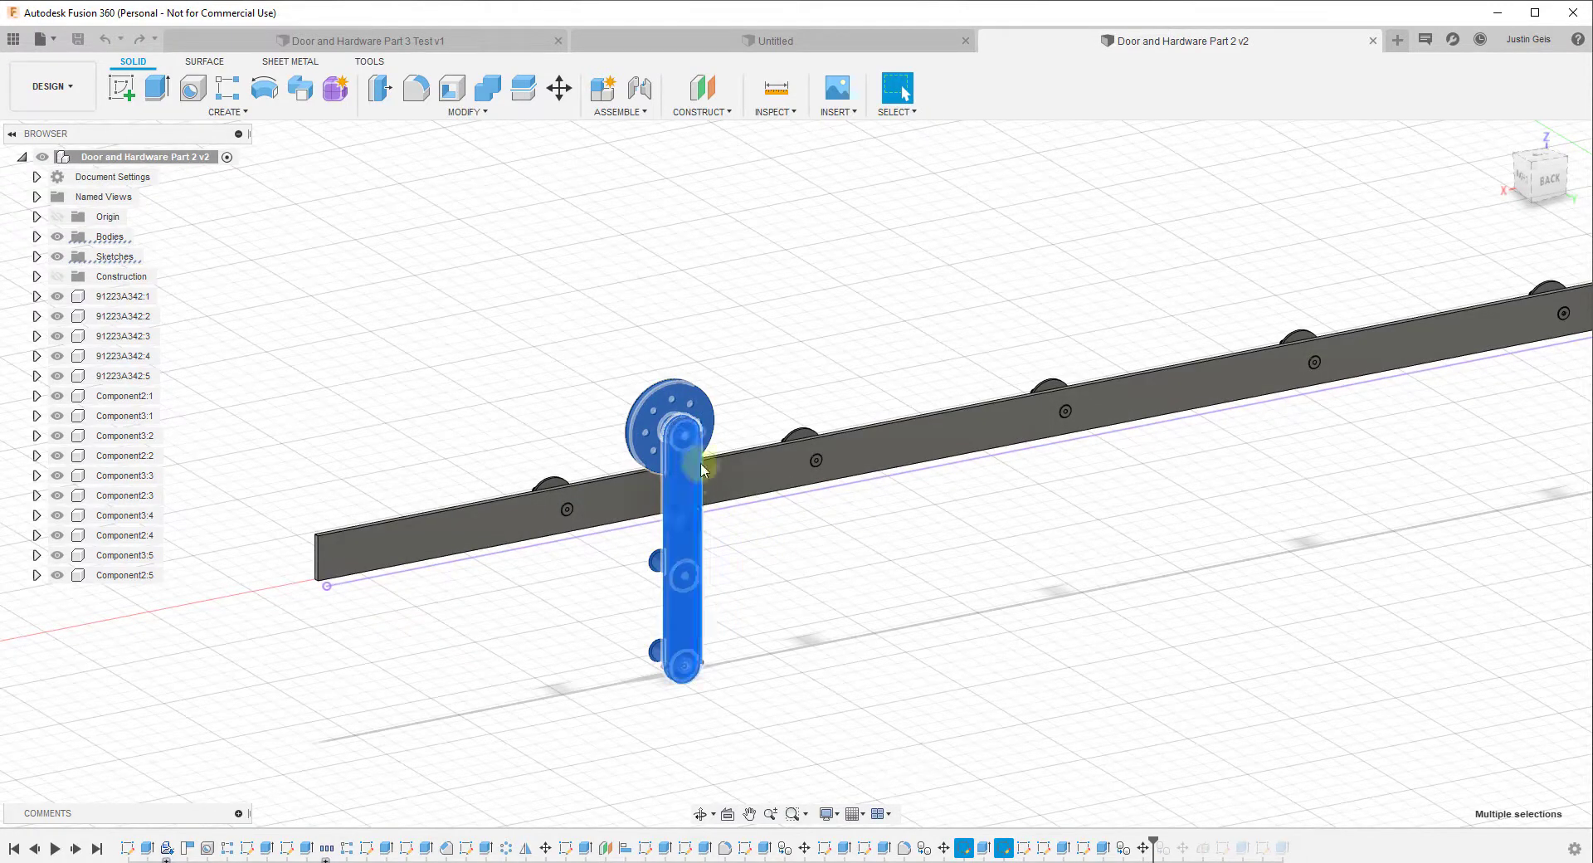
scroll(711, 489, "down", 1)
scroll(711, 490, "up", 2)
left_click(677, 444)
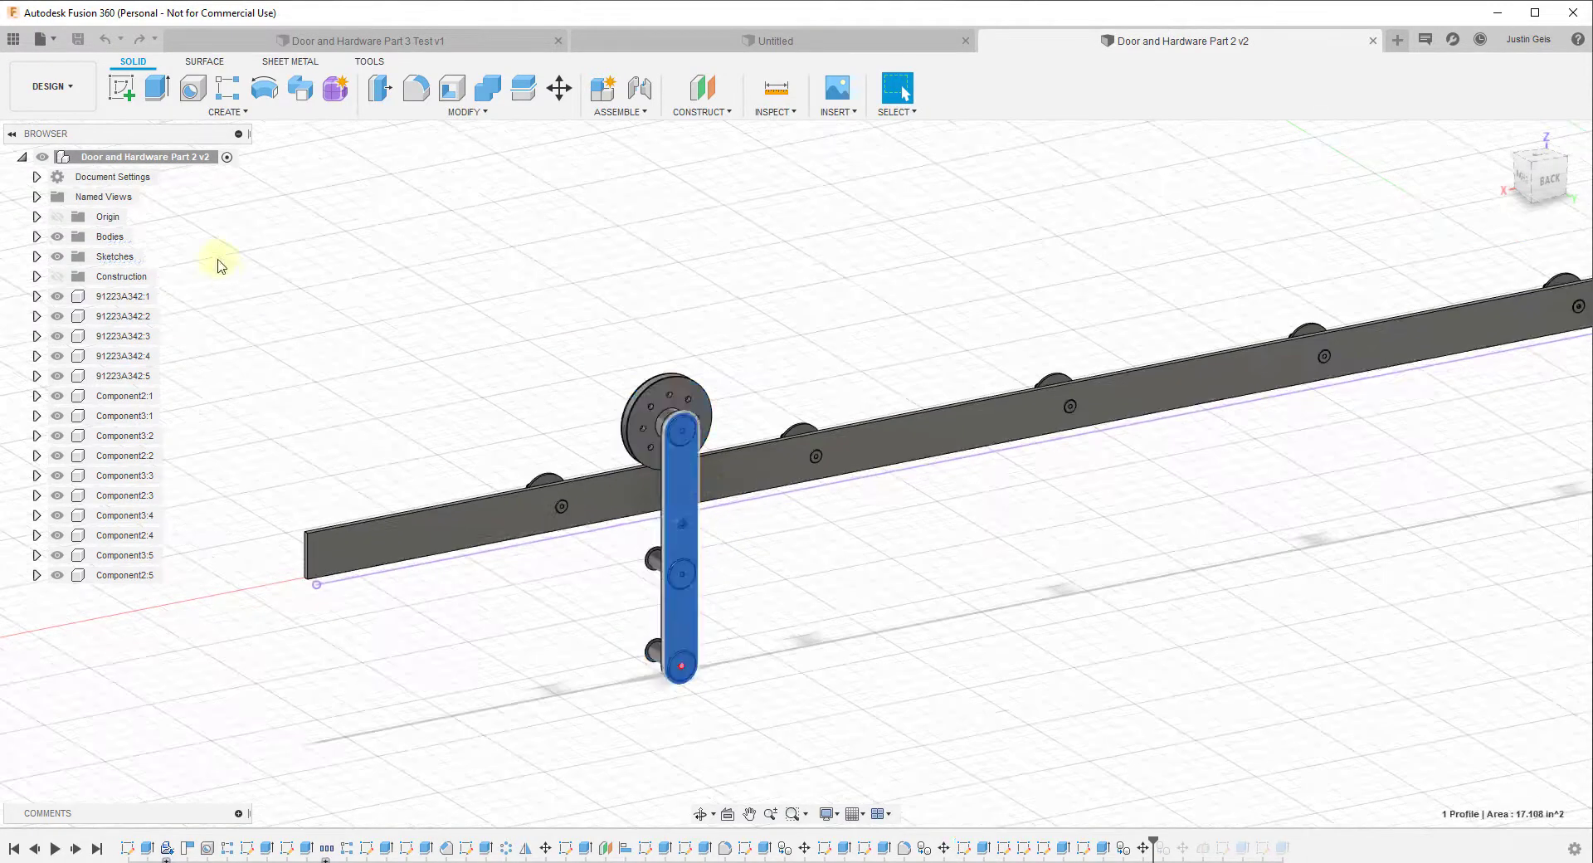
Create a new group named "Door Hardware 1" within the Bodies folder.
left_click(36, 237)
left_click(124, 277)
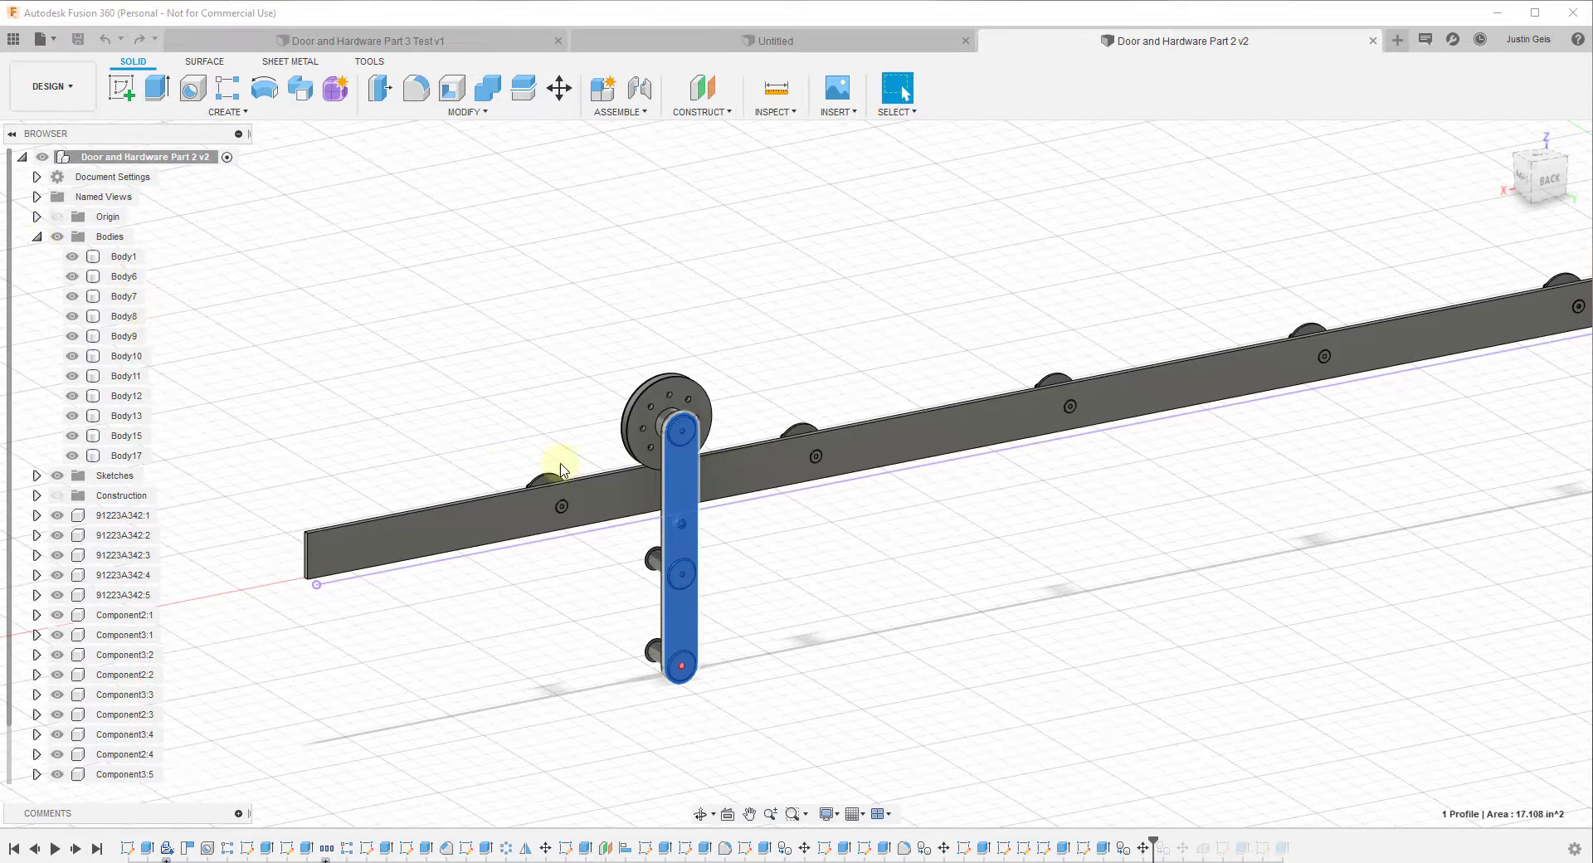
left_click(655, 415)
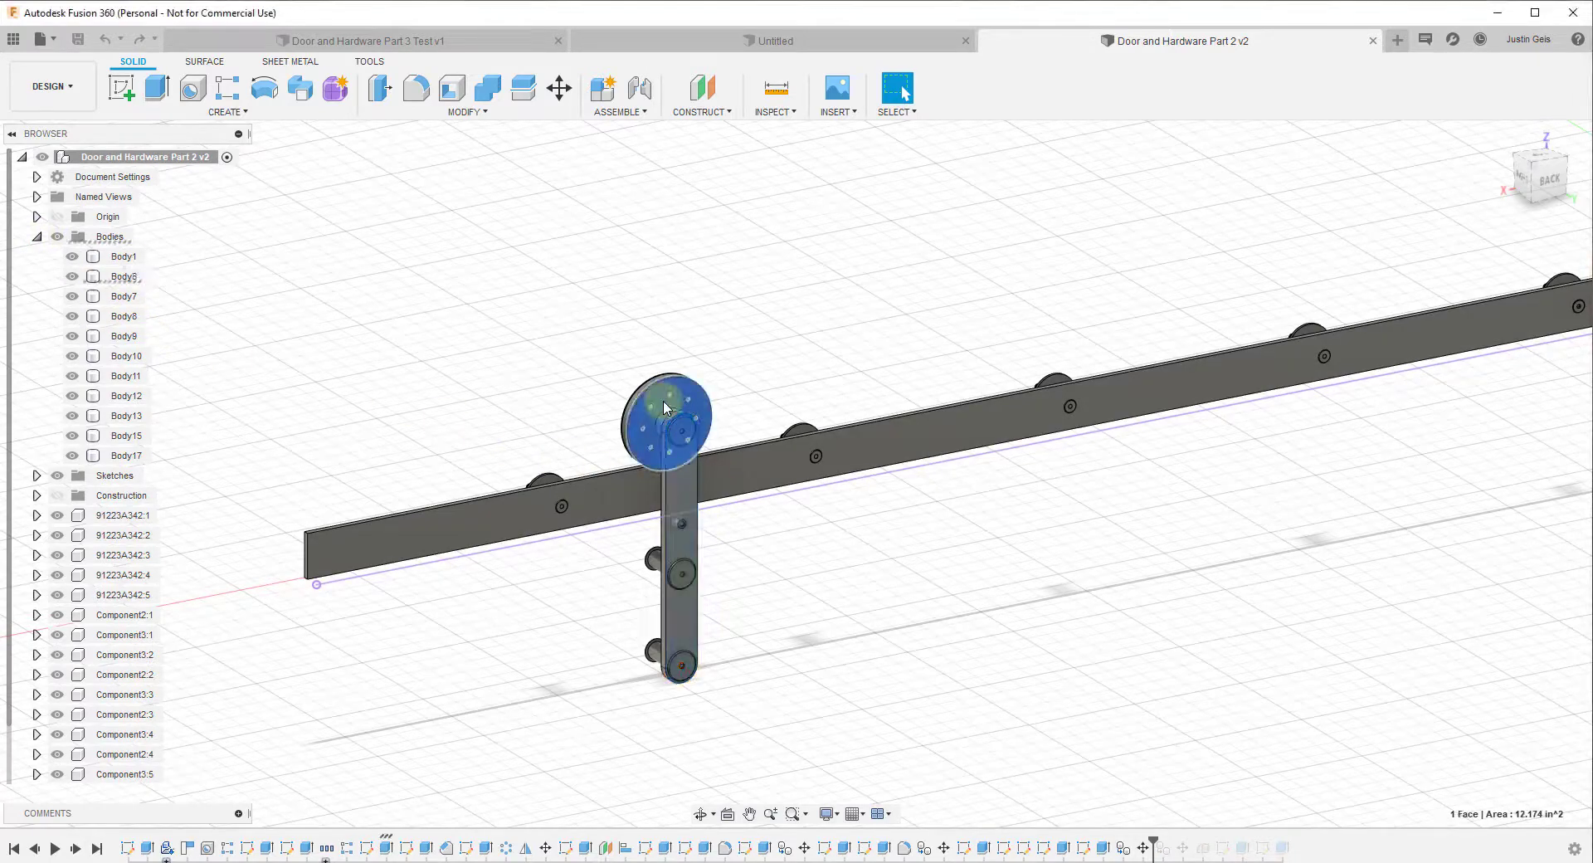
left_click_drag(617, 350, 753, 733)
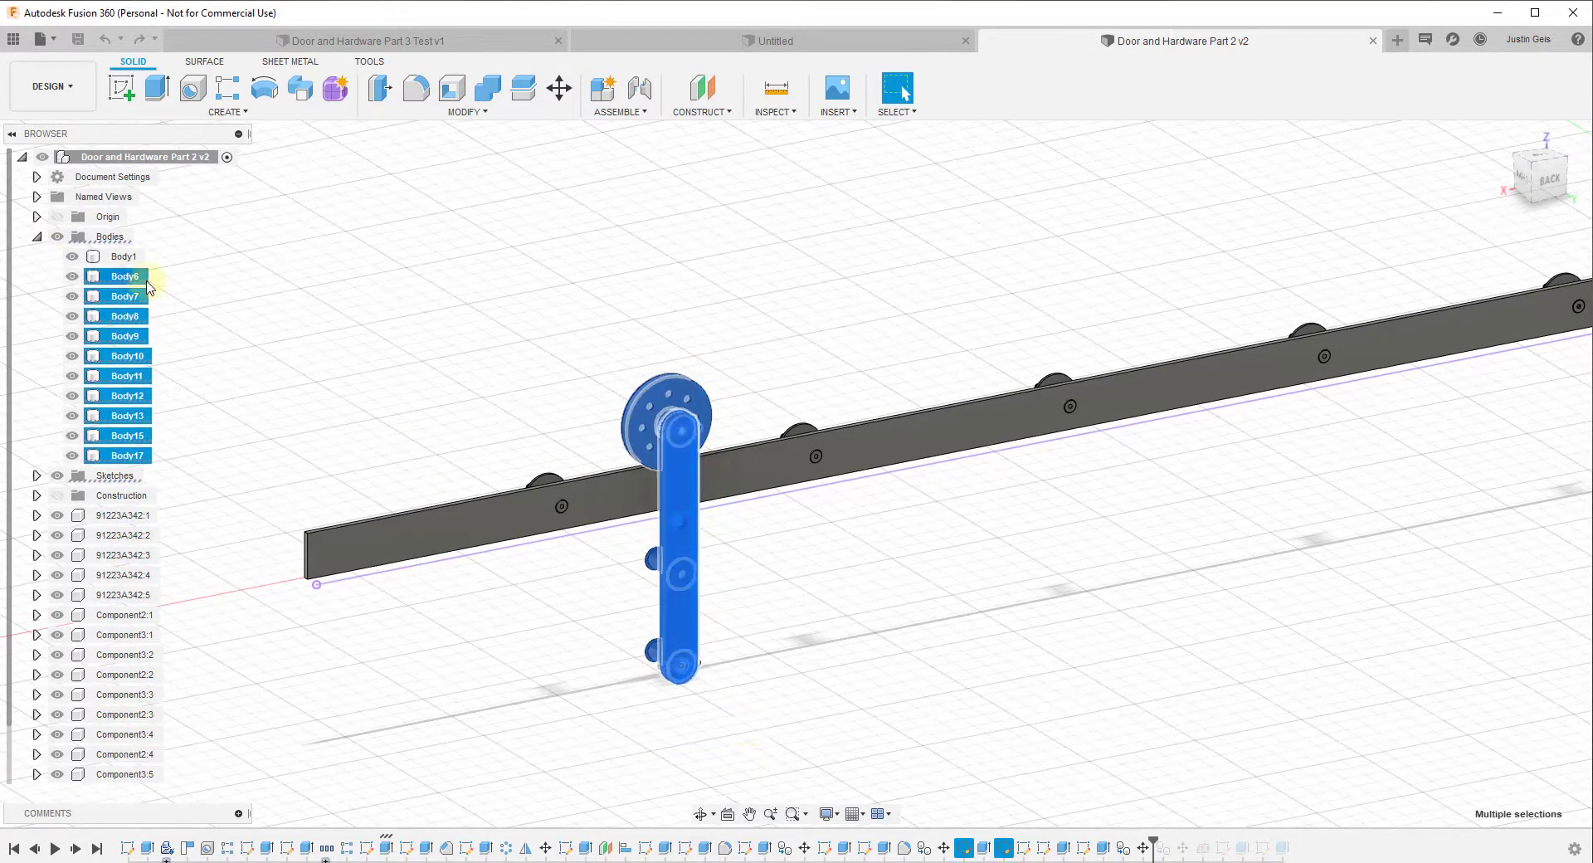
left_click(105, 239)
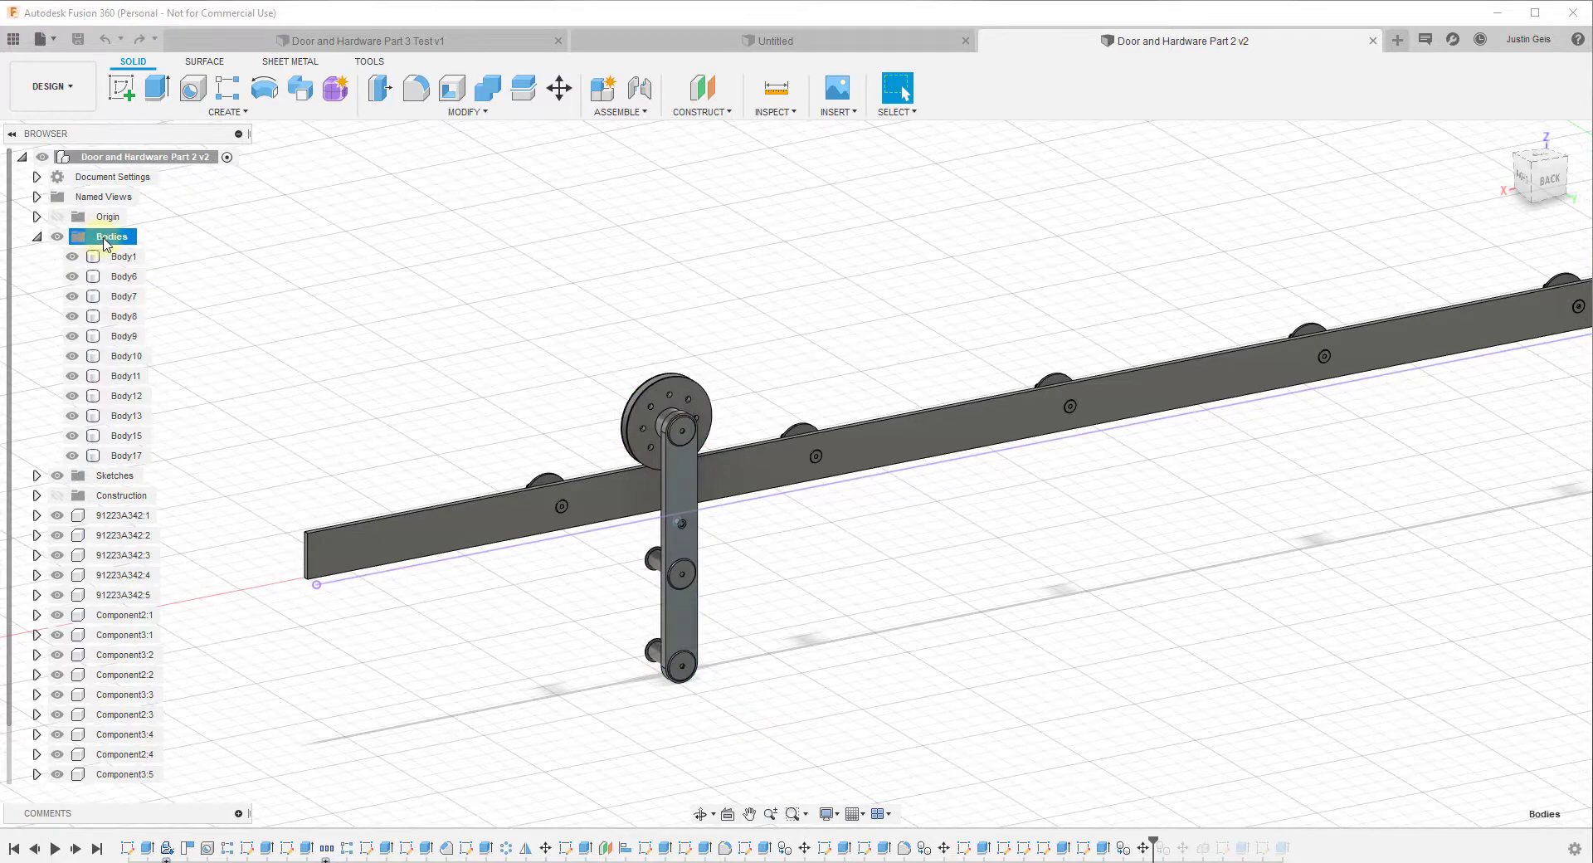
right_click(105, 241)
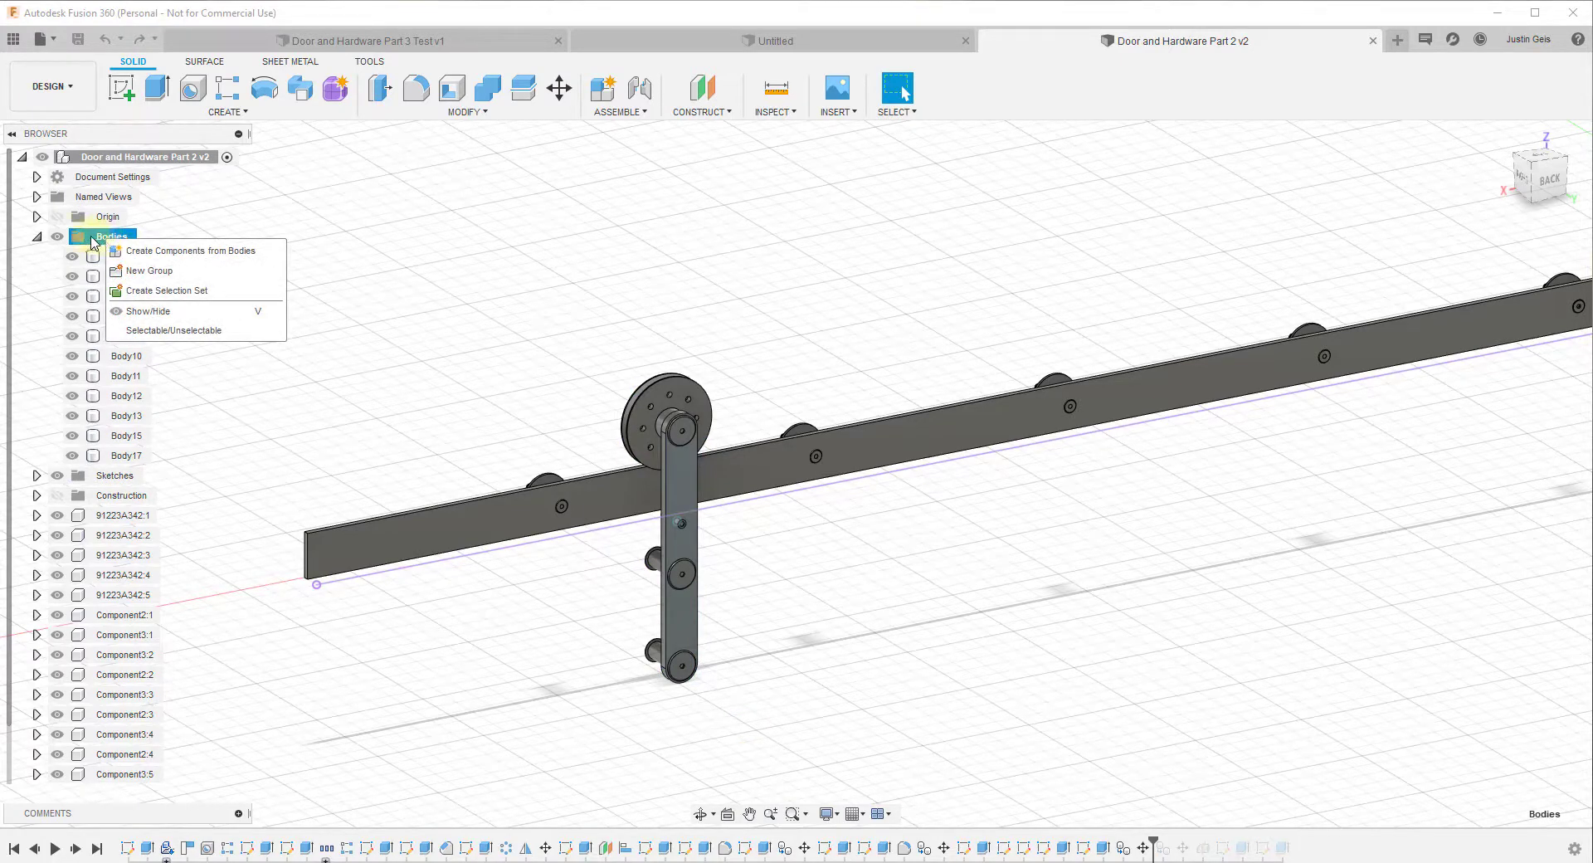
left_click(149, 271)
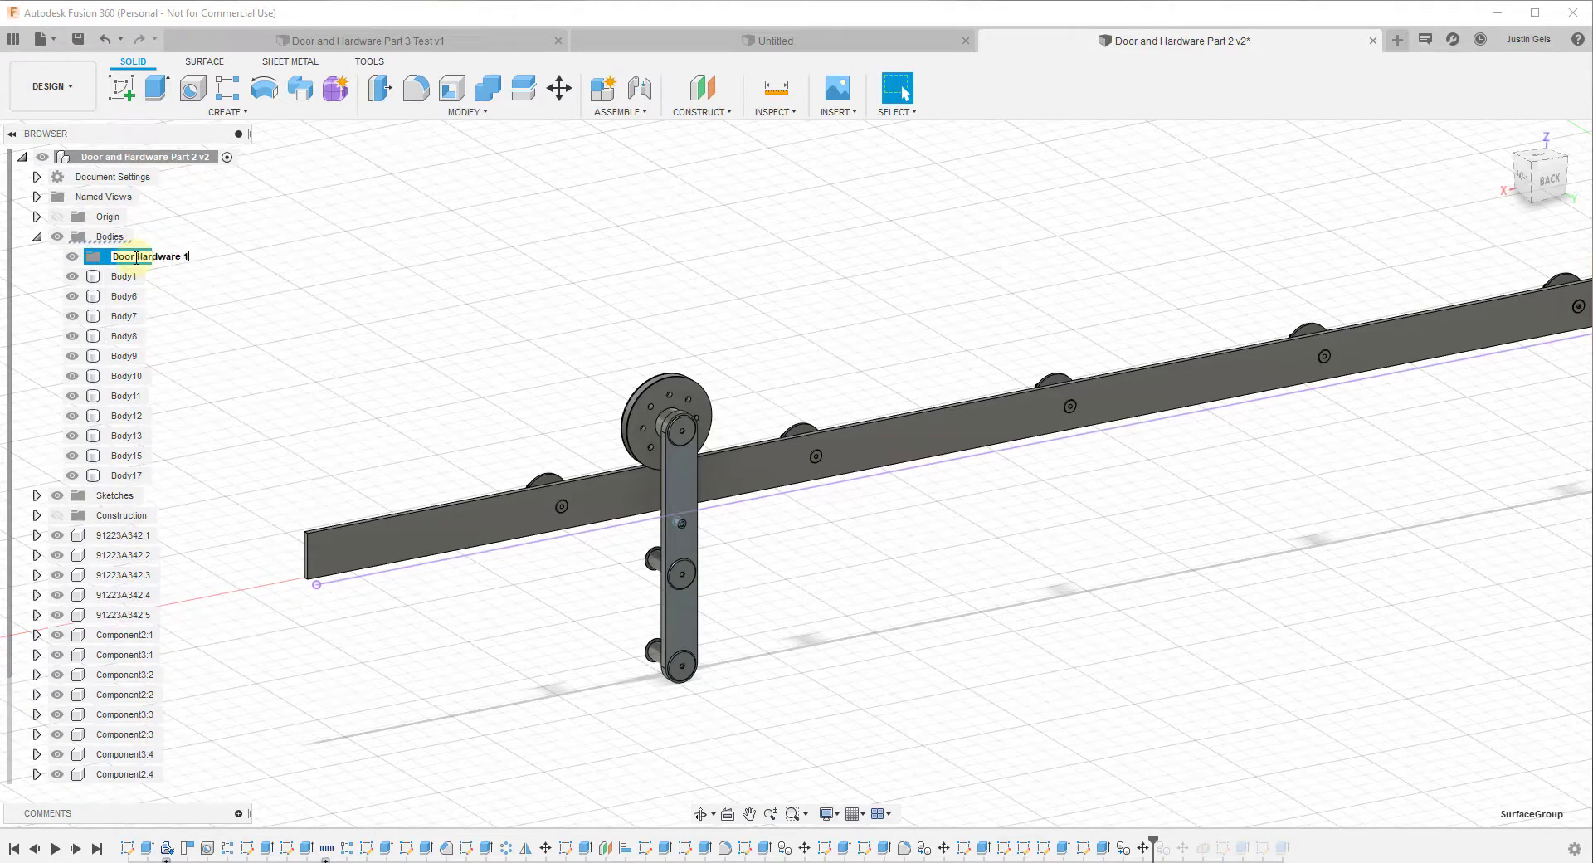
key("Return")
Move the roller hanger's bodies, Body6 through Body17, into the Door Hardware 1 group.
left_click(128, 296)
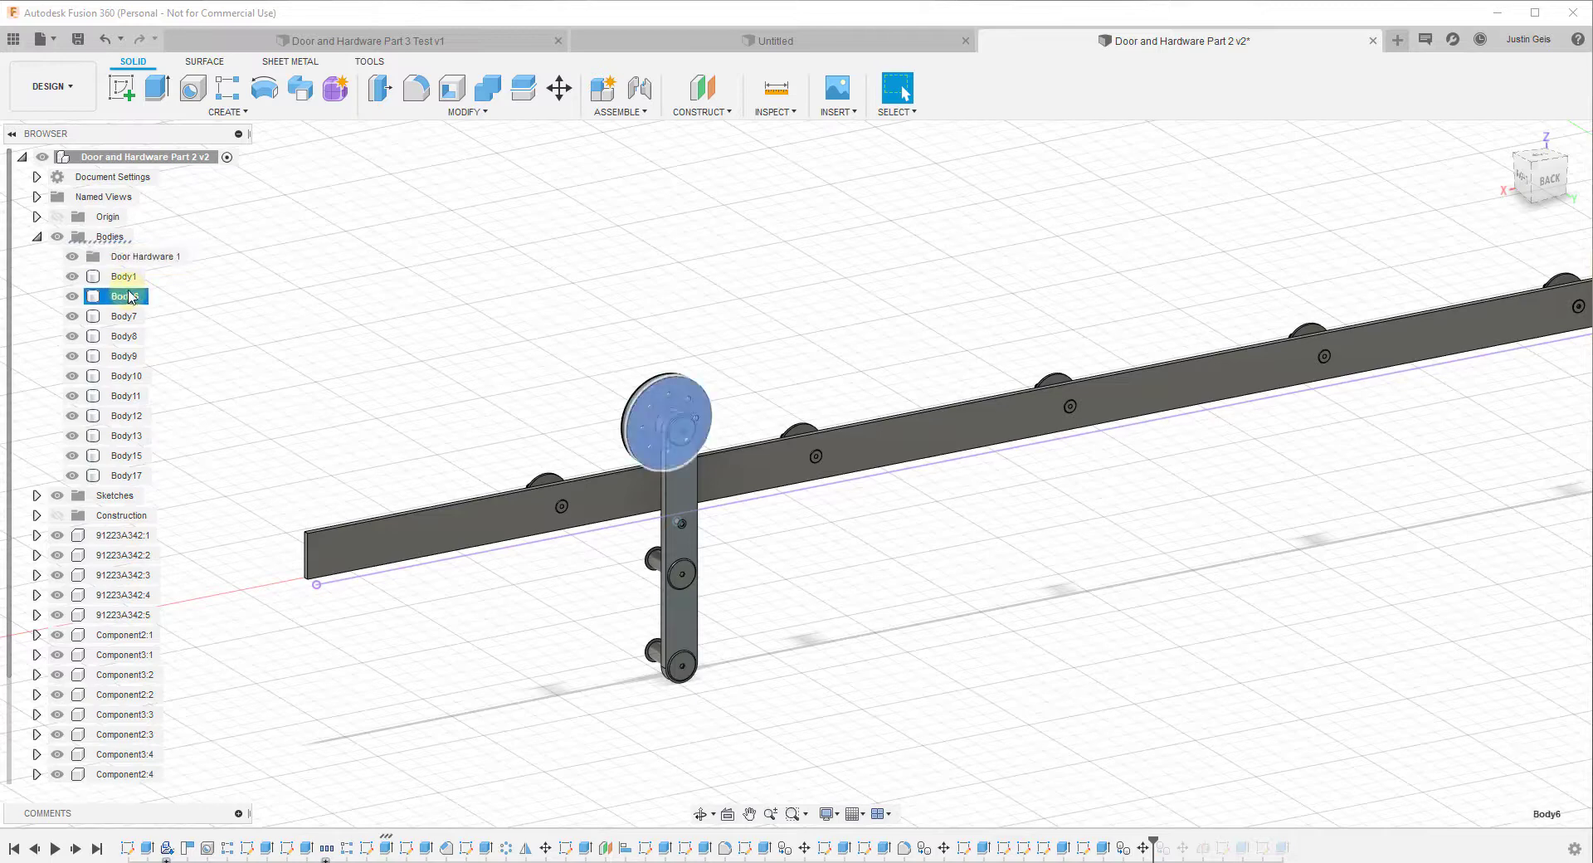
left_click(126, 474, "shift")
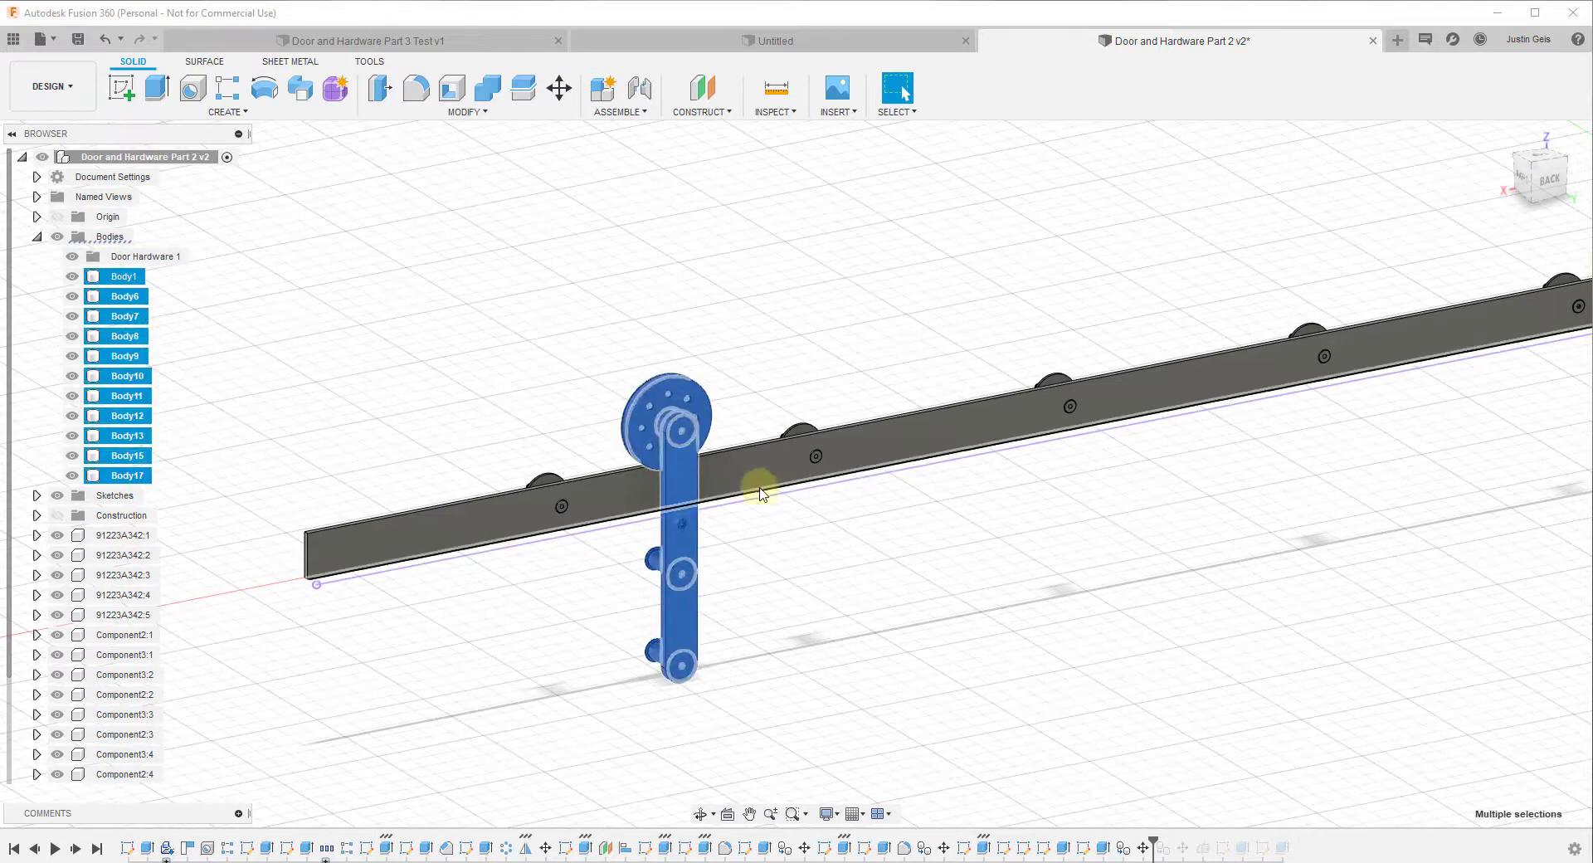
scroll(973, 490, "down", 3)
scroll(972, 490, "up", 2)
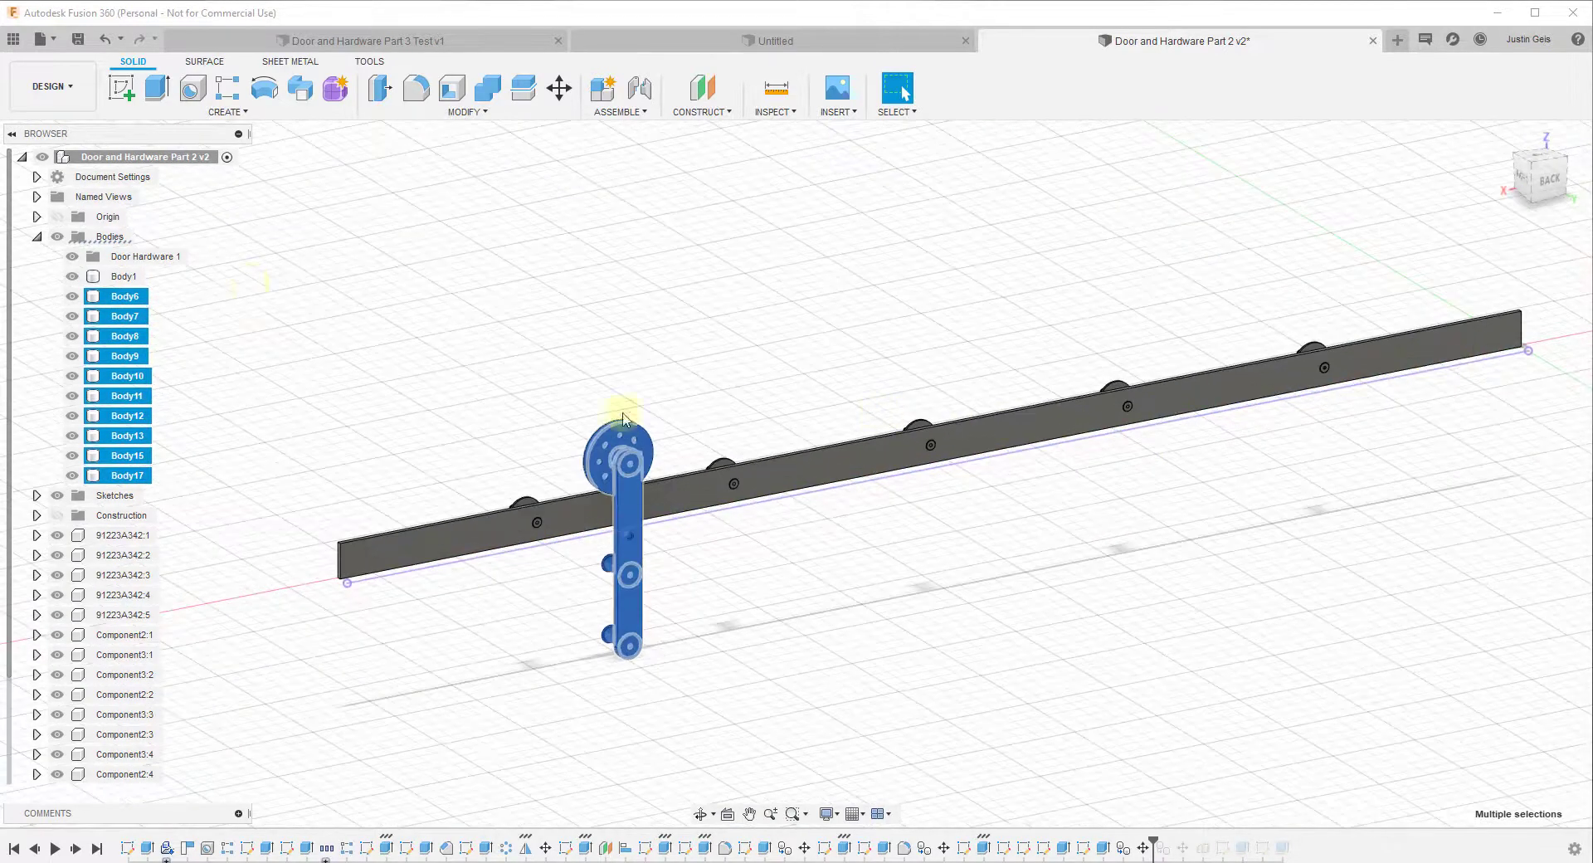
right_click(120, 301)
left_click(186, 332)
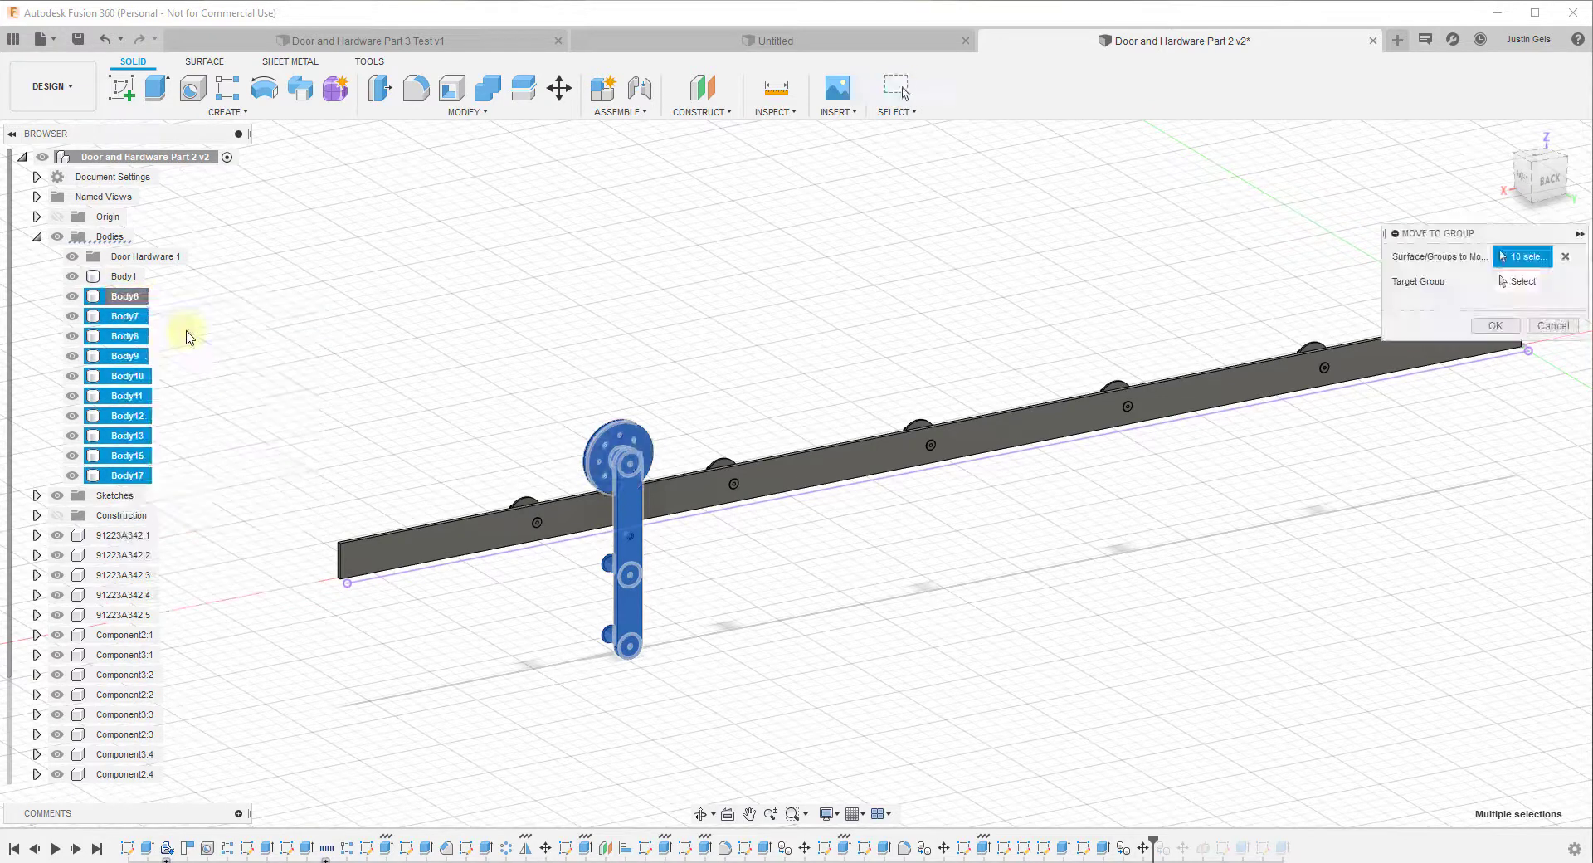
left_click(1520, 284)
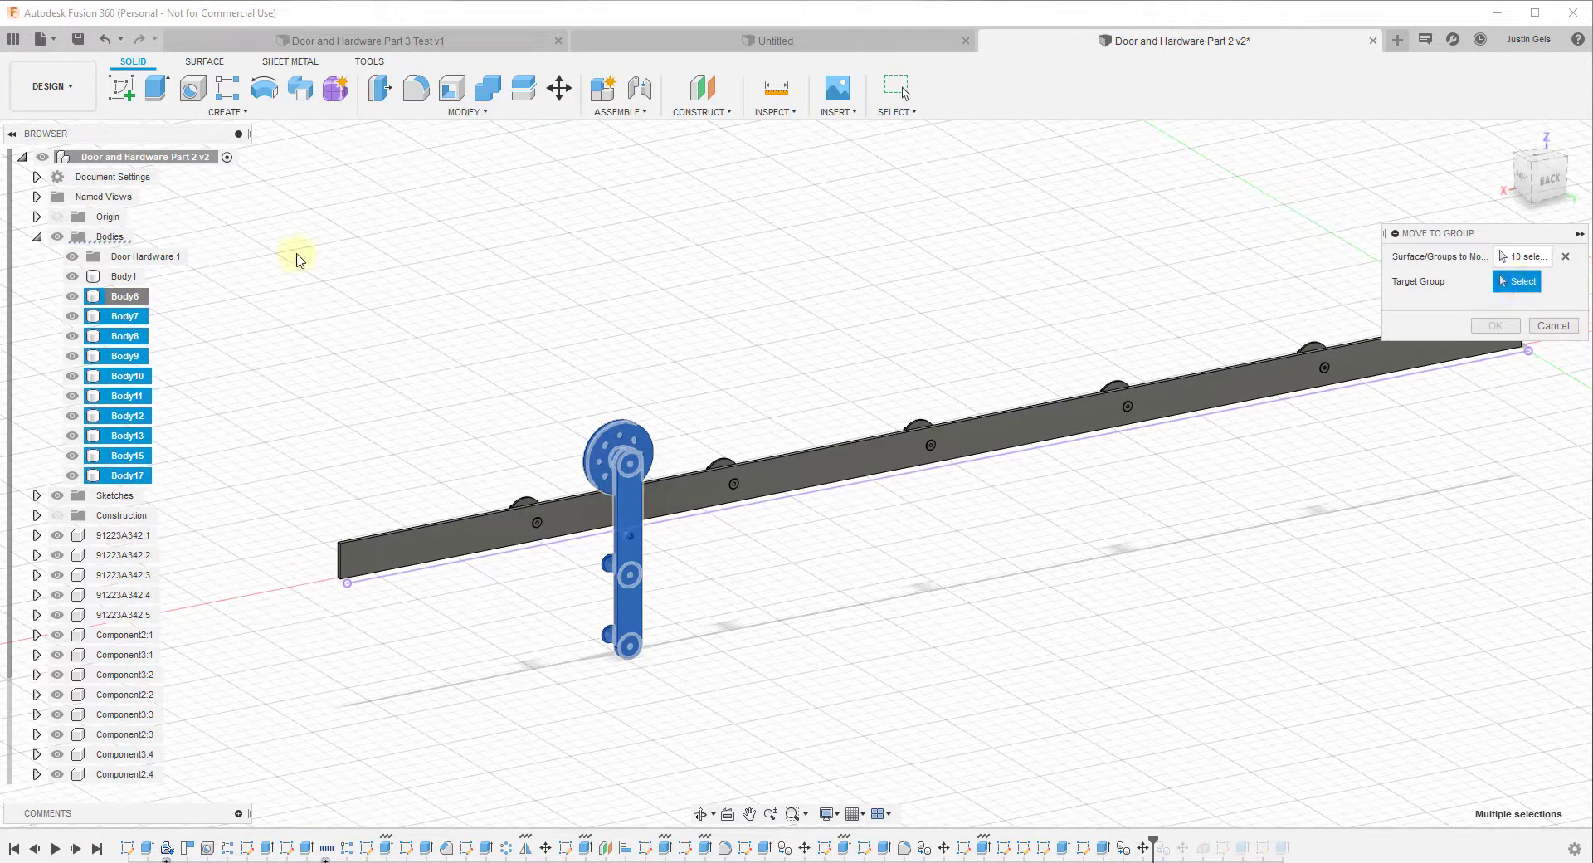
left_click(140, 257)
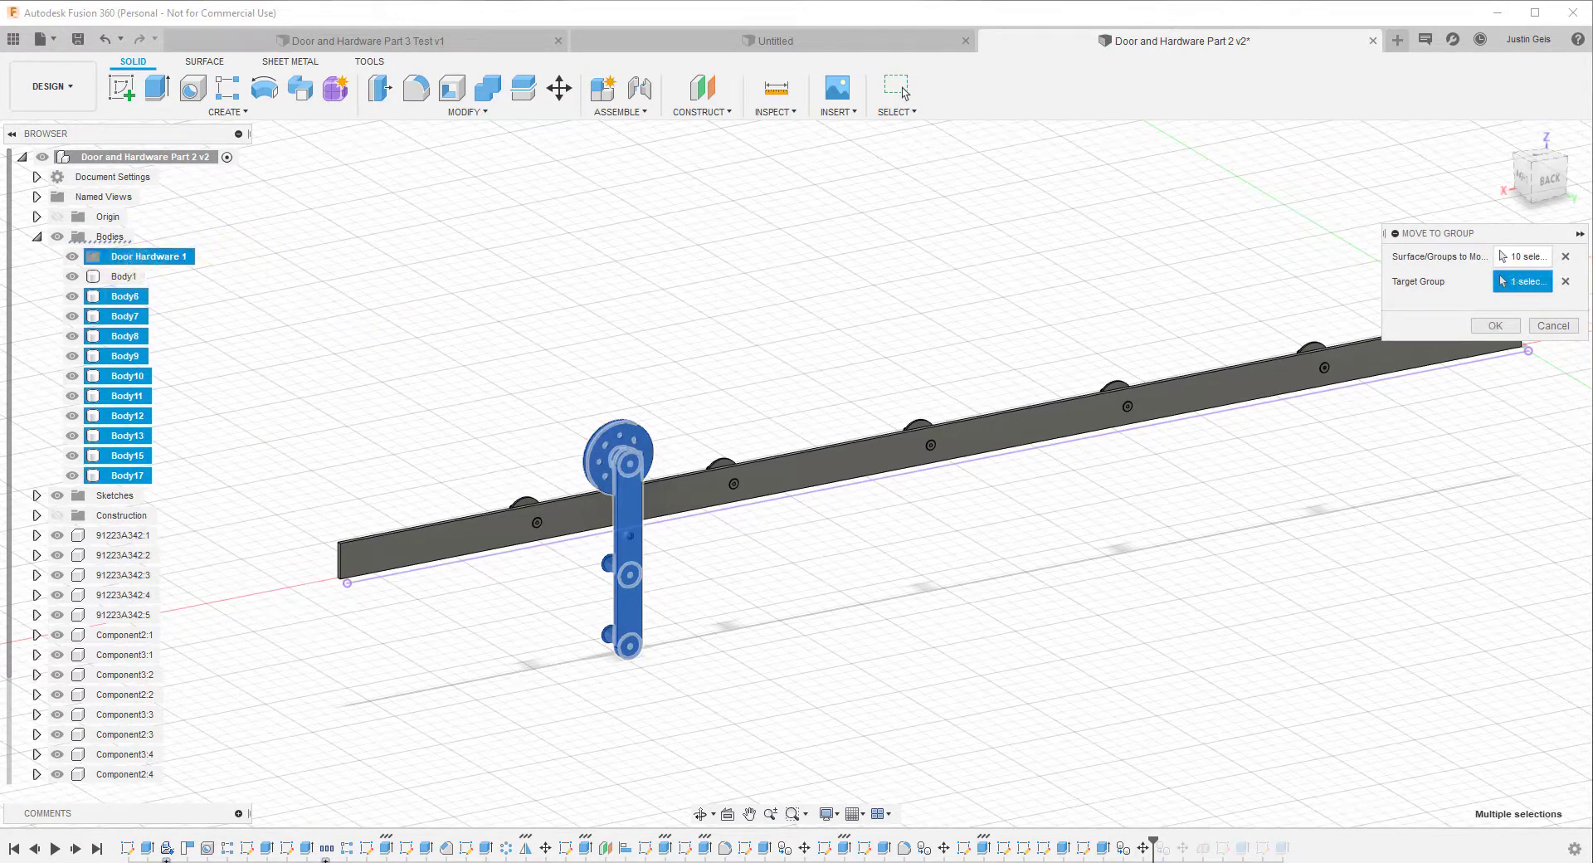
left_click(1490, 326)
left_click(125, 257)
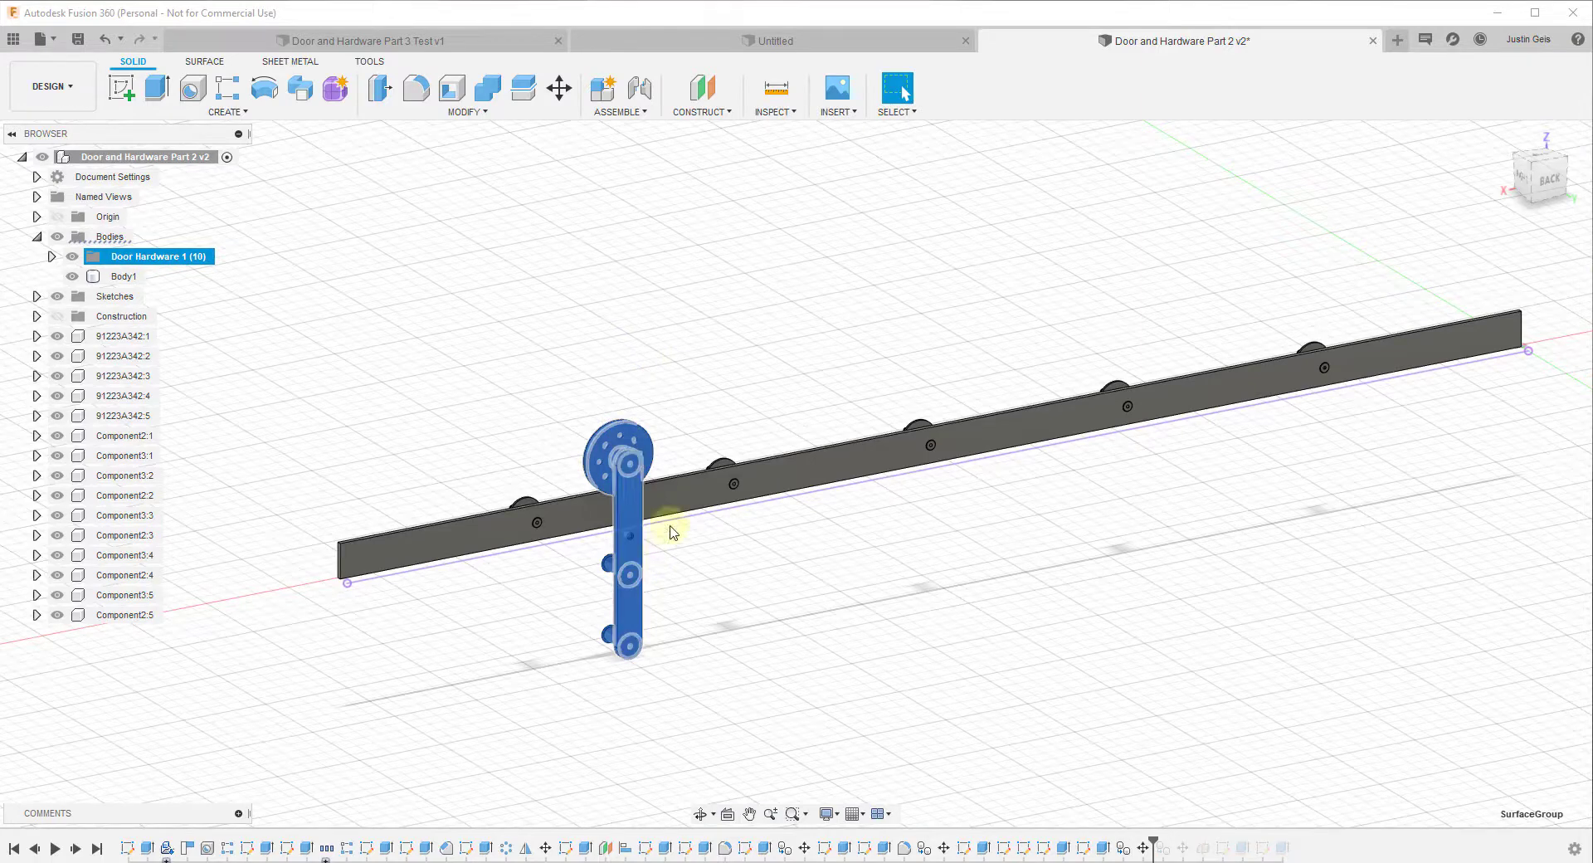
left_click(695, 586)
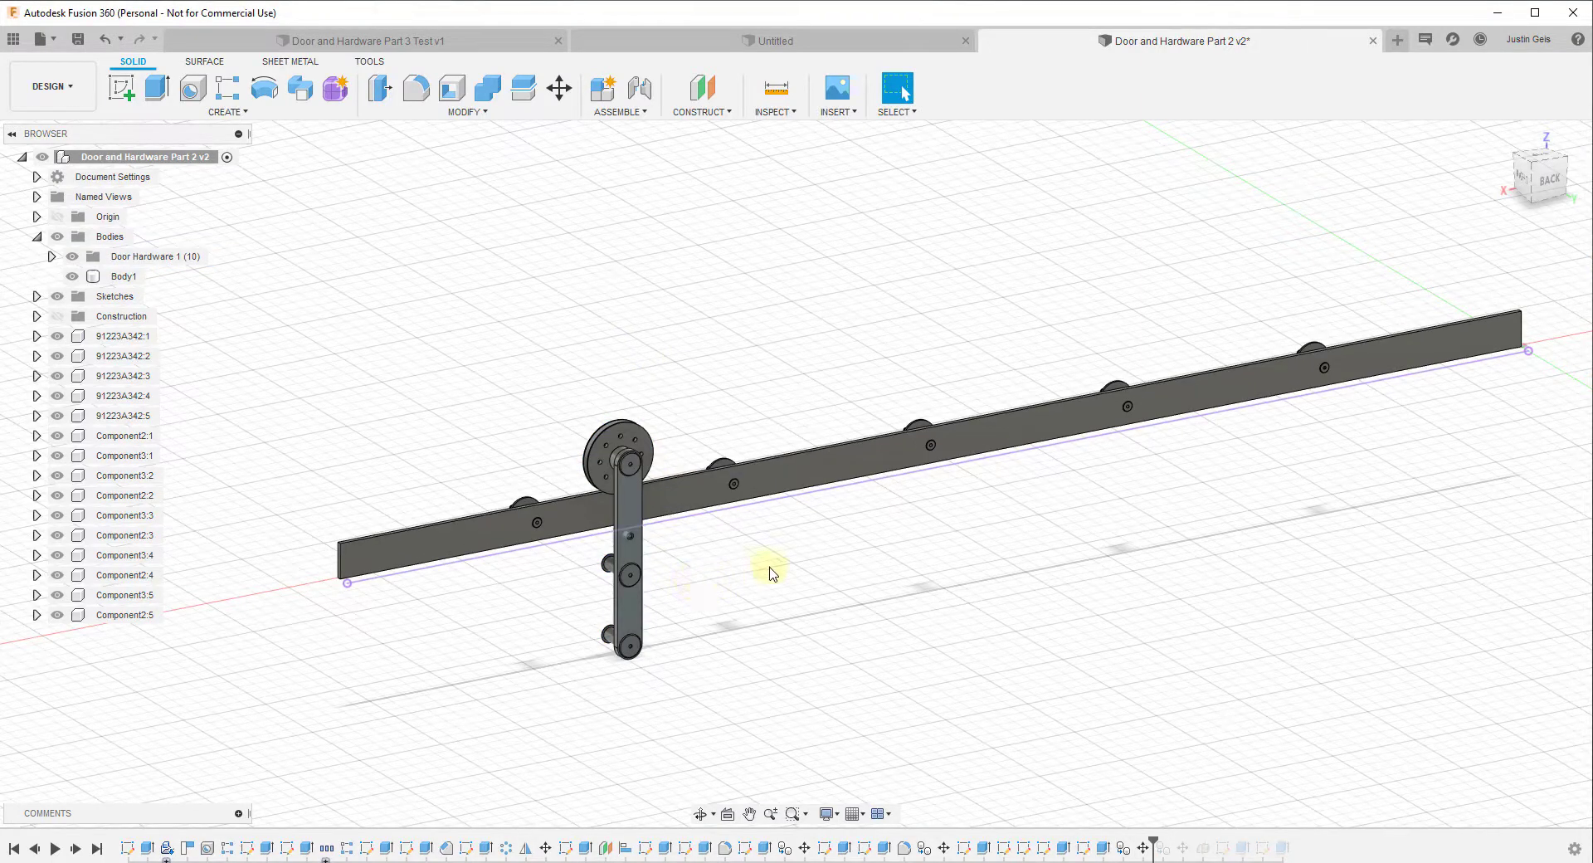
Examine the ungrouped rail body, the Component2 and Component3 entries, and the hanger's pin and spacer cylinders.
left_click(764, 488)
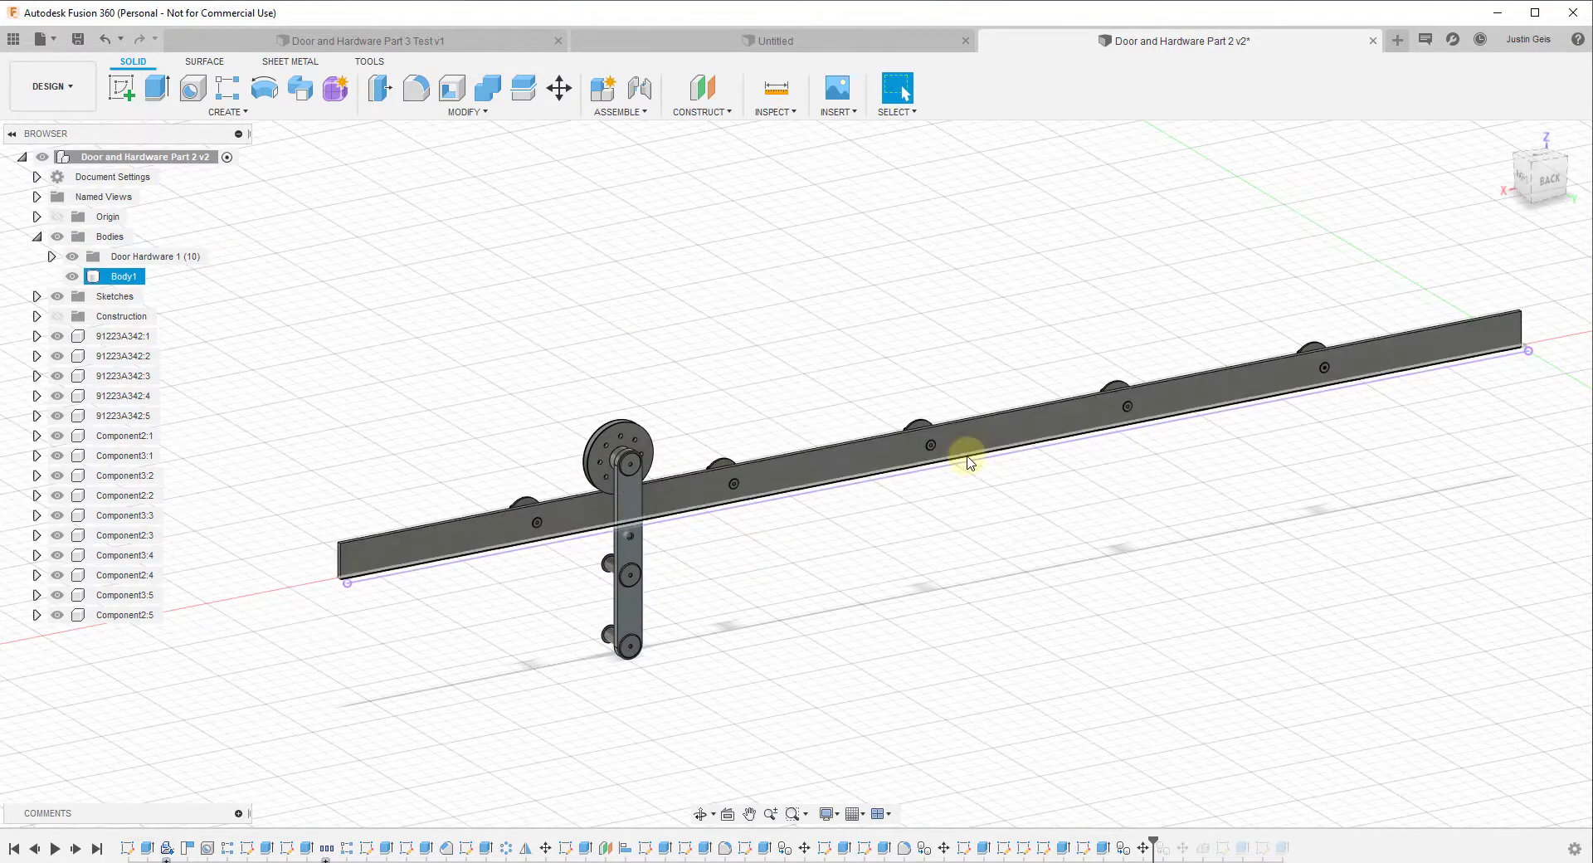
left_click(281, 405)
left_click(124, 437)
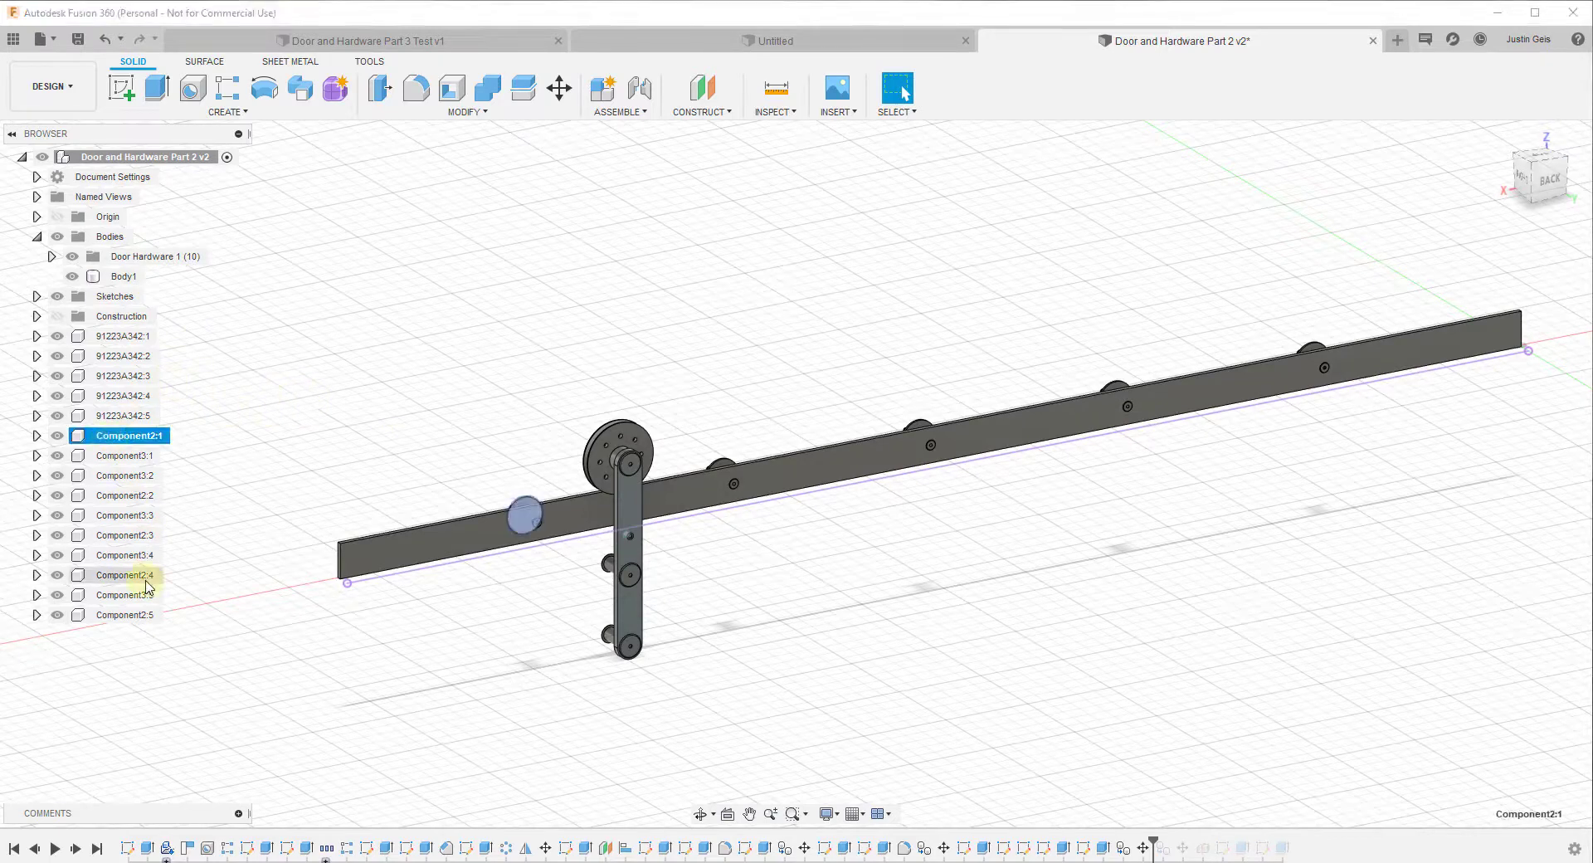
left_click(135, 618, "shift")
left_click(290, 444)
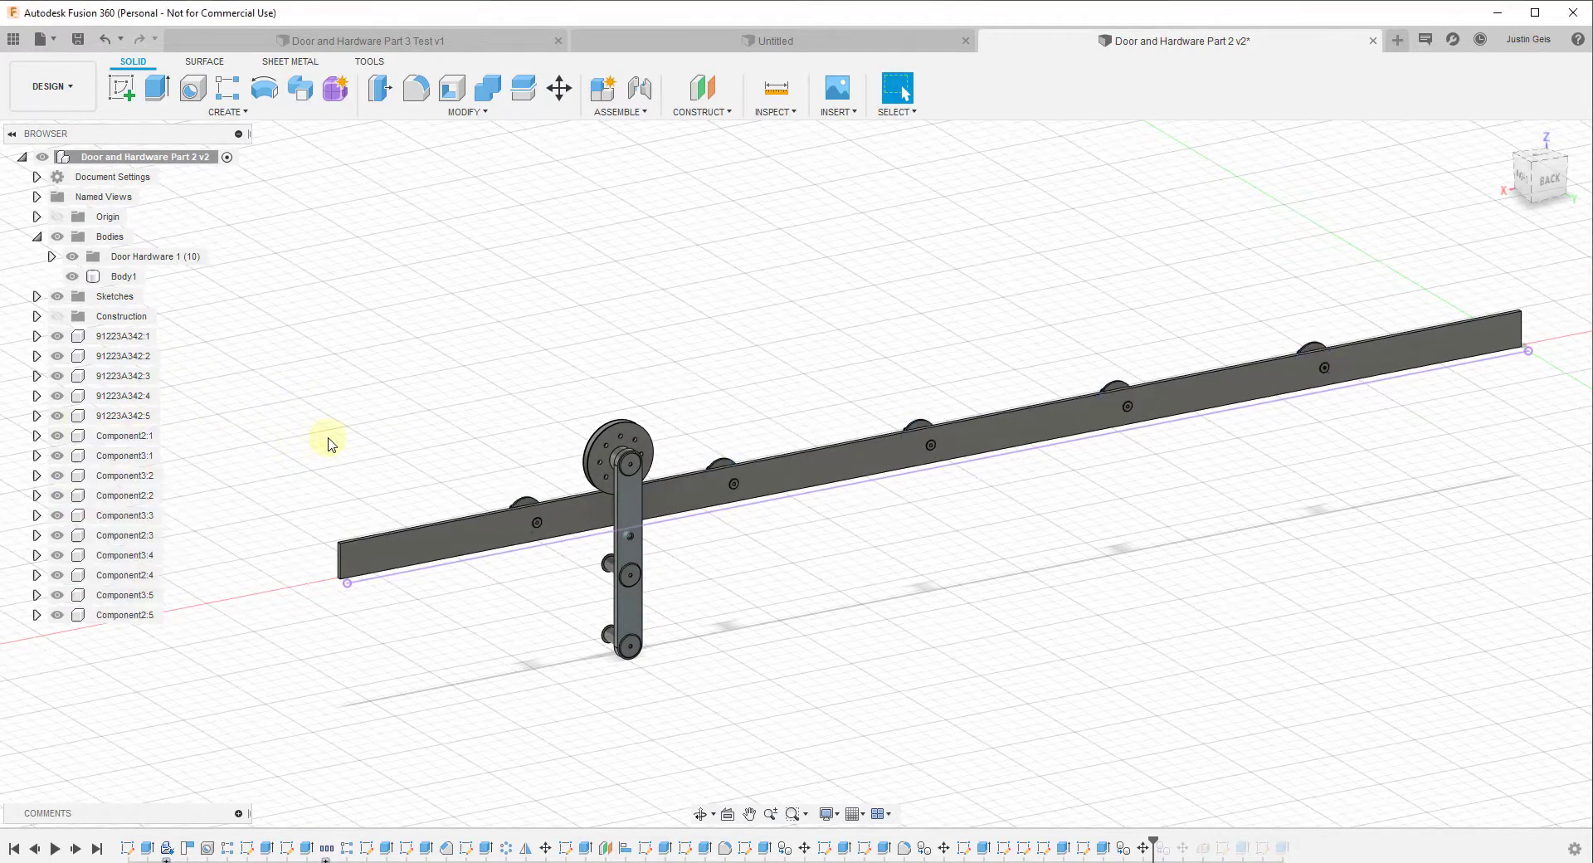
middle_click_drag(625, 534, 667, 490, "shift")
scroll(679, 487, "up", 5)
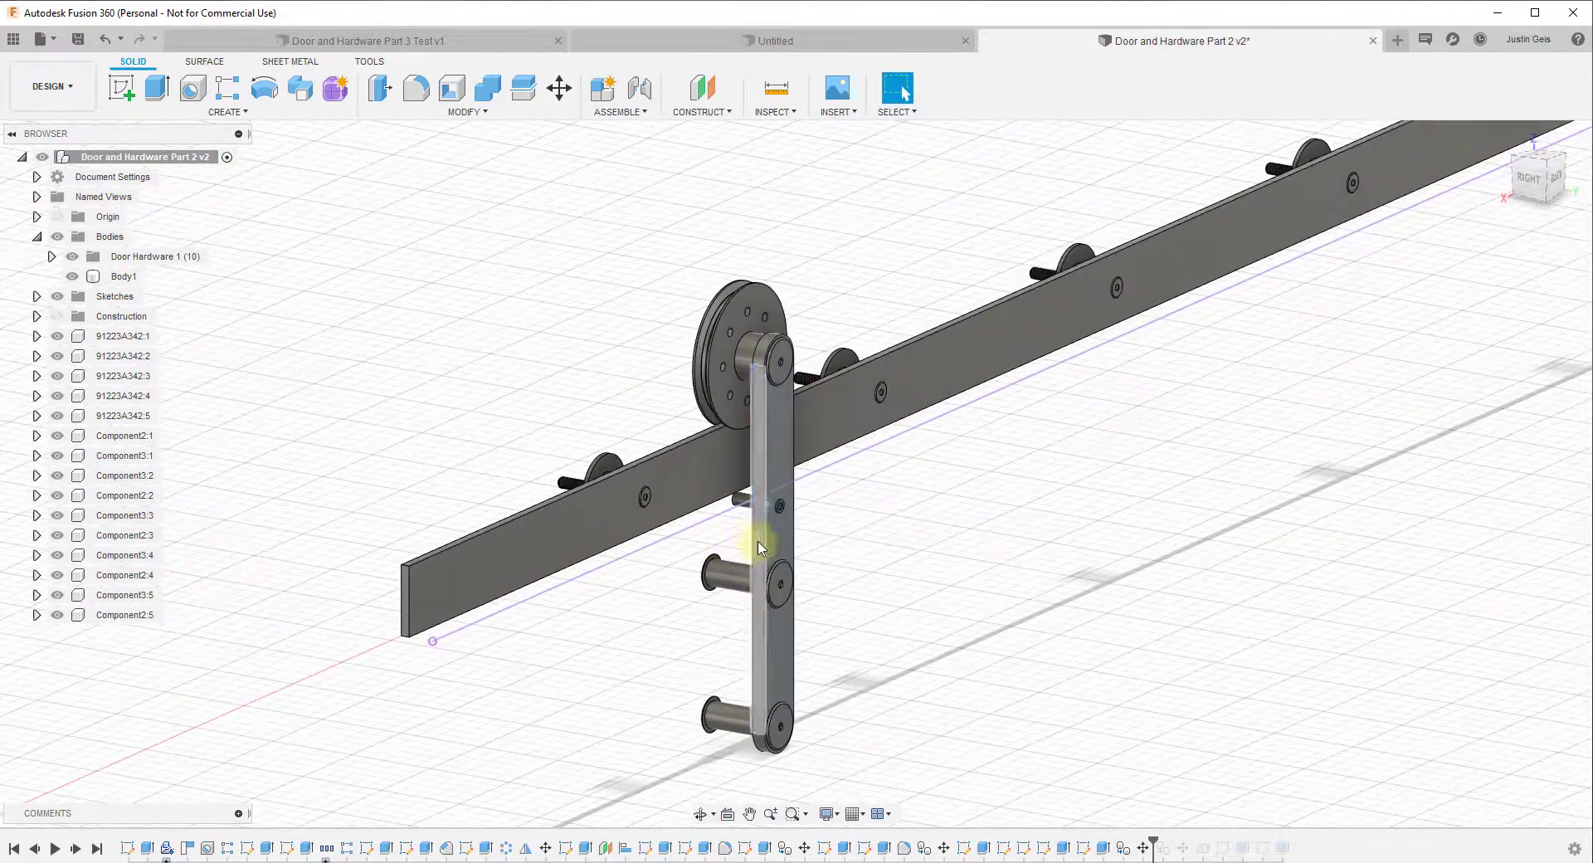
left_click(737, 490)
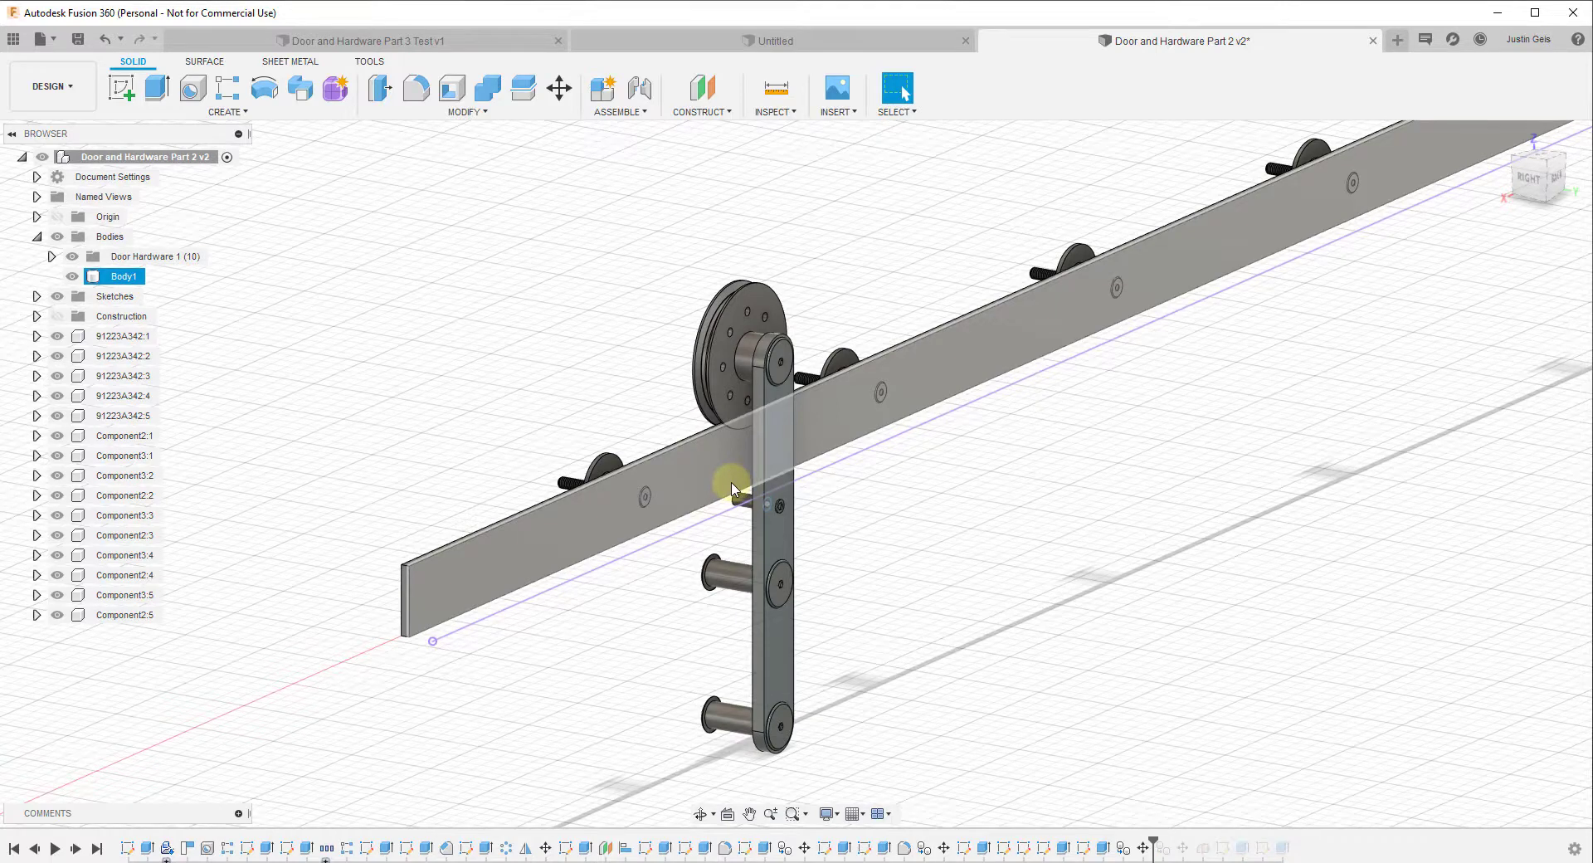
key("Escape")
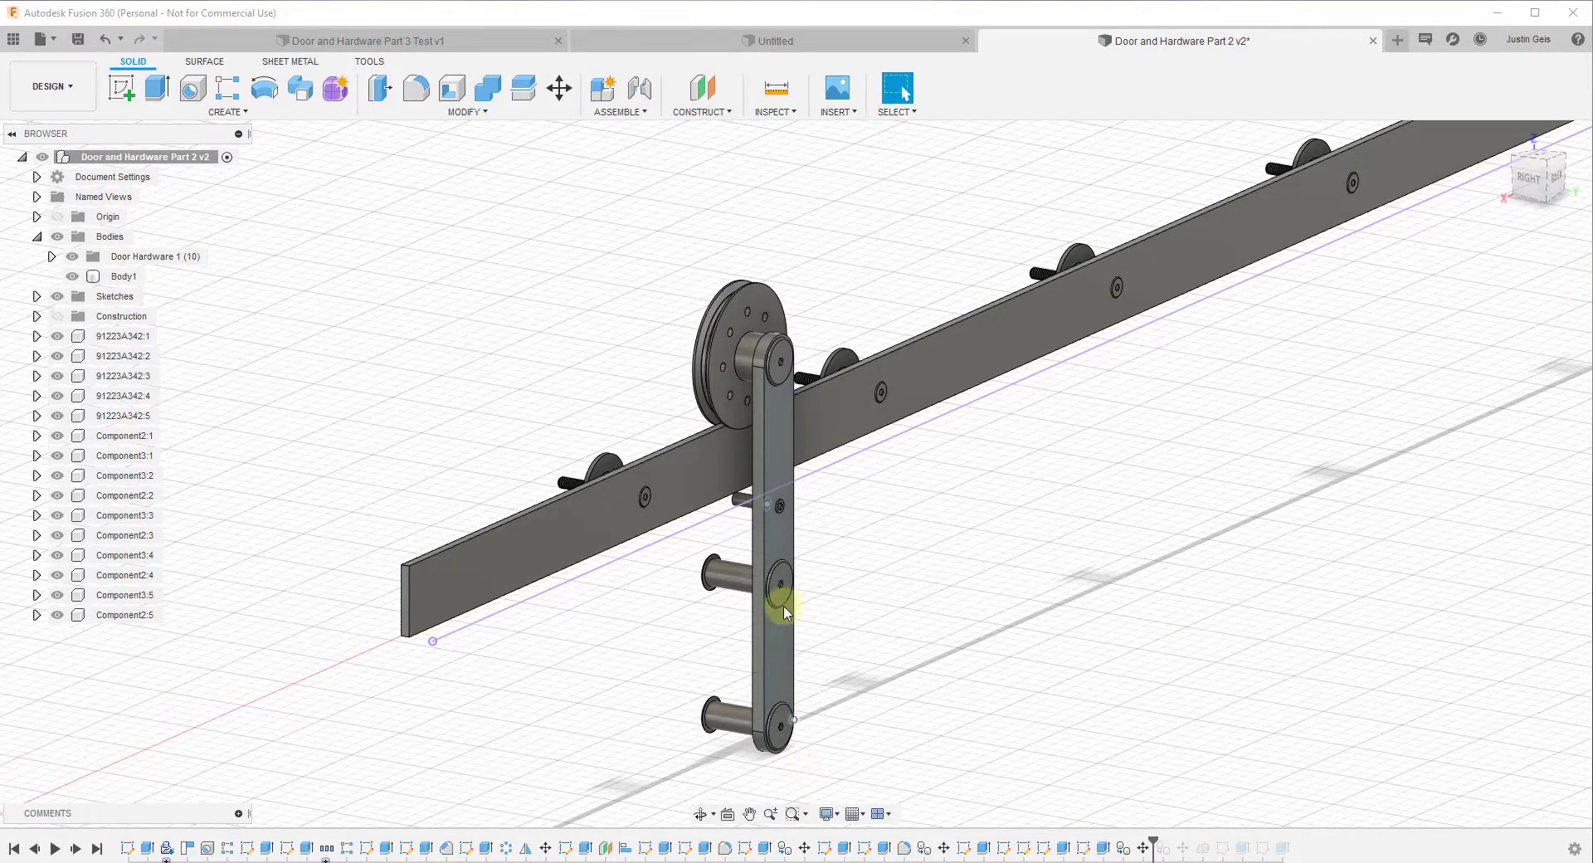
scroll(772, 597, "down", 5)
scroll(780, 643, "up", 2)
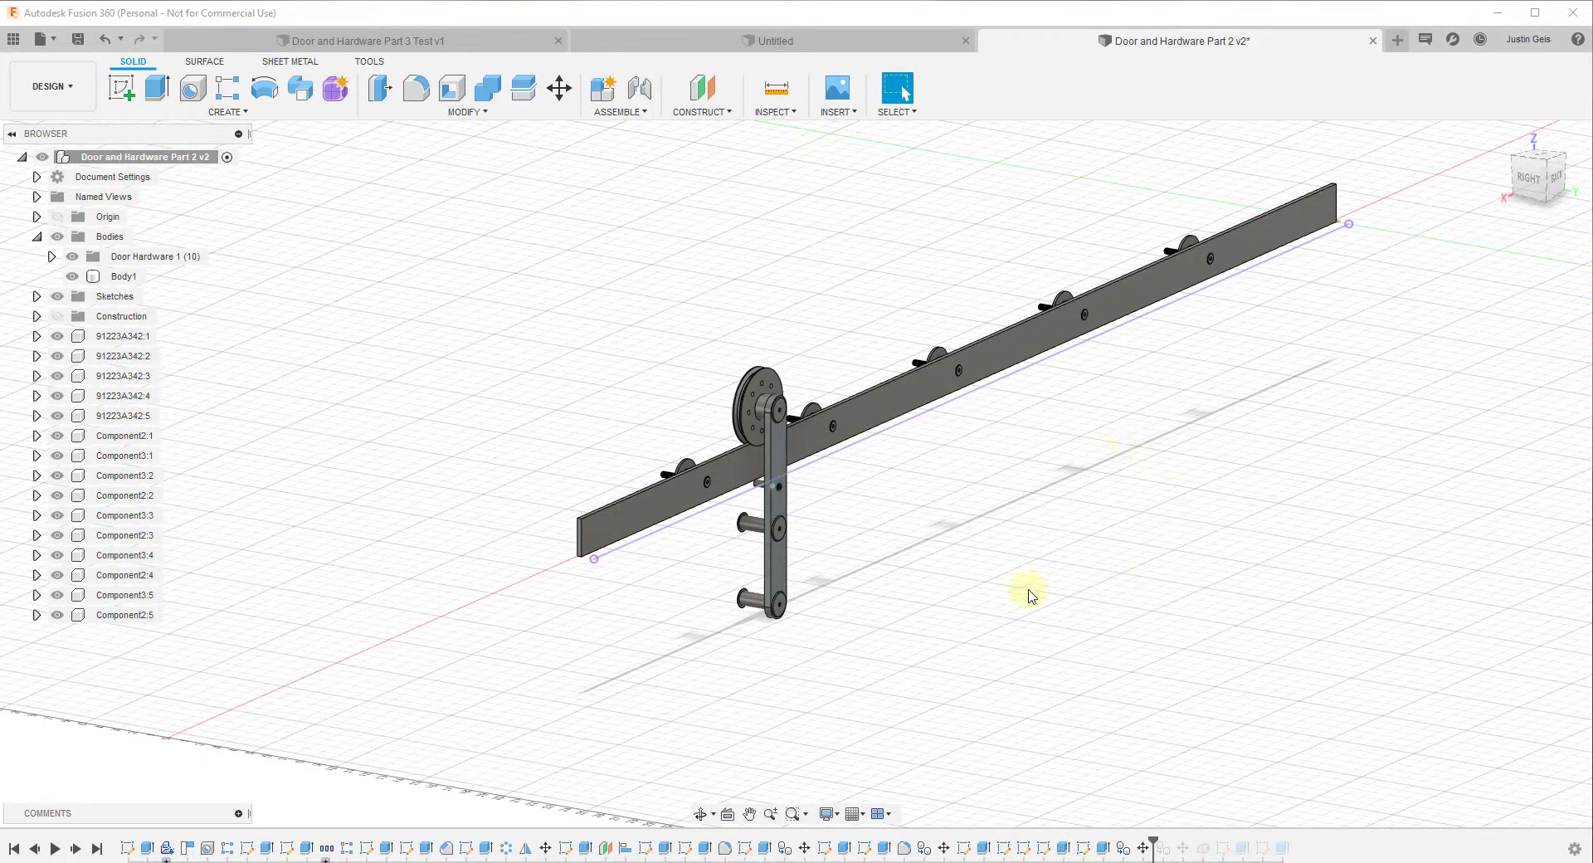
scroll(952, 534, "up", 3)
scroll(618, 510, "up", 6)
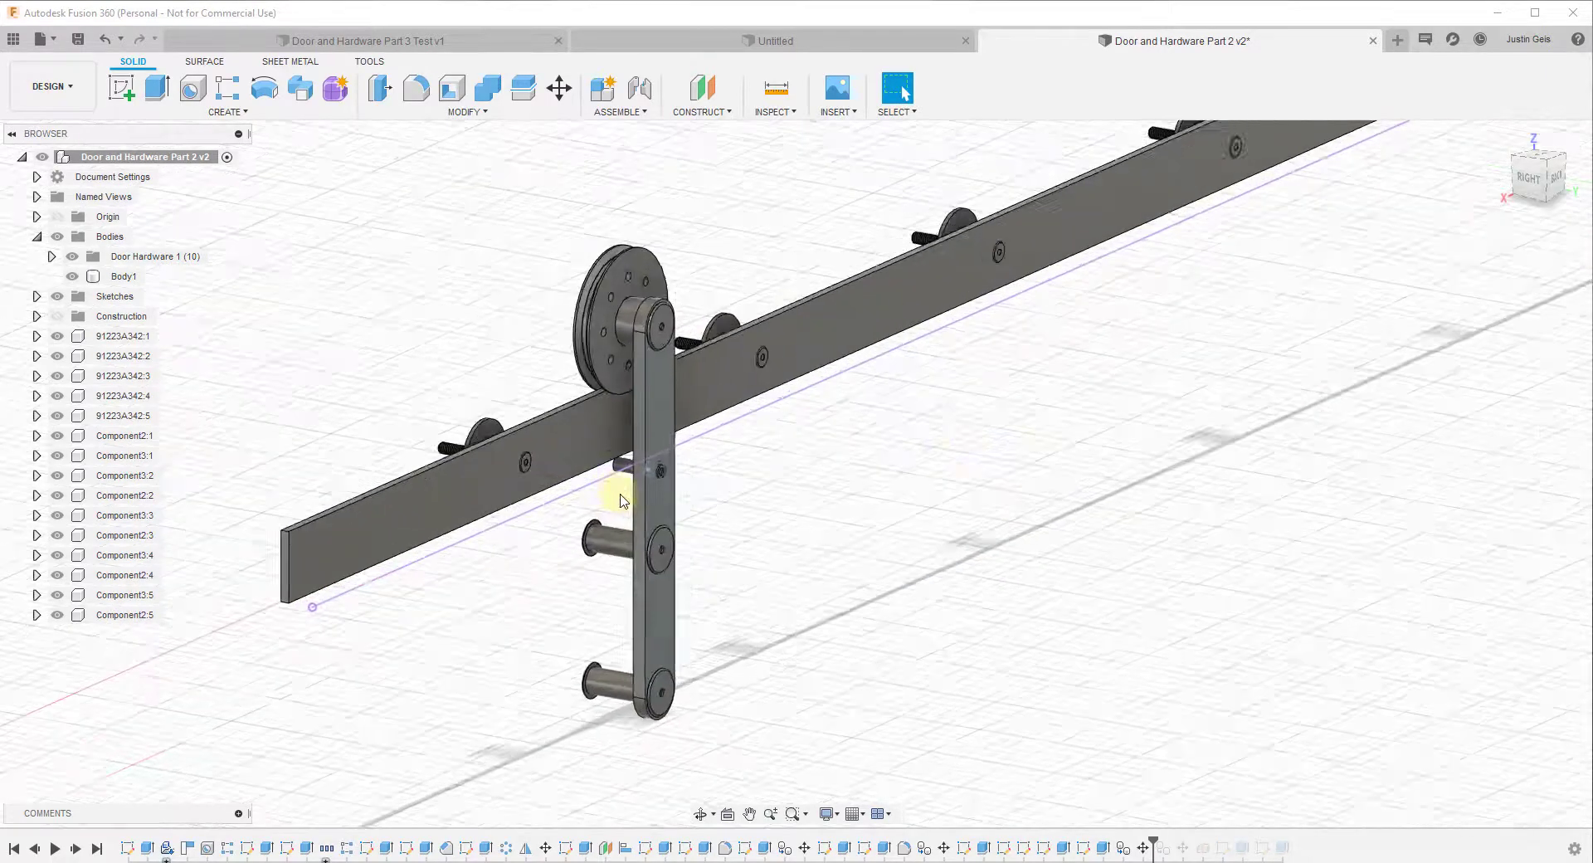
middle_click_drag(605, 523, 693, 508)
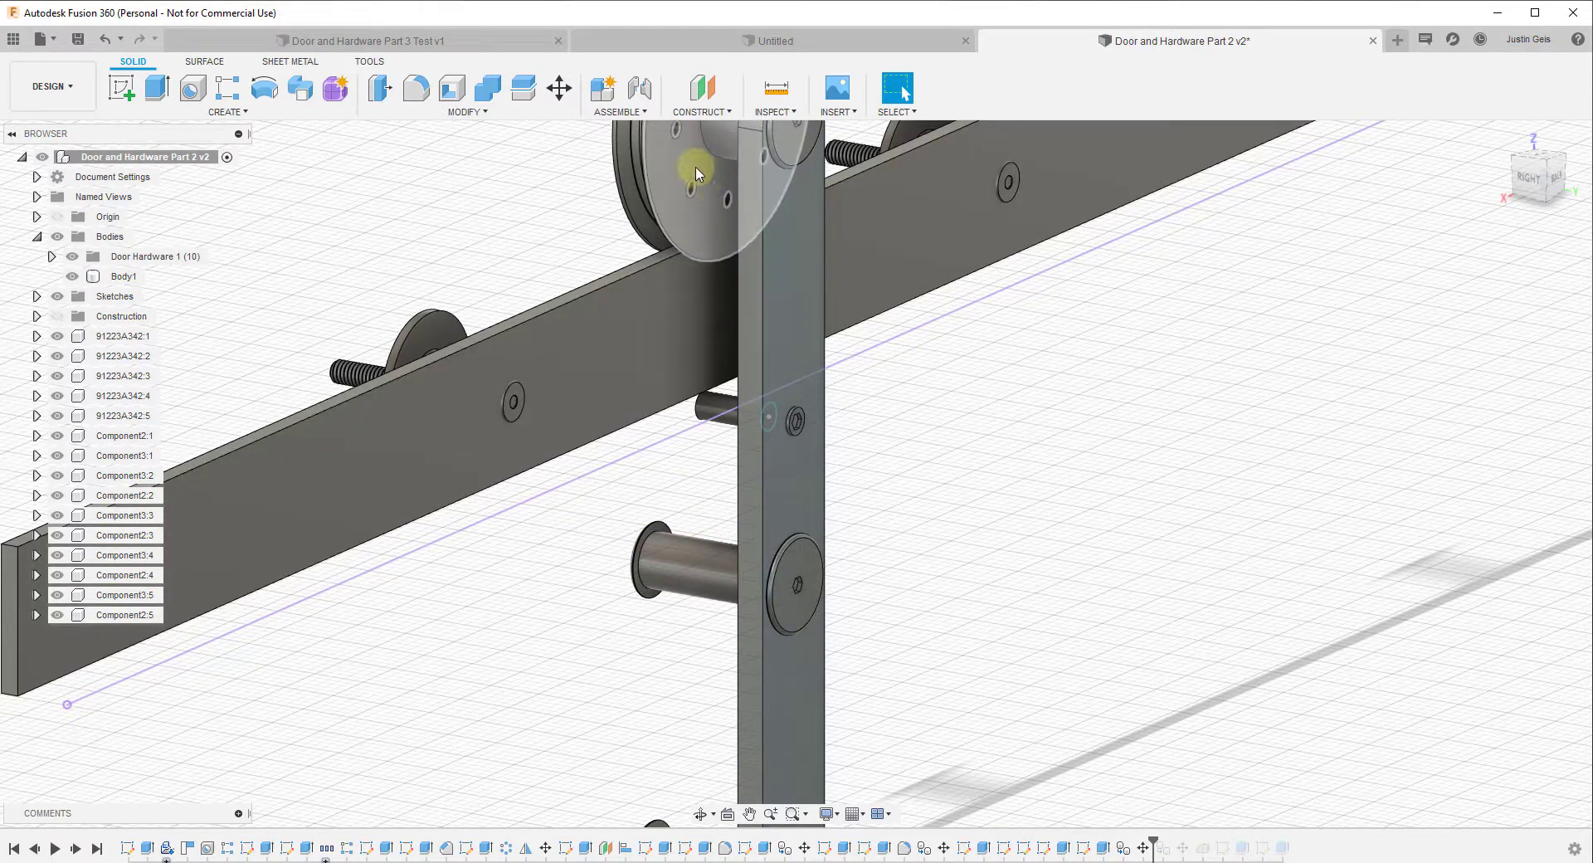
Close the Door and Hardware Part 3 Test v1 document and inspect the hanger's upper spacer cylinder.
left_click(558, 41)
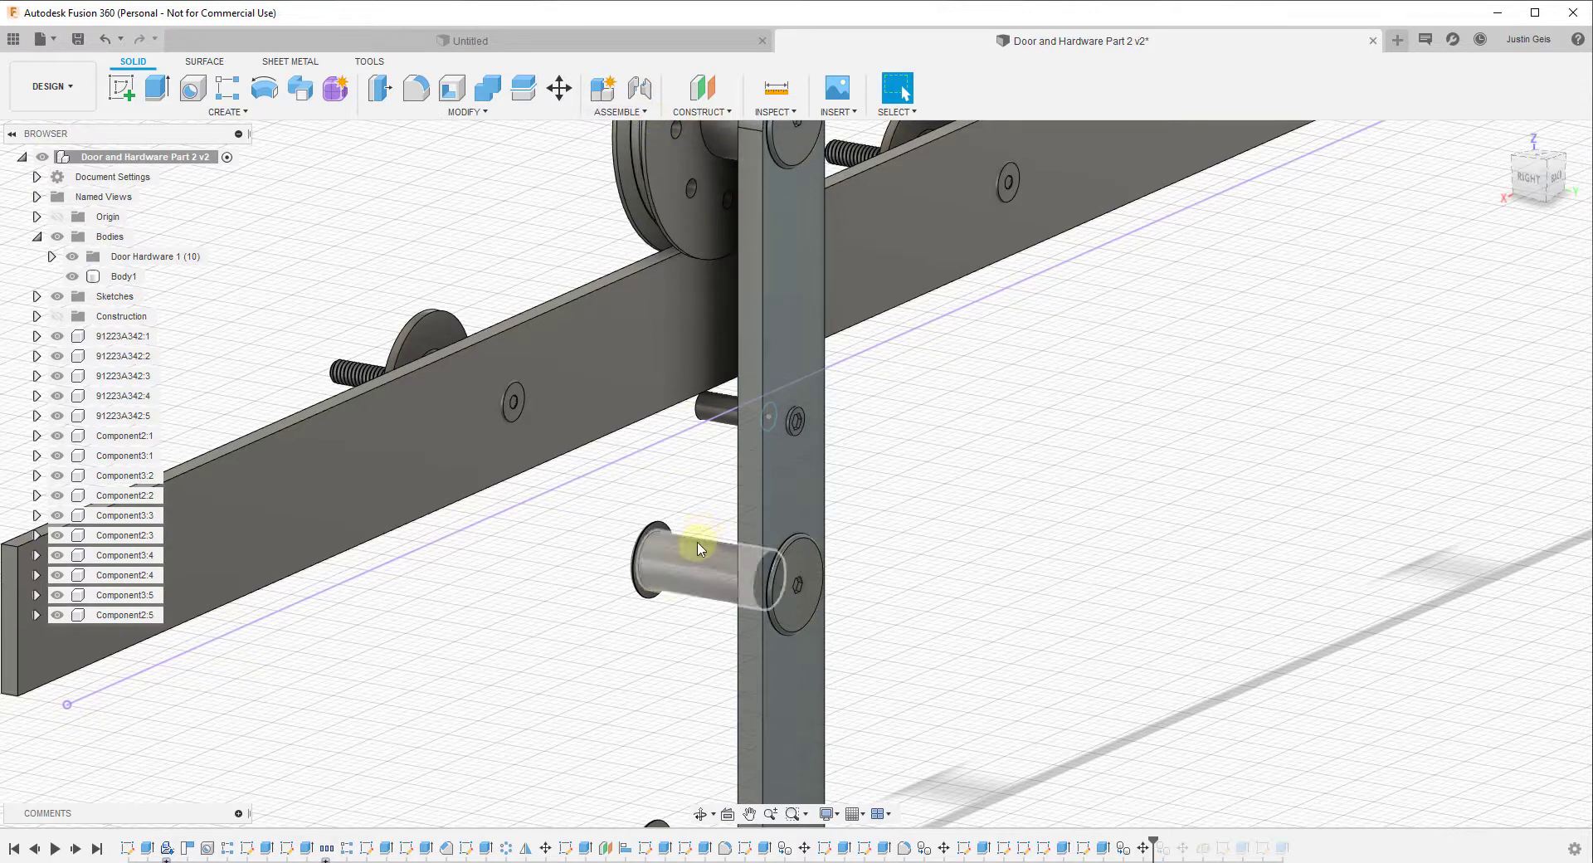
scroll(750, 462, "down", 5)
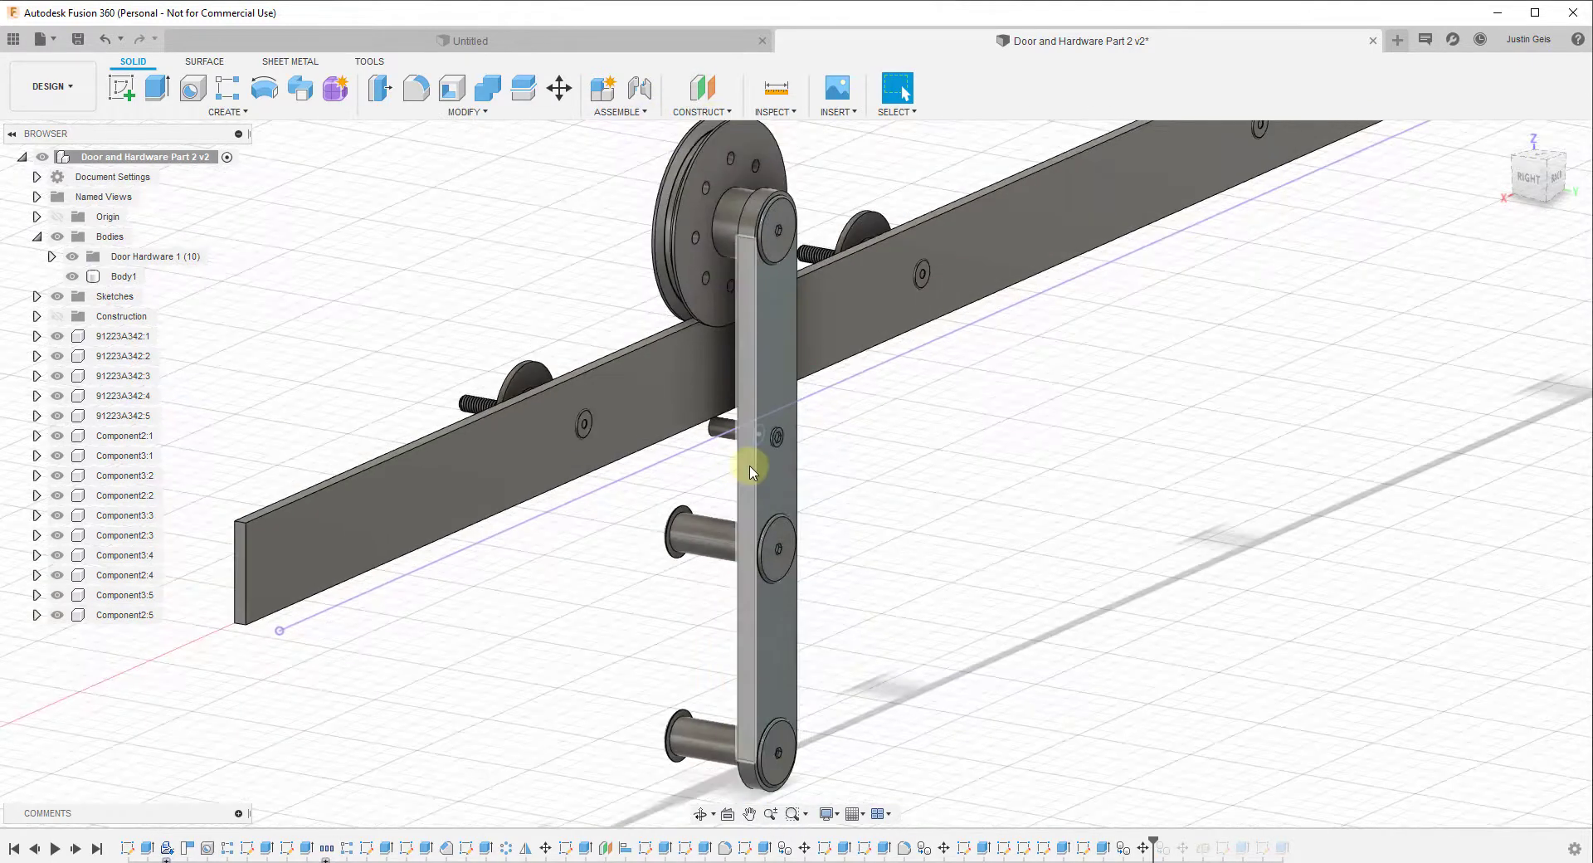
scroll(731, 493, "up", 5)
scroll(732, 492, "down", 2)
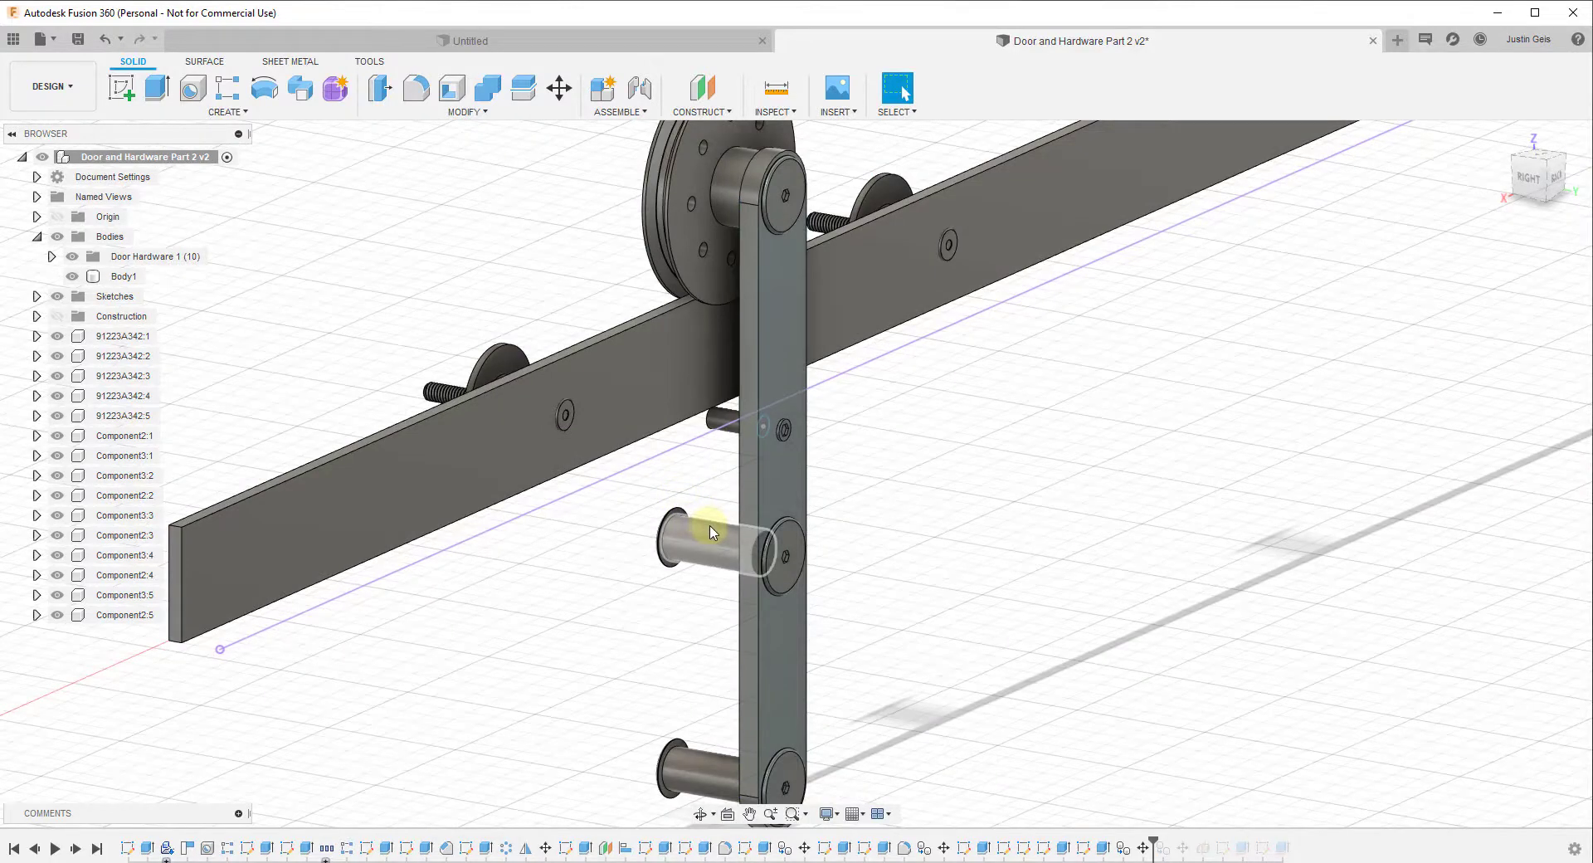
Create a tangent plane at 0 degrees on the hanger's upper spacer cylinder, referenced to the rail's top face, with the construction geometry shown.
left_click(688, 113)
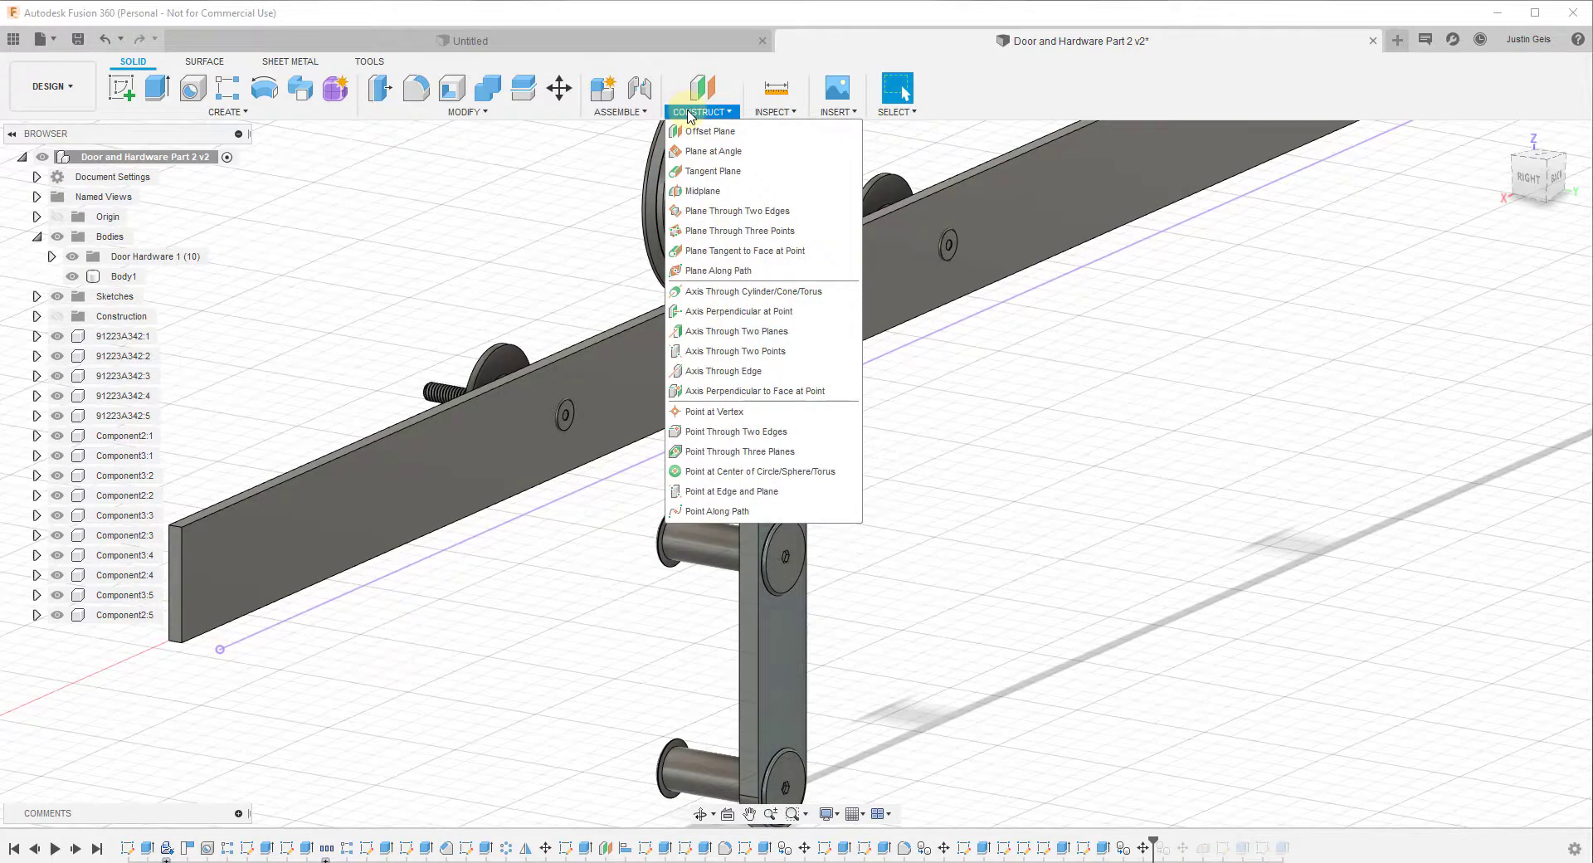
left_click(713, 171)
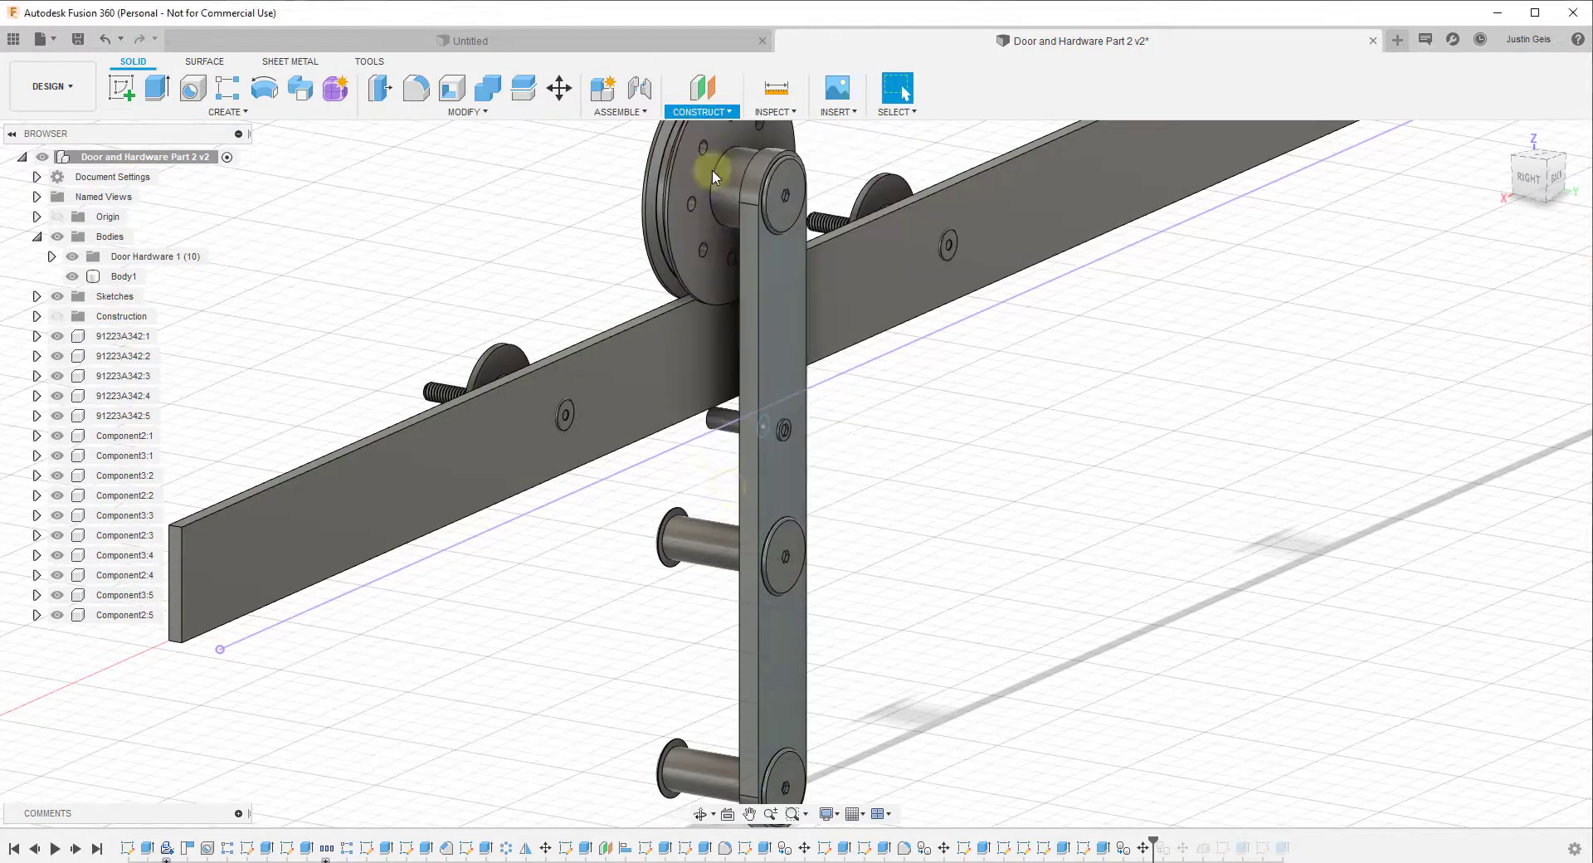
left_click(714, 541)
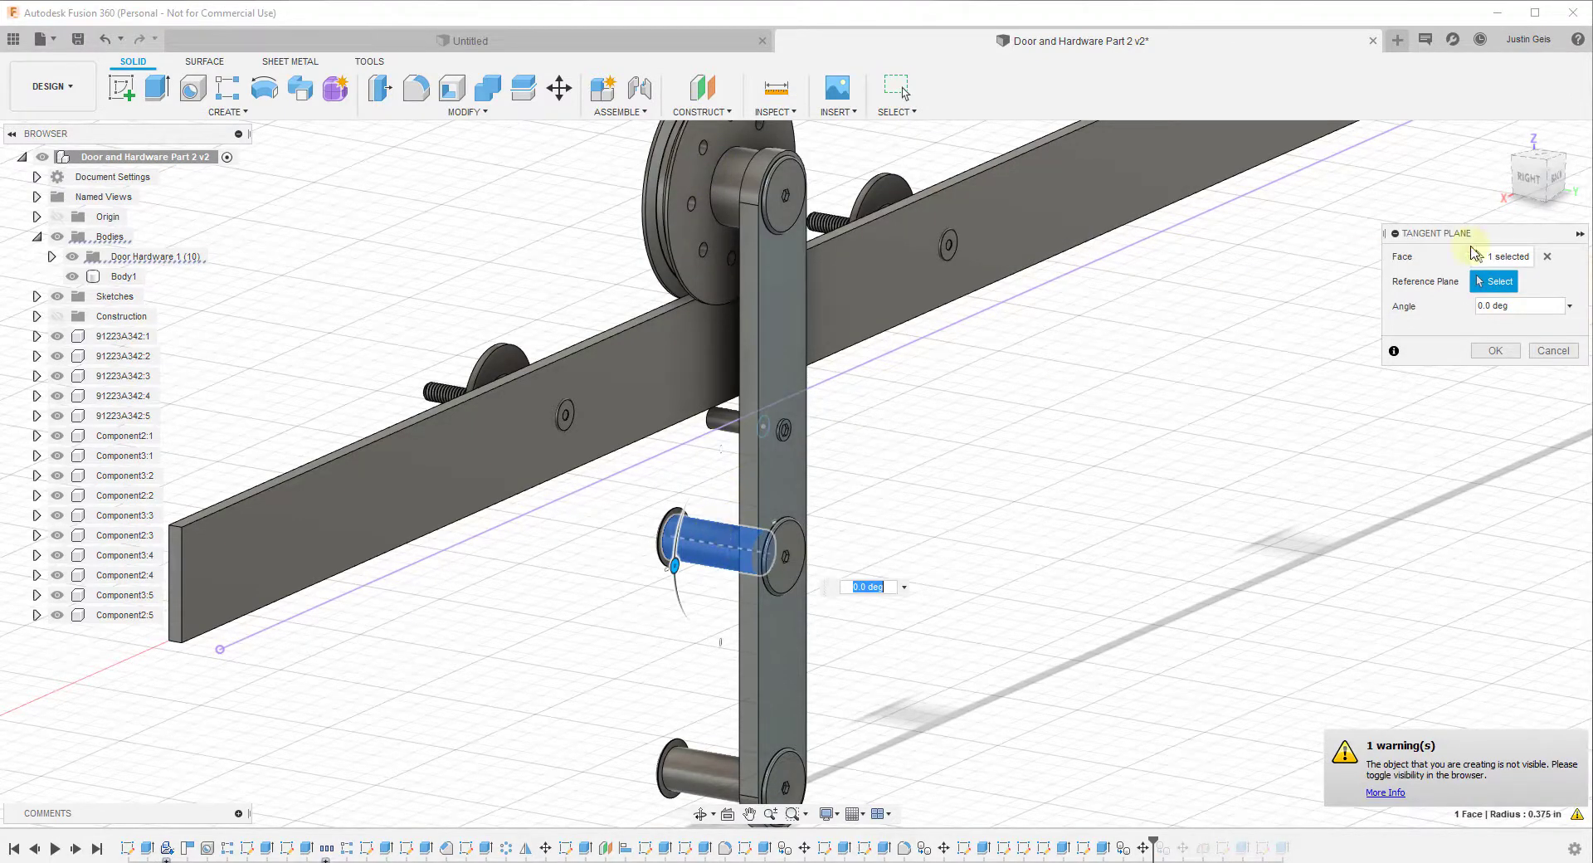
scroll(729, 380, "up", 5)
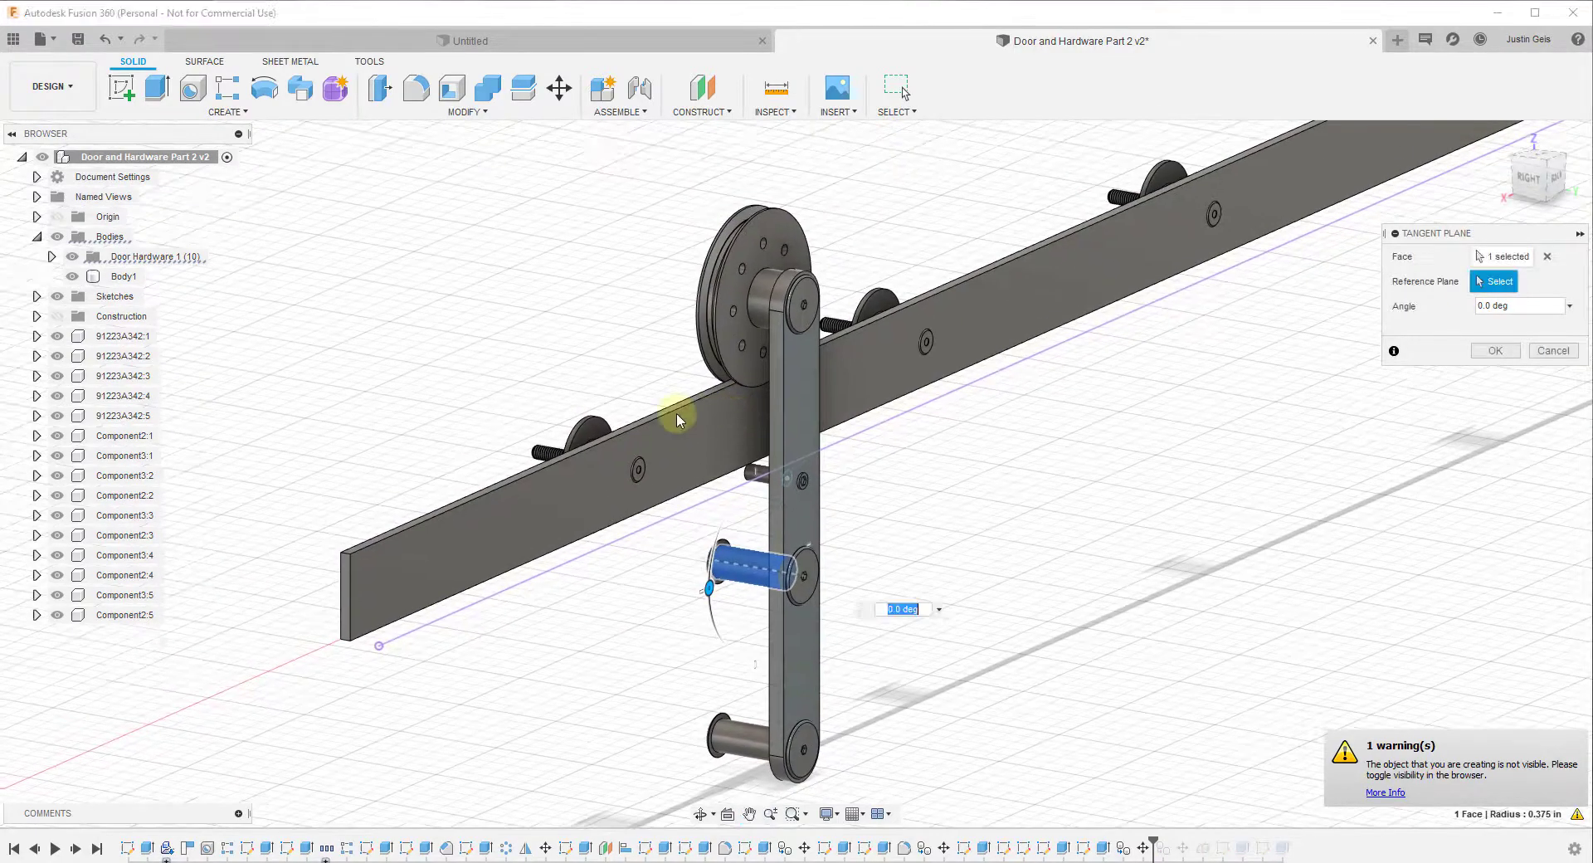
left_click(674, 403)
scroll(878, 446, "down", 3)
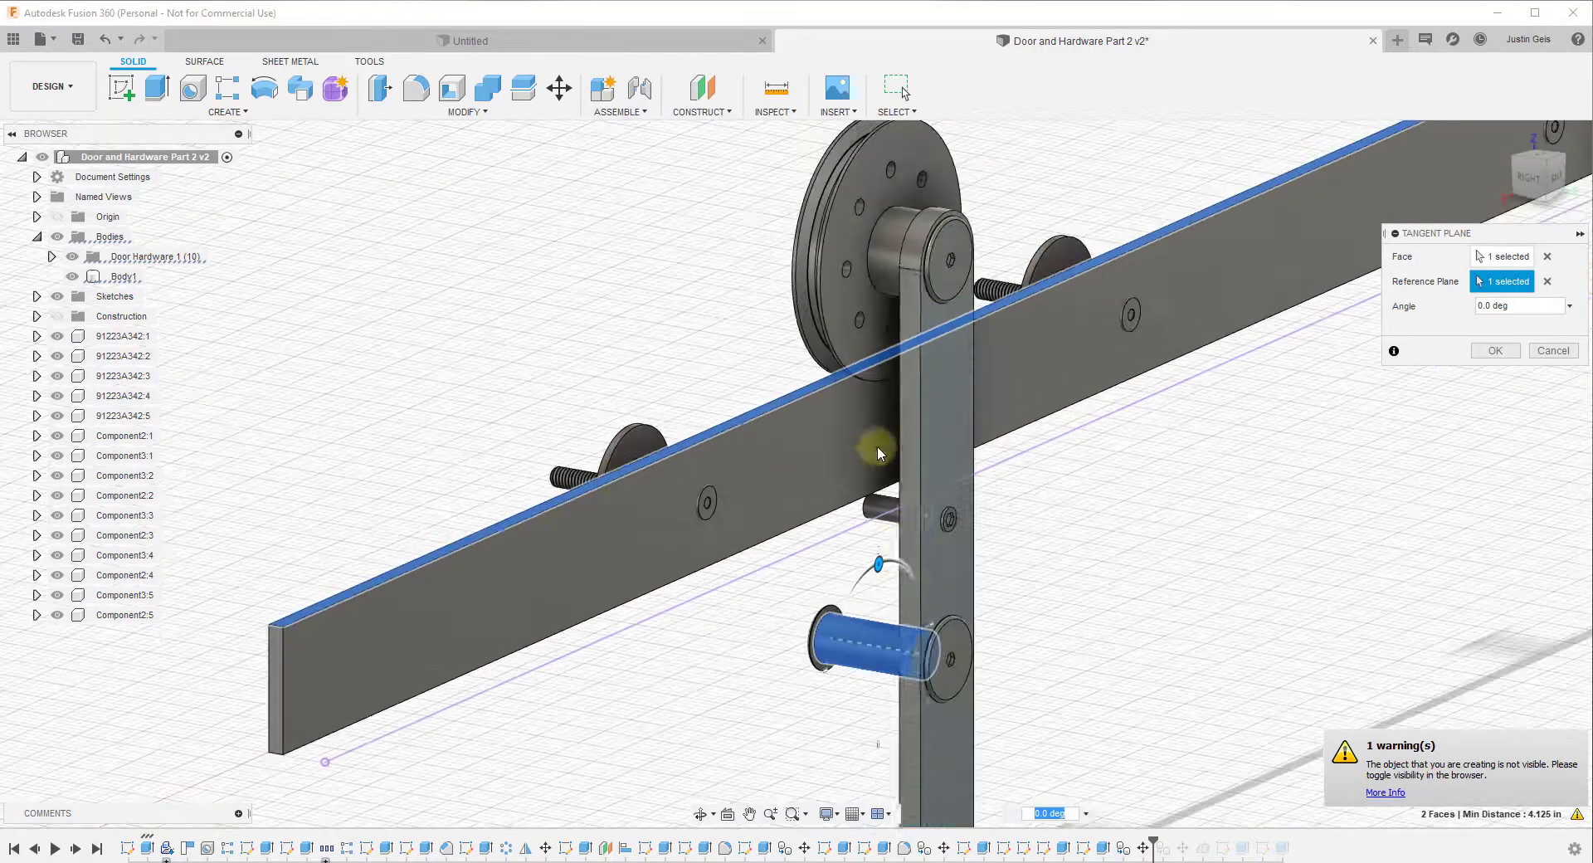
scroll(889, 615, "up", 2)
left_click(57, 316)
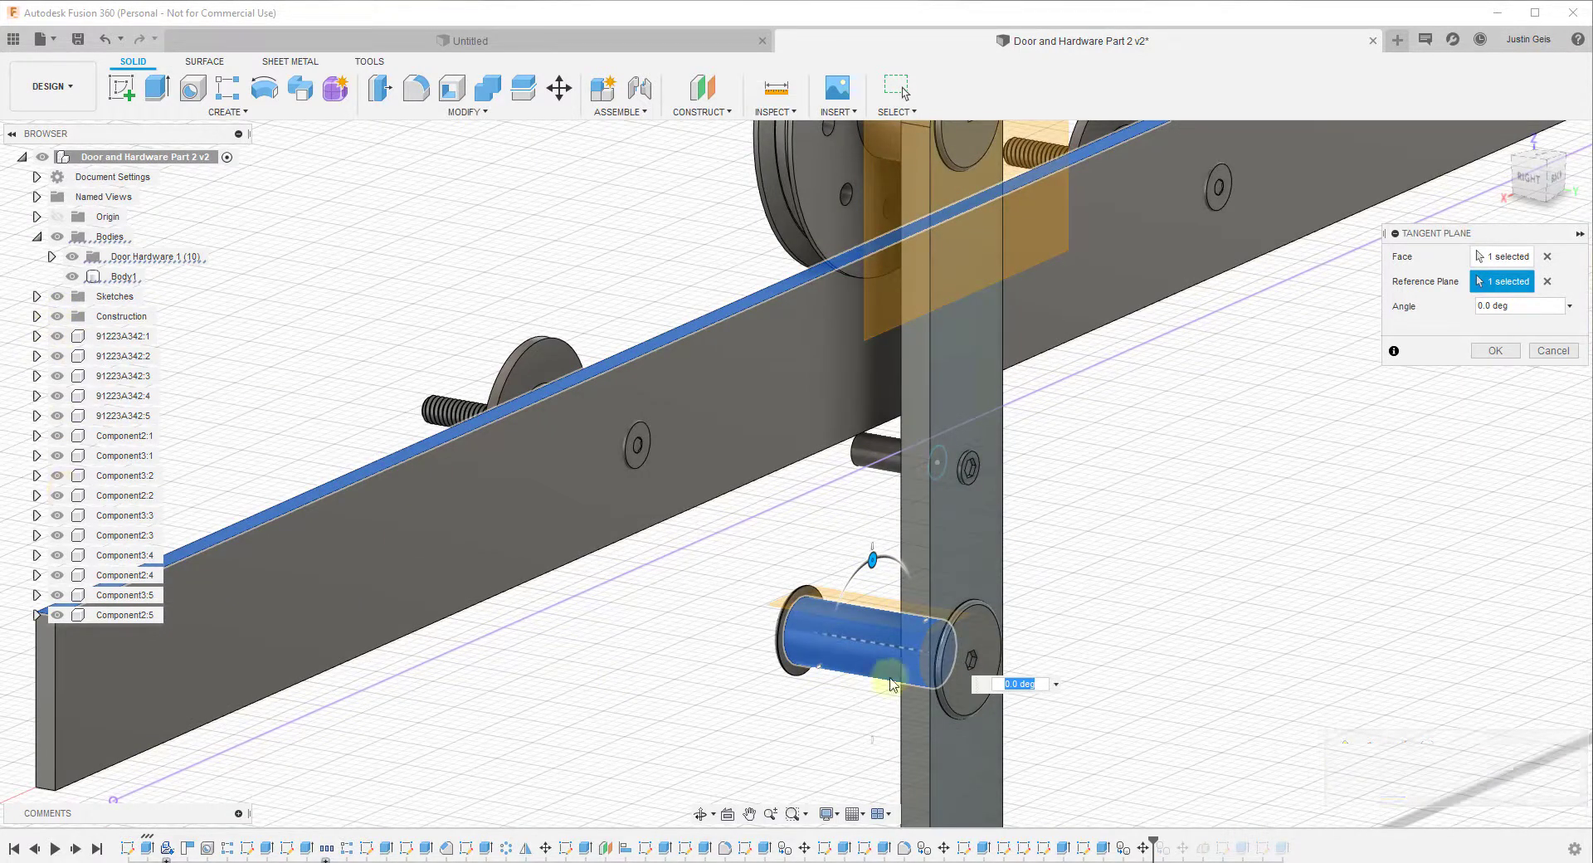
scroll(1045, 660, "up", 4)
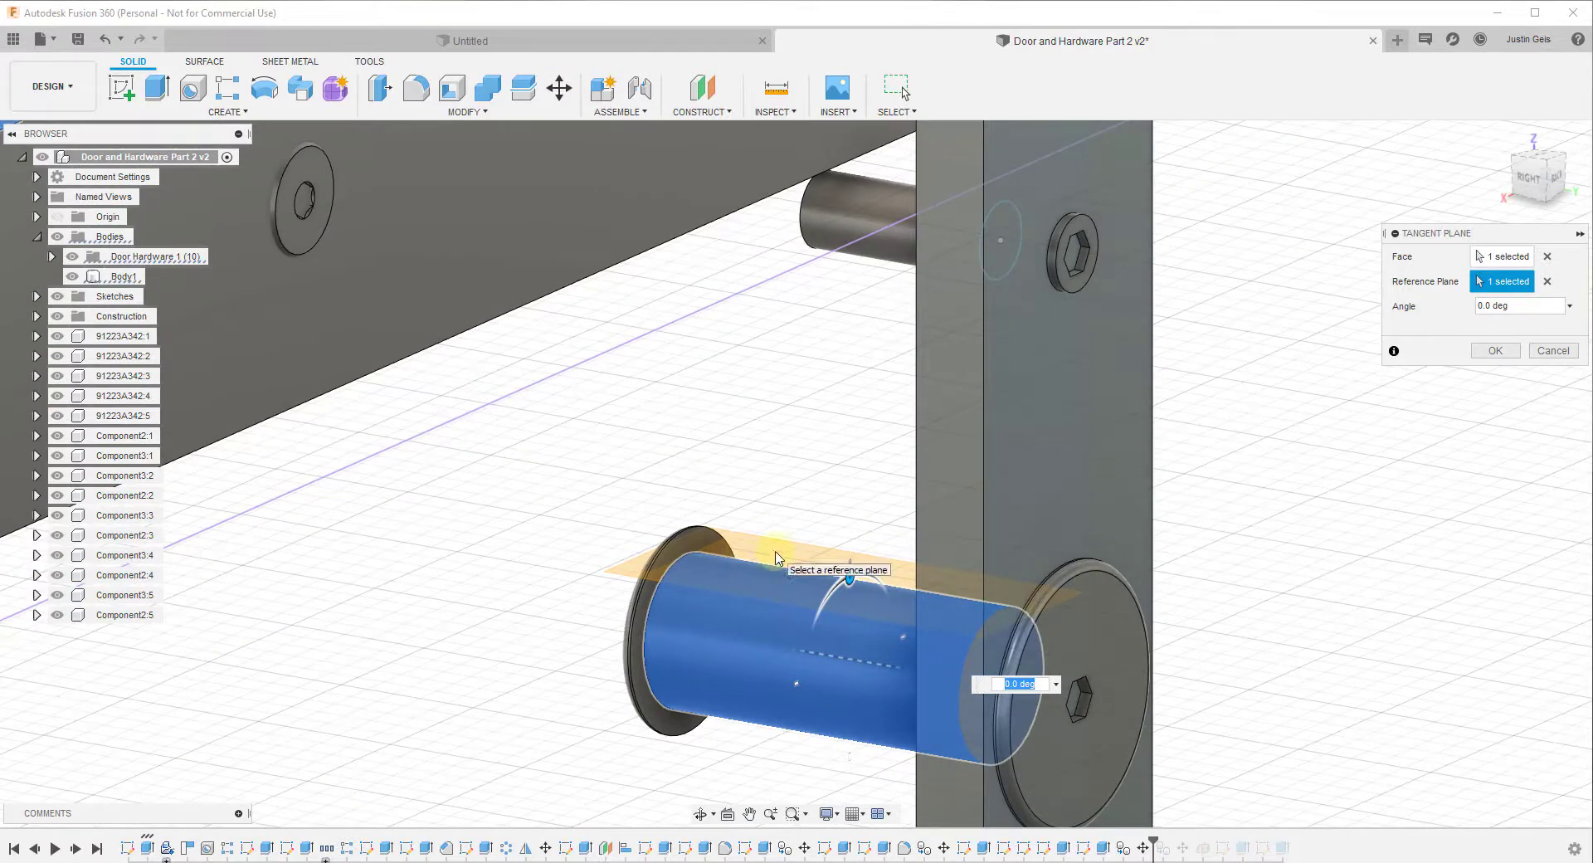
left_click(1495, 350)
Start a sketch on the new tangent plane and draw a 3/4 in line alongside the spacer cylinder, from just inside its end flange toward the rail.
middle_click_drag(996, 465, 793, 546, "shift")
scroll(792, 546, "down", 2)
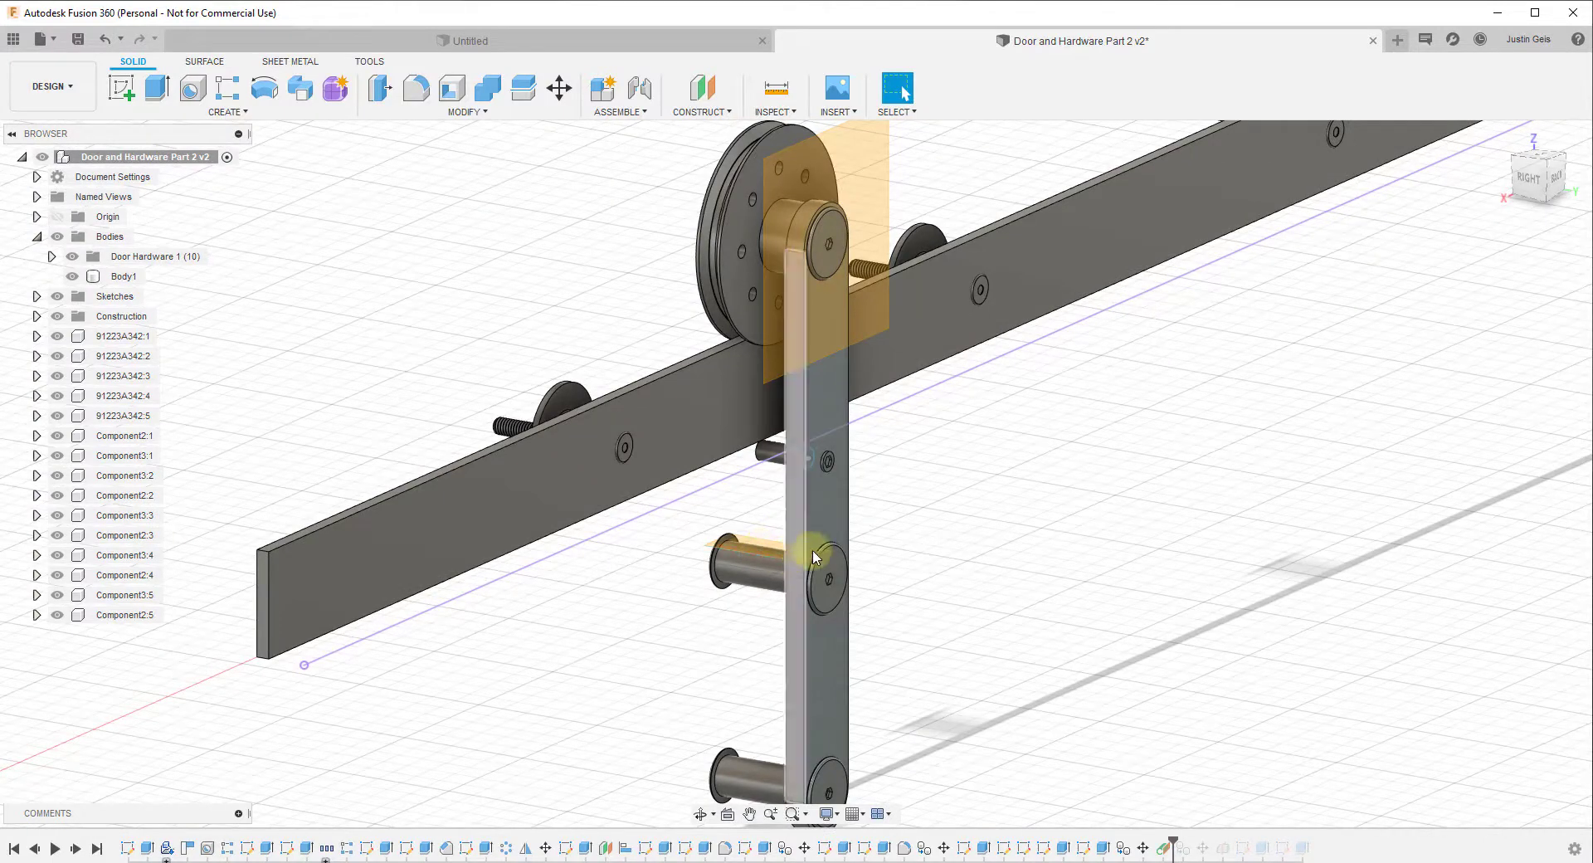
scroll(763, 552, "up", 3)
scroll(665, 451, "down", 2)
scroll(712, 497, "up", 2)
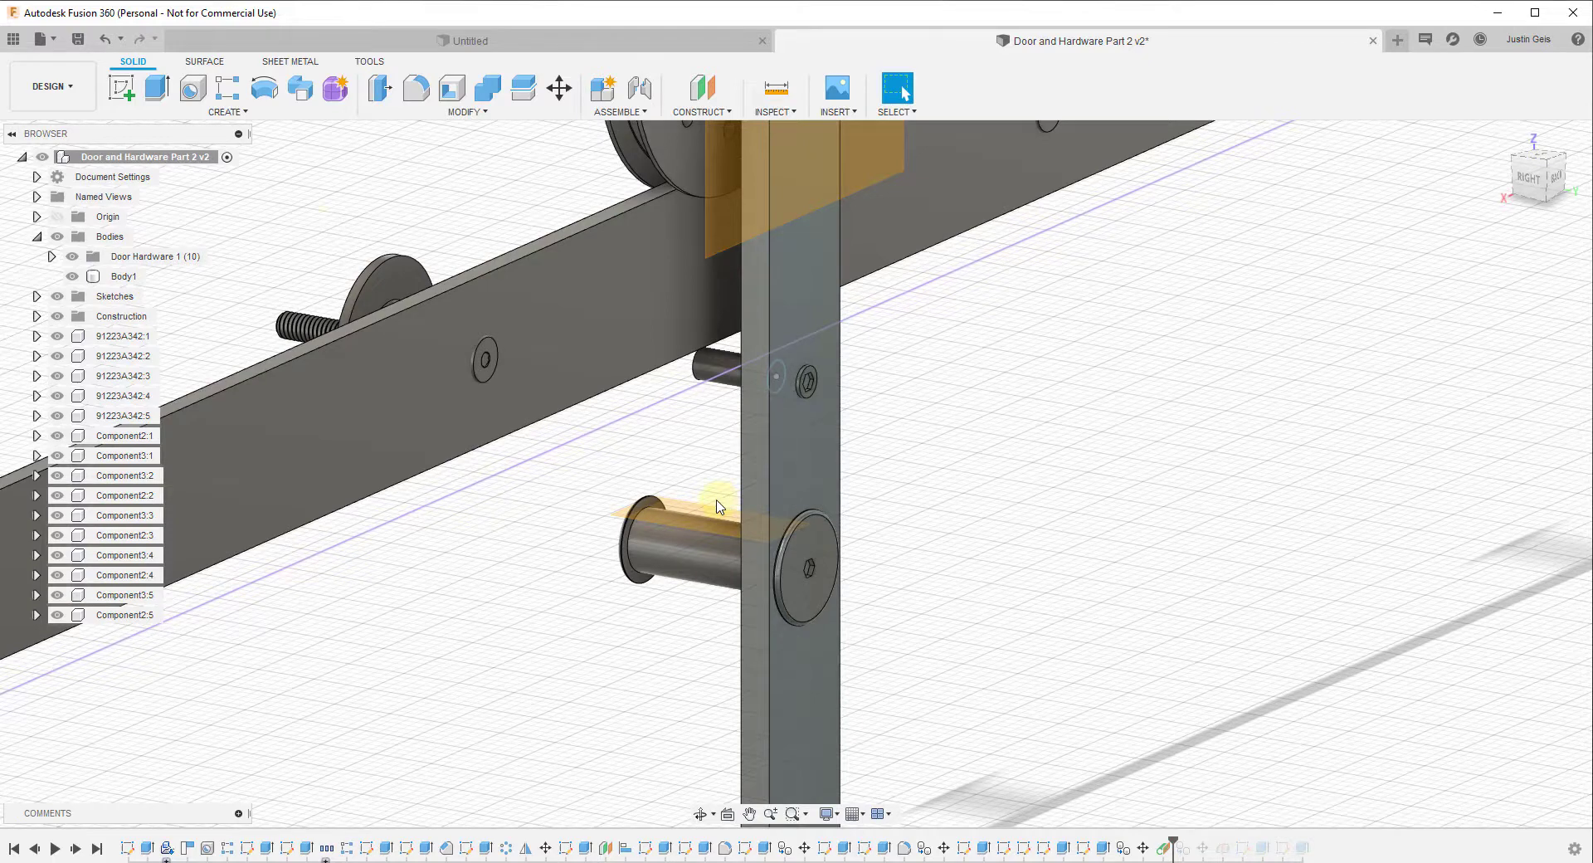
left_click(120, 90)
left_click(694, 513)
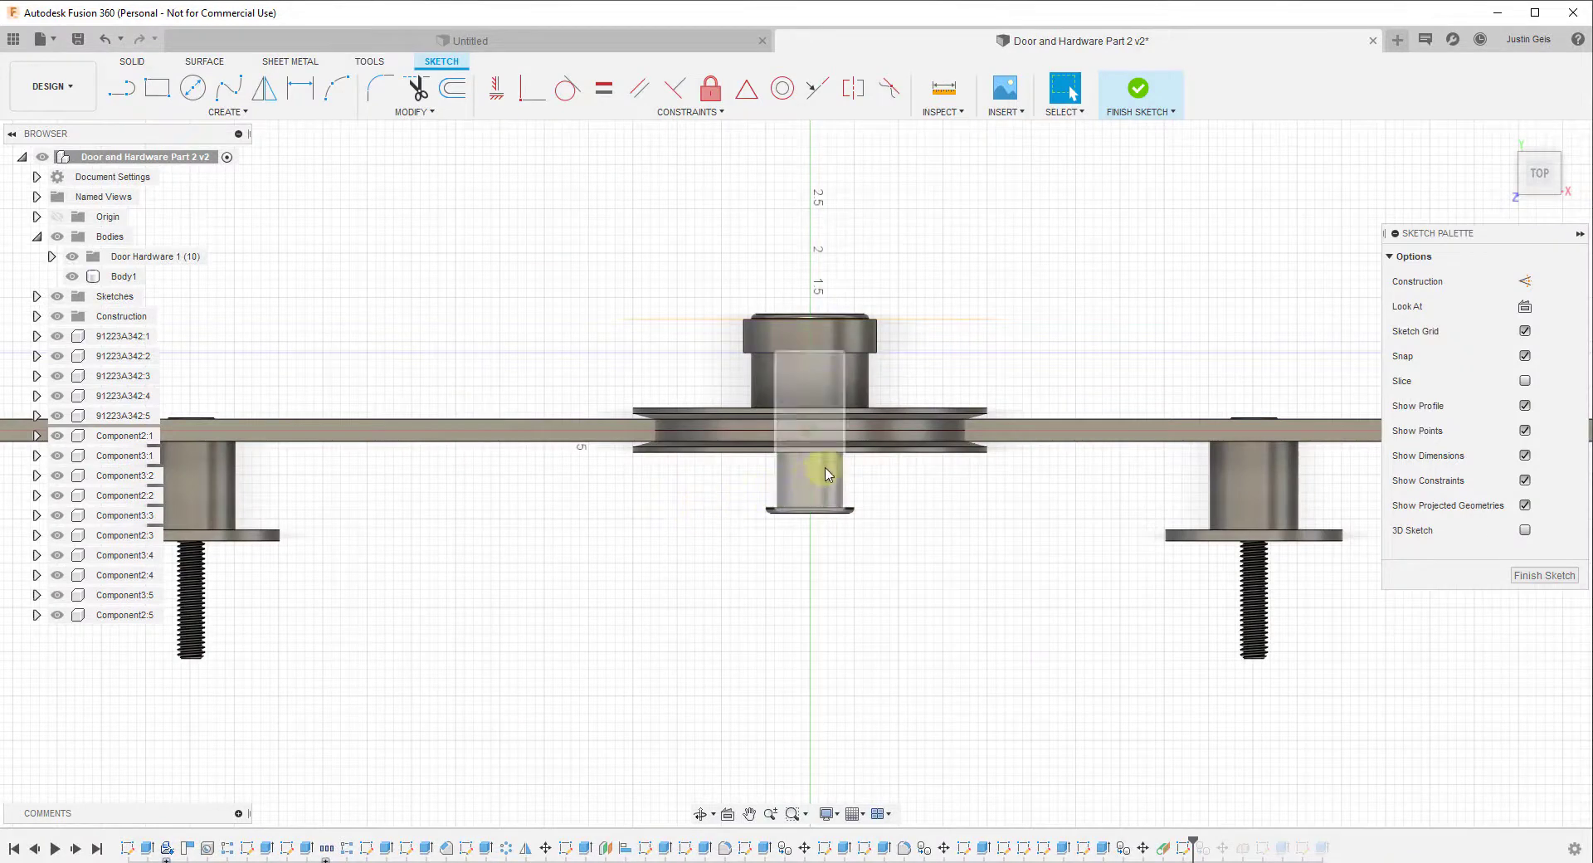
scroll(848, 474, "up", 8)
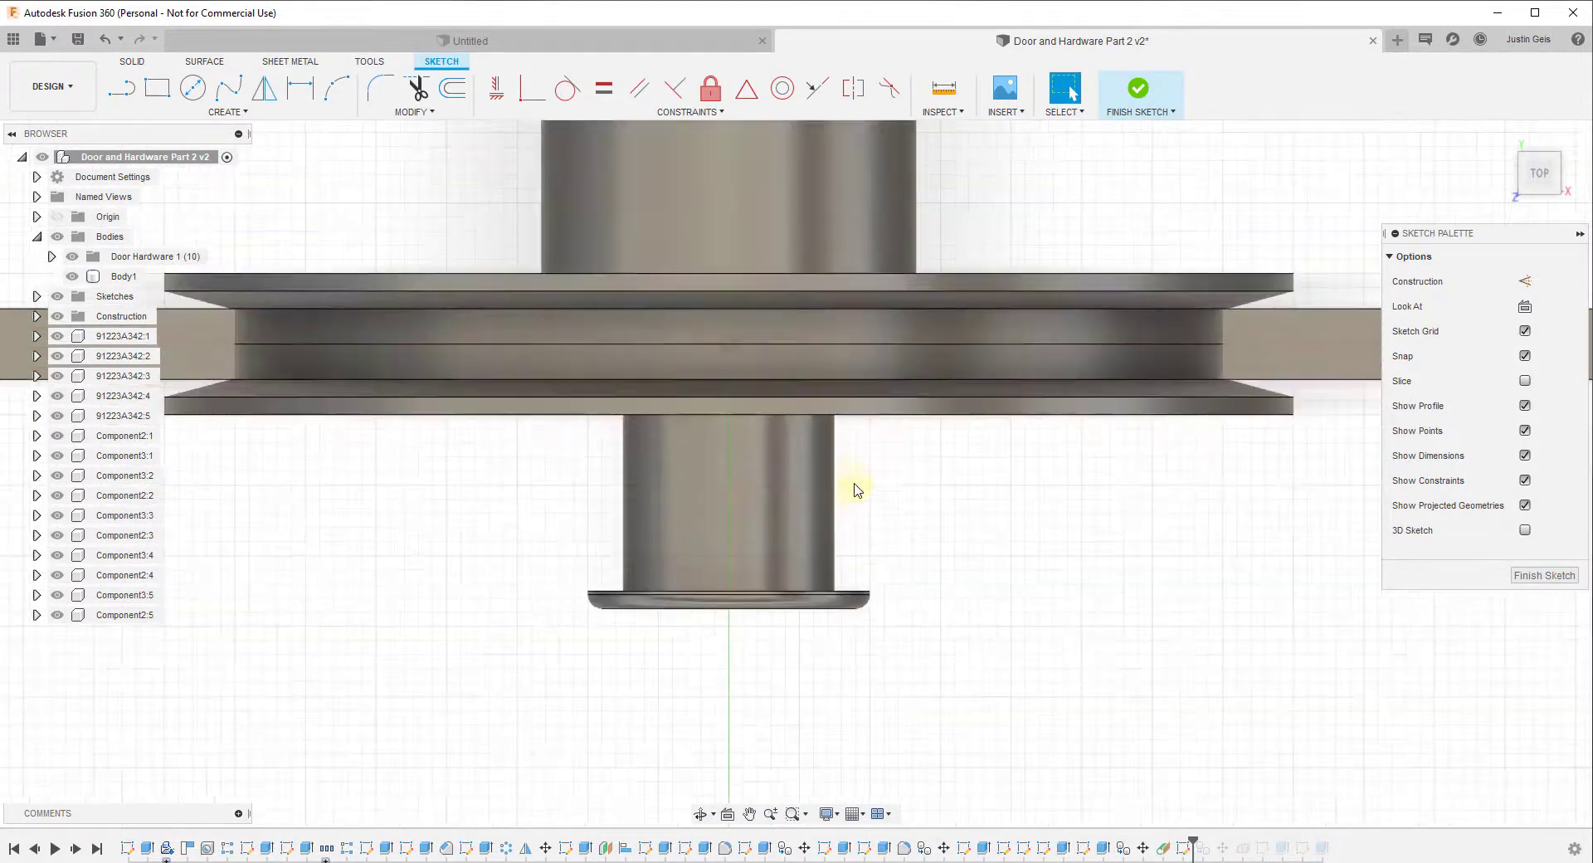
key("l")
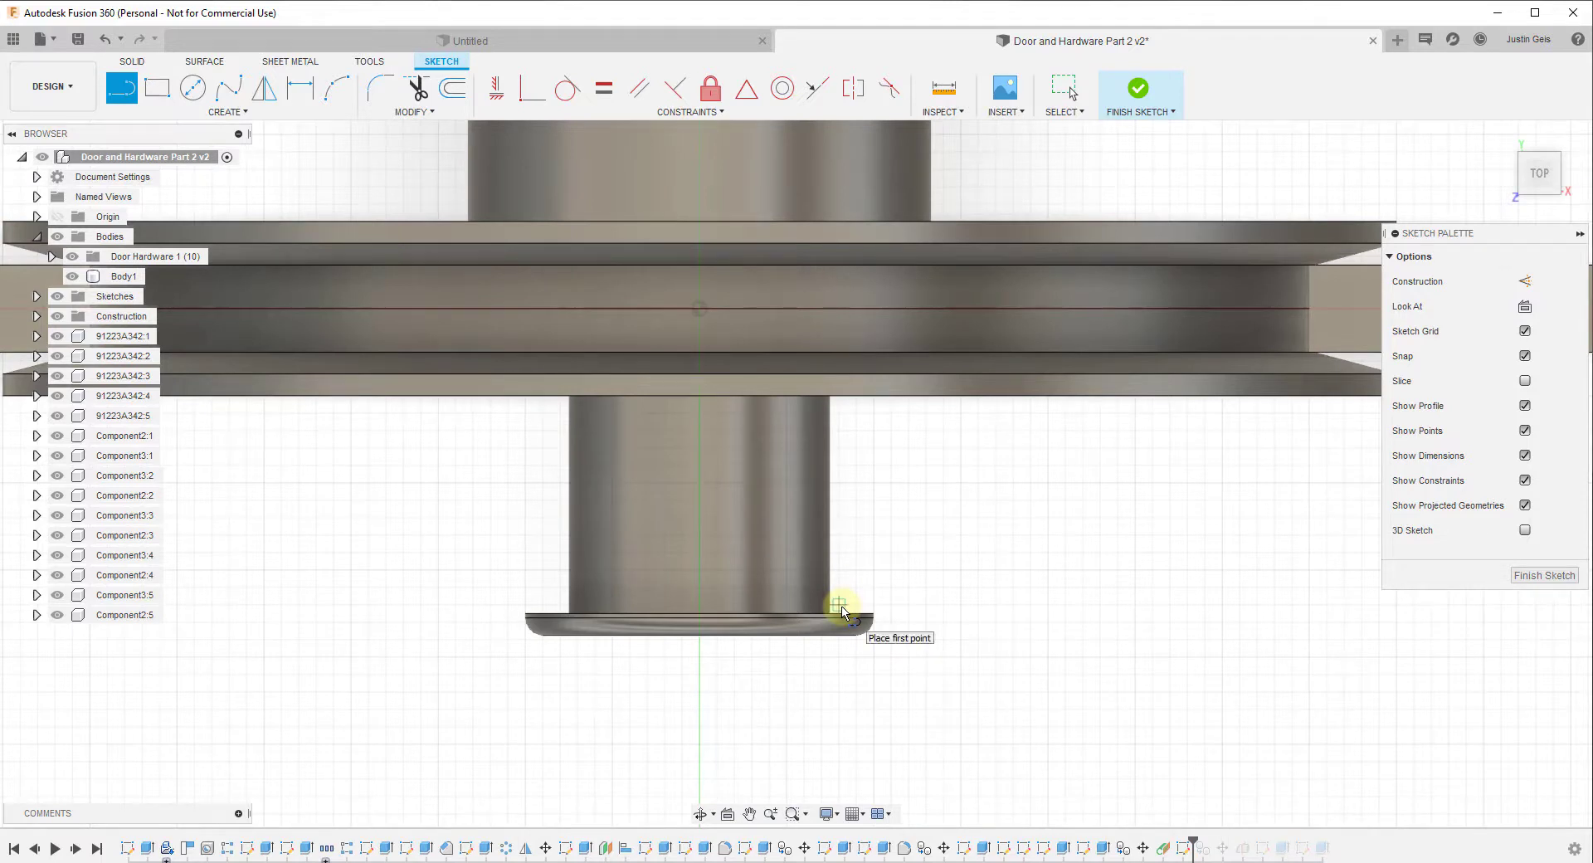
left_click(839, 605)
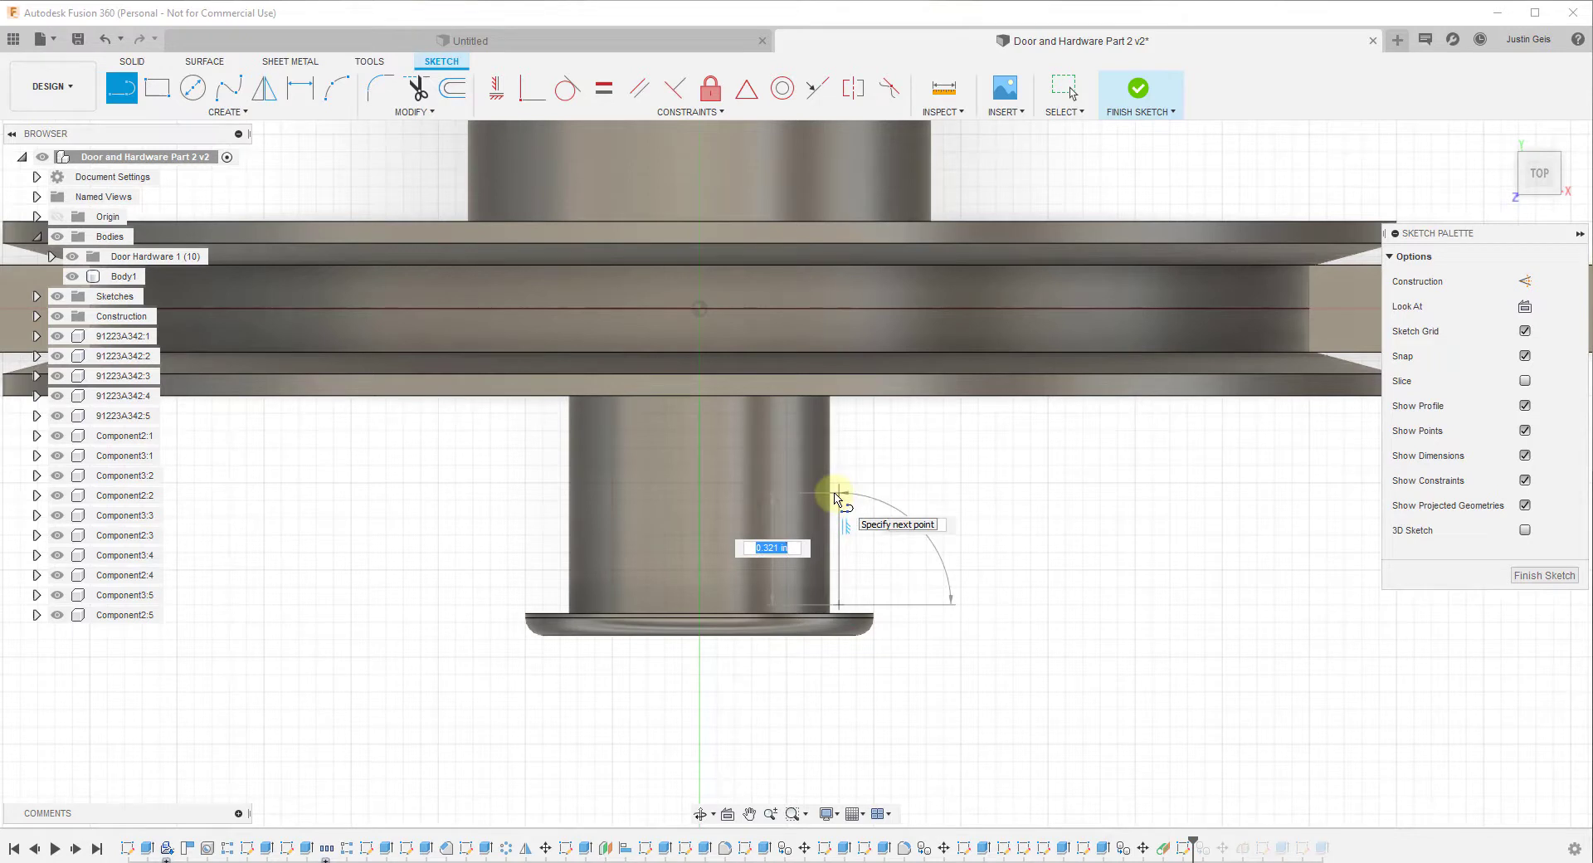
type("3/4")
key("Return")
key("Escape")
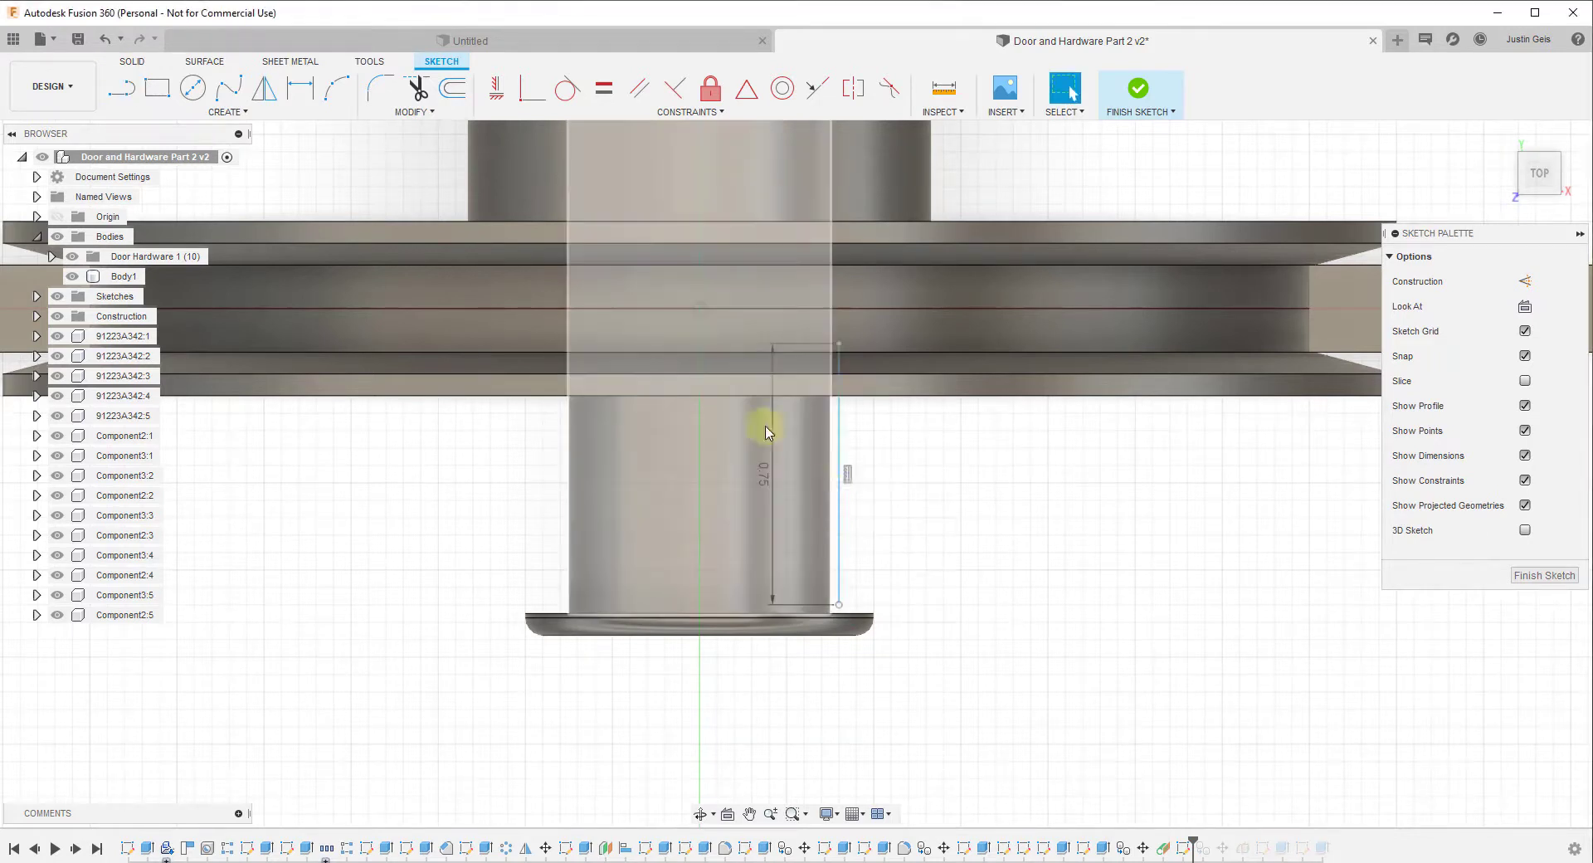
Draw a 3.5 in line perpendicular to the 0.75 in line from its rail-side end, running across the spacer cylinder.
key("l")
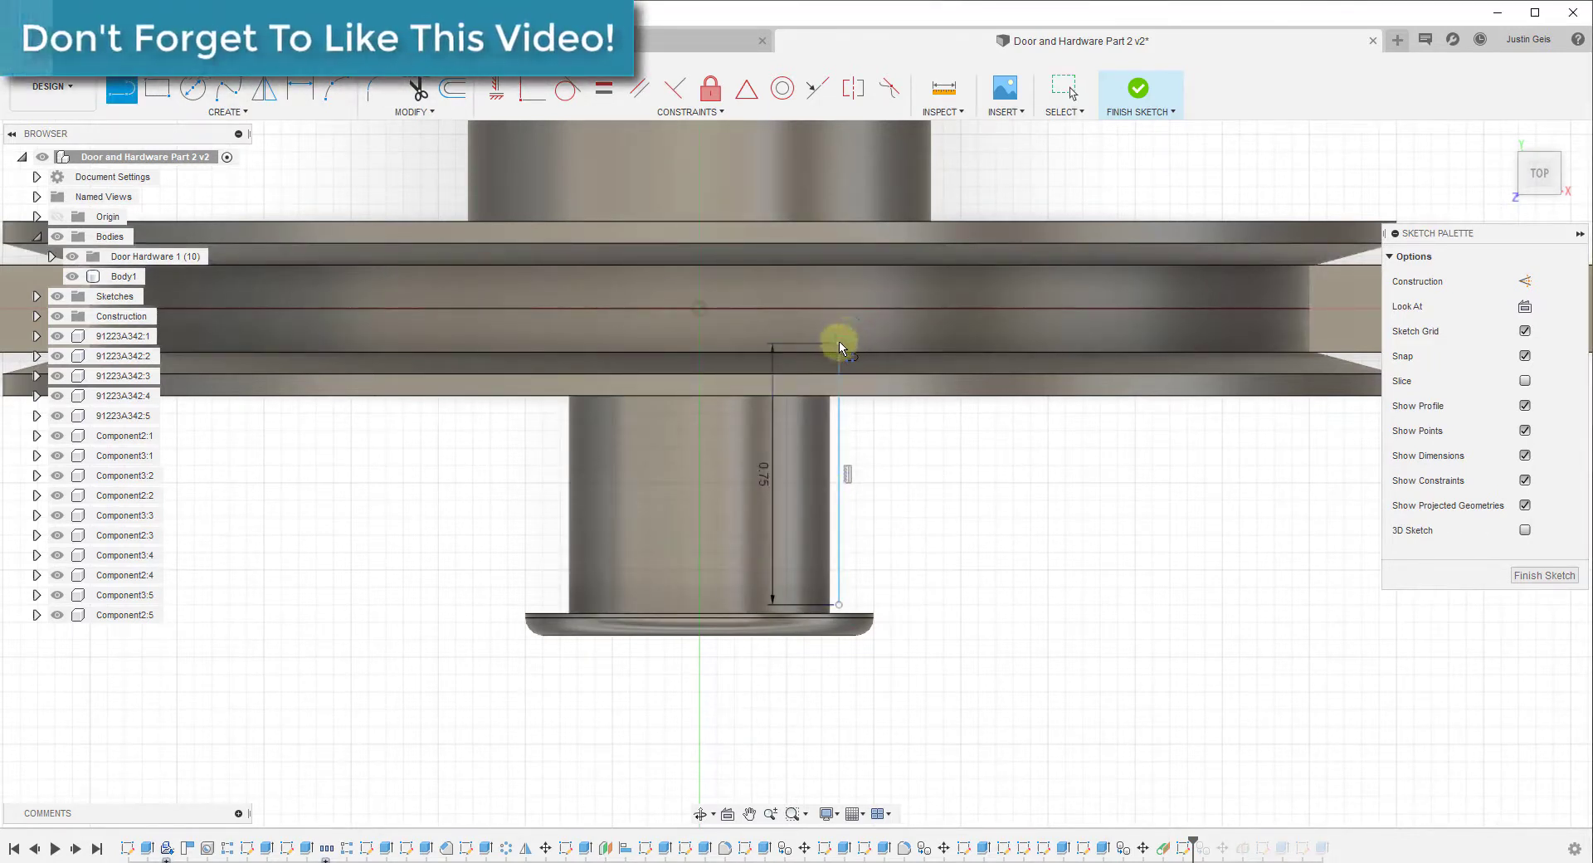
left_click(839, 344)
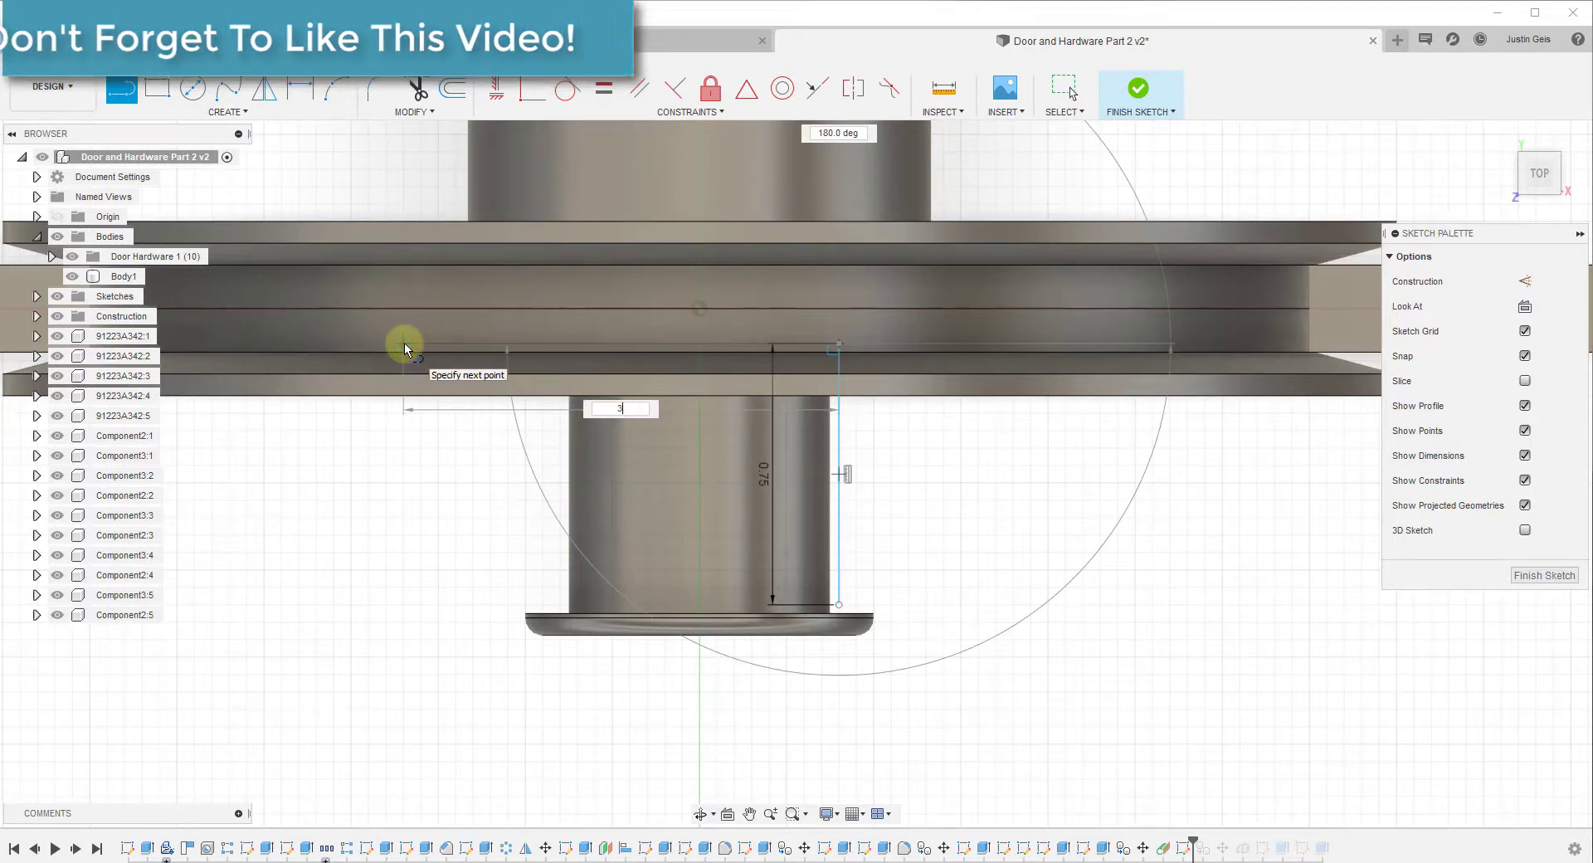
type("3.5")
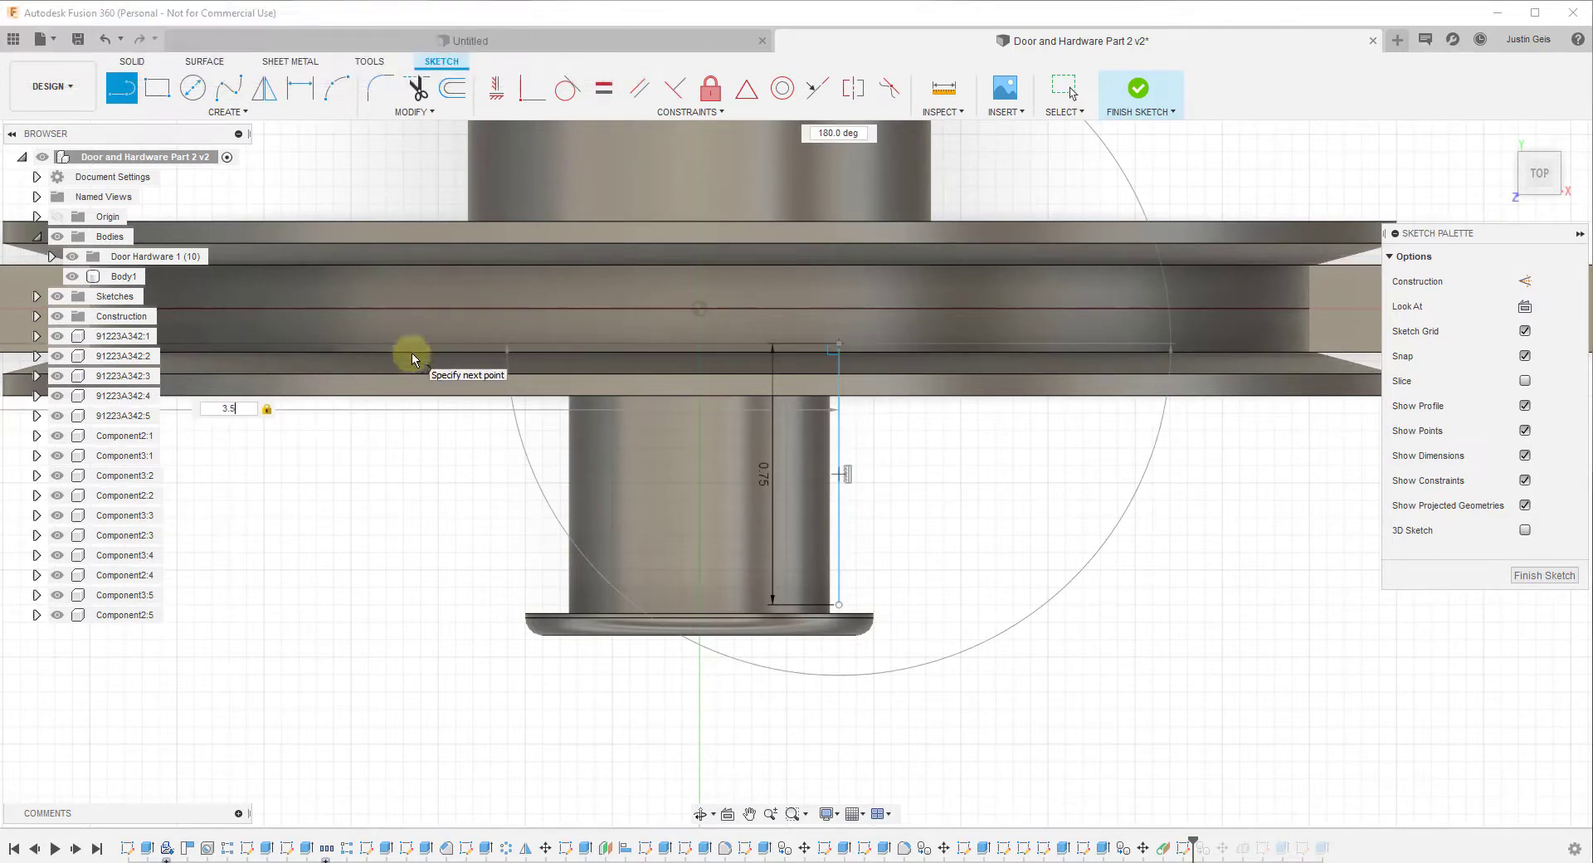
key("Return")
scroll(668, 398, "down", 5)
key("Escape")
Draw a rectangle between the free ends of the 3.5 in and 0.75 in lines and finish the sketch.
scroll(273, 390, "up", 4)
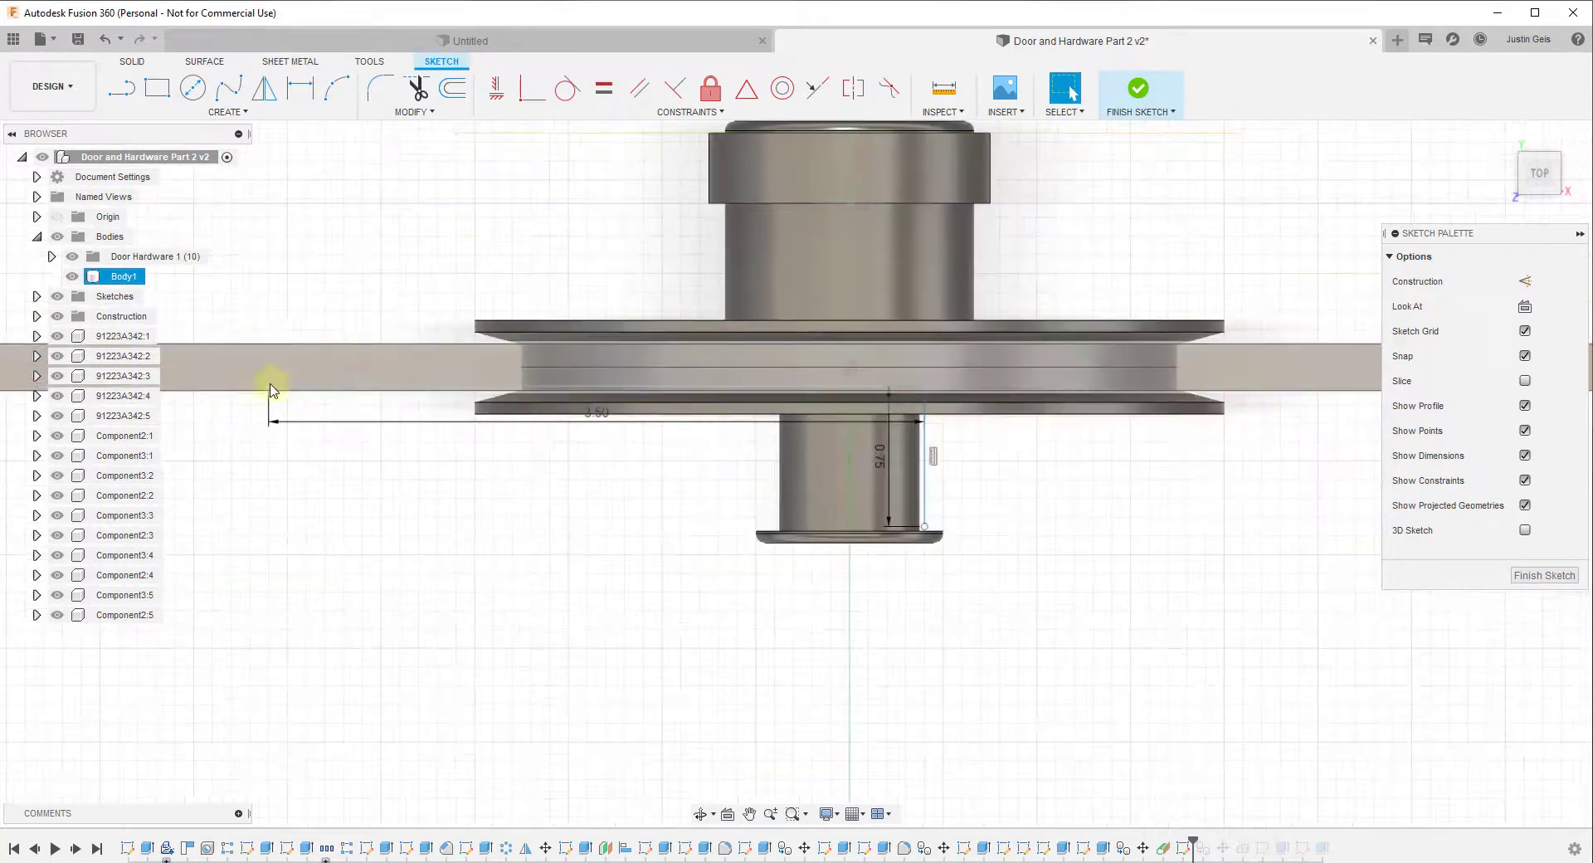
key("r")
left_click(266, 387)
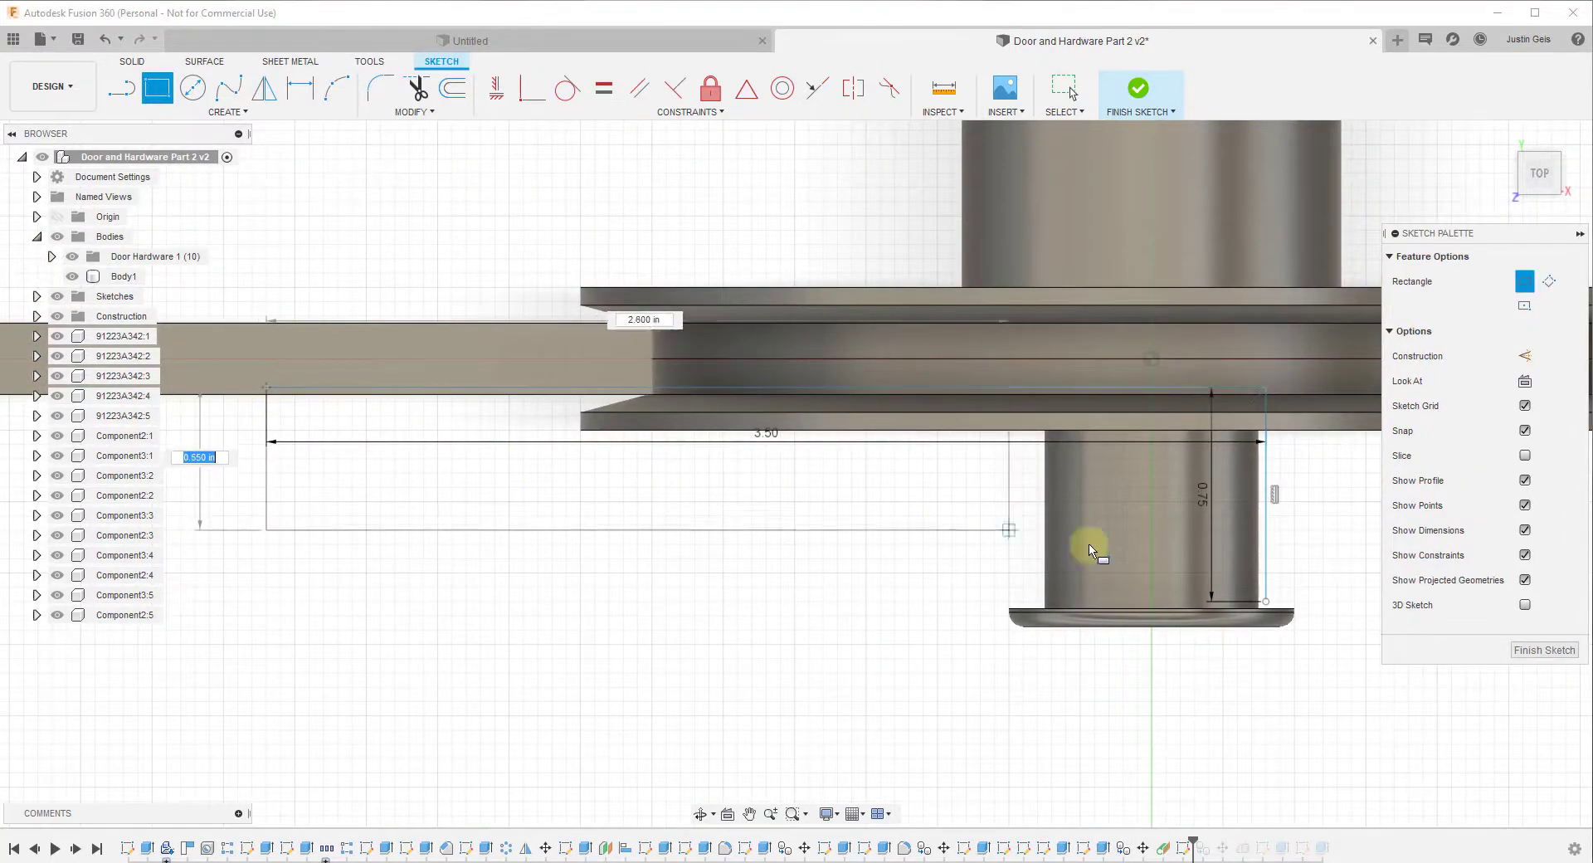
left_click(1265, 601)
left_click(1550, 649)
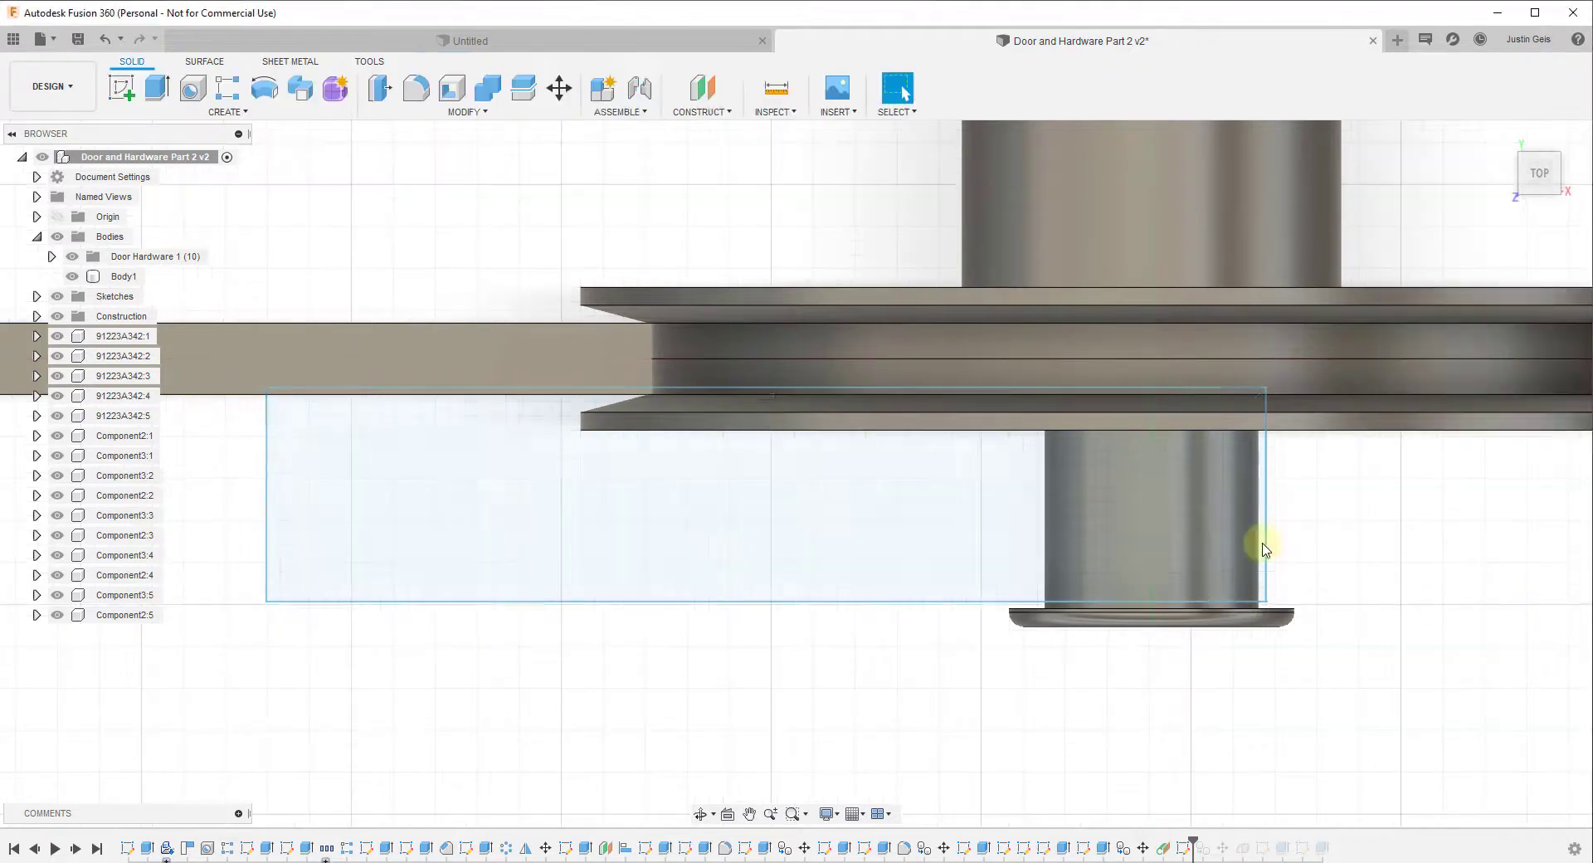
Extrude the rectangular profile 7 feet downward from the spacer cylinder as a new body.
left_click(1506, 141)
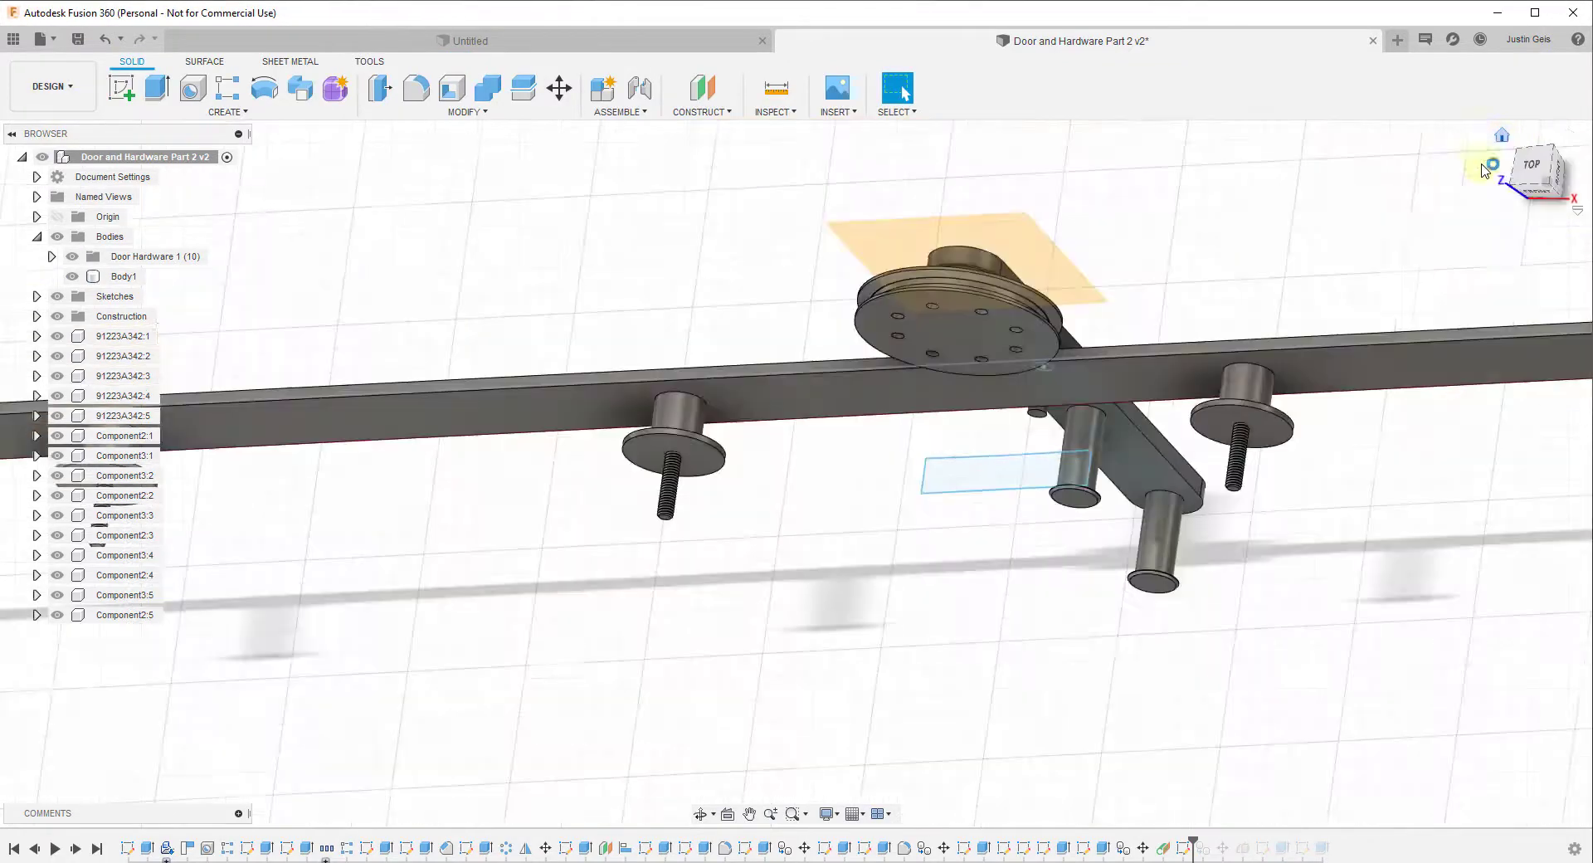
scroll(1040, 626, "up", 3)
scroll(988, 580, "down", 3)
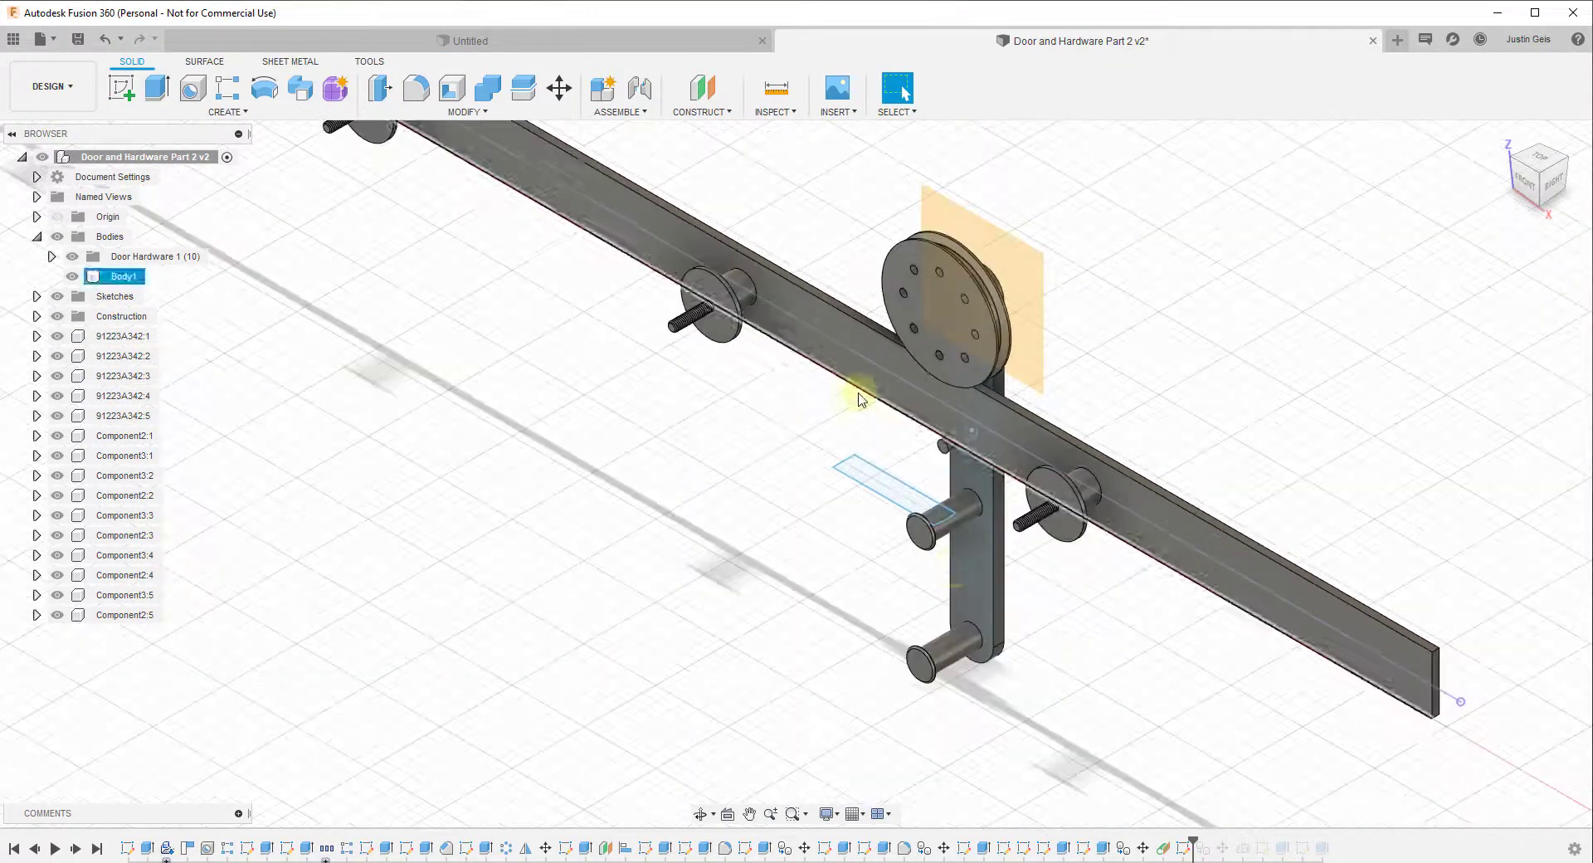
scroll(960, 551, "down", 1)
scroll(888, 496, "down", 2)
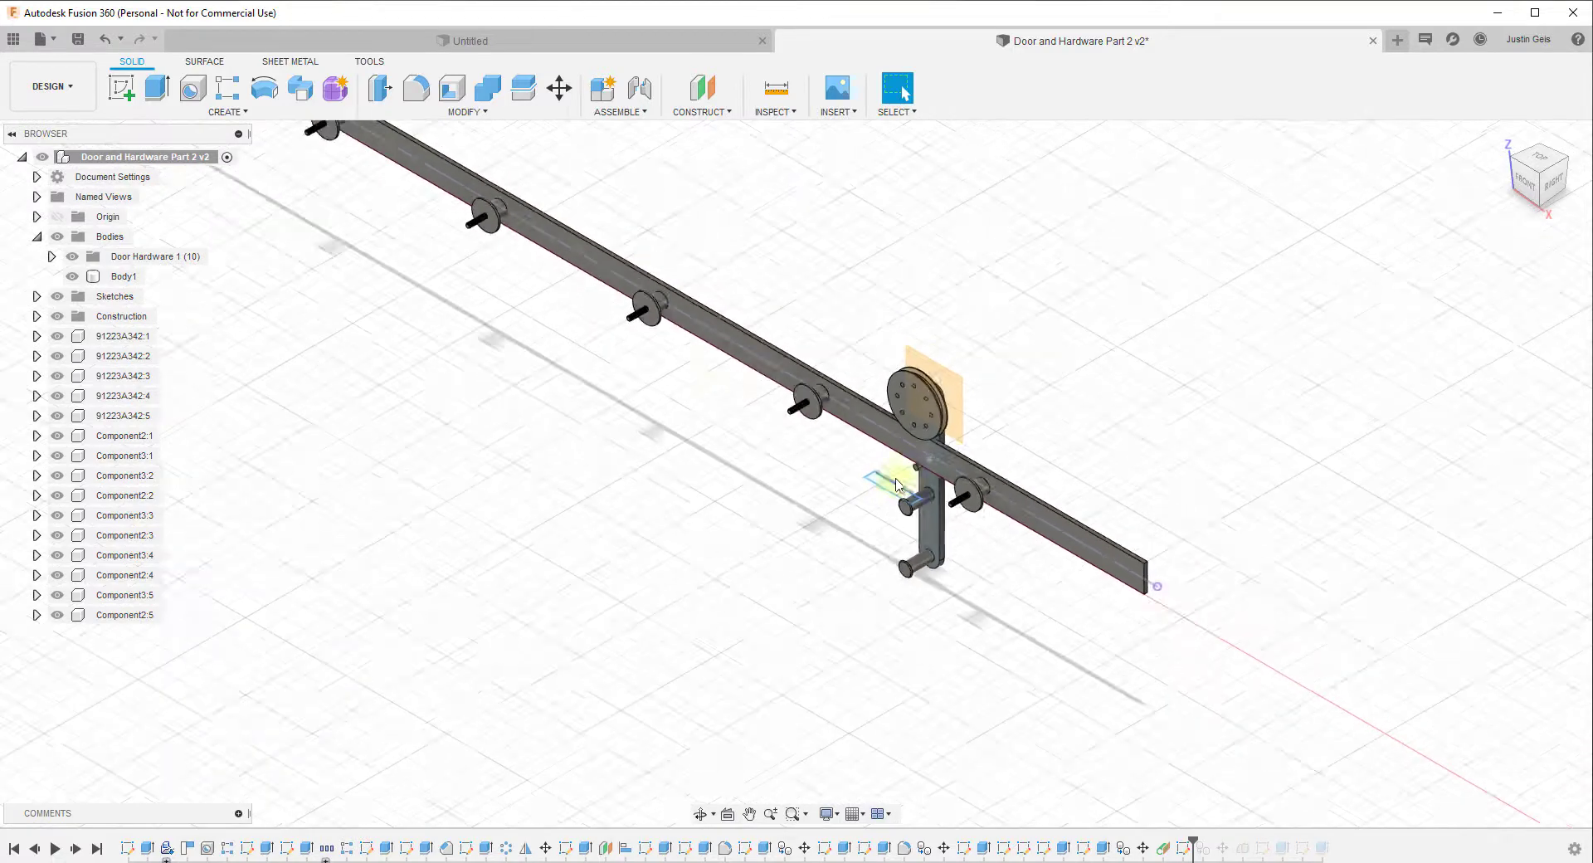
scroll(860, 415, "down", 2)
scroll(889, 480, "up", 2)
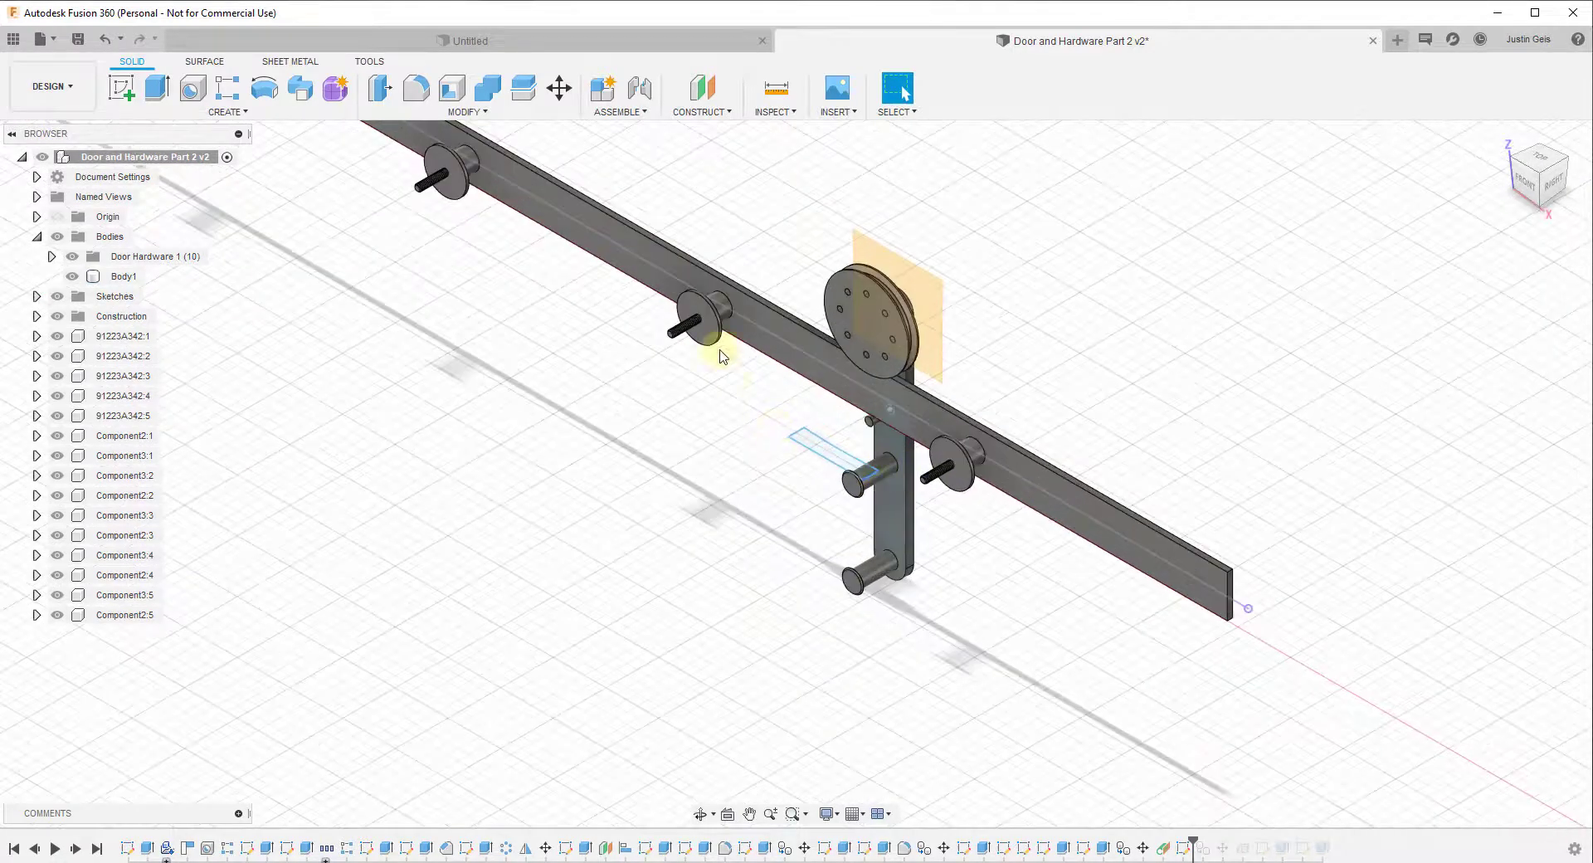
left_click(156, 88)
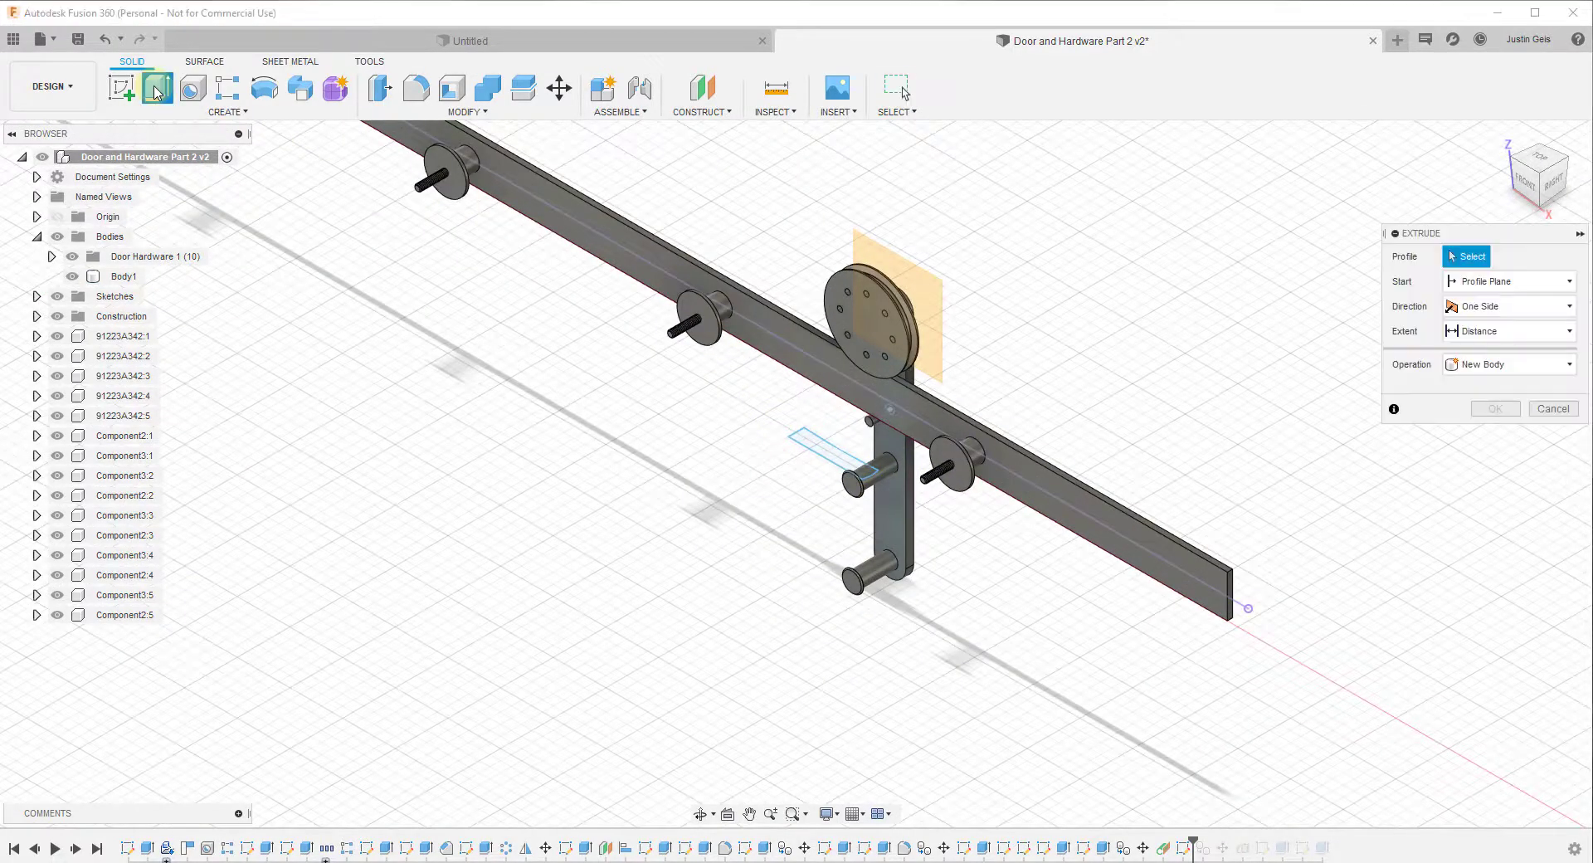
left_click(832, 459)
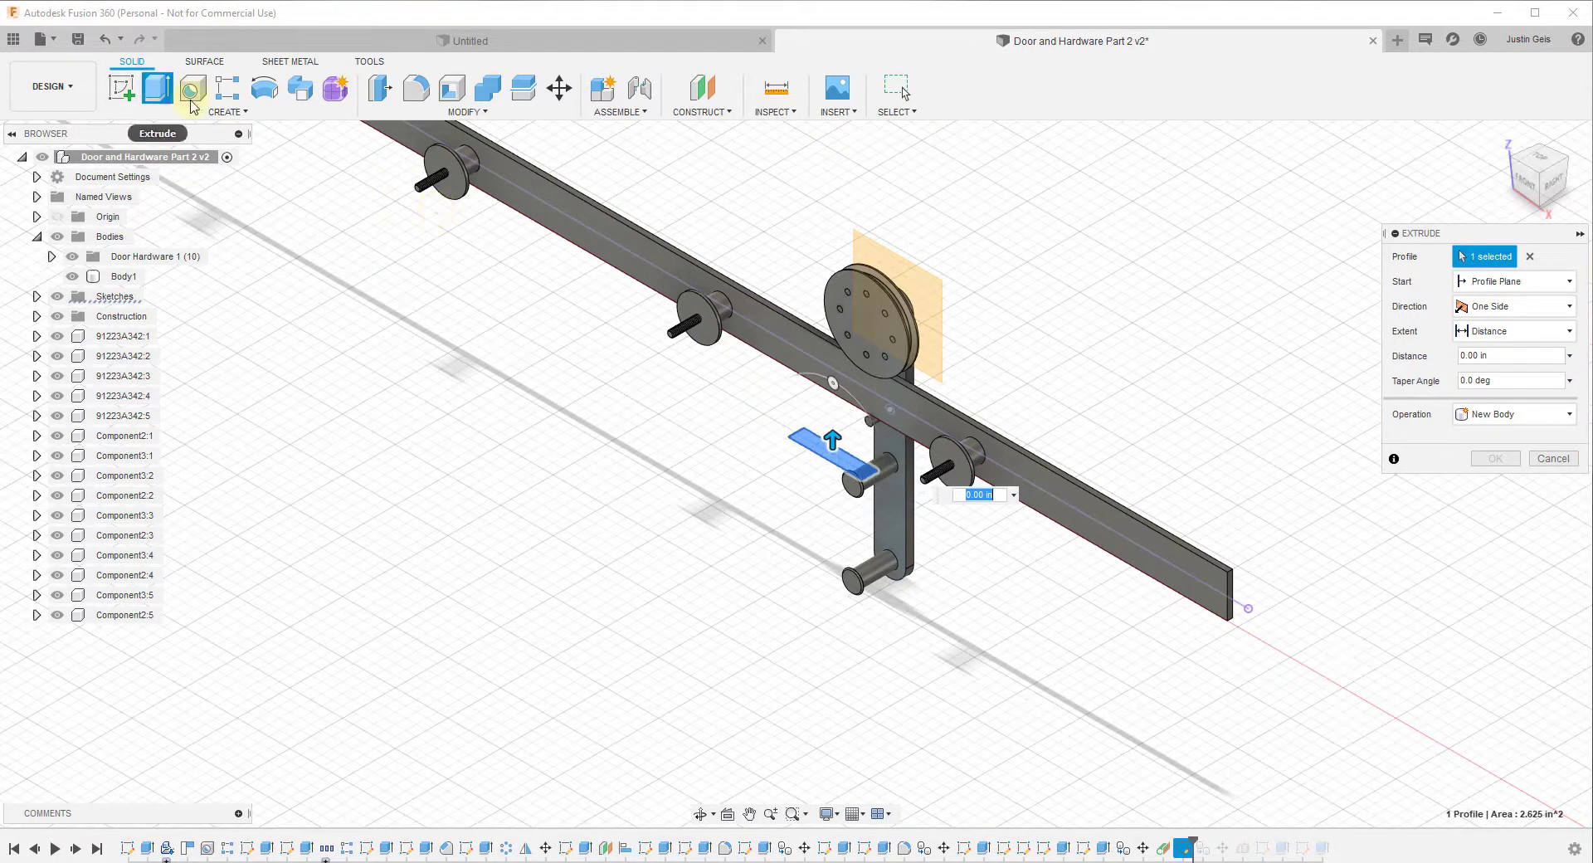
left_click_drag(832, 440, 834, 549)
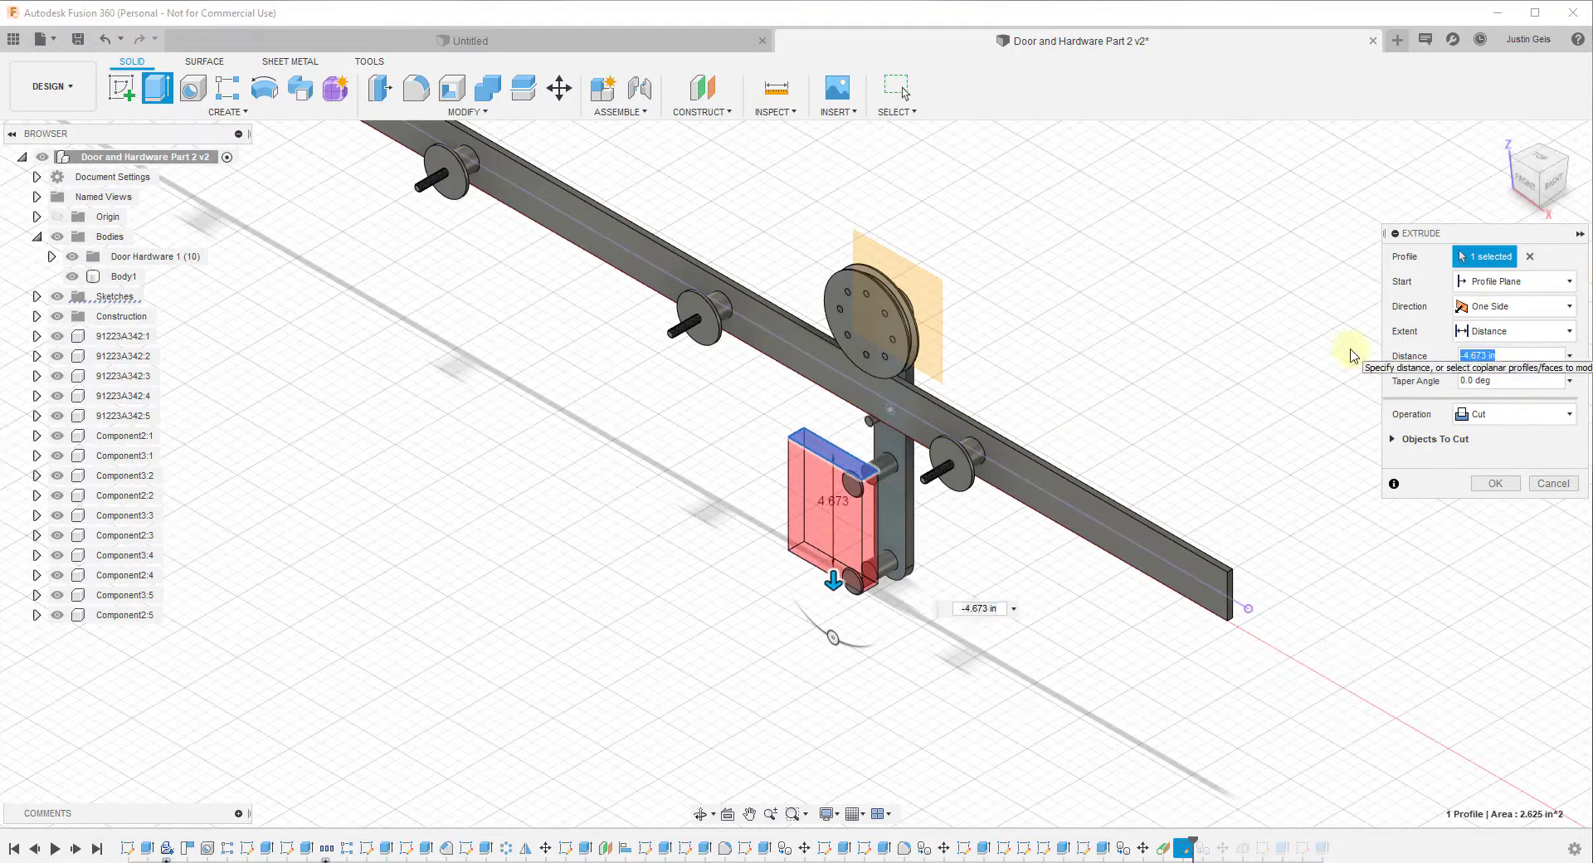
type("-7'")
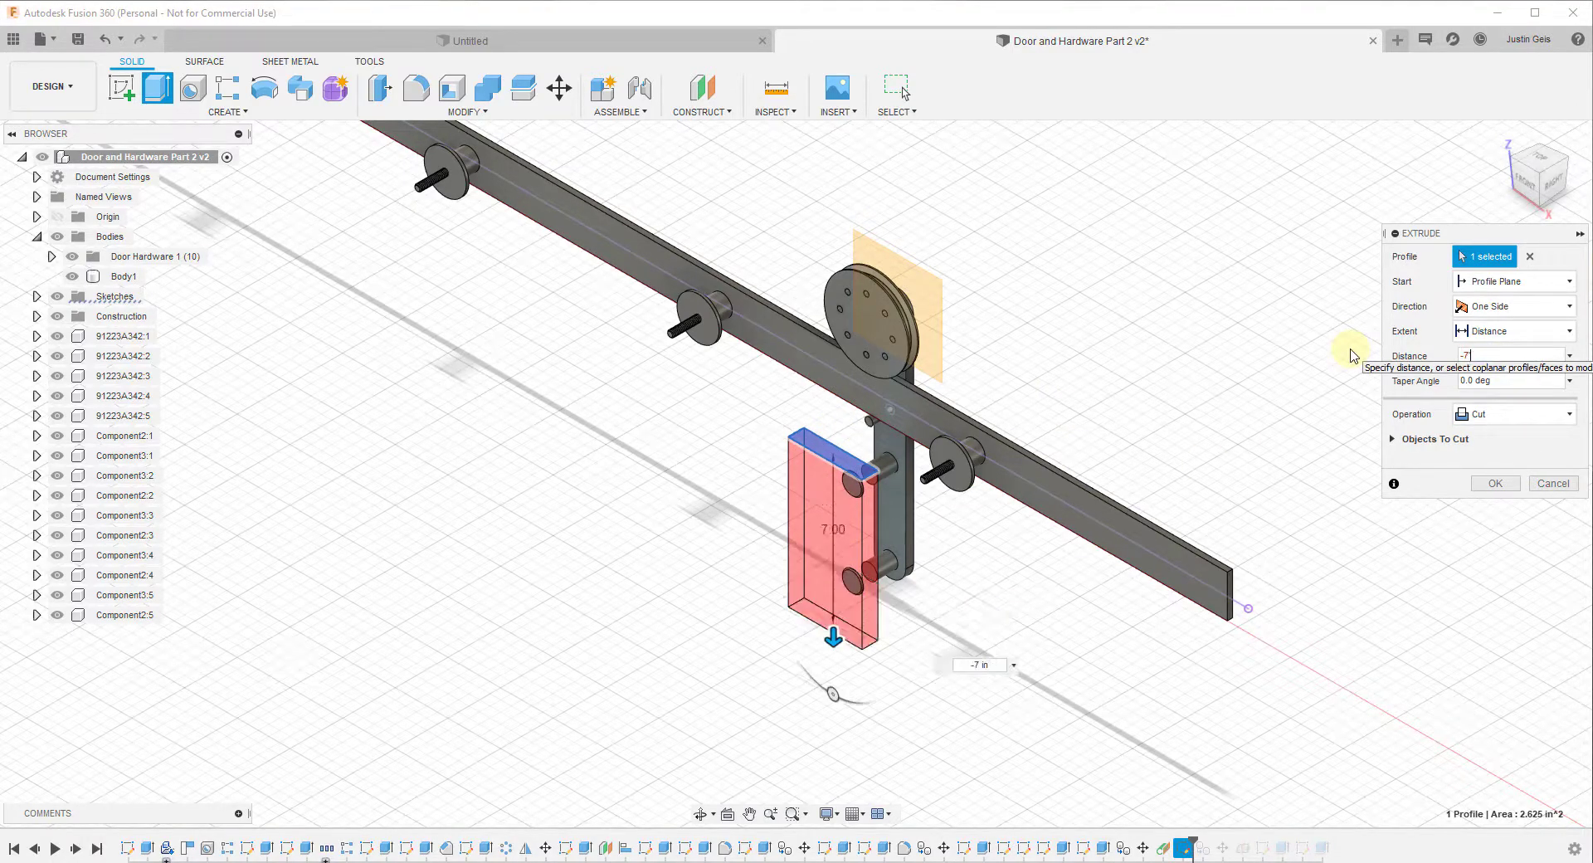
left_click(1486, 415)
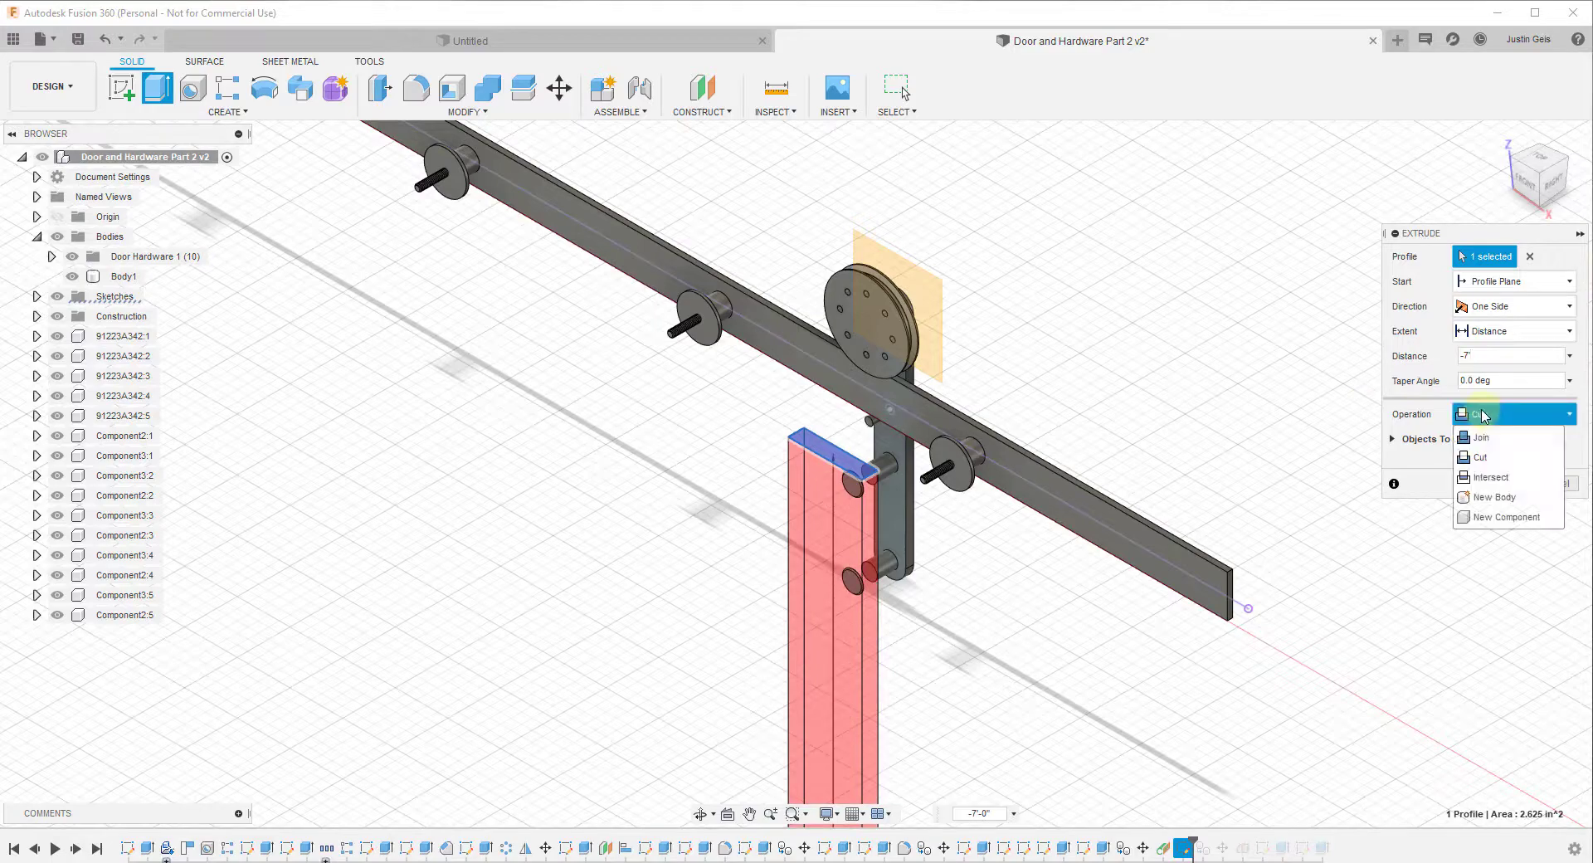
left_click(1491, 497)
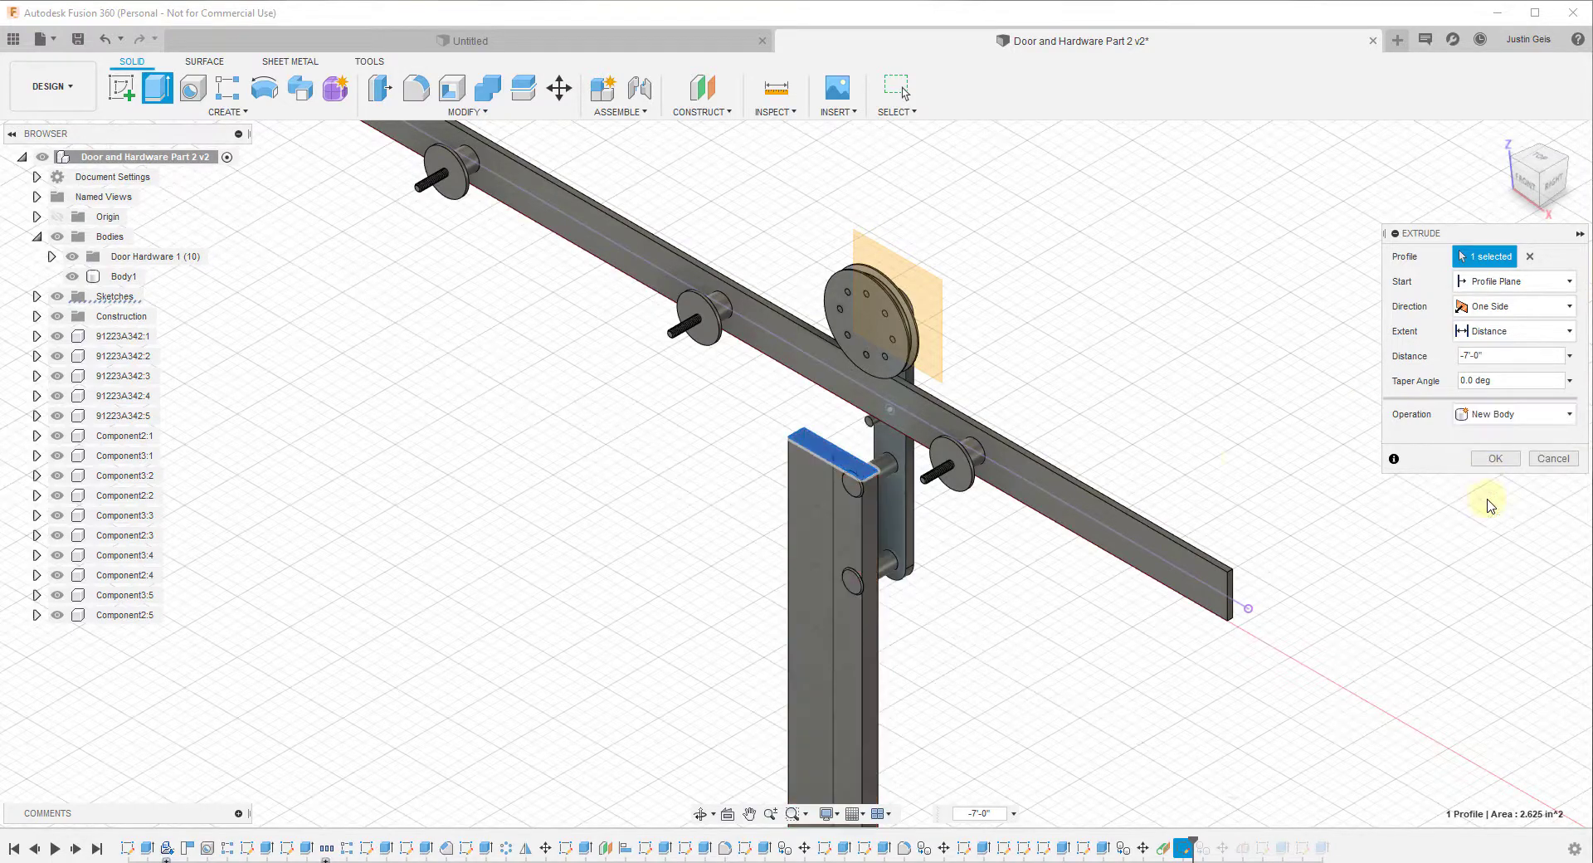
scroll(899, 295, "down", 5)
scroll(886, 688, "up", 5)
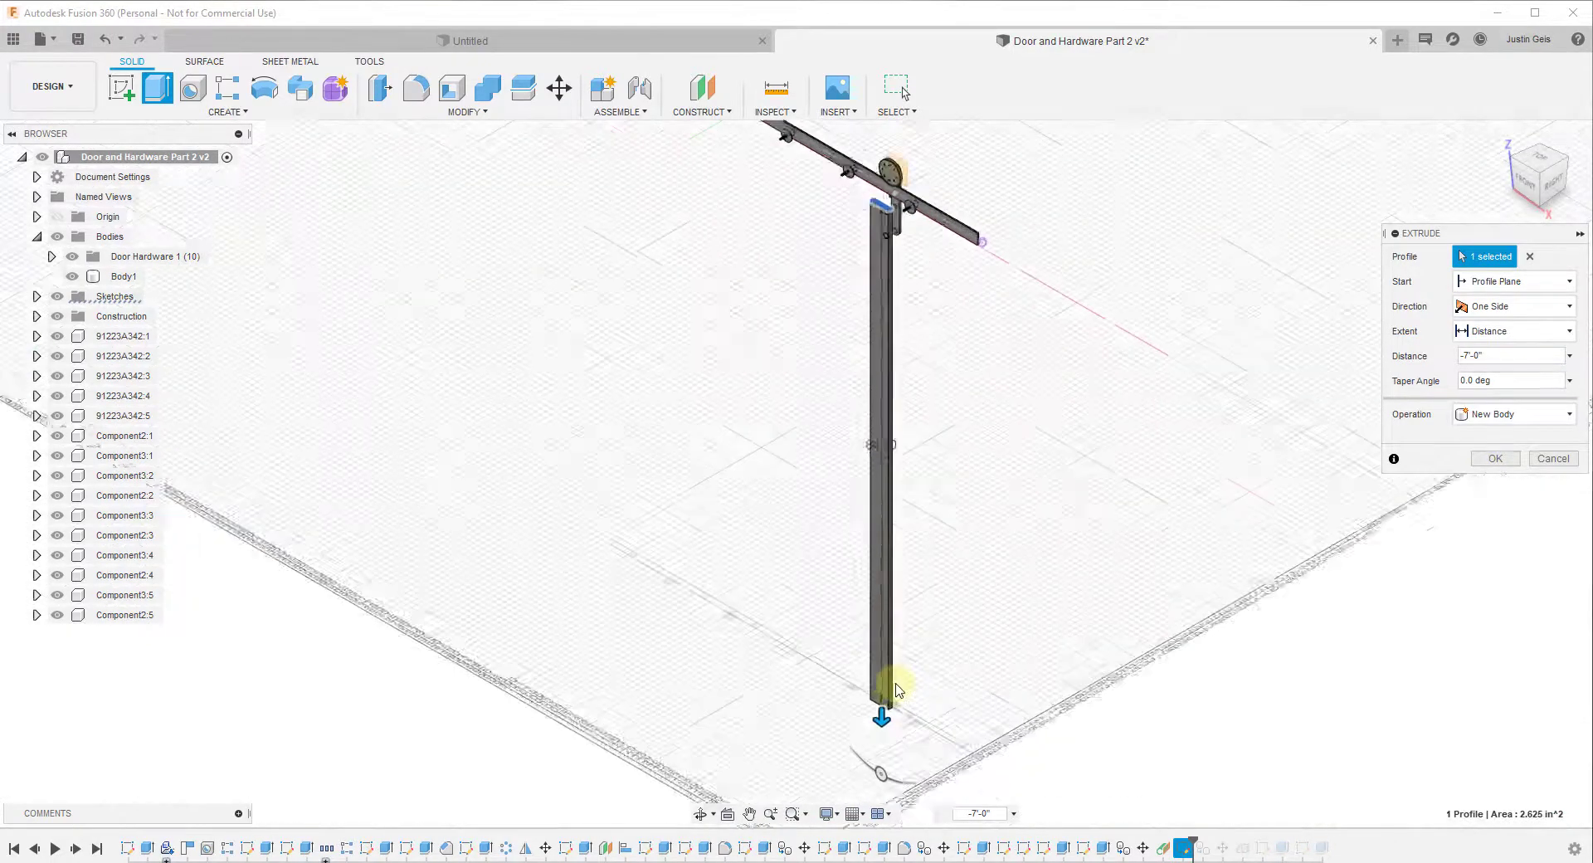
left_click(1497, 463)
Move the 7-foot board sideways over the hanger's two spacers and 1.191 in upward.
scroll(829, 598, "down", 4)
scroll(854, 291, "up", 6)
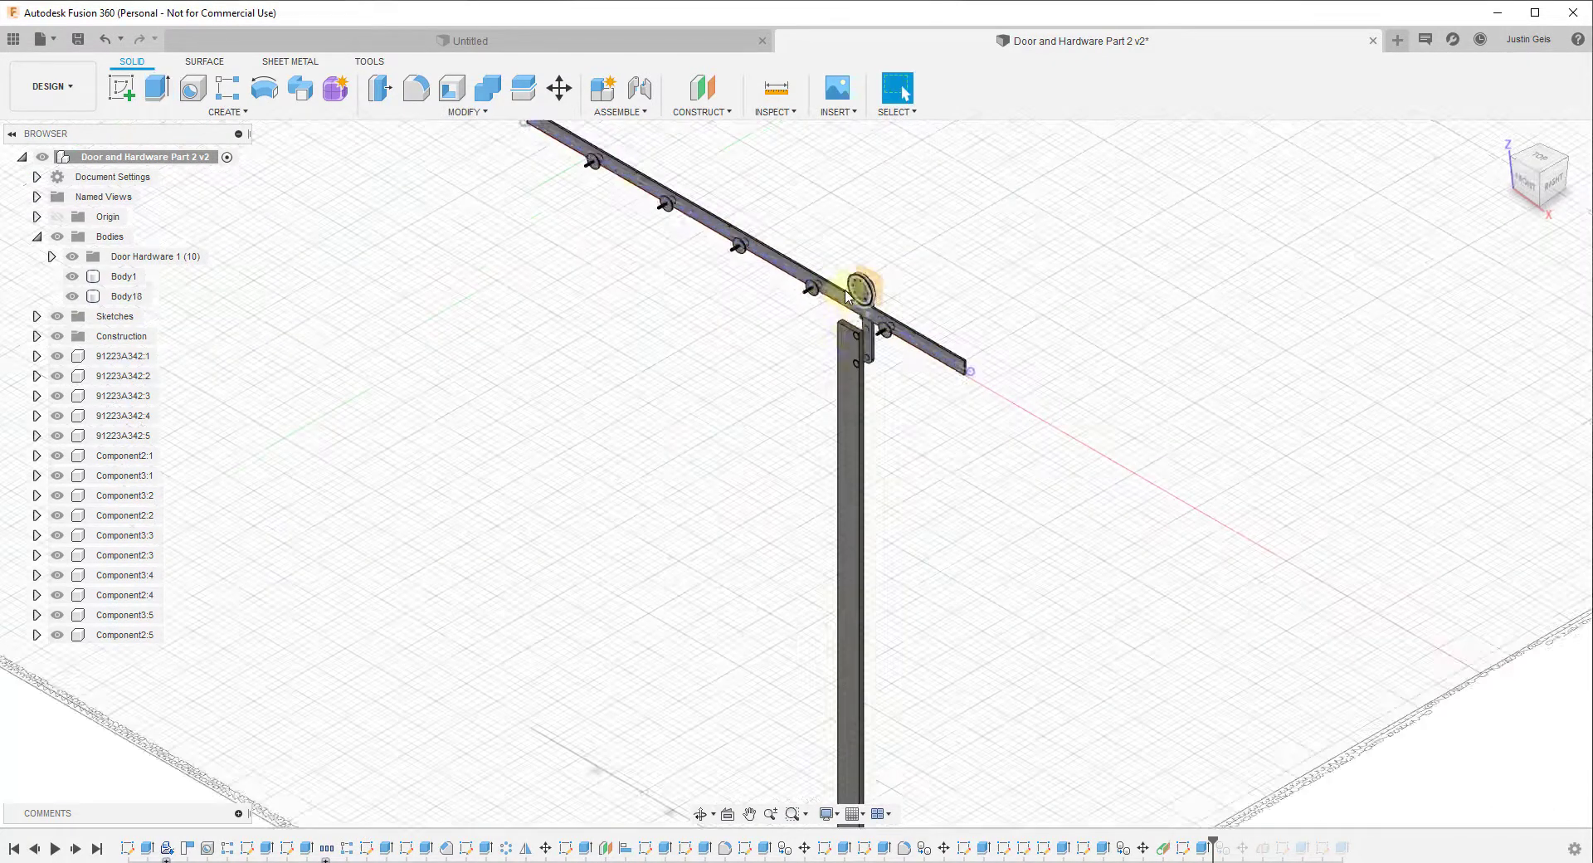
scroll(858, 336, "up", 6)
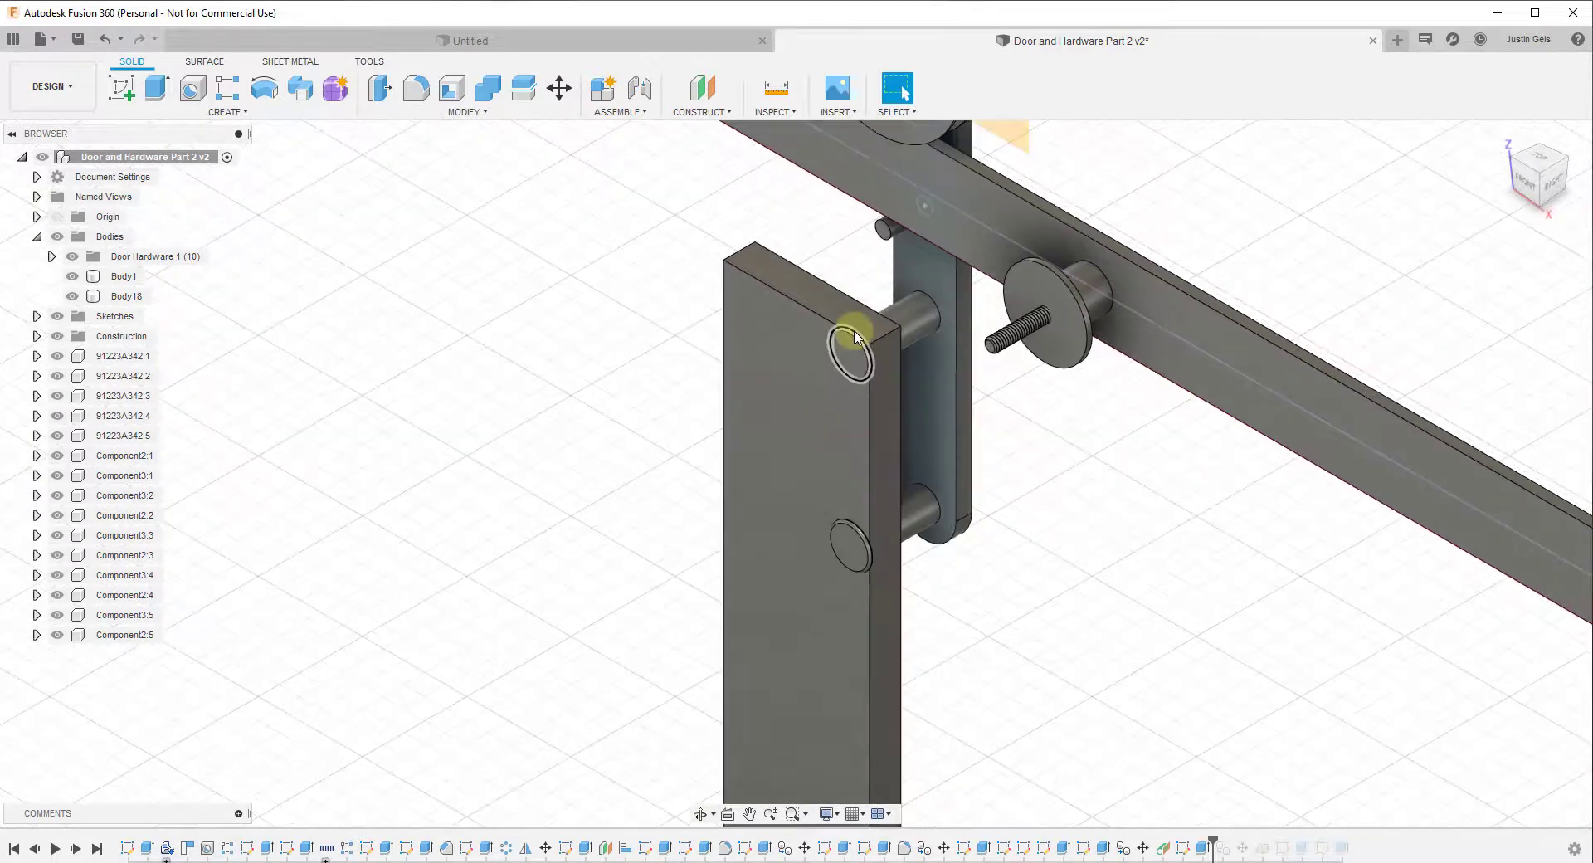
left_click(126, 297)
left_click(559, 87)
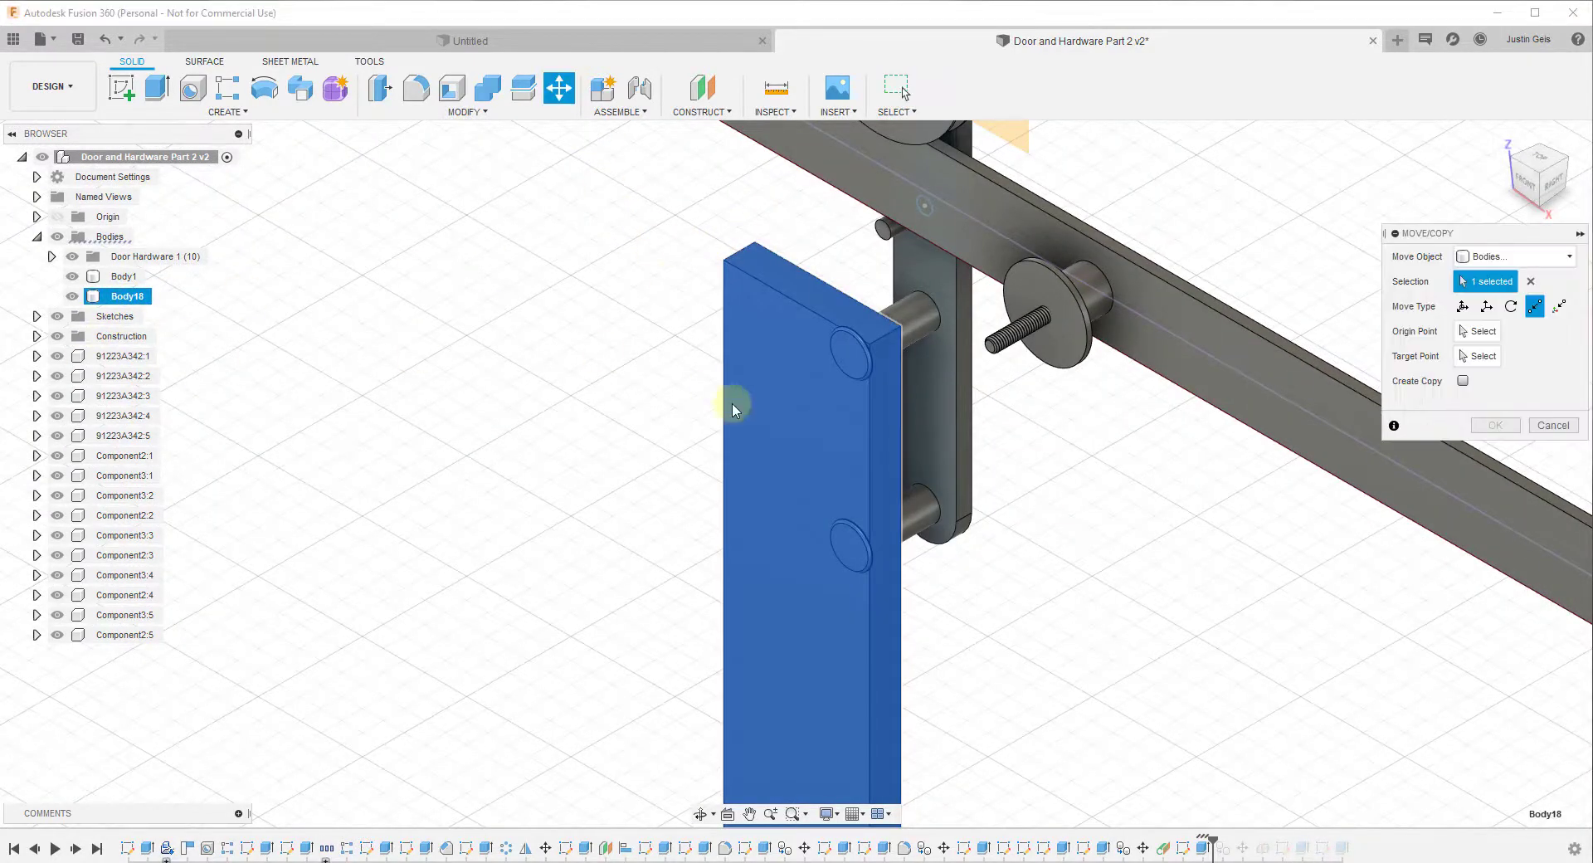
scroll(1186, 306, "down", 4)
scroll(1185, 305, "down", 5)
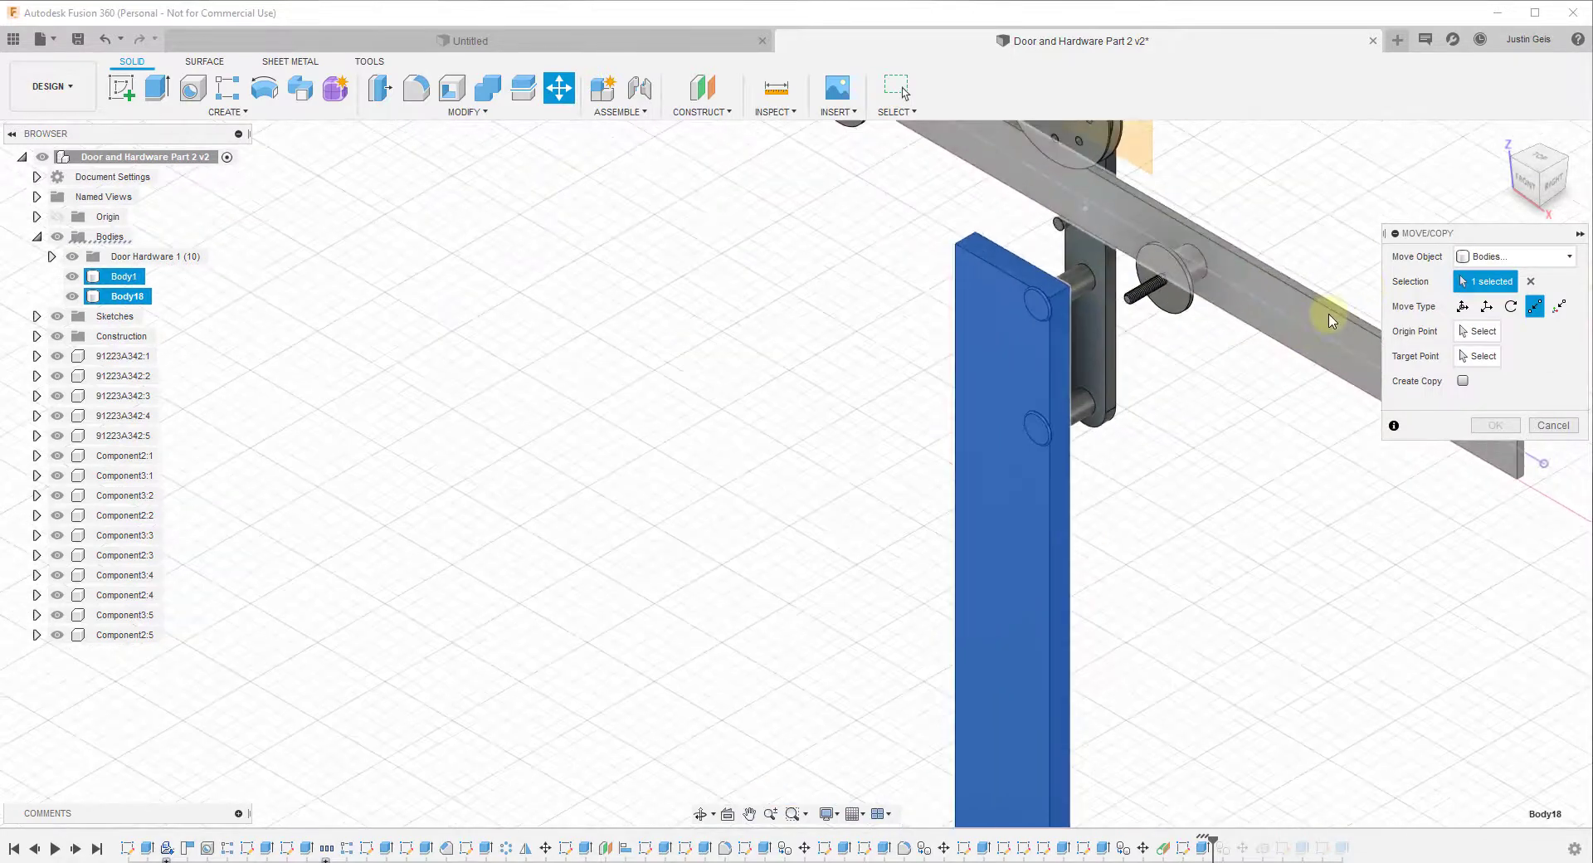
scroll(1008, 369, "up", 5)
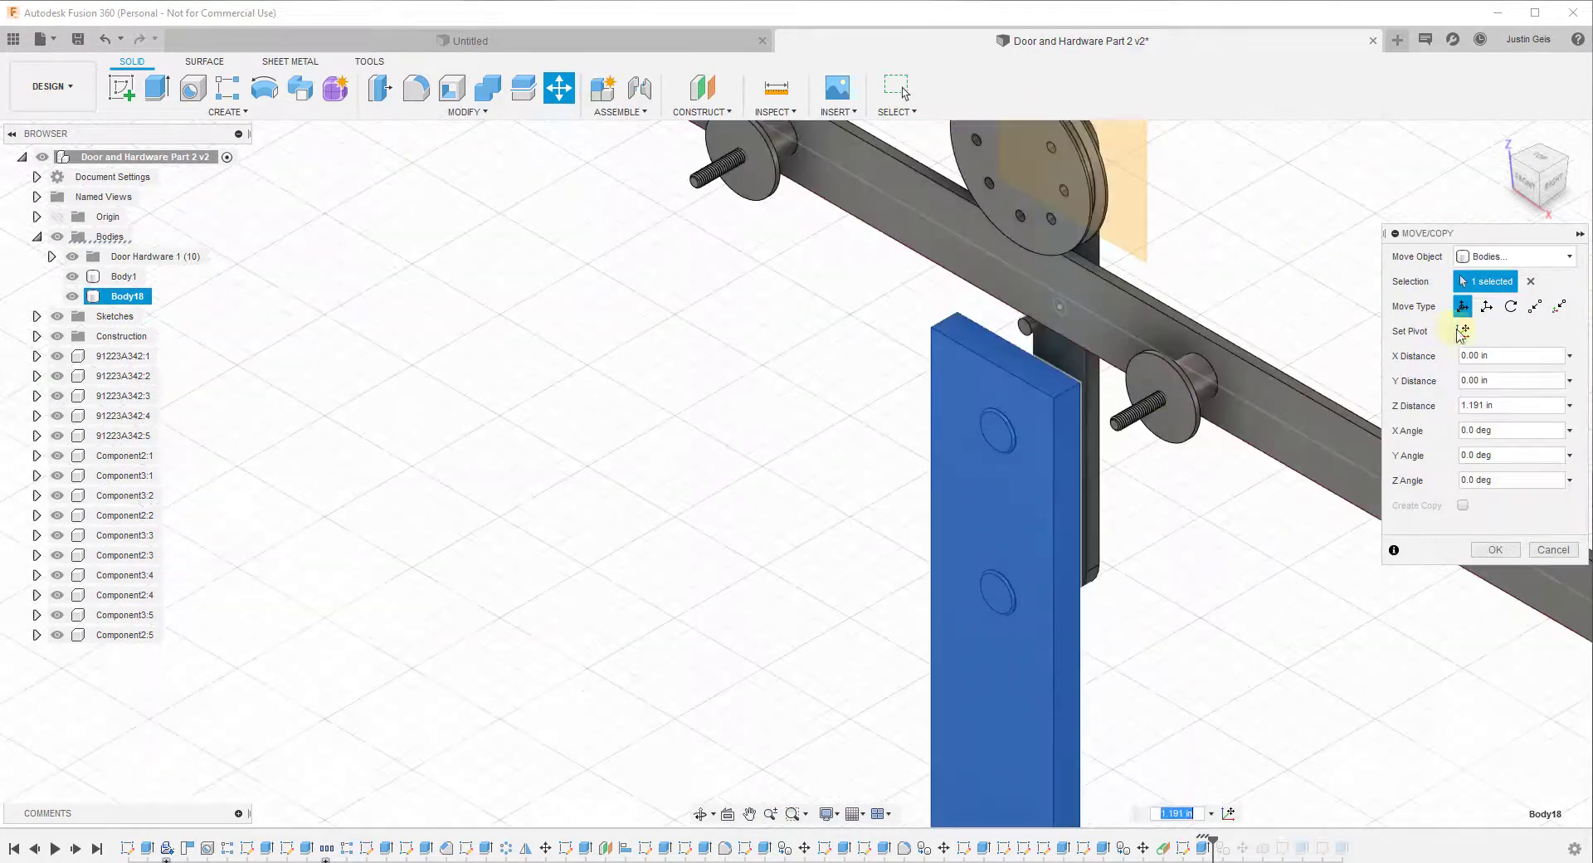
scroll(987, 401, "up", 3)
key("Escape")
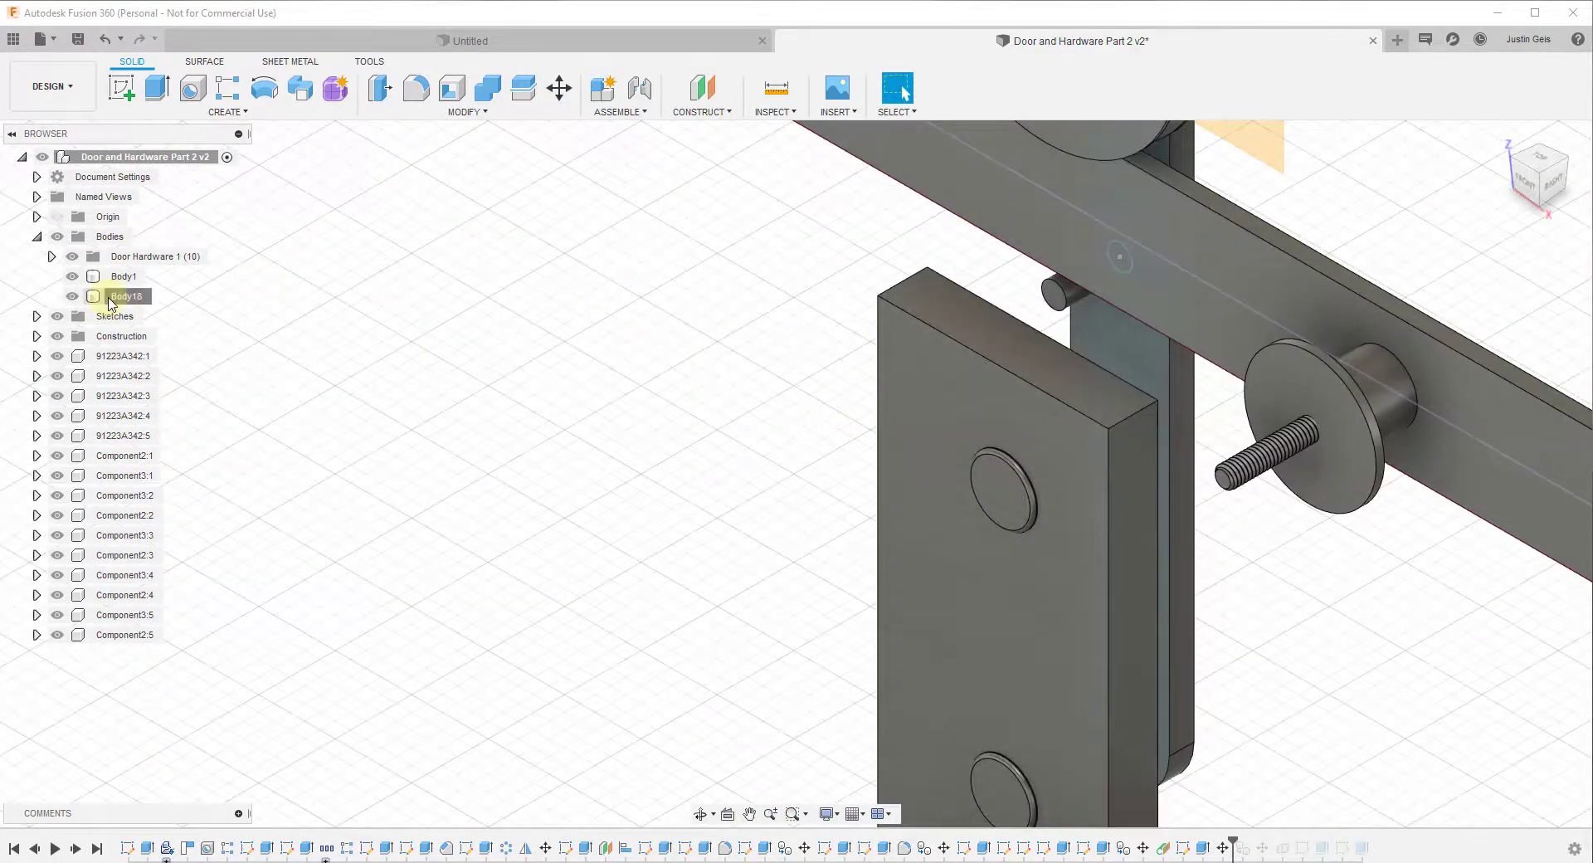
Move the board point to point from the midpoint of its top front edge to the center of the upper spacer's flange.
left_click(111, 299)
left_click(561, 88)
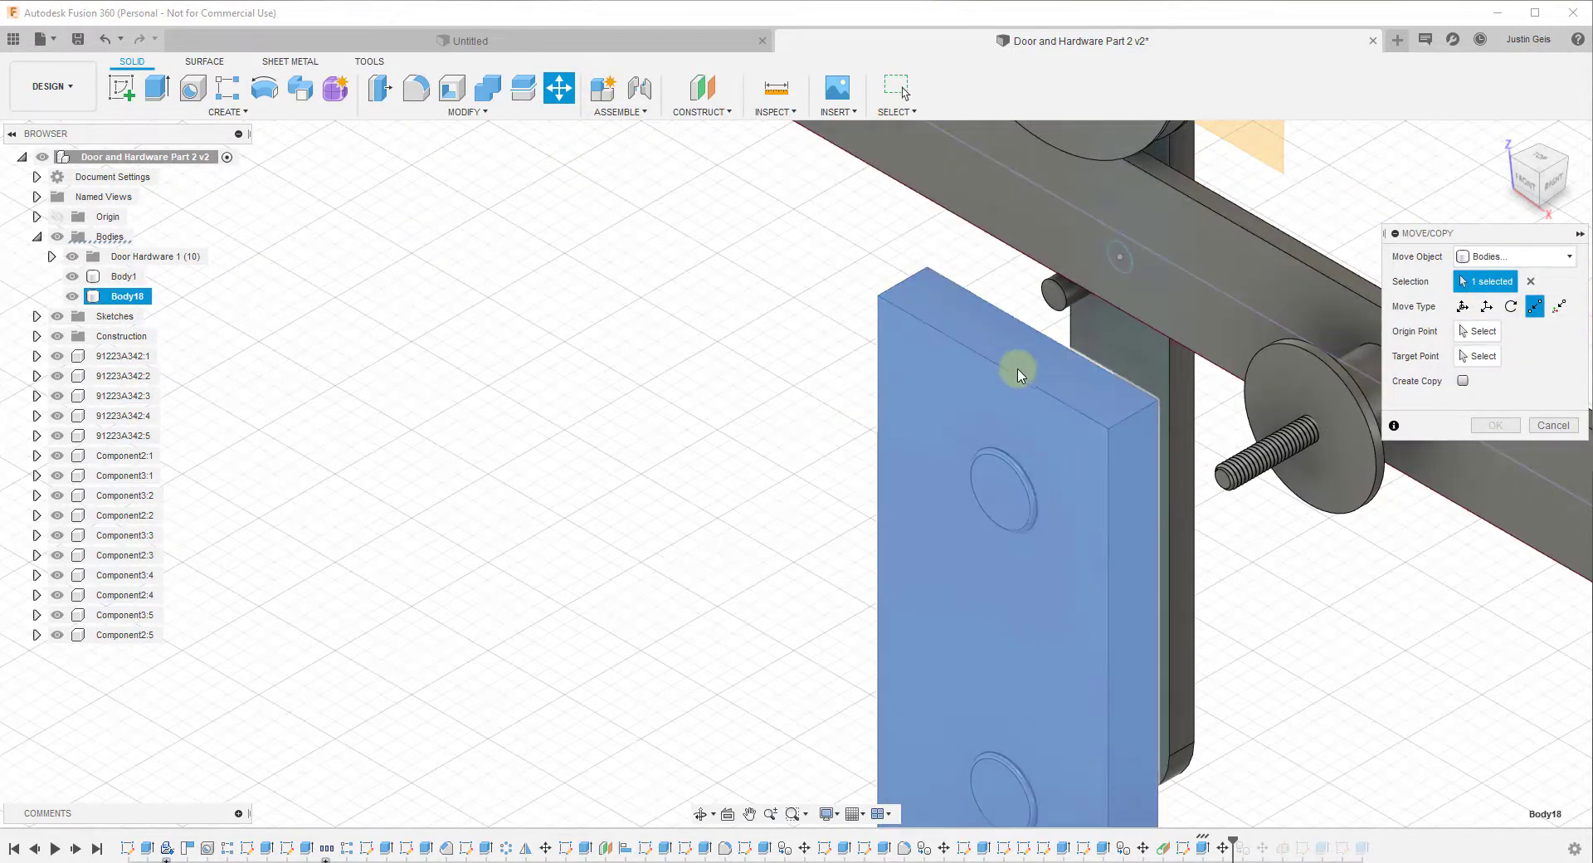
left_click(1533, 311)
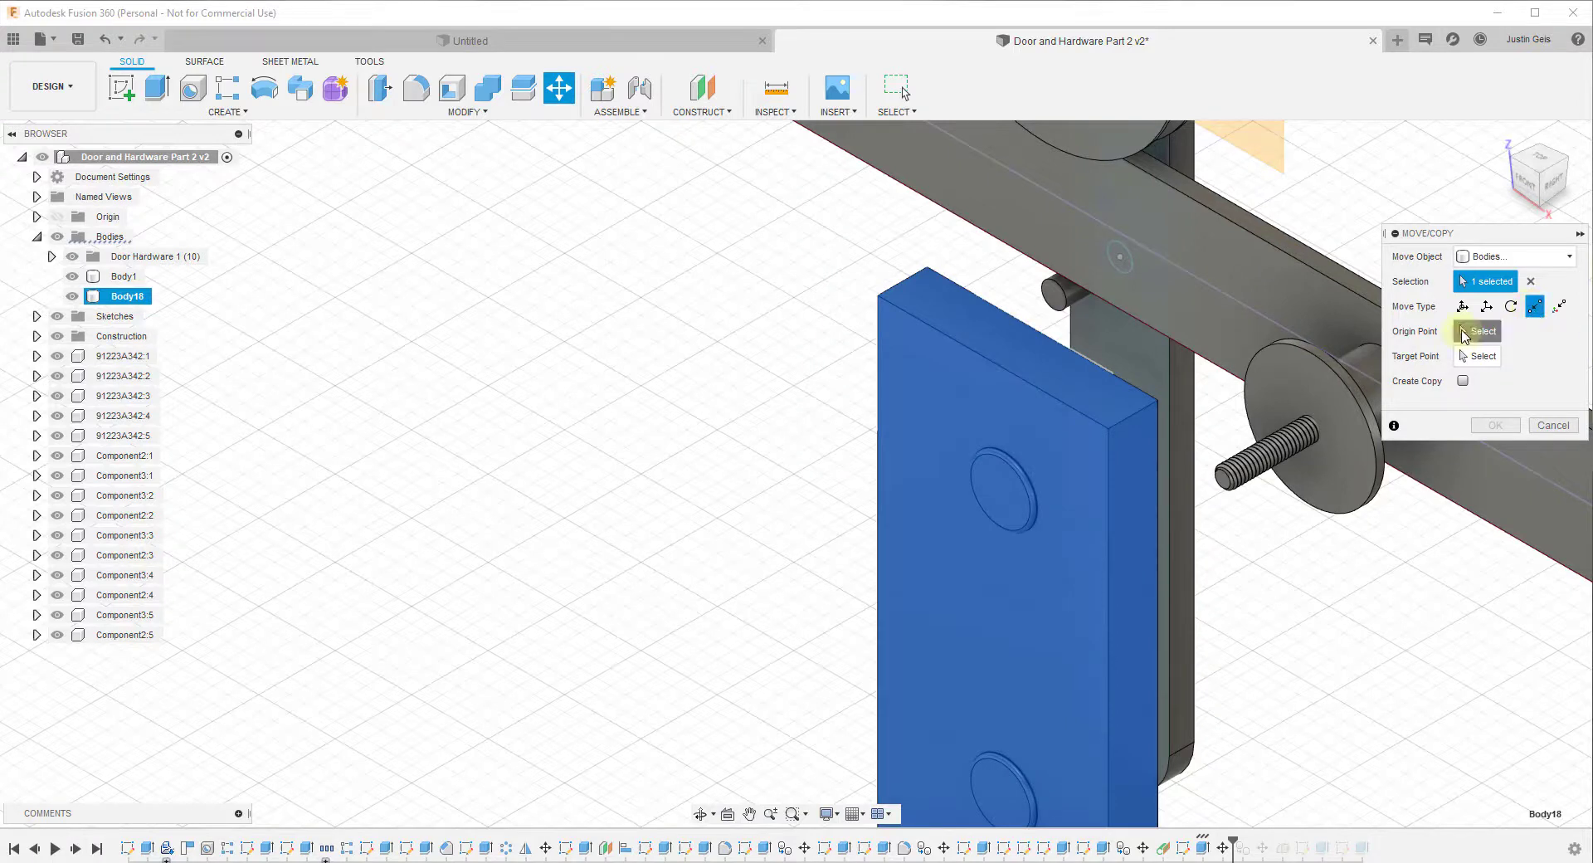
left_click(994, 367)
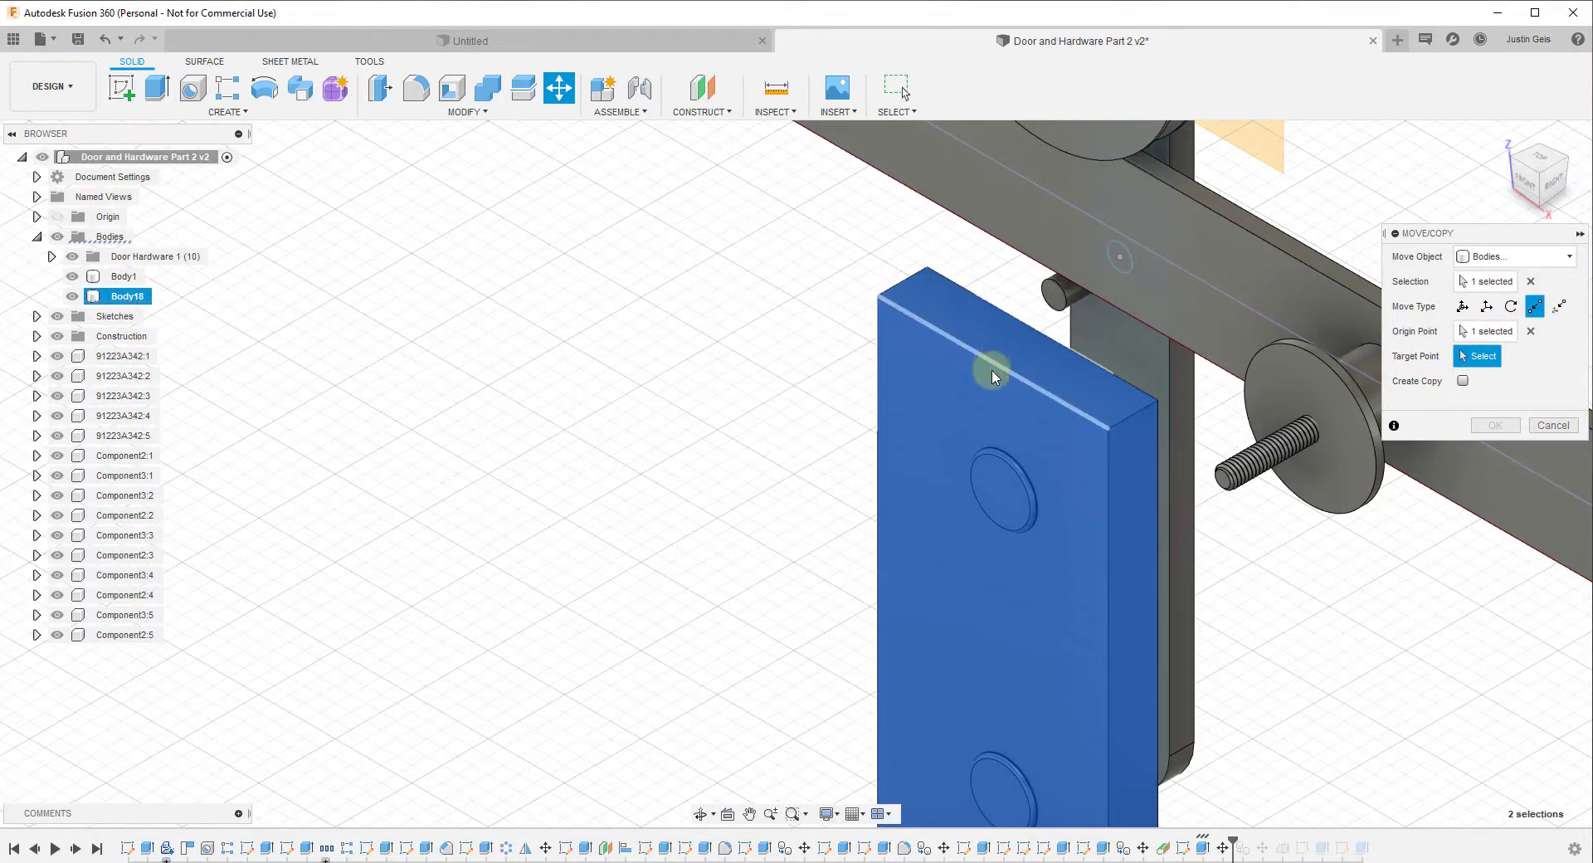
left_click(1000, 496)
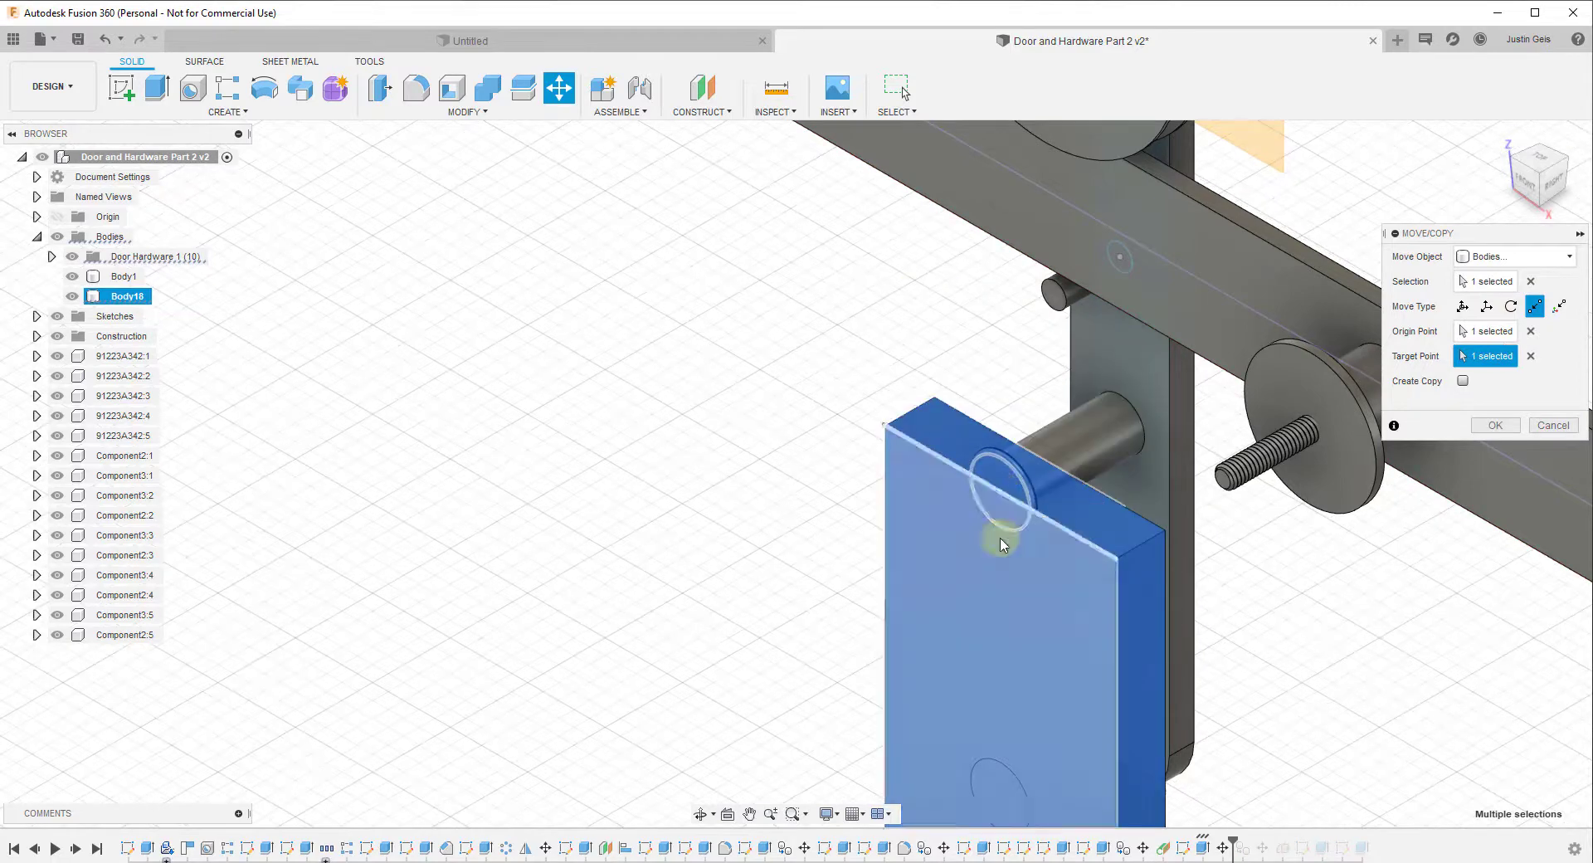
Move the board about 1.929 in straight up so its top end extends above the upper spacer.
left_click(1463, 306)
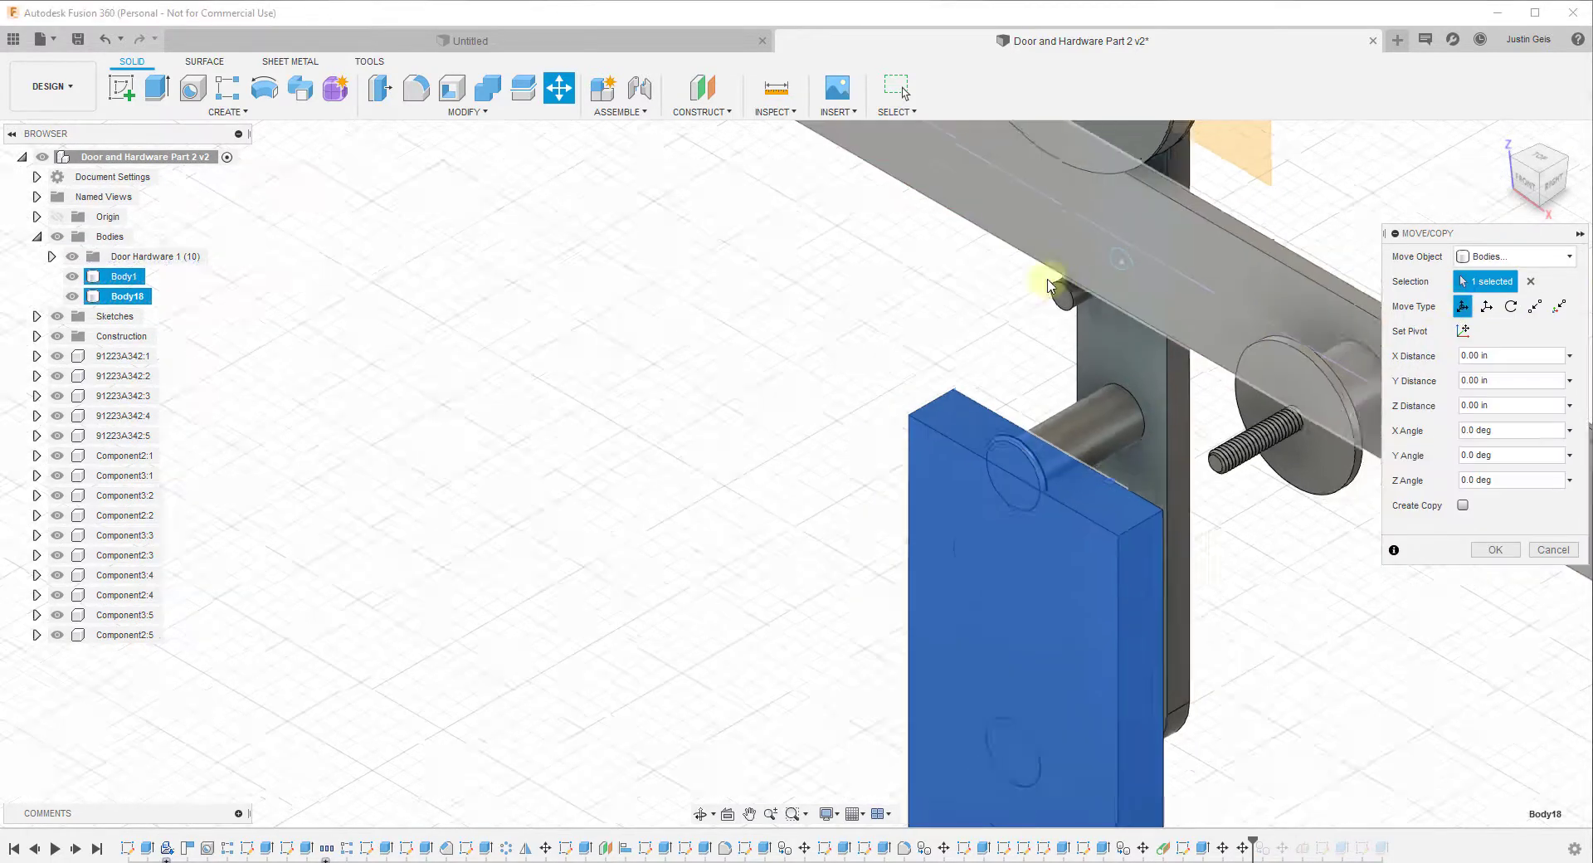
scroll(1038, 211, "down", 5)
scroll(1039, 209, "down", 3)
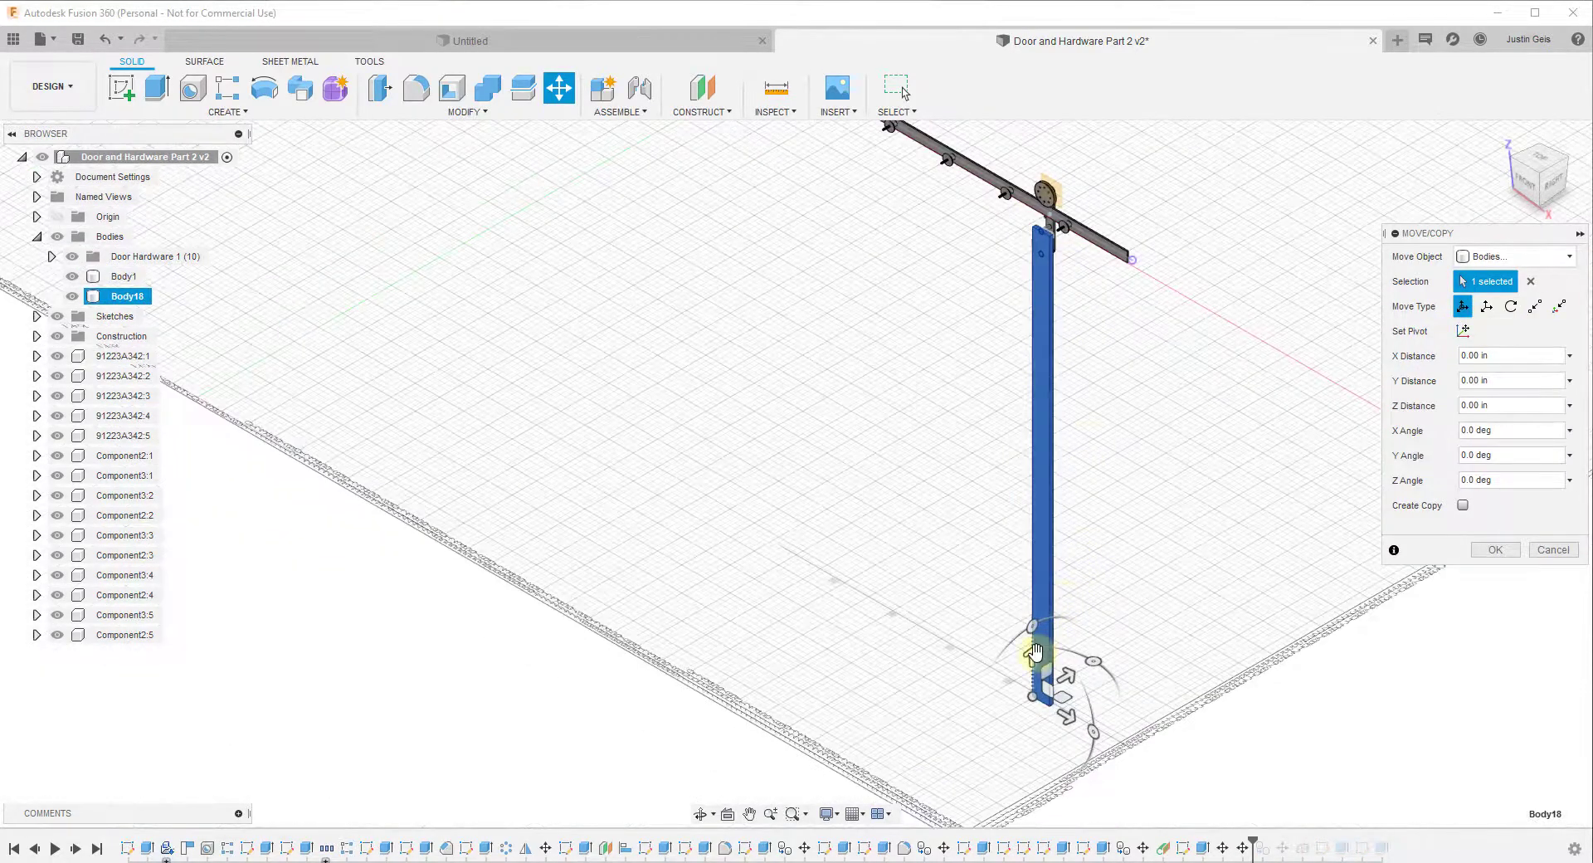
left_click_drag(1035, 653, 1039, 644)
scroll(1014, 239, "up", 5)
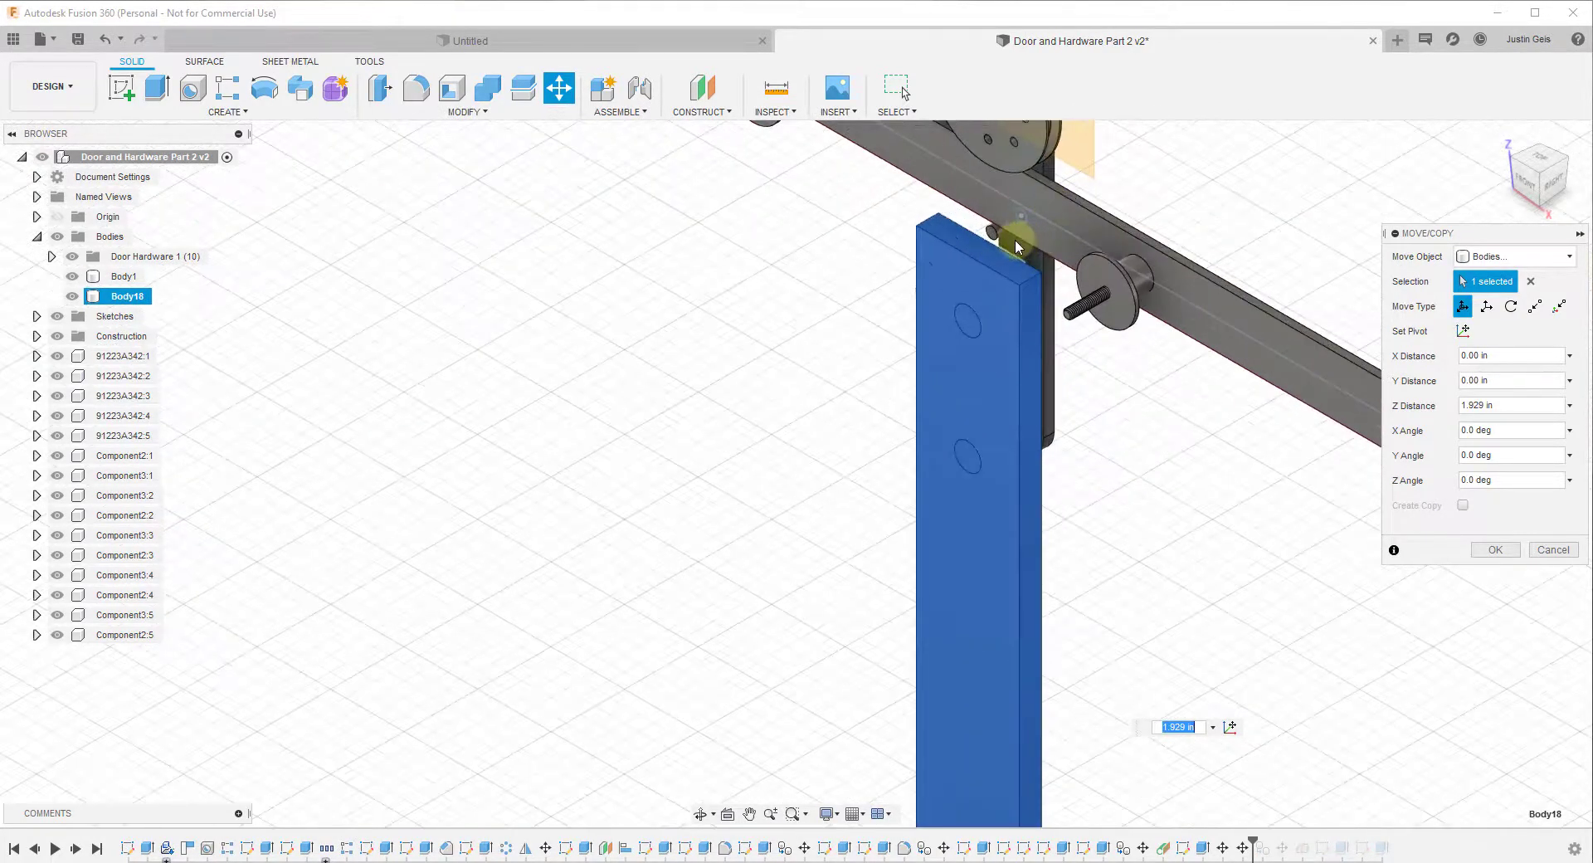
scroll(1011, 266, "up", 3)
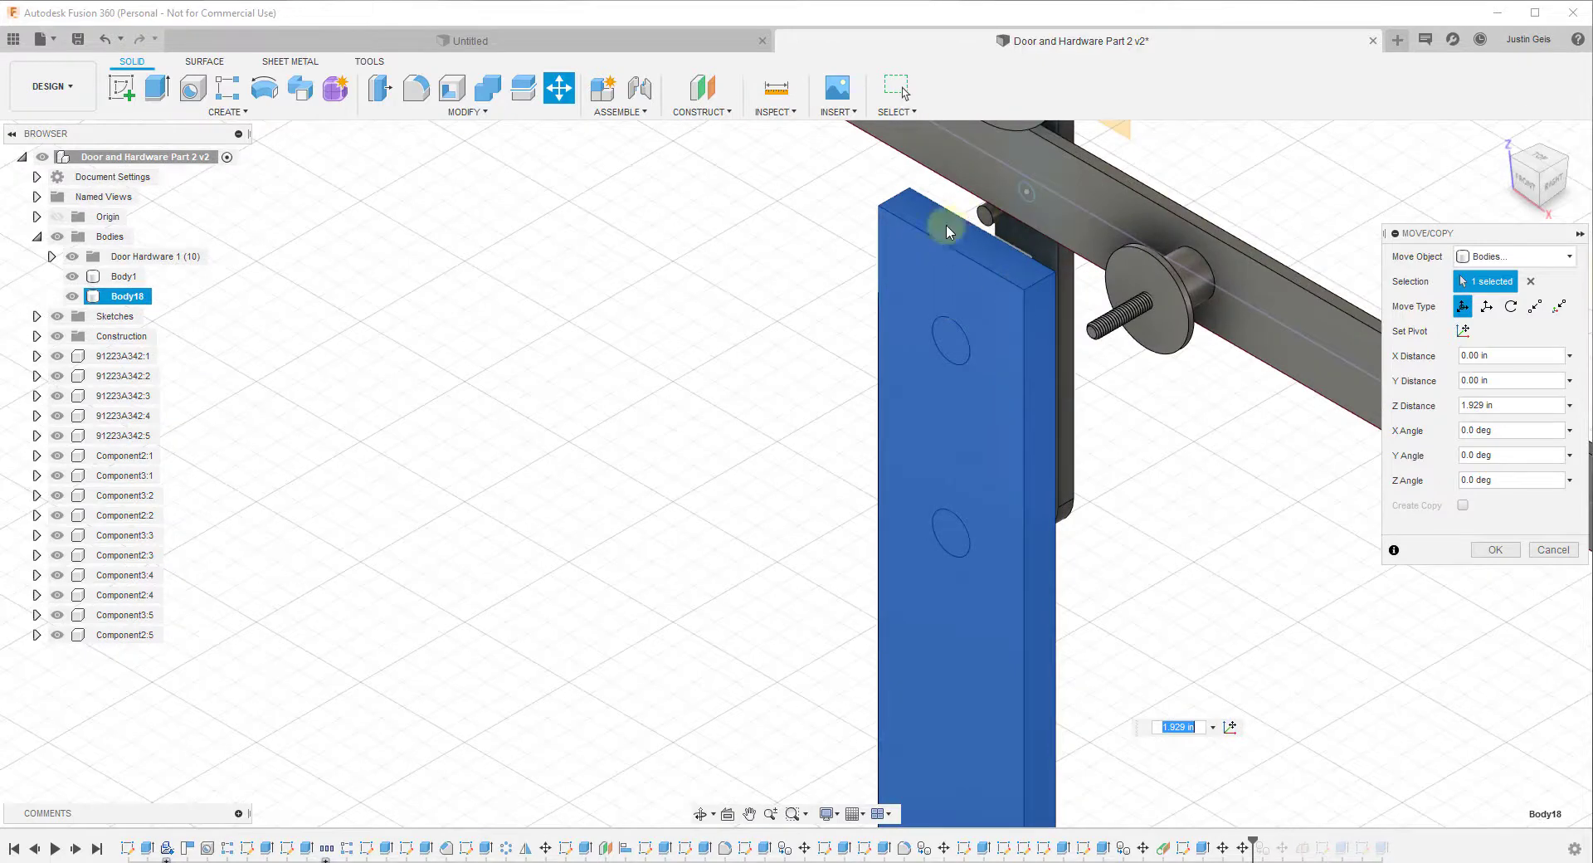
scroll(946, 224, "down", 2)
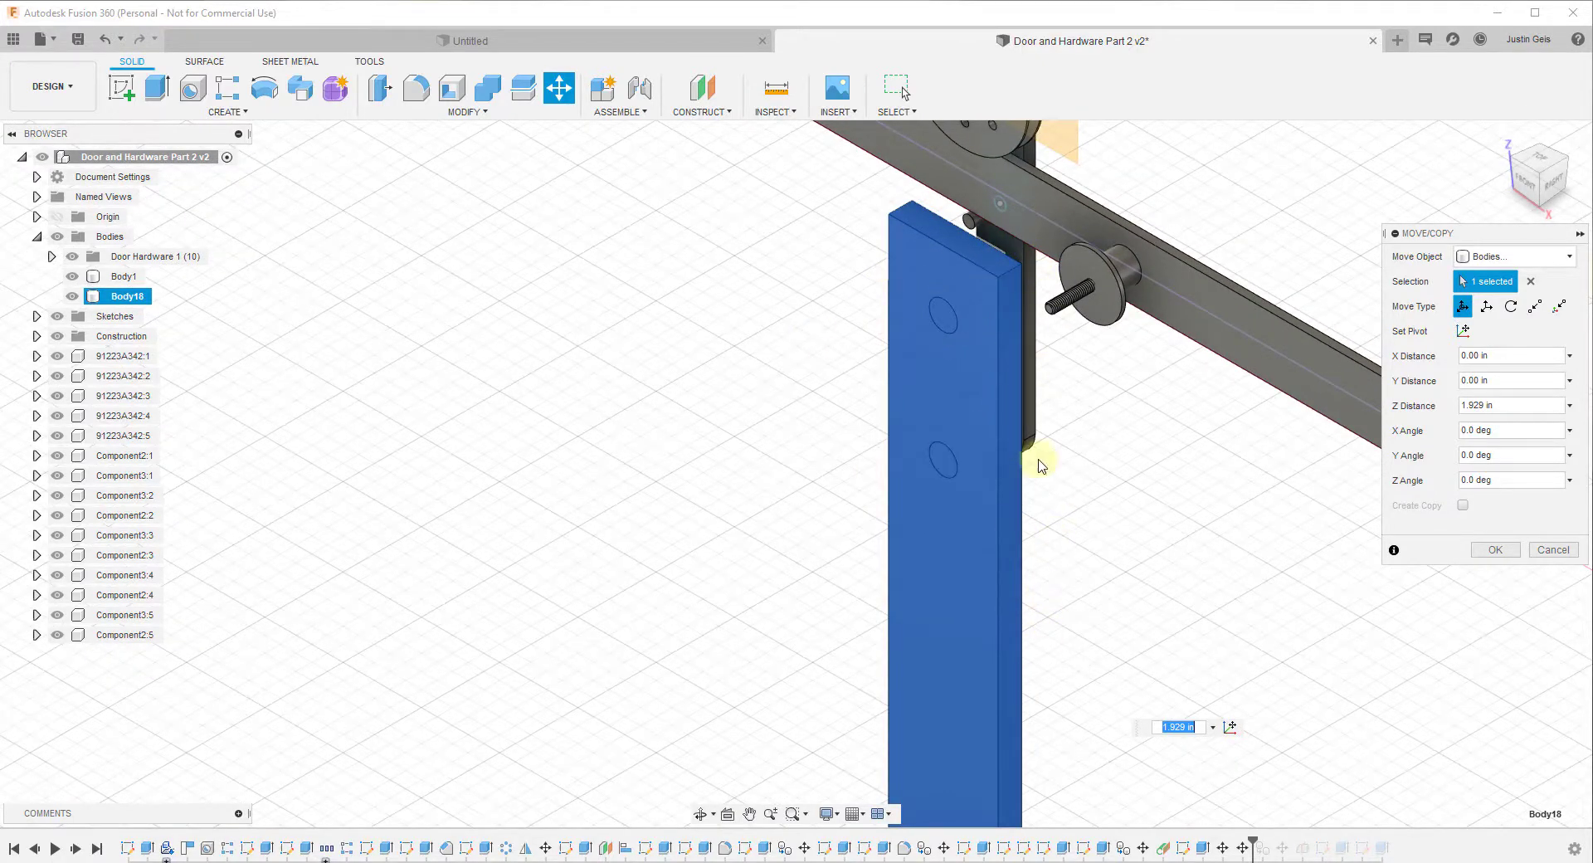
scroll(1042, 465, "down", 5)
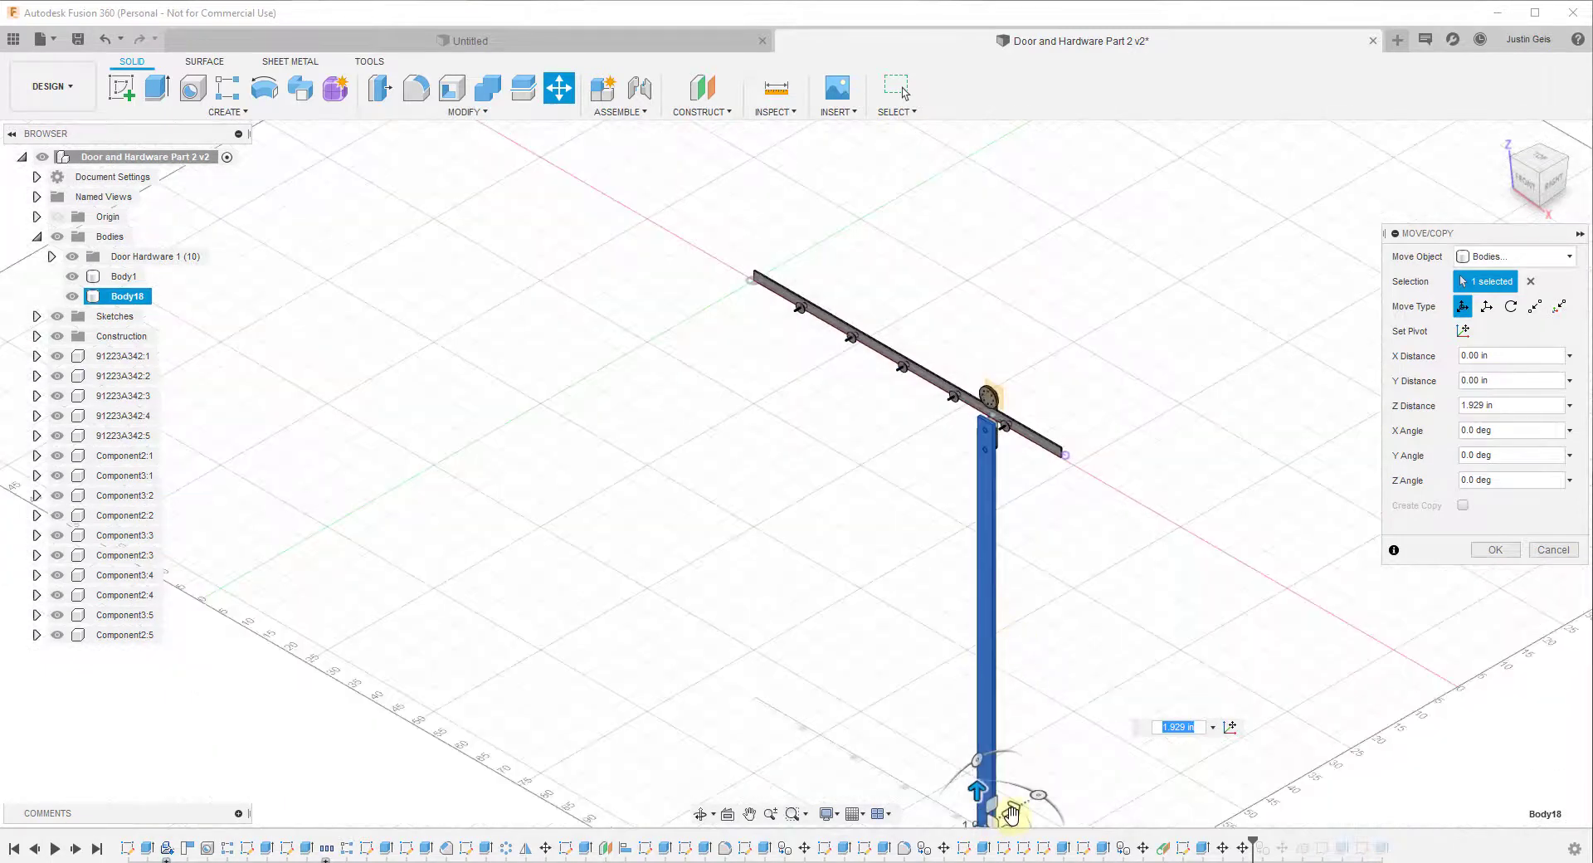
scroll(1416, 451, "up", 5)
key("Return")
scroll(918, 356, "down", 5)
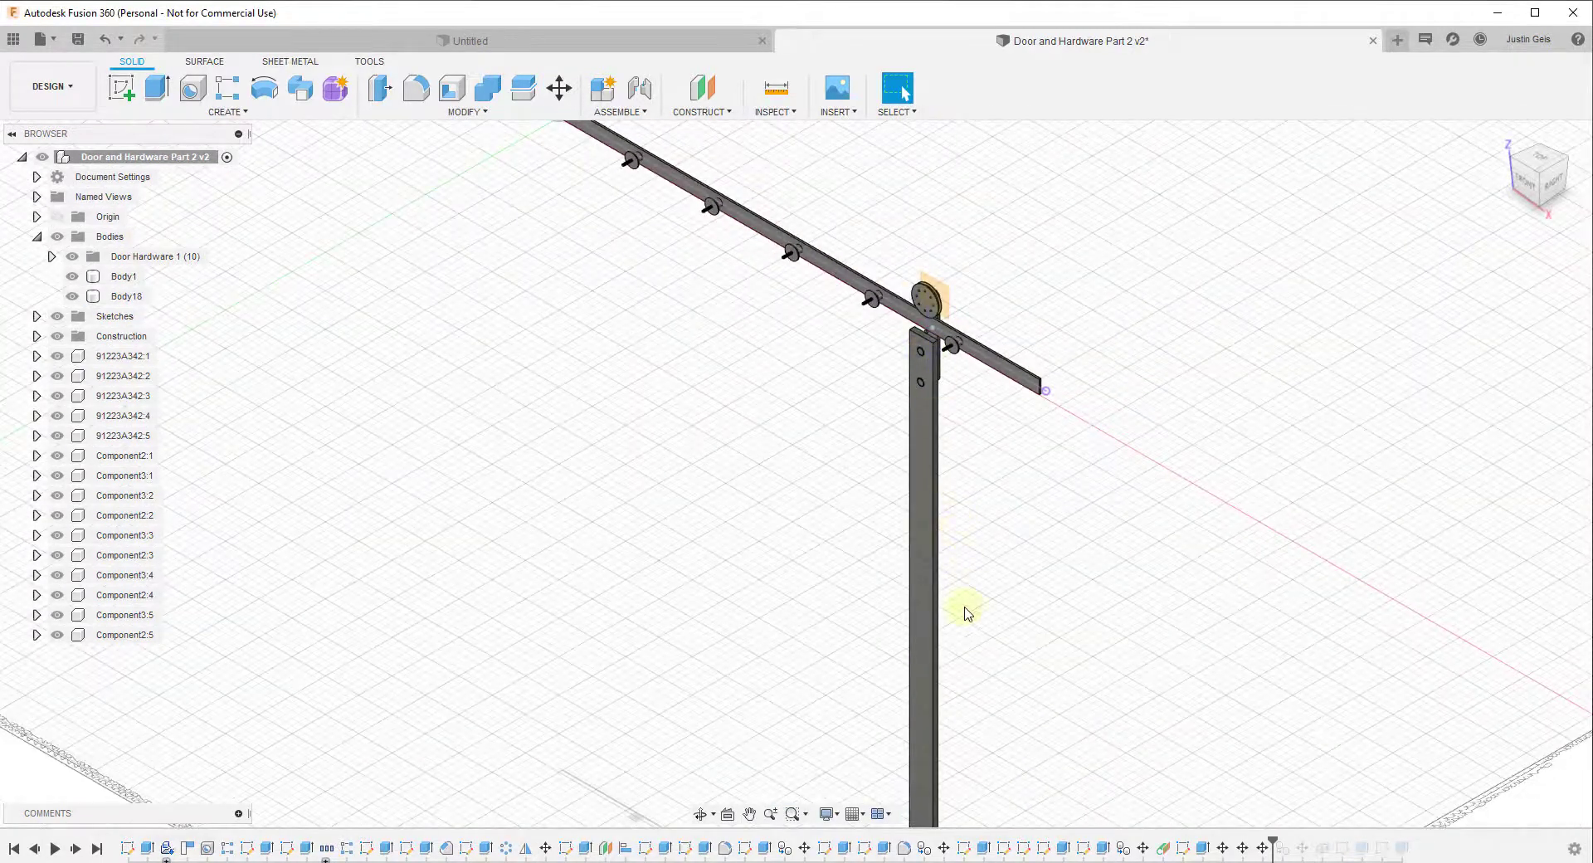
scroll(967, 614, "down", 5)
left_click(924, 569)
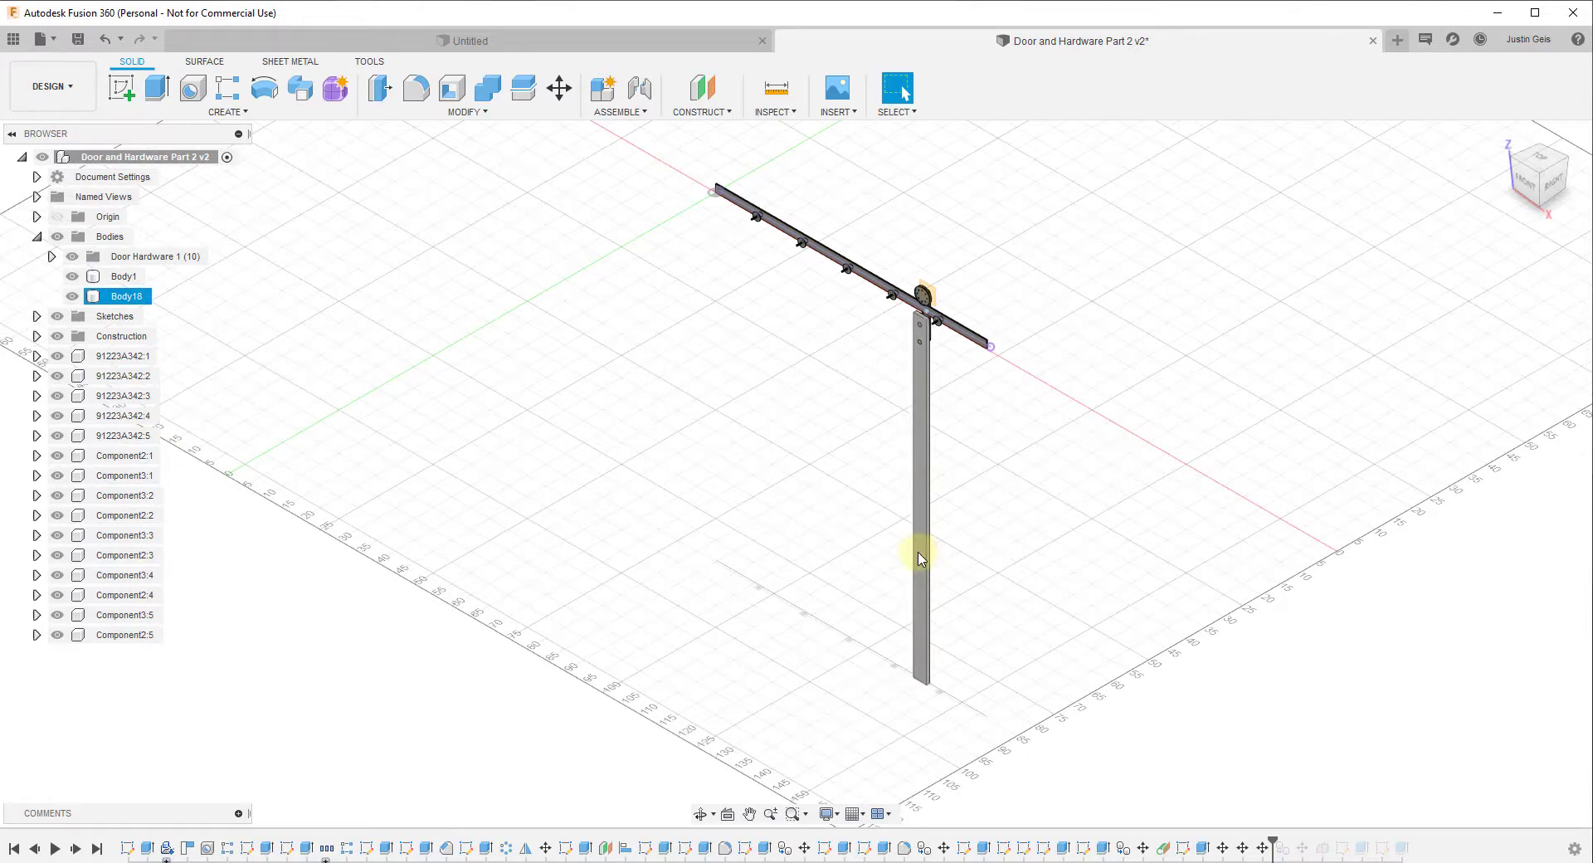
key("Escape")
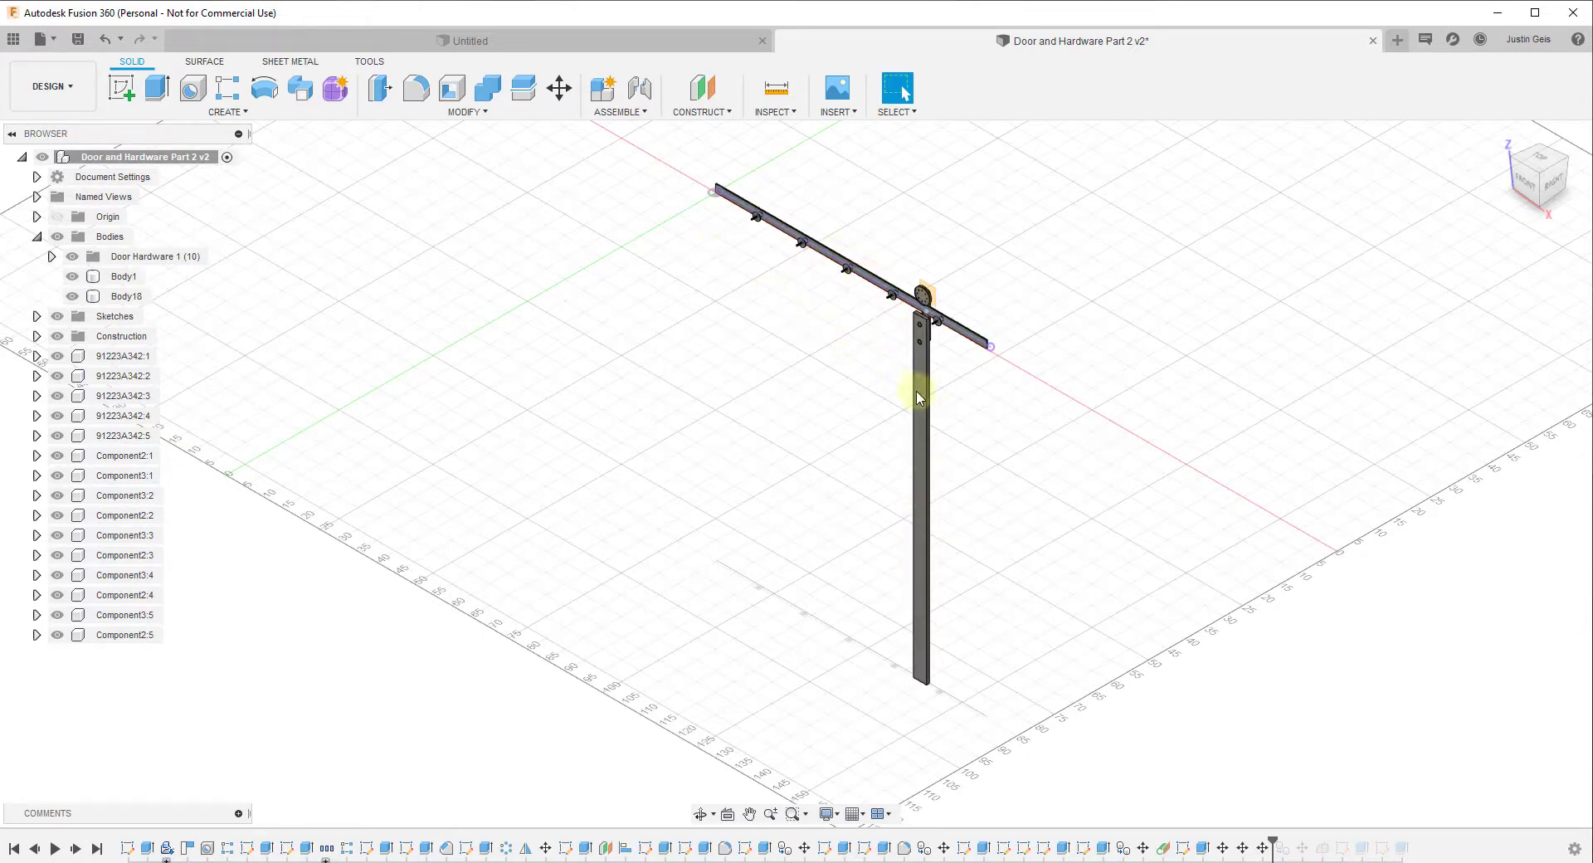
left_click(921, 399)
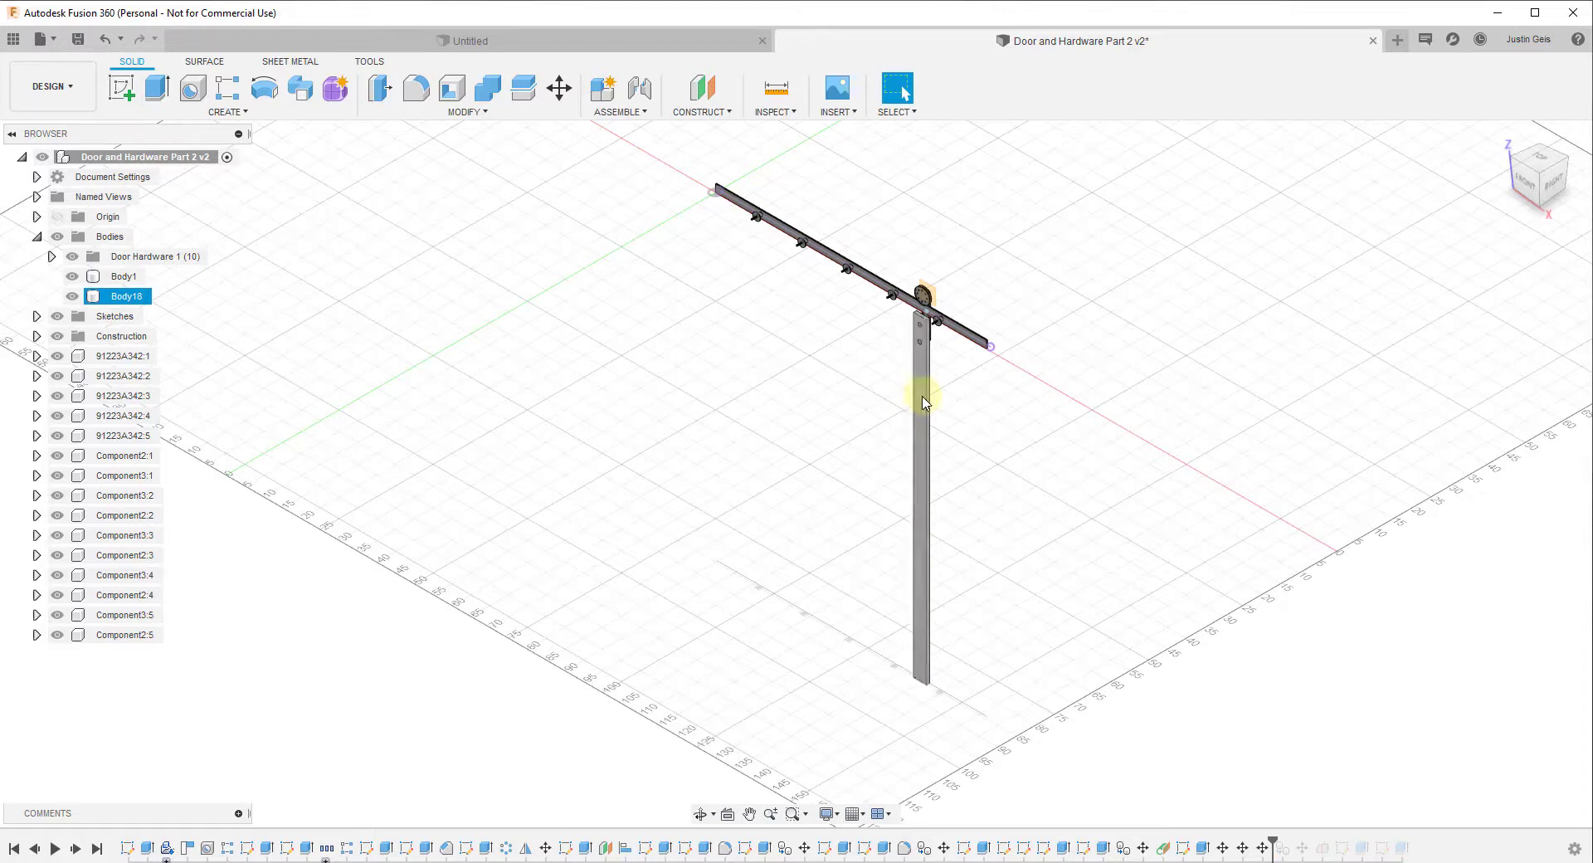
key("Escape")
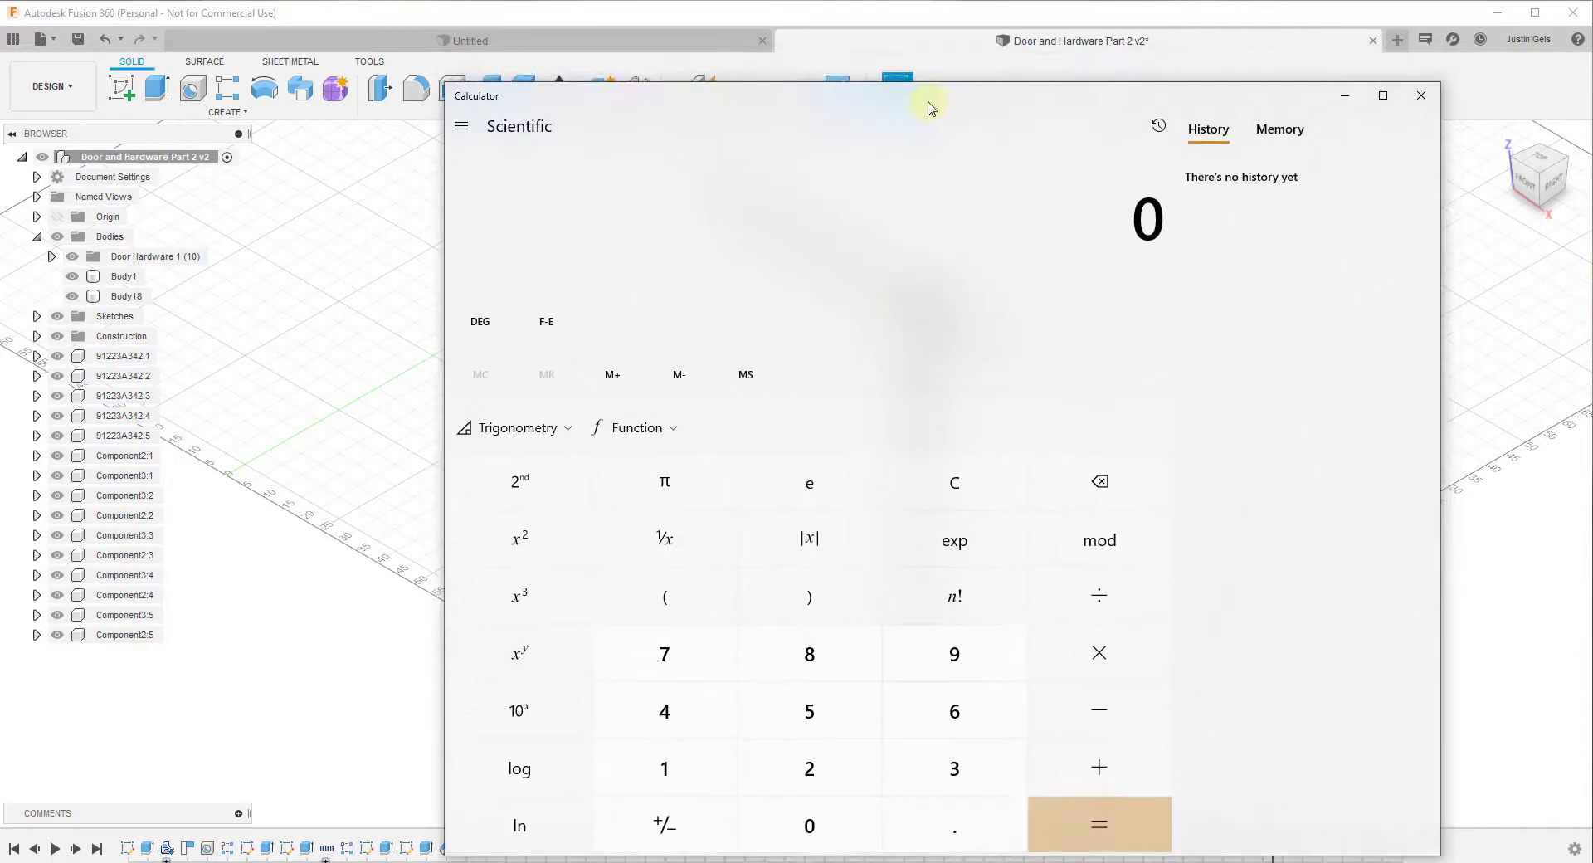
Switch to Calculator and divide 36 by 3.5 to work out how many board widths are needed, closing it when done.
left_click_drag(924, 106, 817, 102)
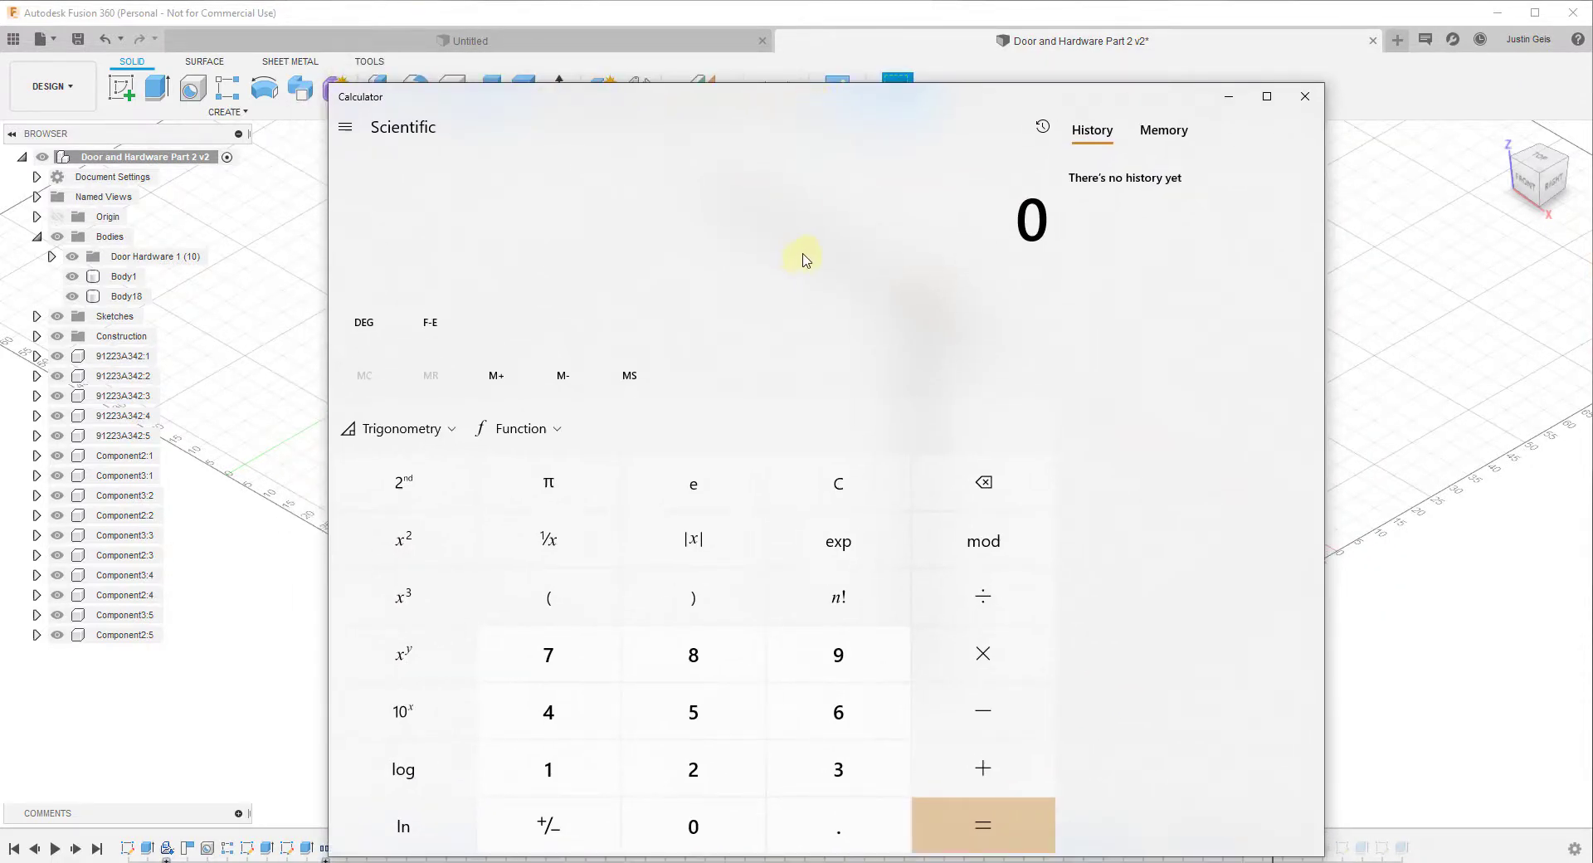
type("6/")
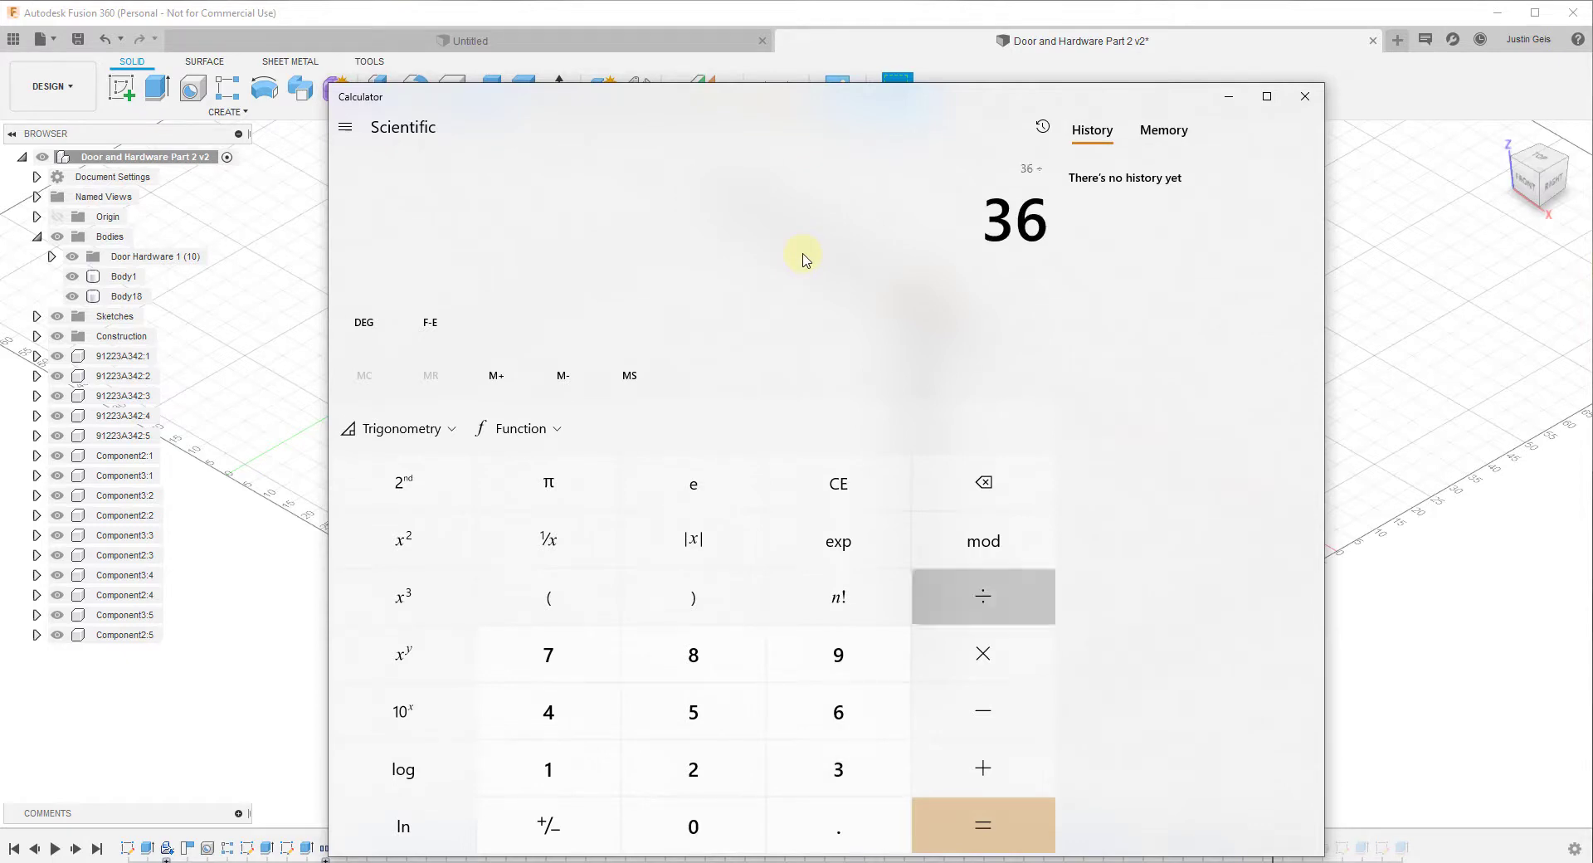
type("3.5")
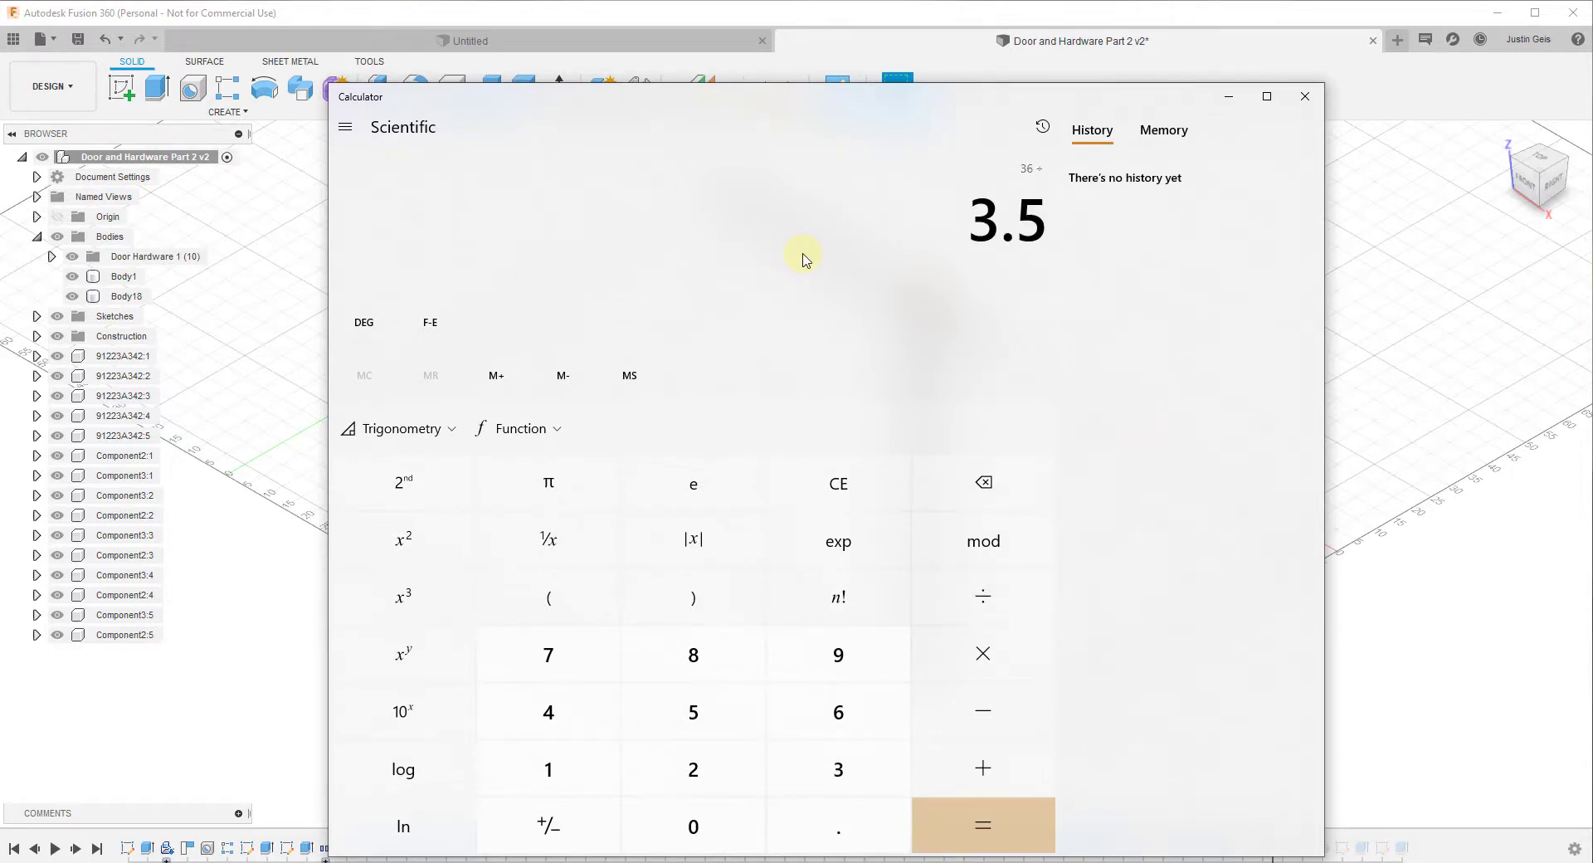
key("Return")
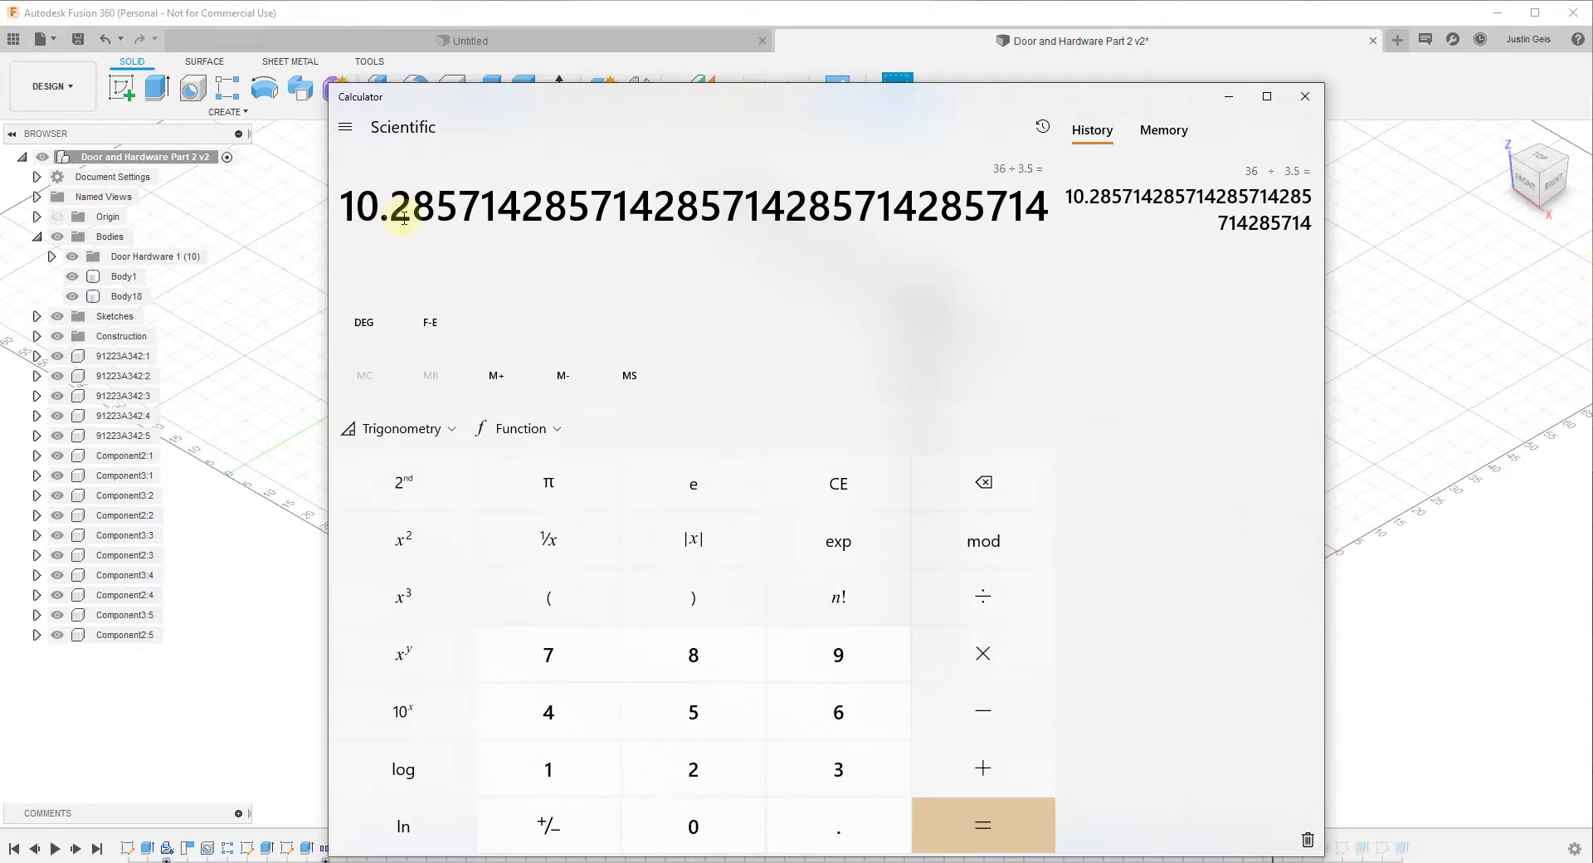
left_click(1301, 106)
Start a rectangular pattern of the board body, using its top front edge as the pattern direction.
left_click(927, 410)
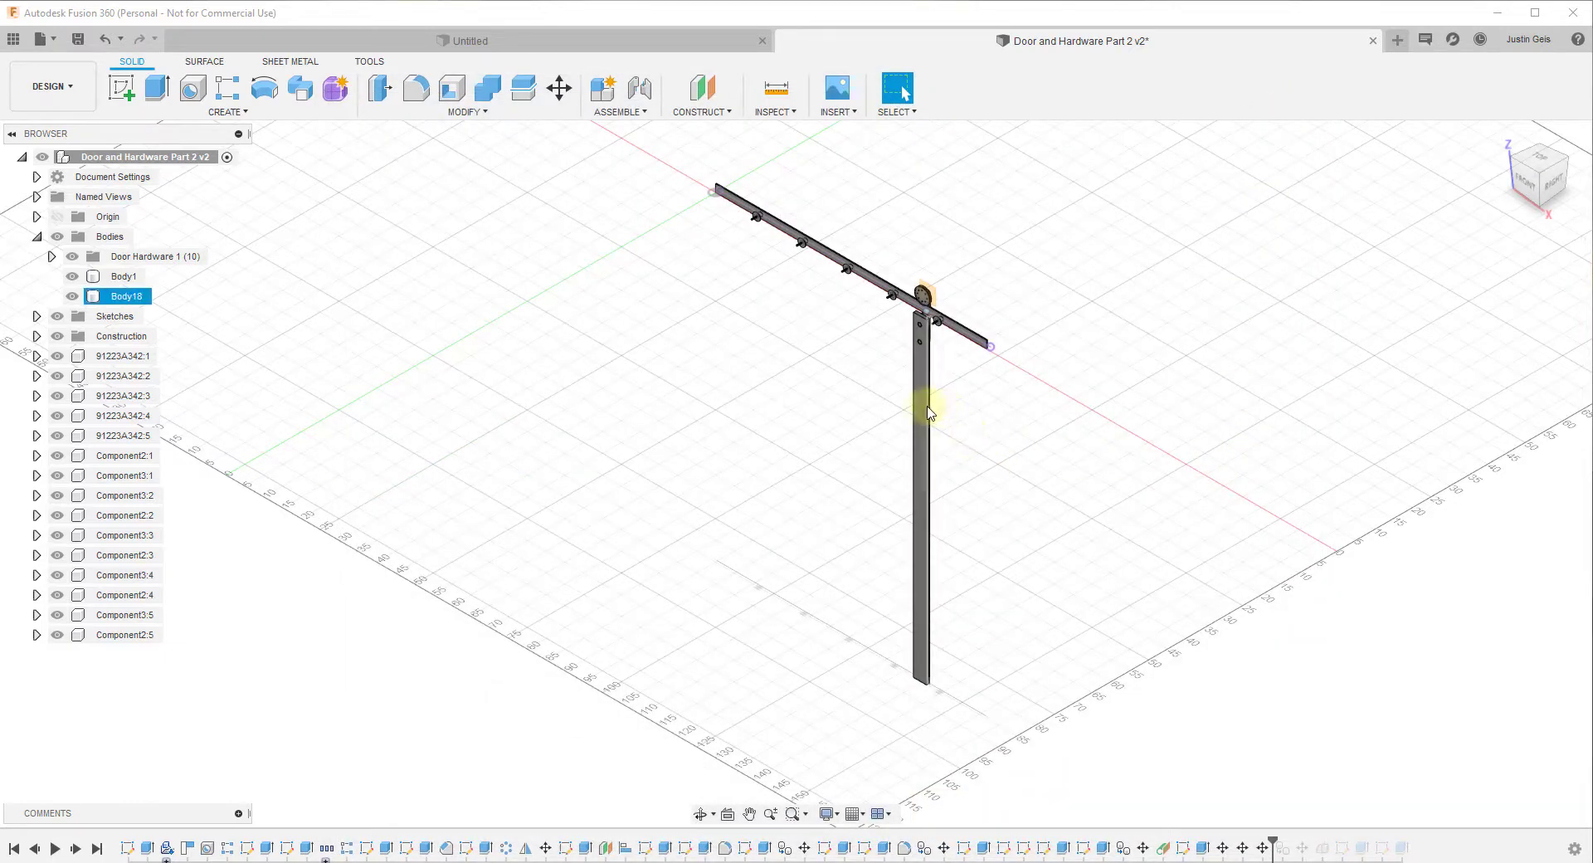
middle_click_drag(924, 422, 920, 376, "shift")
left_click(920, 376)
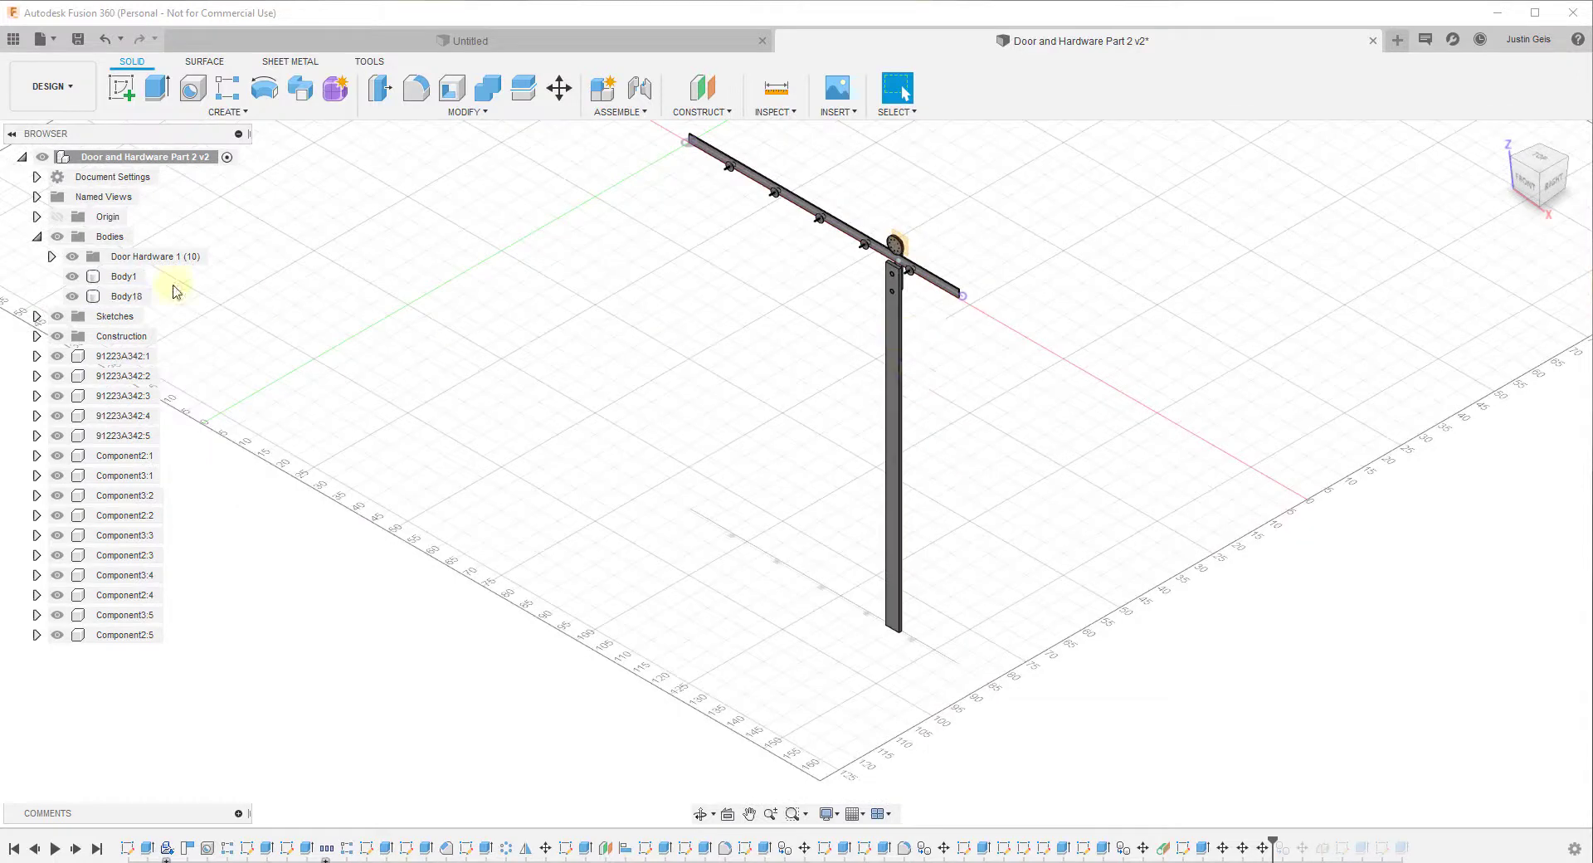
left_click(123, 297)
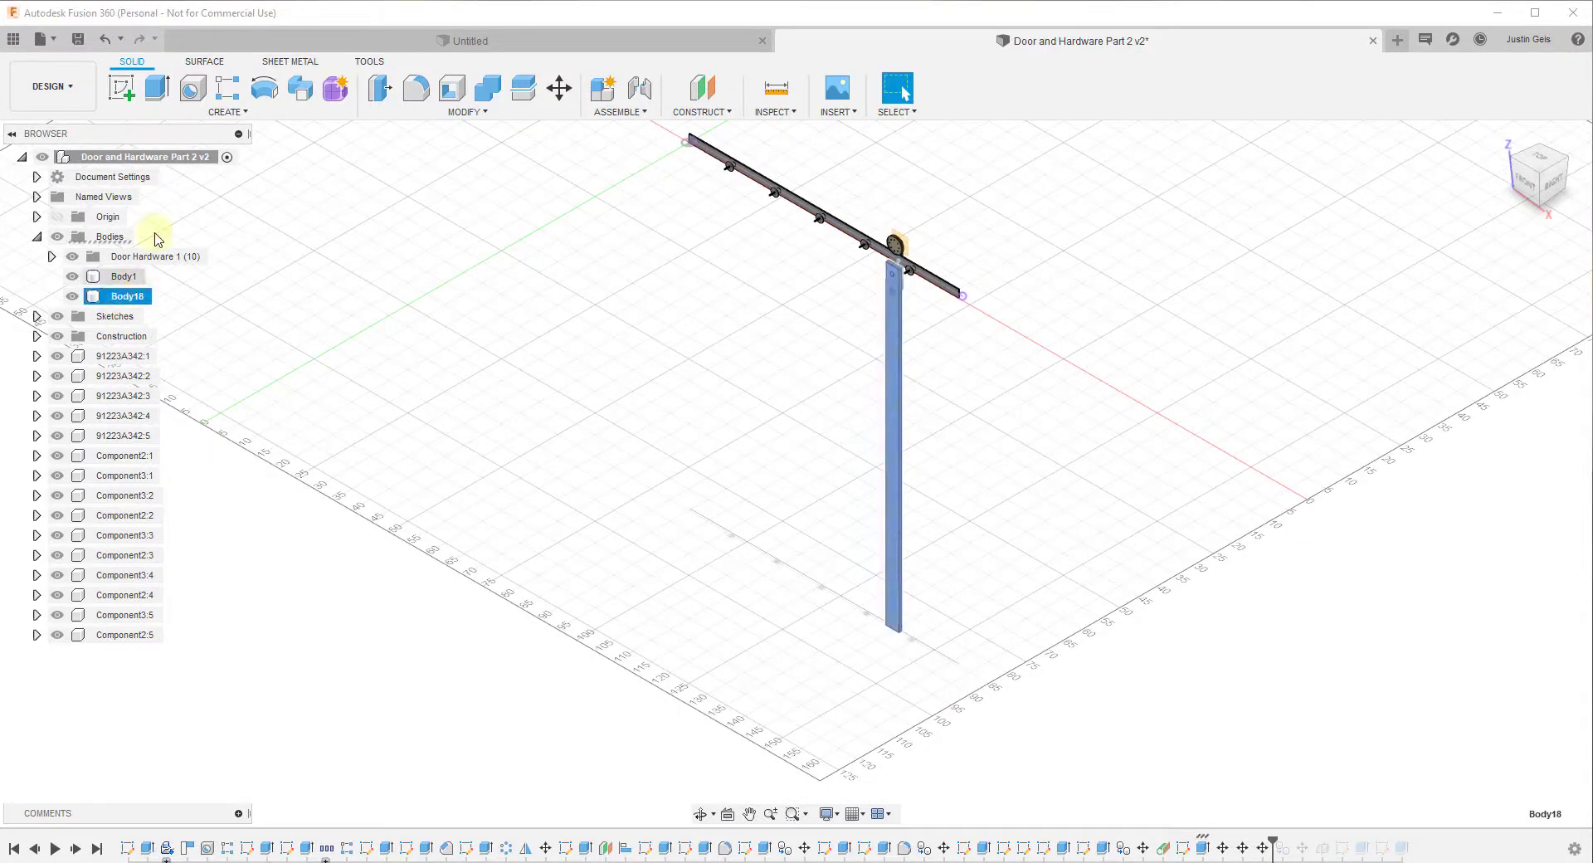
left_click(226, 98)
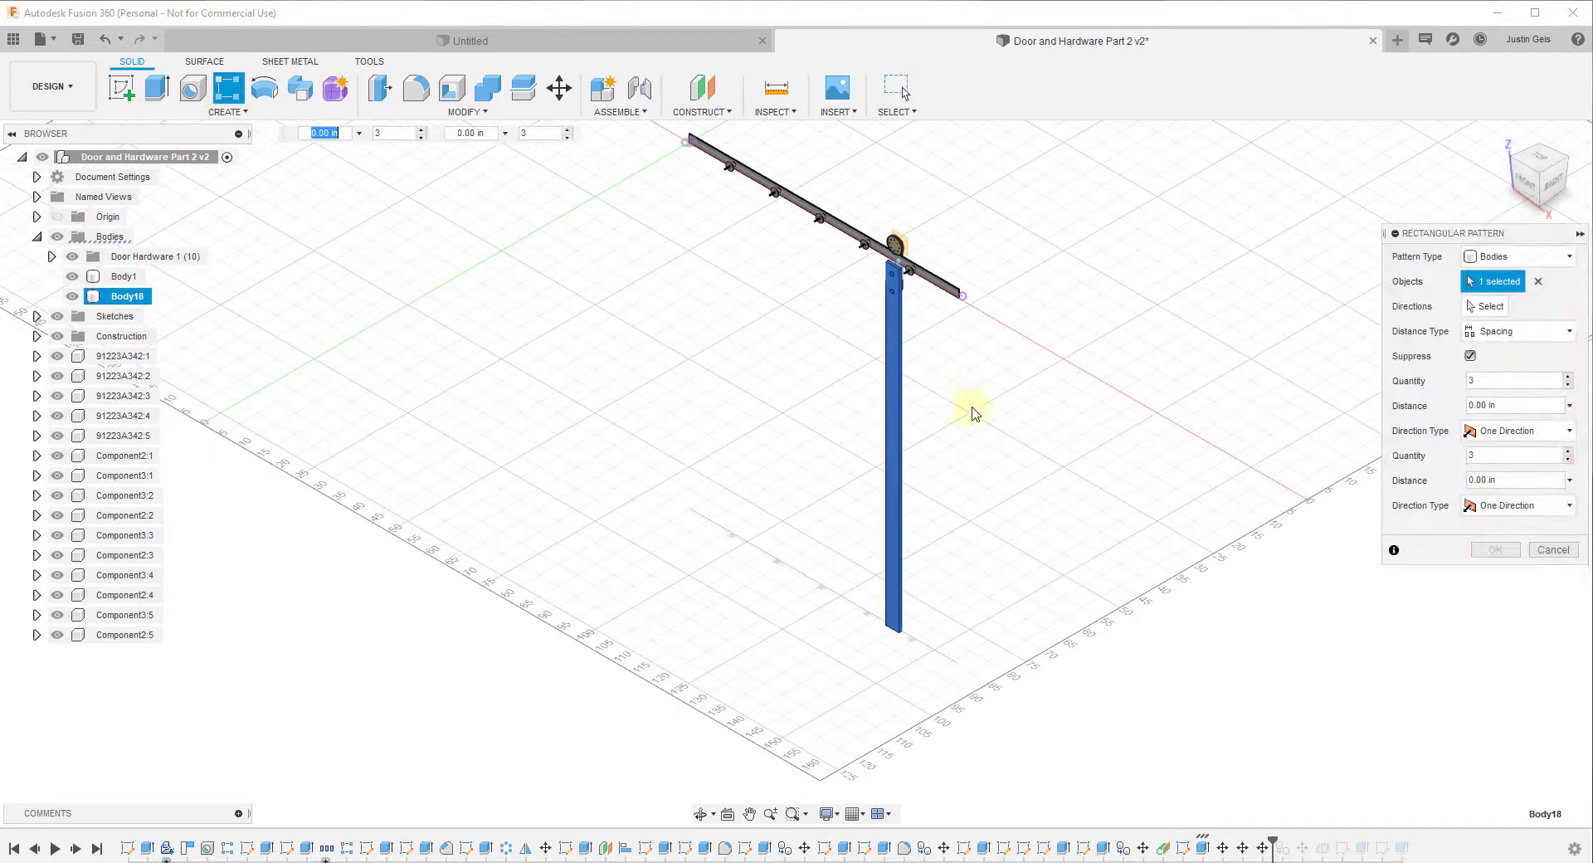
scroll(901, 365, "up", 2)
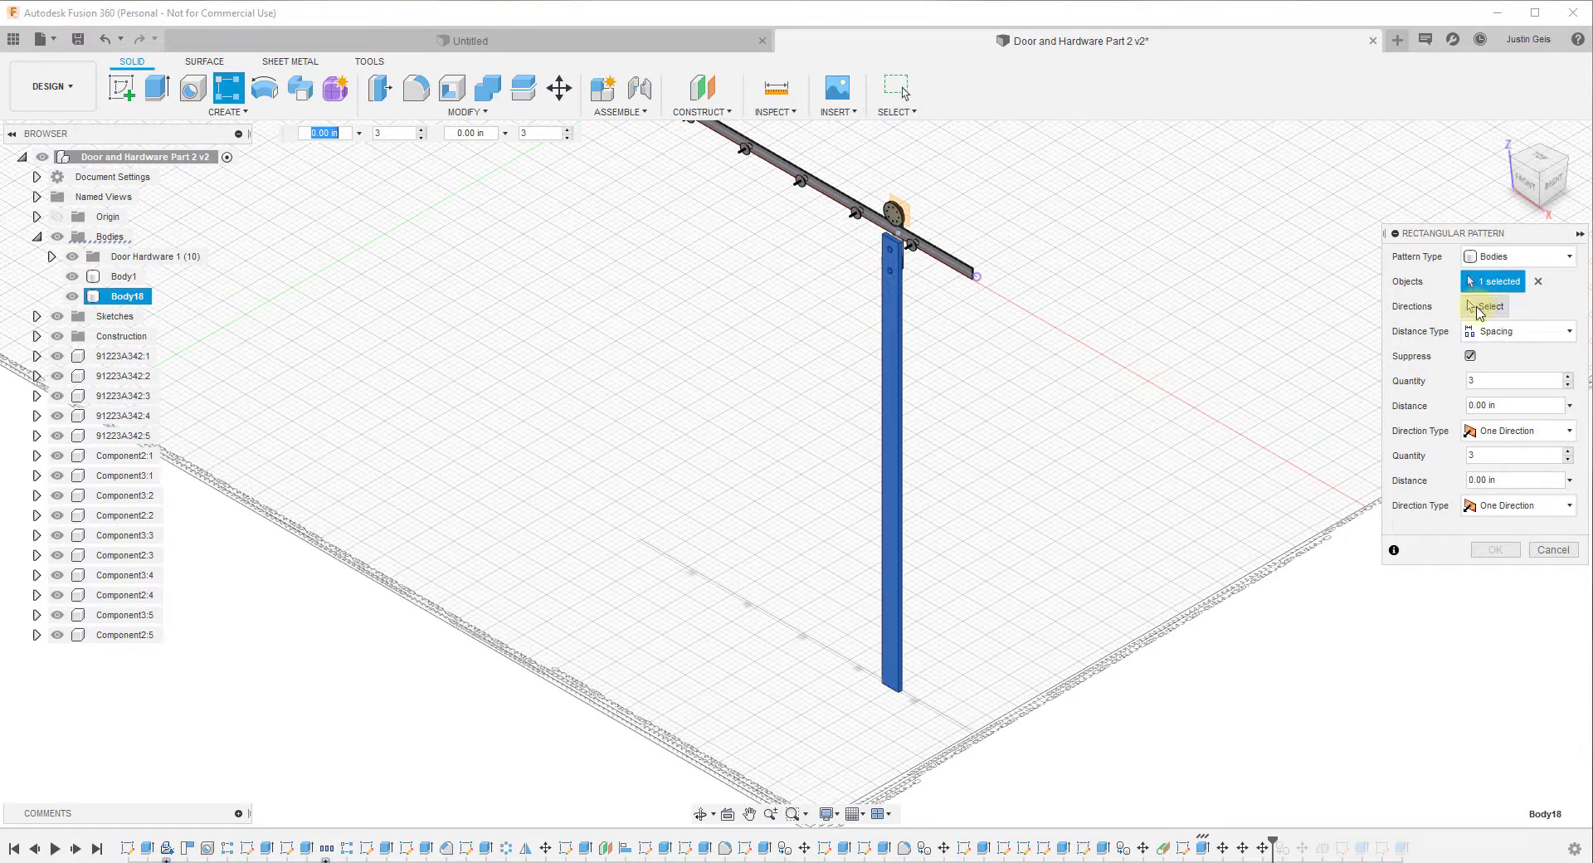
left_click(1476, 307)
scroll(906, 267, "up", 4)
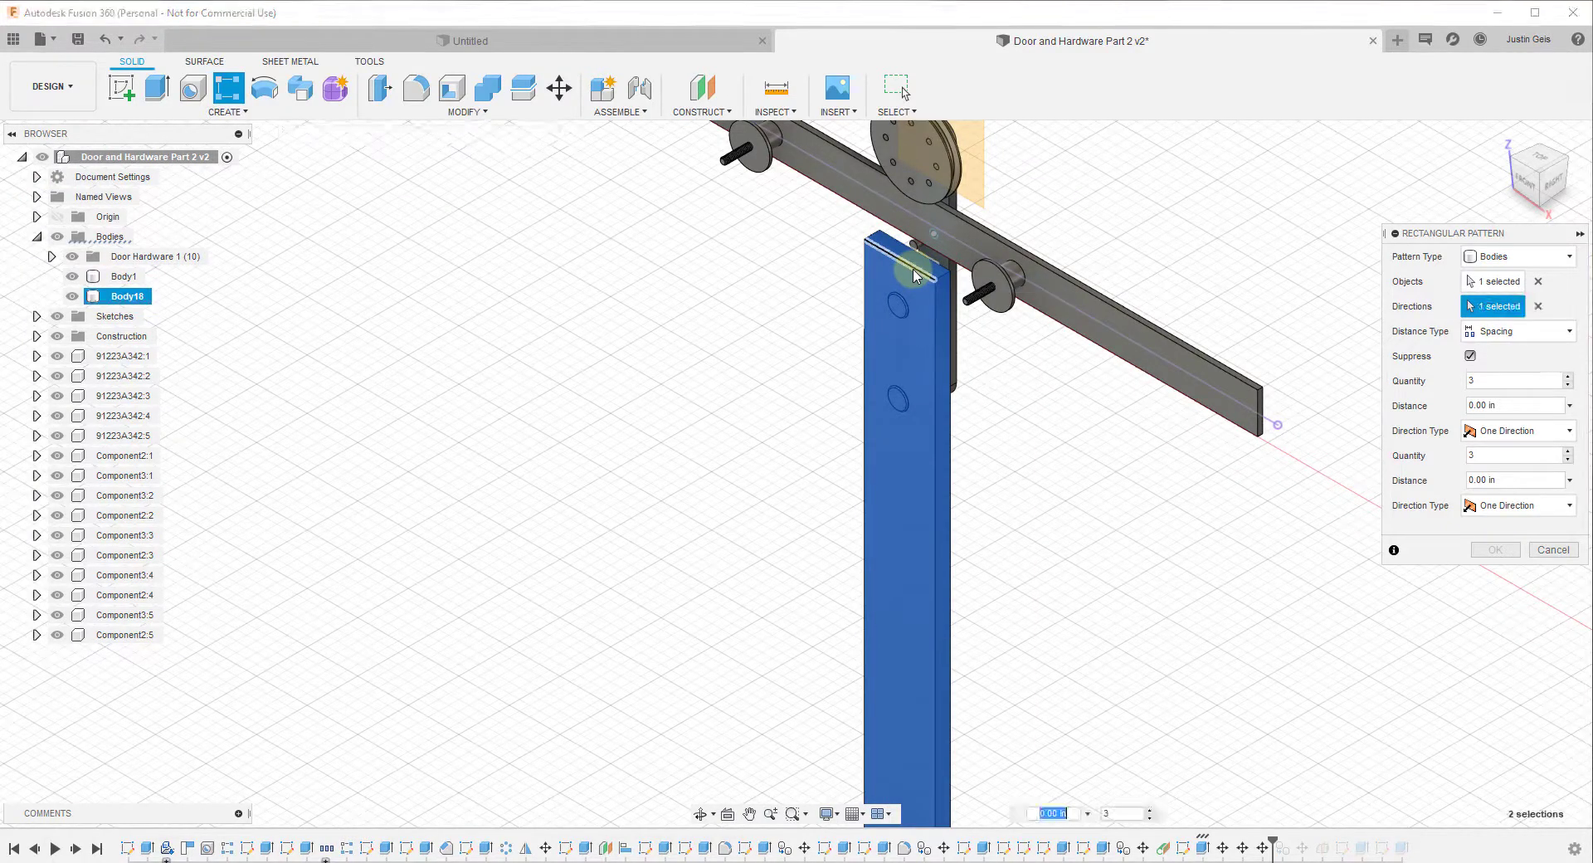
left_click(914, 270)
scroll(925, 315, "down", 3)
scroll(928, 321, "down", 1)
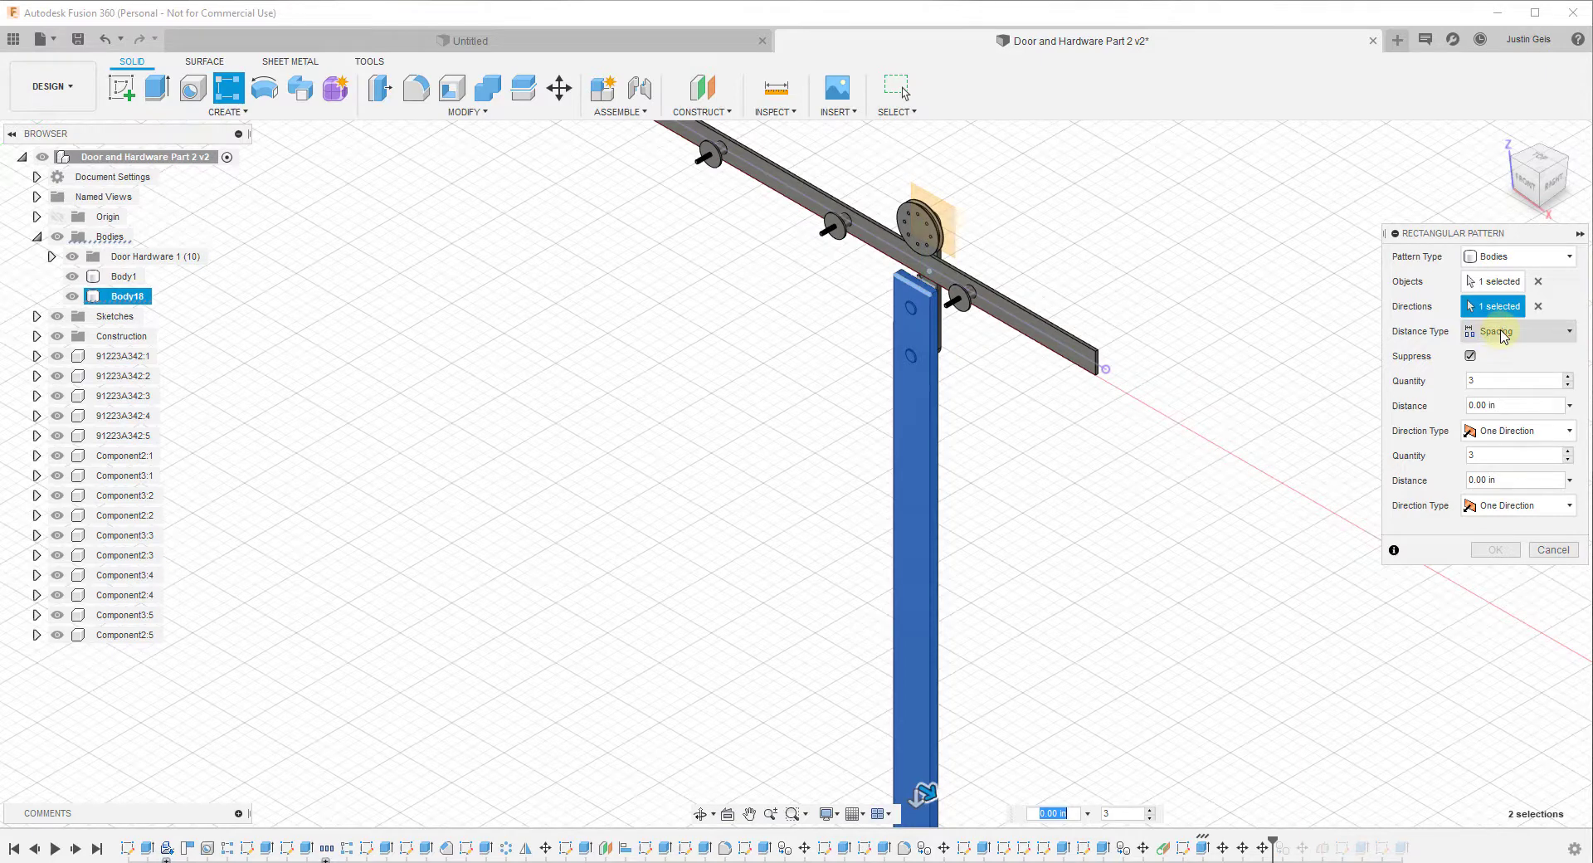
Pattern the board in one direction along the rail with a quantity of 10 and a spacing of -3.5 in.
scroll(1078, 315, "down", 2)
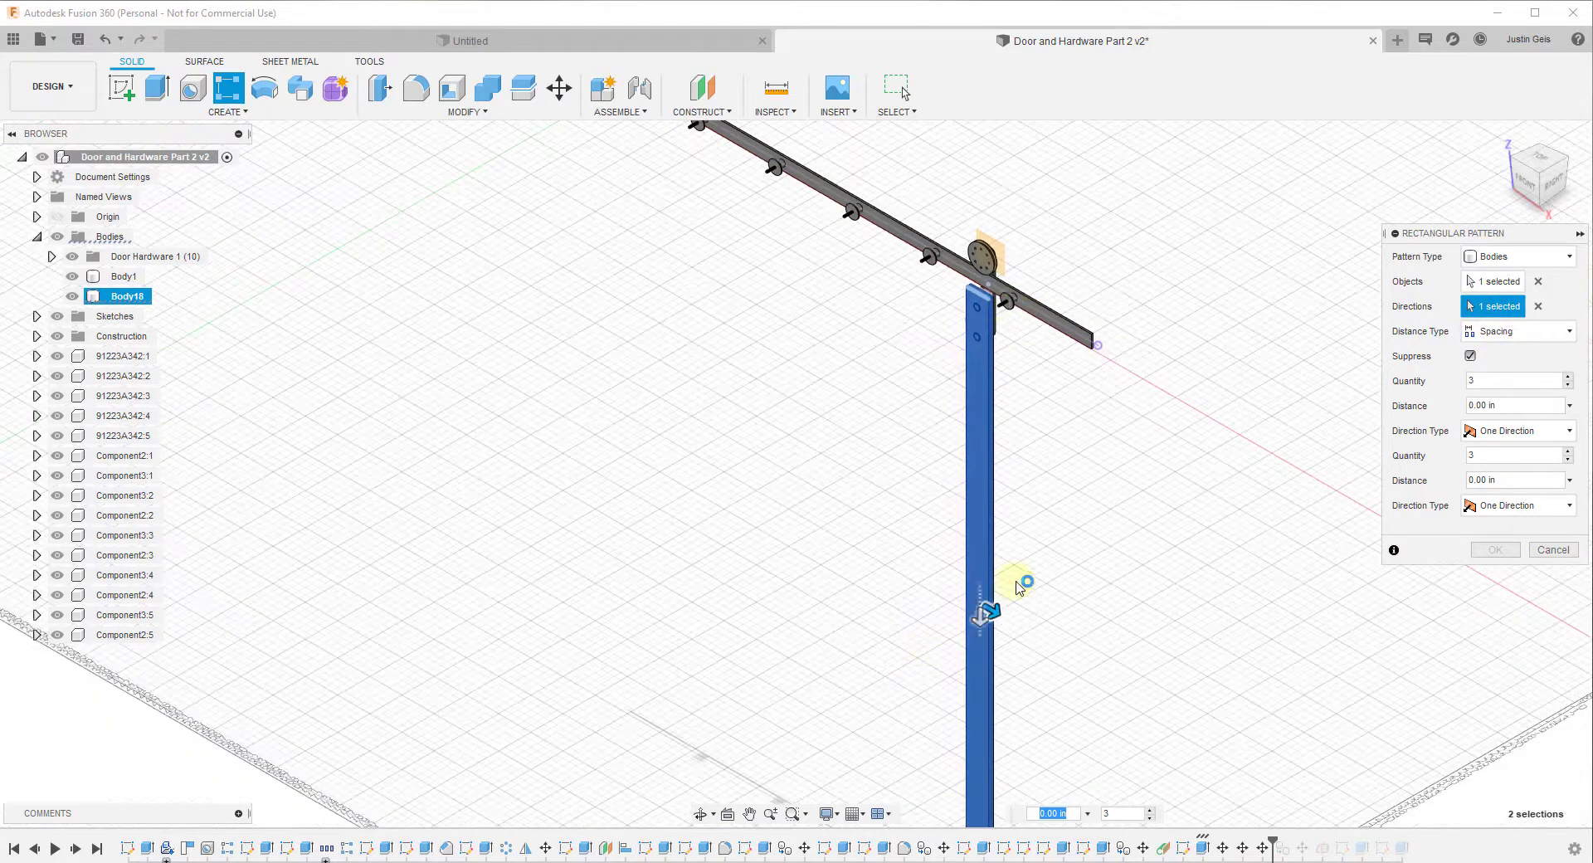
mouse_move(1000, 612)
left_mouse_down()
mouse_move(962, 611)
mouse_move(975, 604)
left_mouse_up()
scroll(1012, 630, "up", 3)
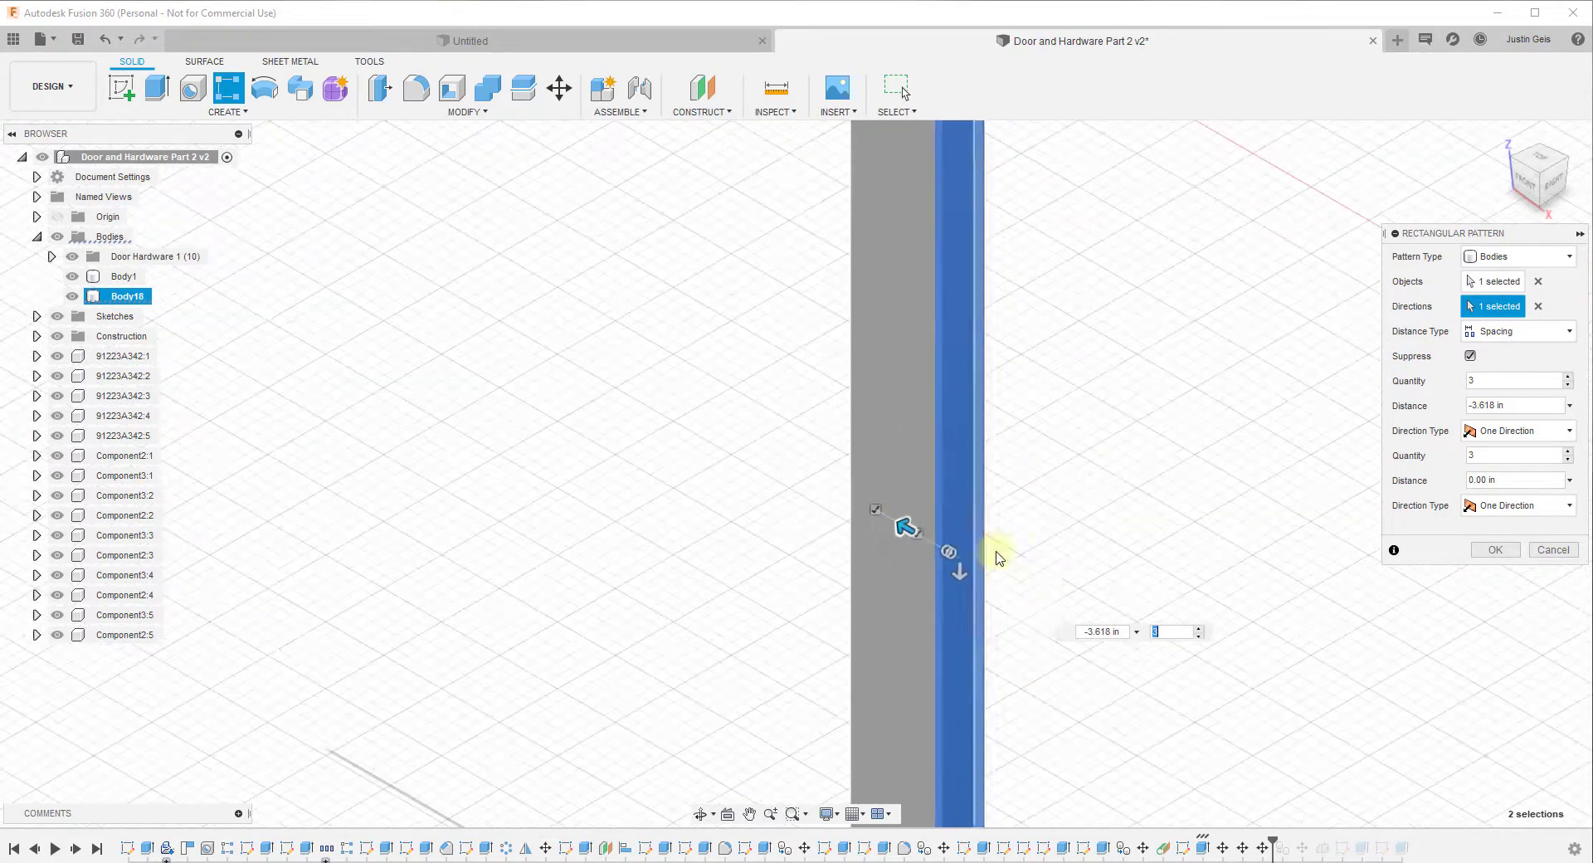
left_click(1078, 632)
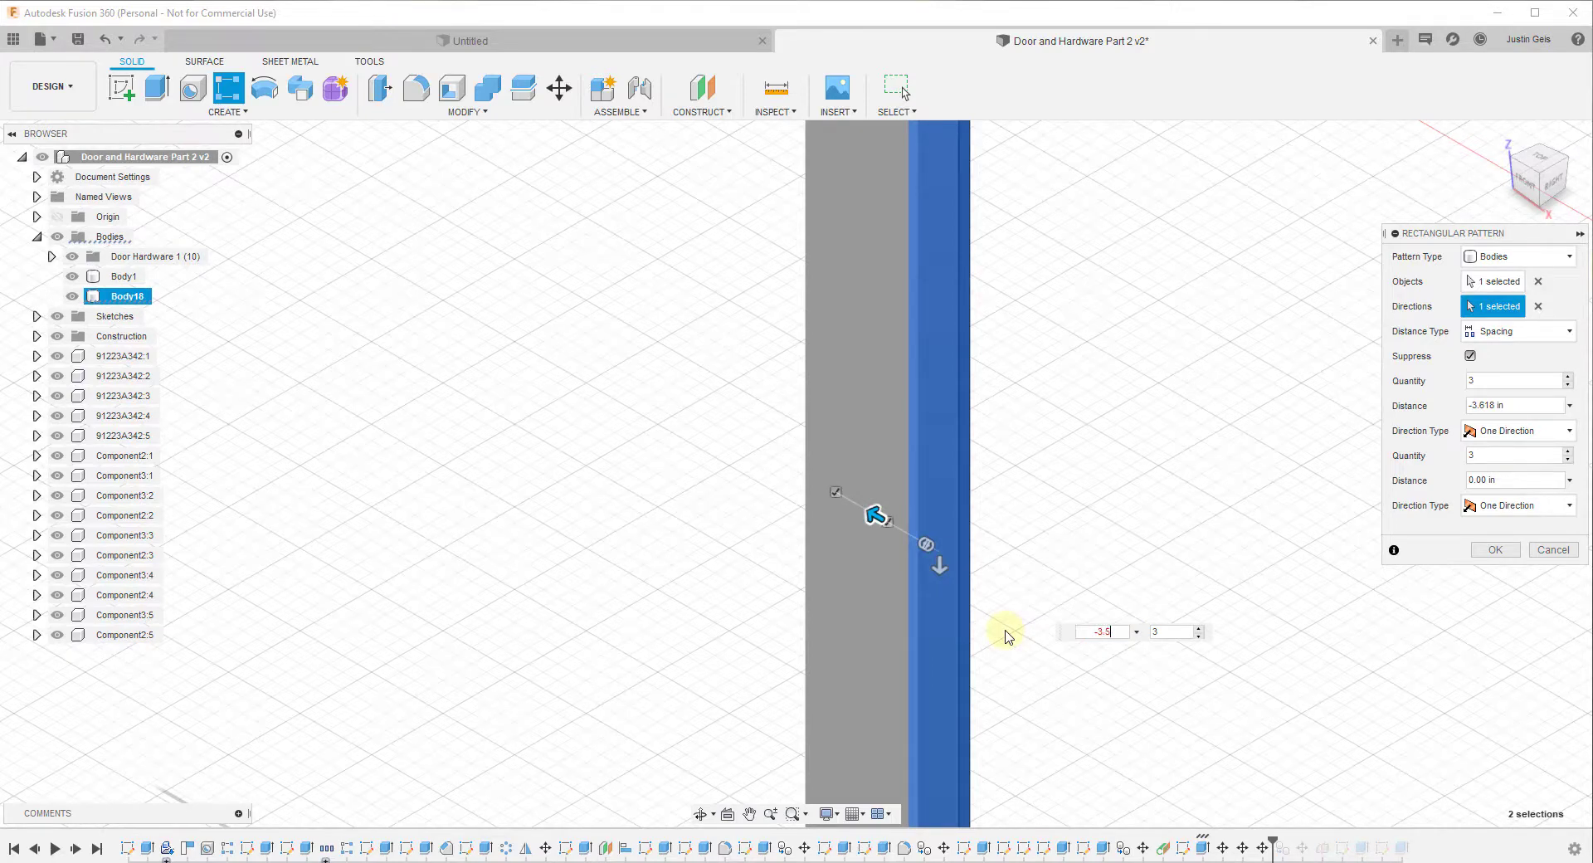
key("Tab")
scroll(931, 529, "down", 2)
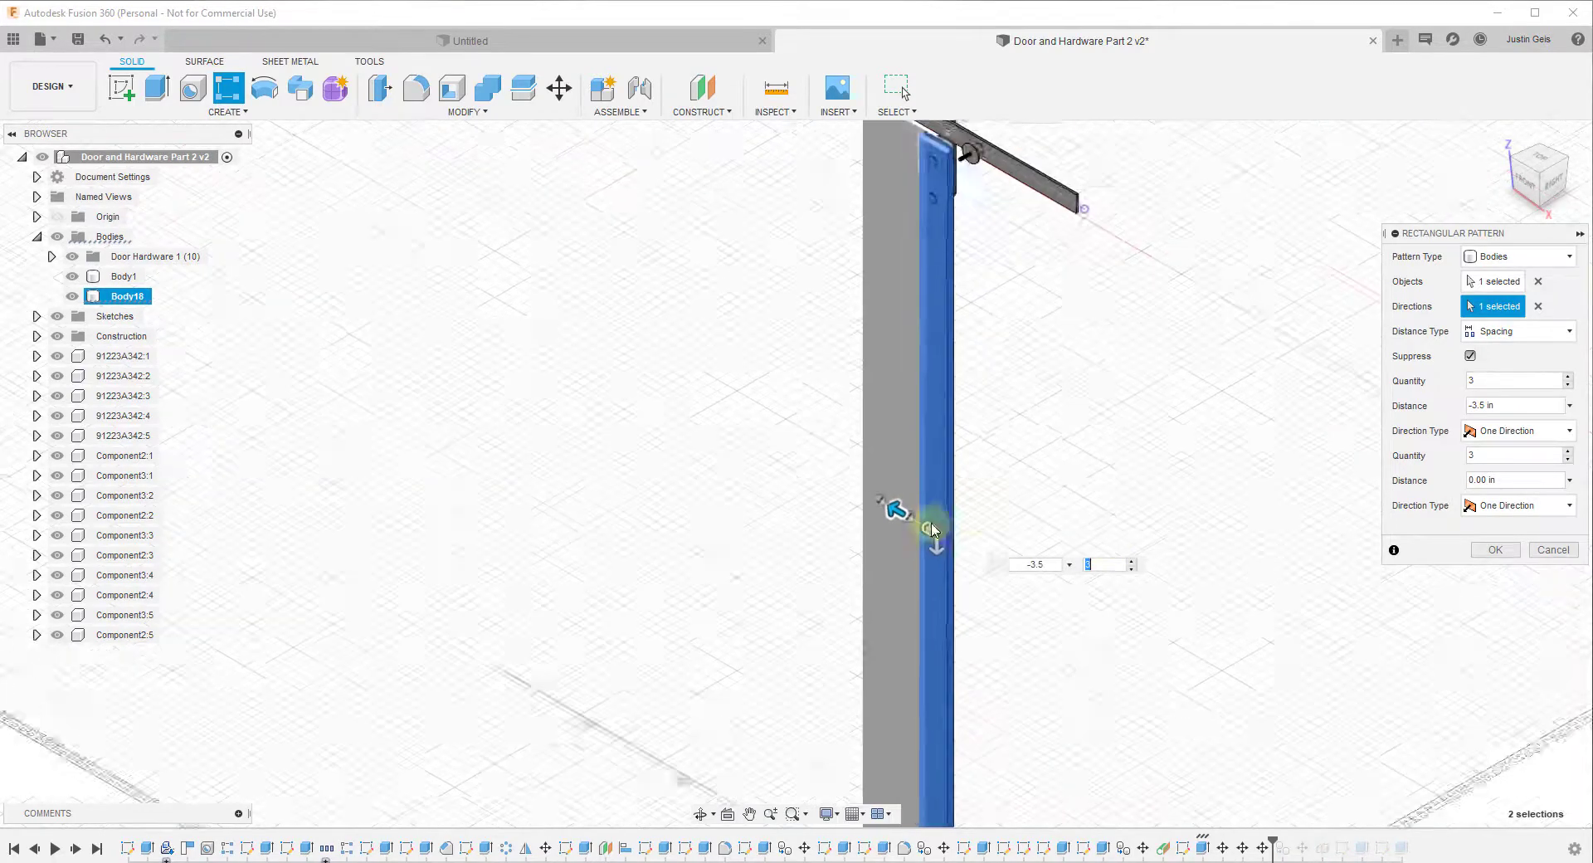
scroll(931, 529, "down", 1)
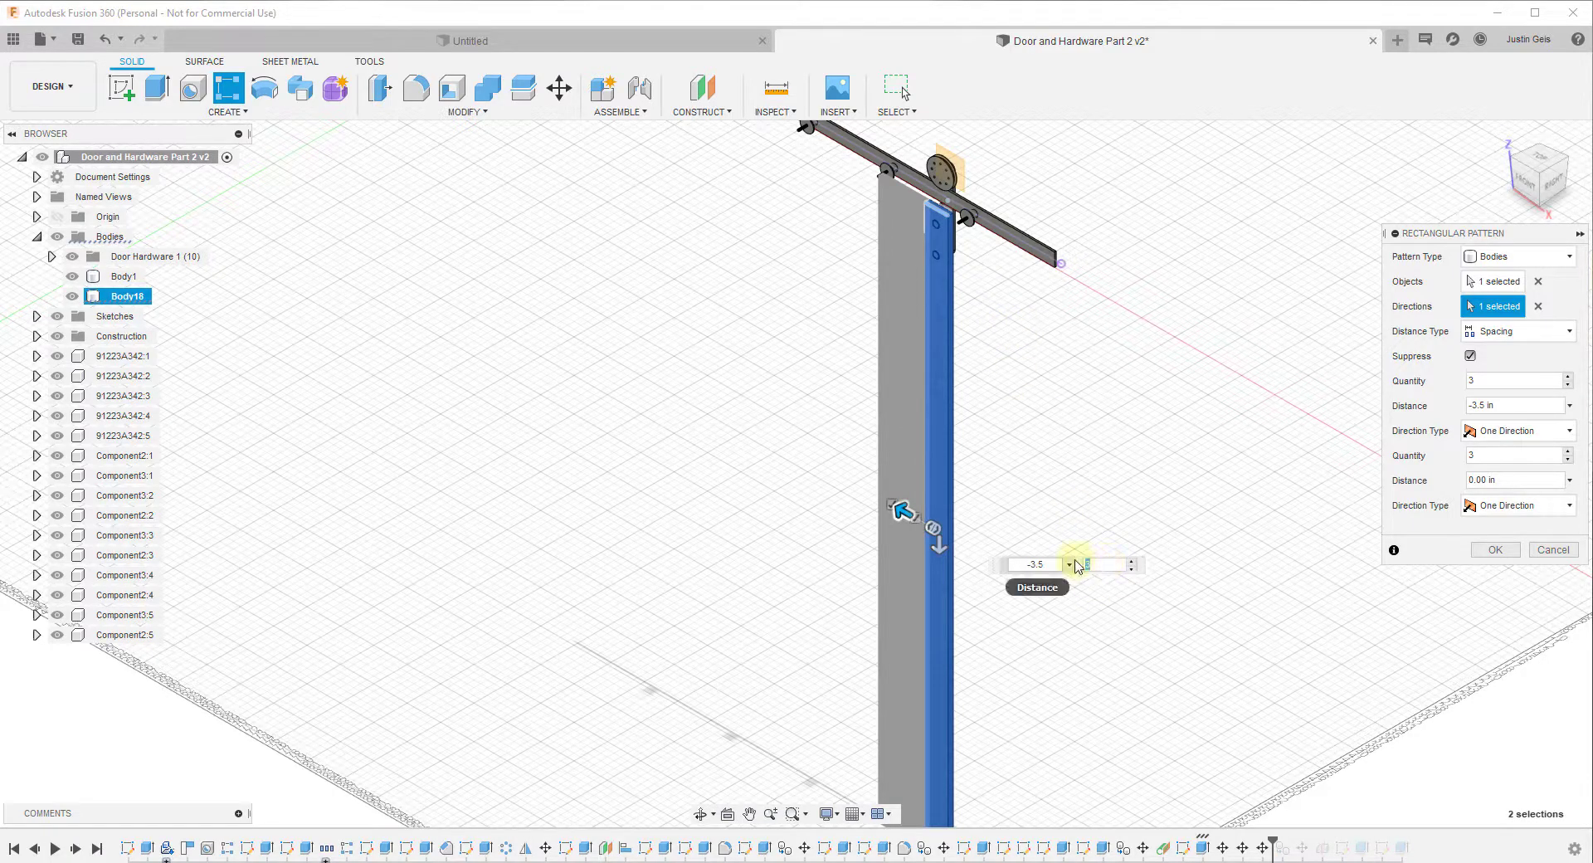
key("Tab")
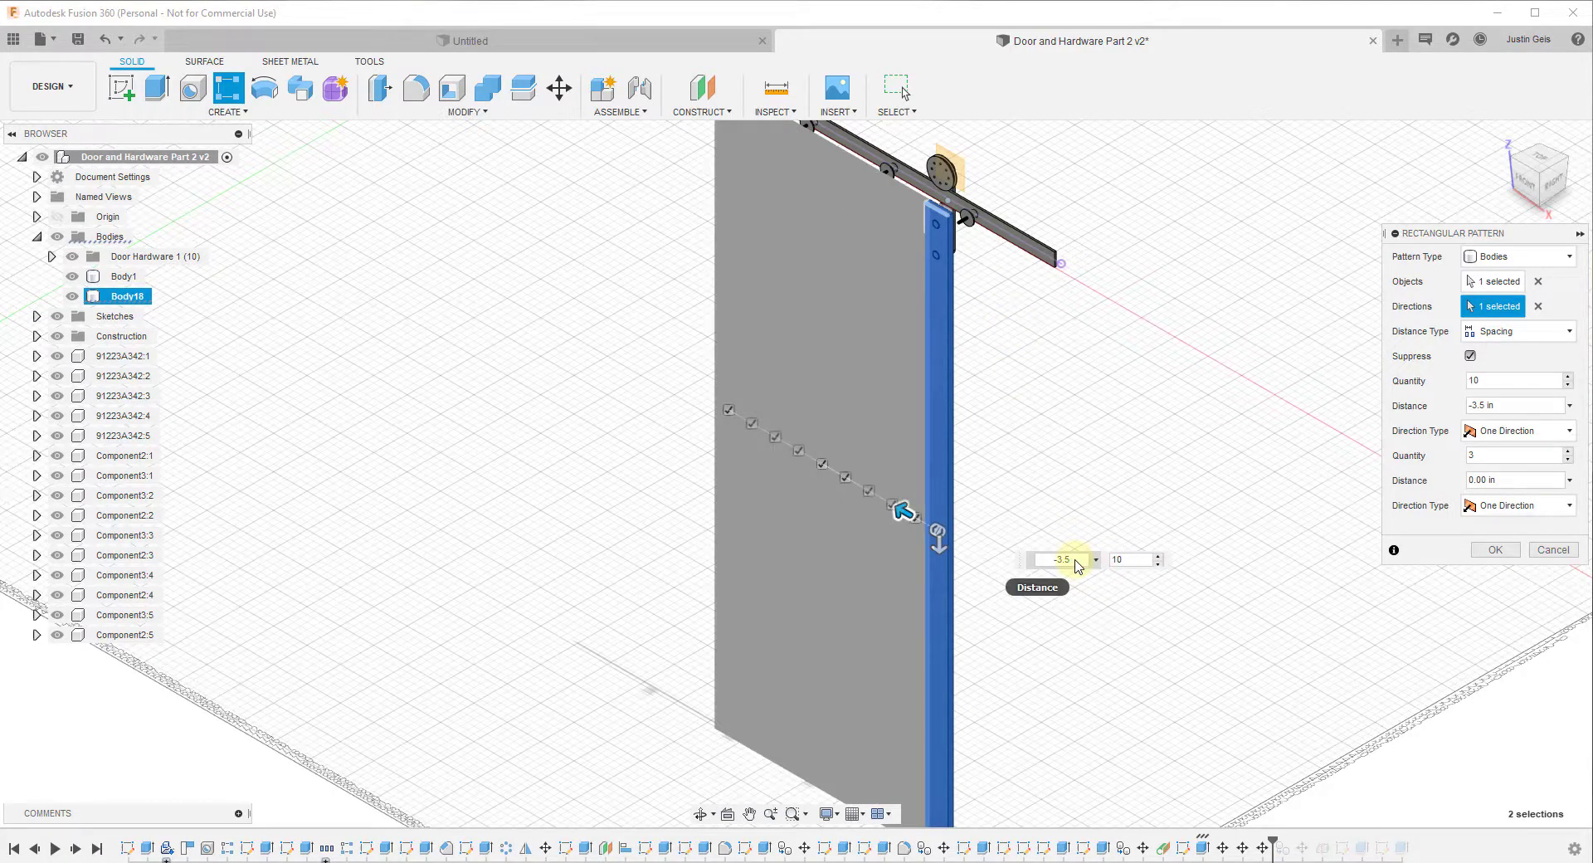
left_click(1494, 551)
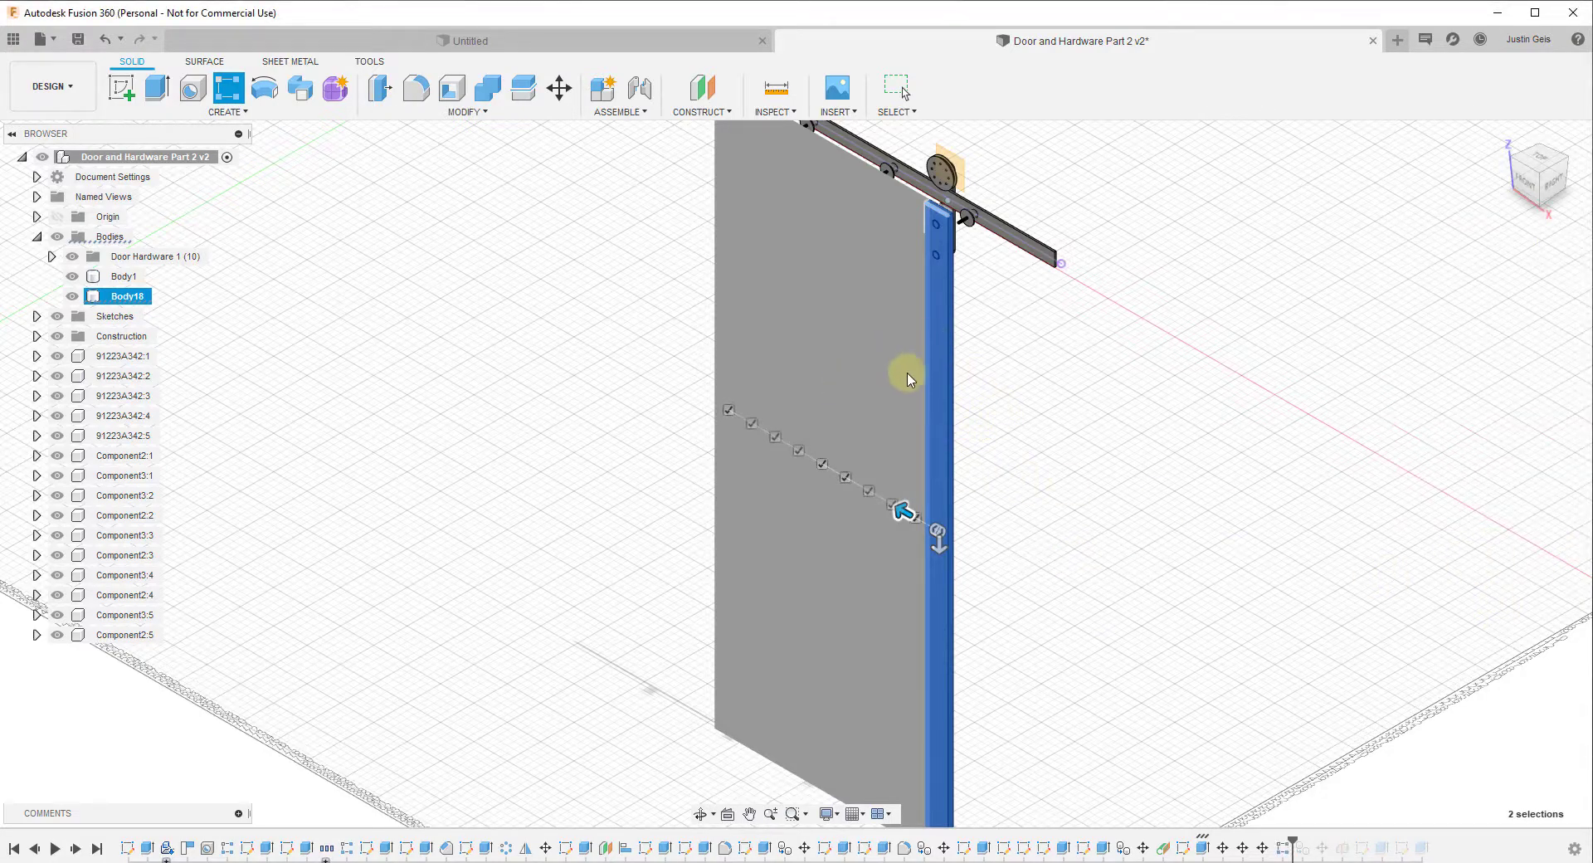
Examine the patterned boards from the back of the door, including how the first board sits behind the hanger strap.
middle_click_drag(968, 399, 955, 209, "shift")
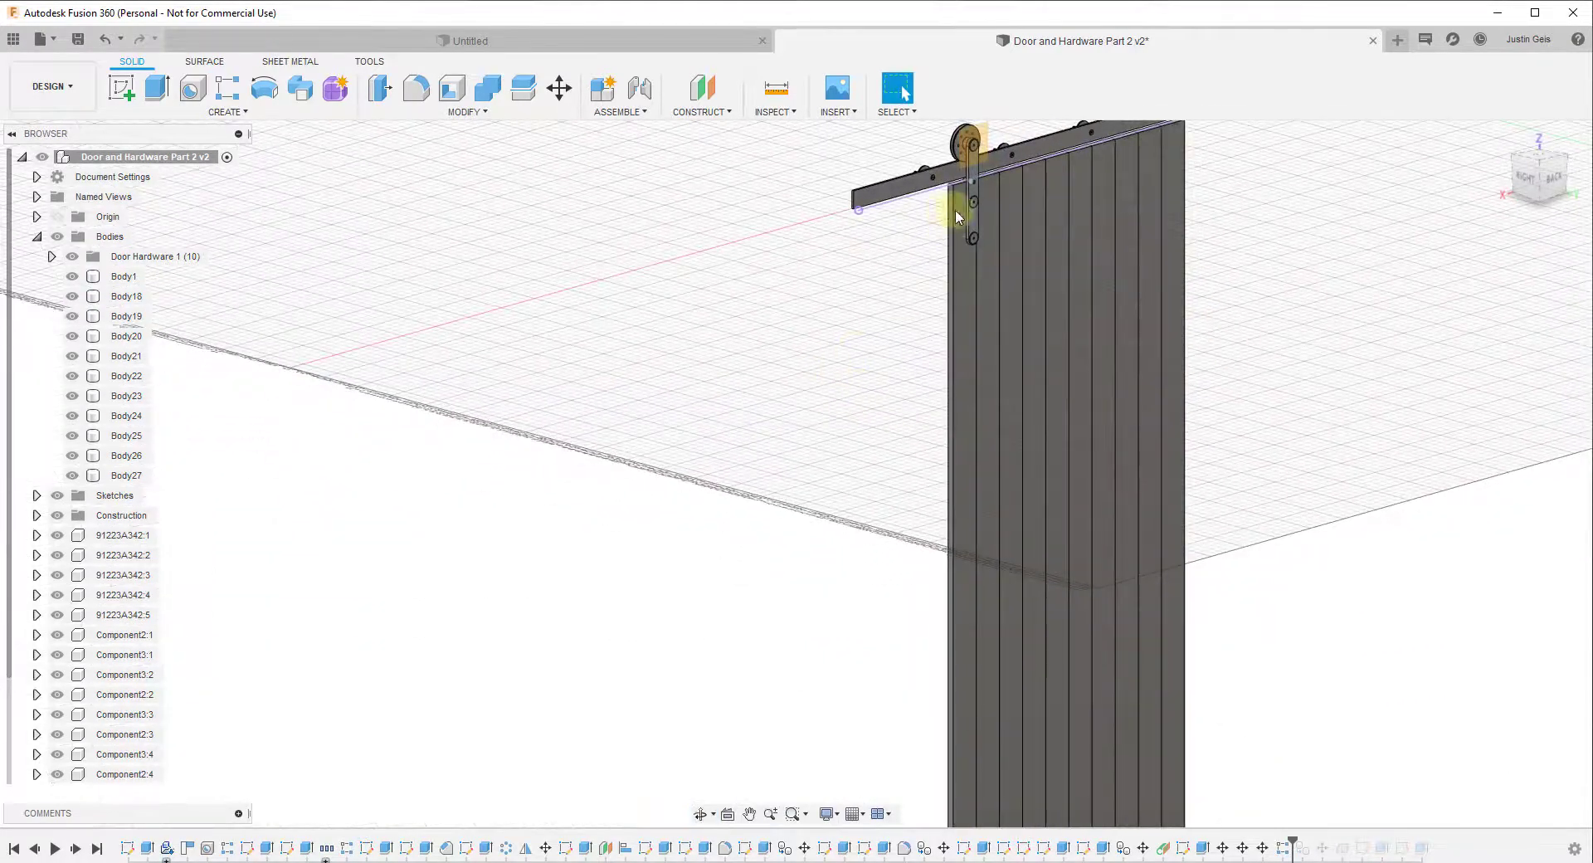
middle_click_drag(1179, 193, 826, 207)
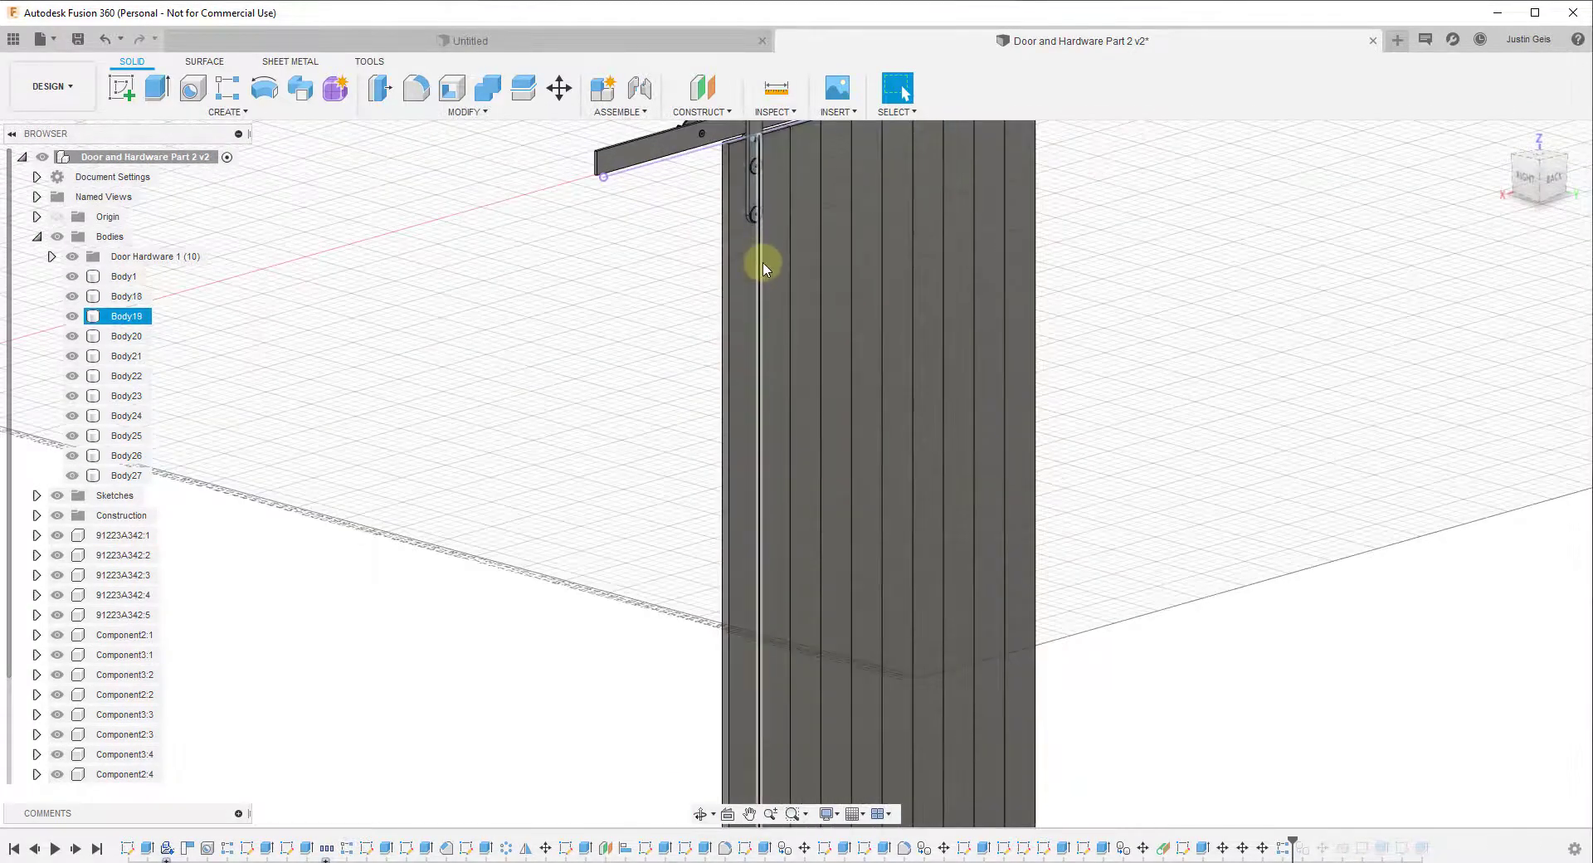
scroll(757, 263, "down", 5)
middle_click_drag(758, 298, 737, 352, "shift")
scroll(735, 352, "up", 8)
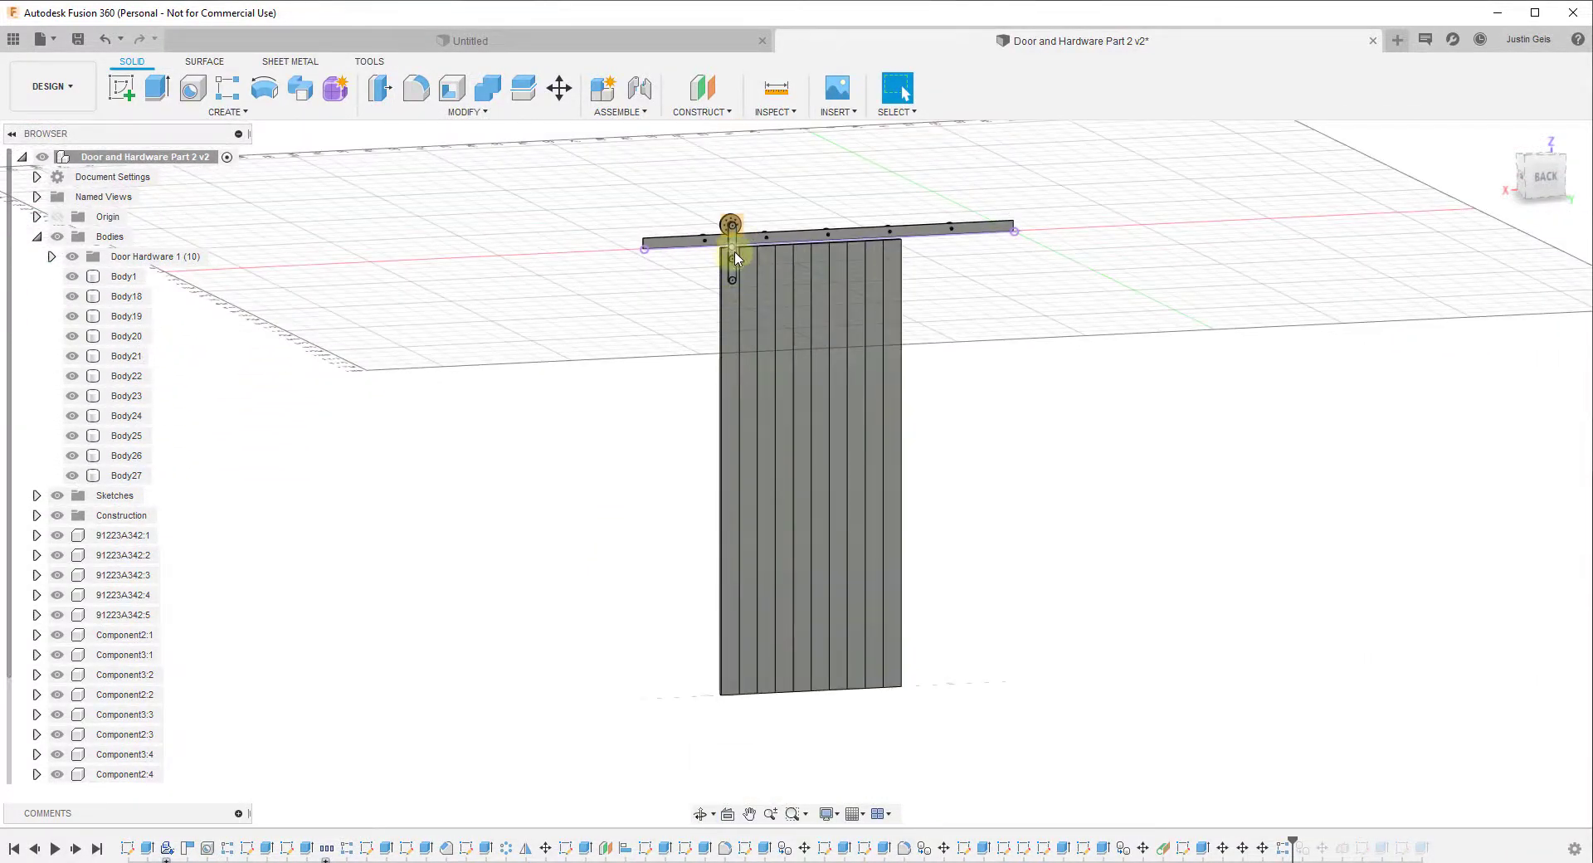
left_click(896, 270)
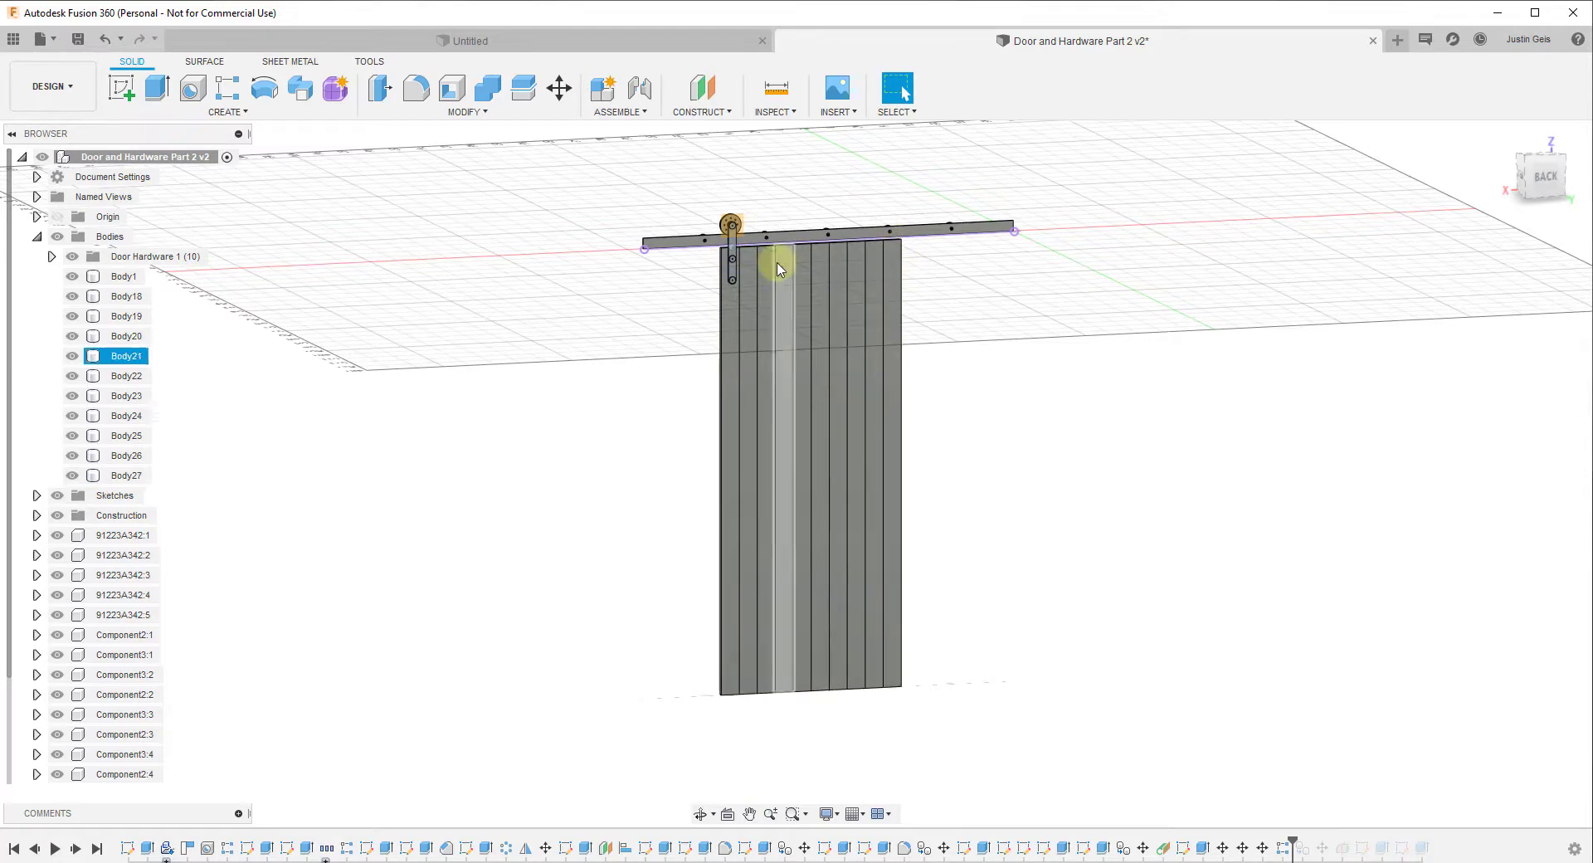
scroll(686, 285, "down", 3)
left_click(668, 323)
scroll(663, 356, "down", 5)
scroll(732, 375, "up", 1)
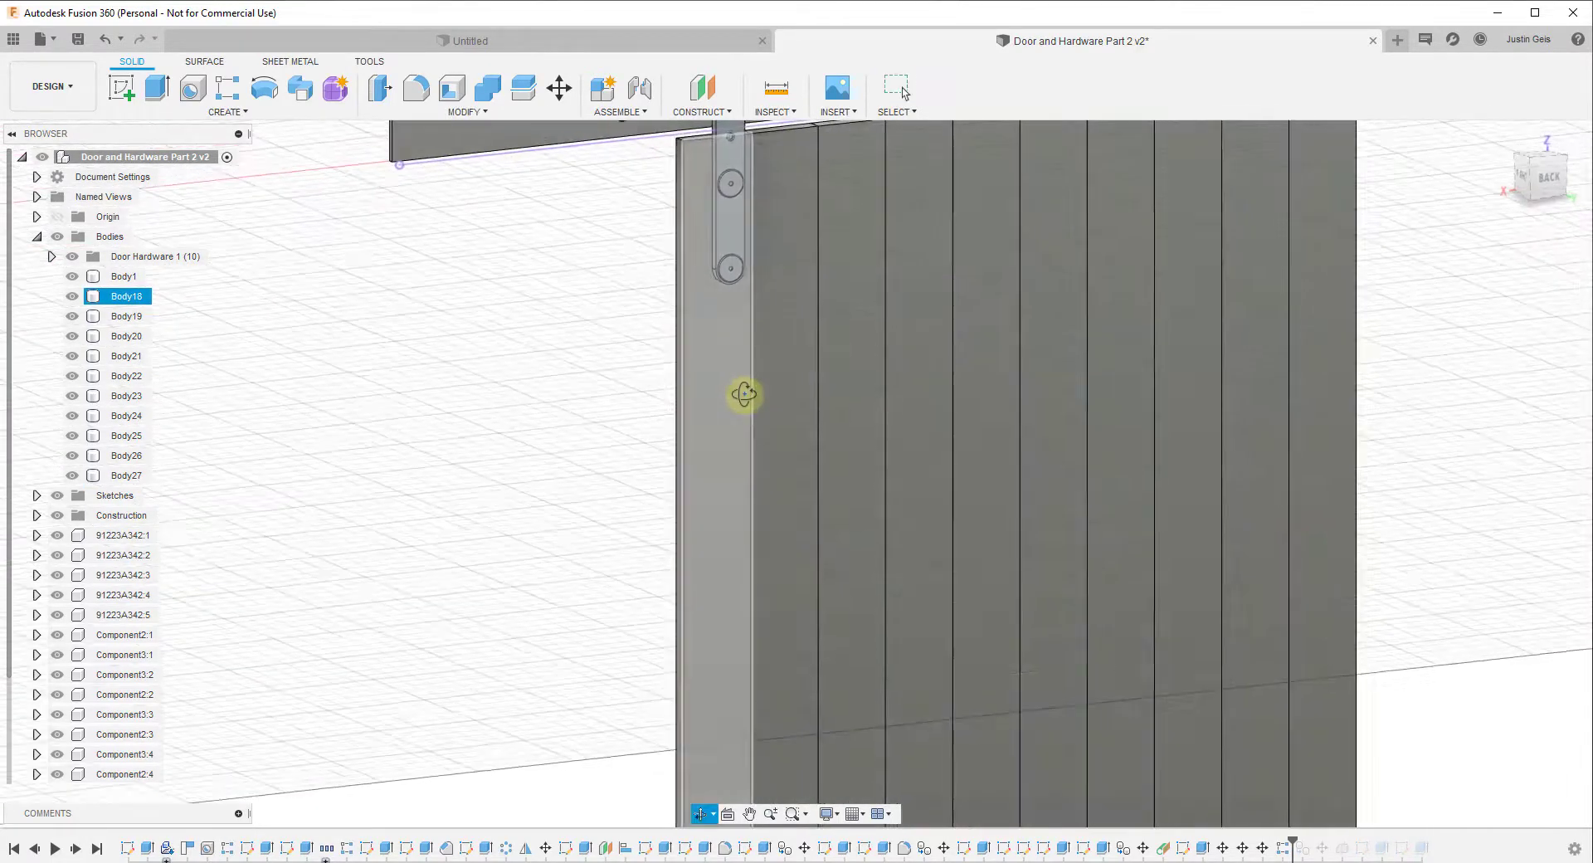
scroll(701, 348, "up", 3)
Start a Move/Copy of the two outermost door boards with Create Copy enabled.
left_click(689, 320)
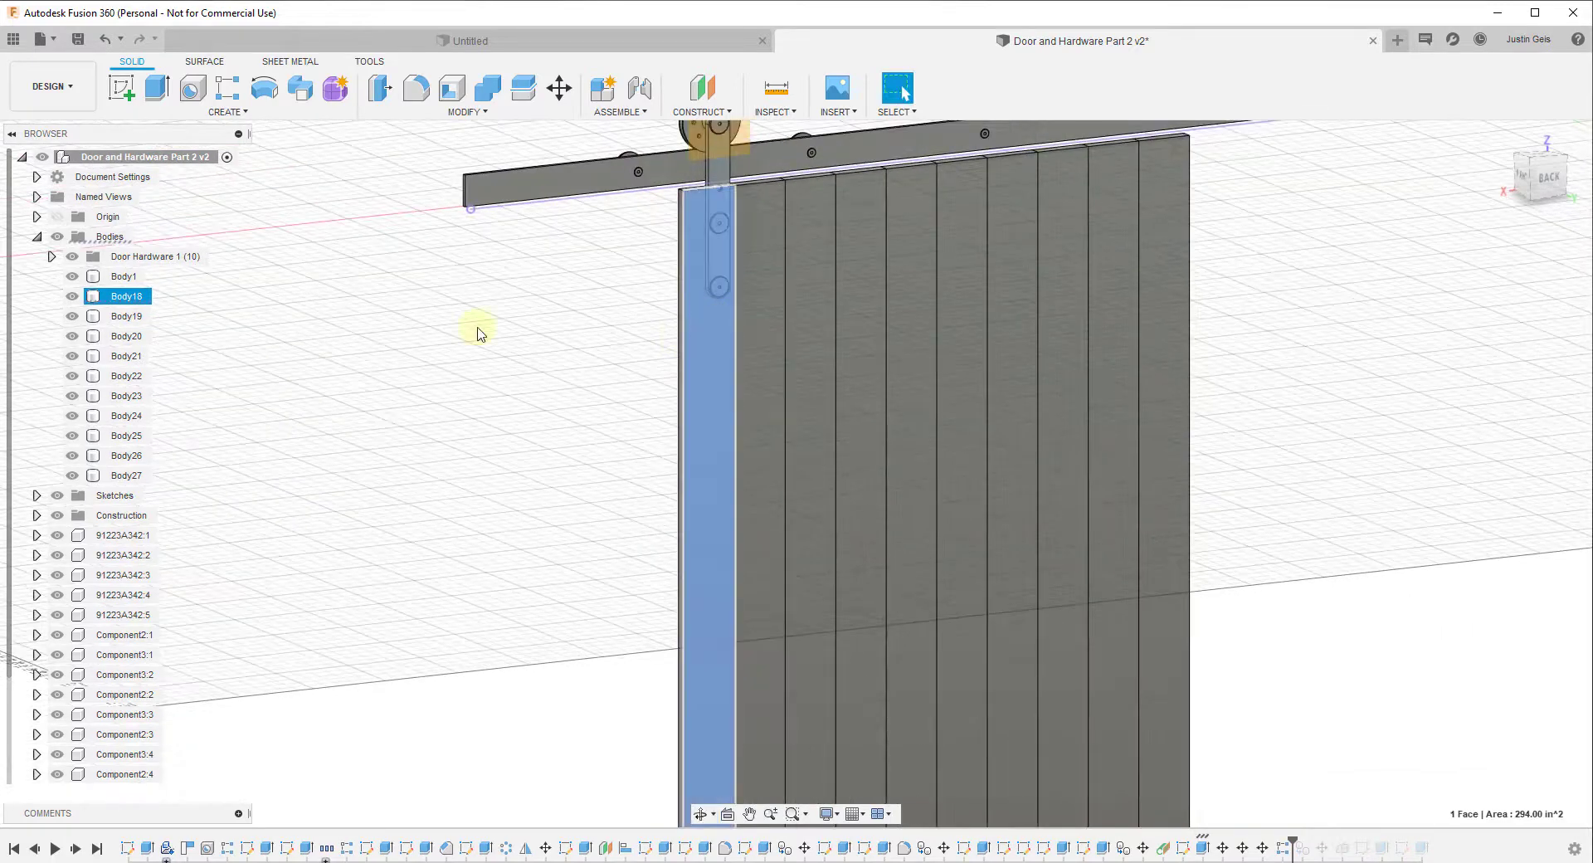
left_click(116, 475)
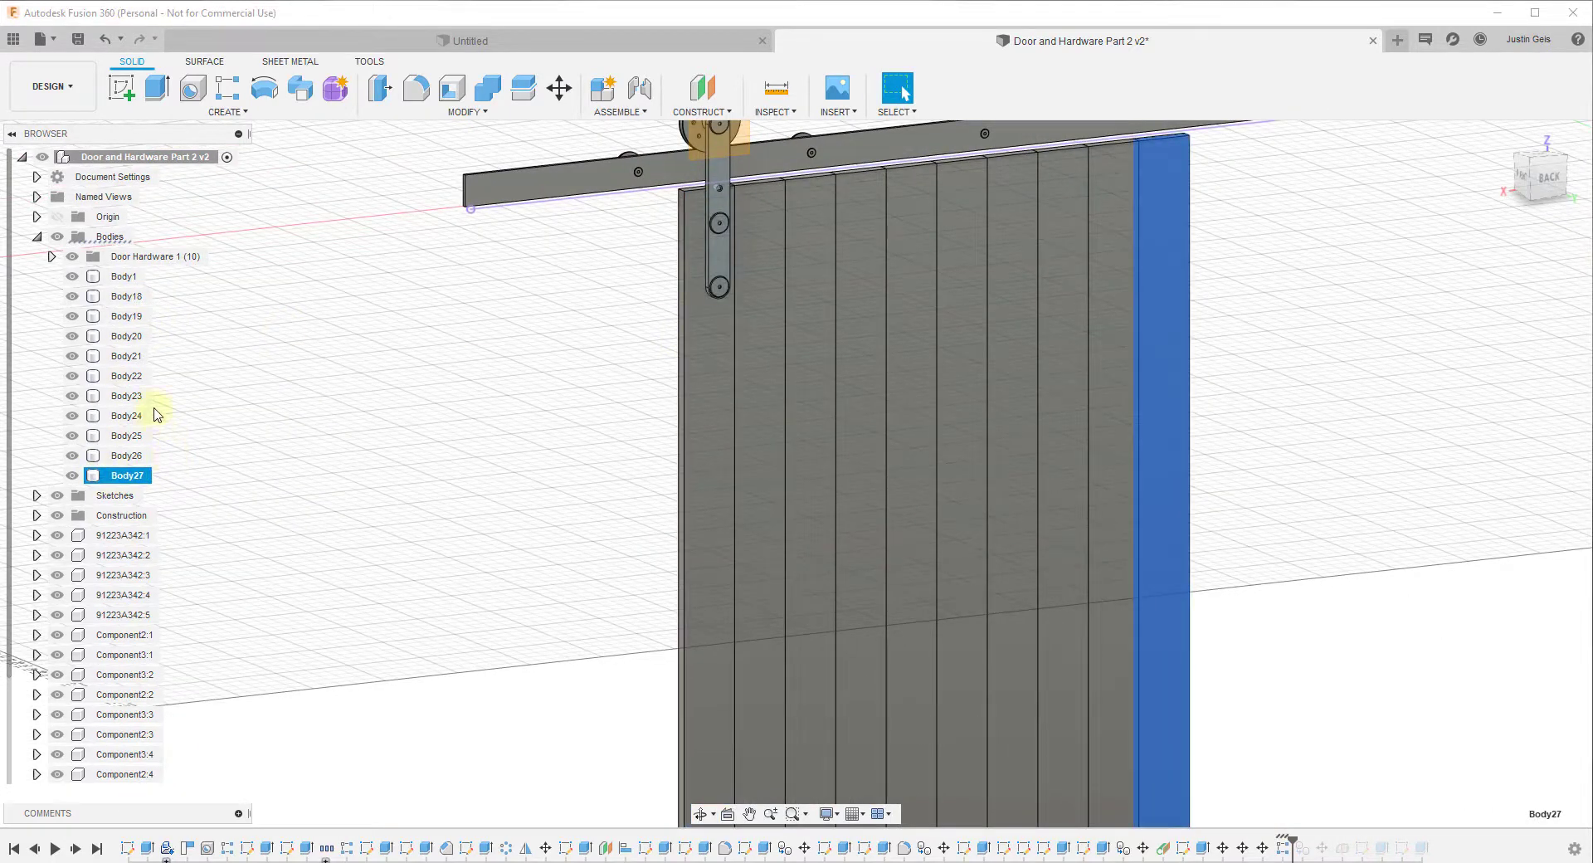
left_click(124, 297, "ctrl")
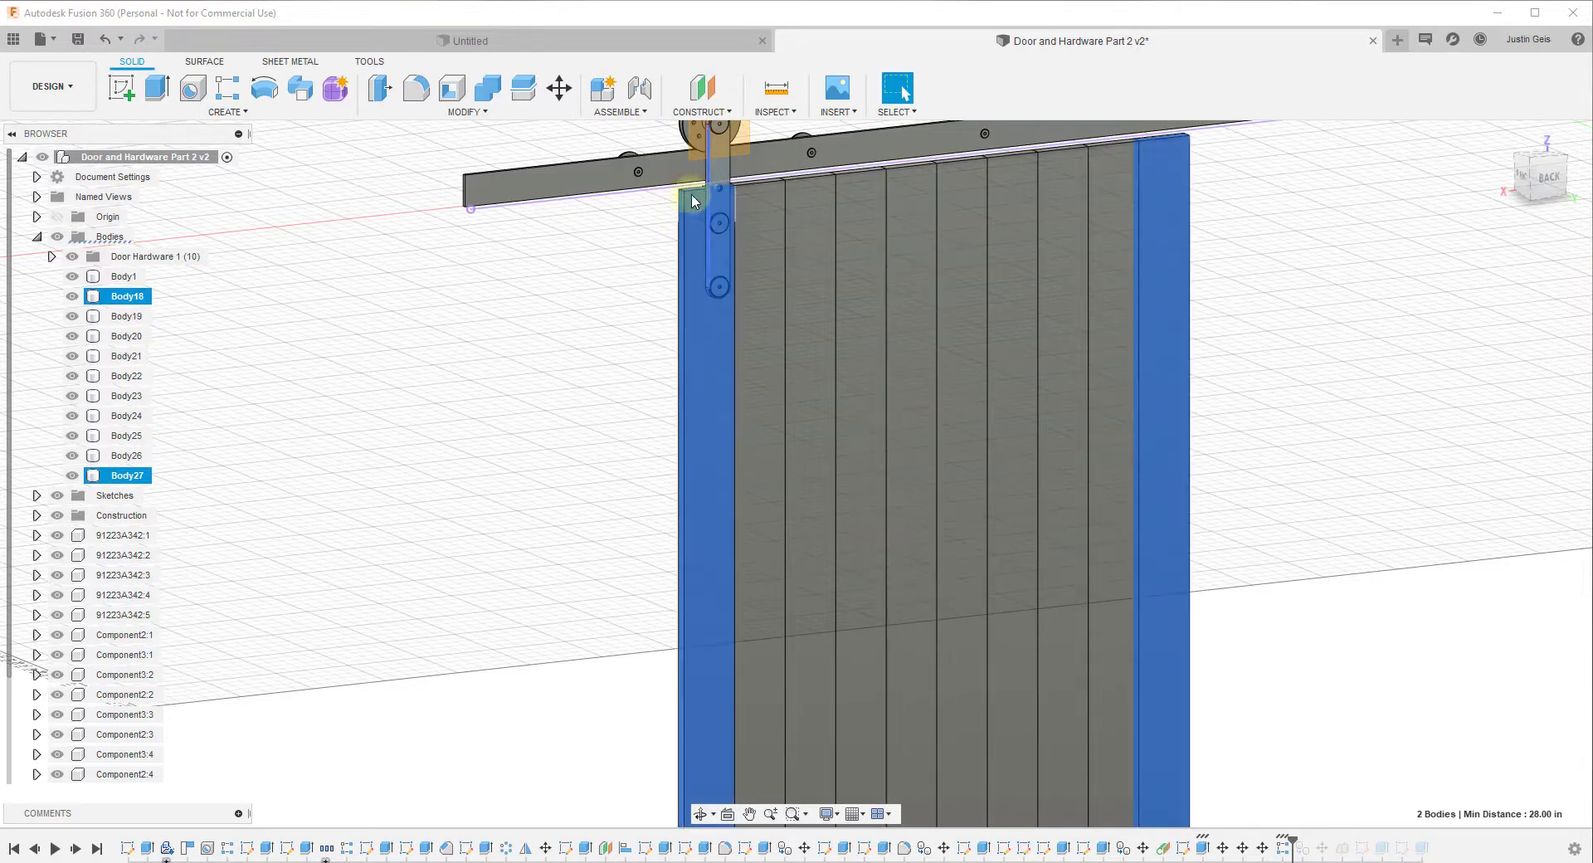
left_click(560, 88)
scroll(1178, 398, "down", 1)
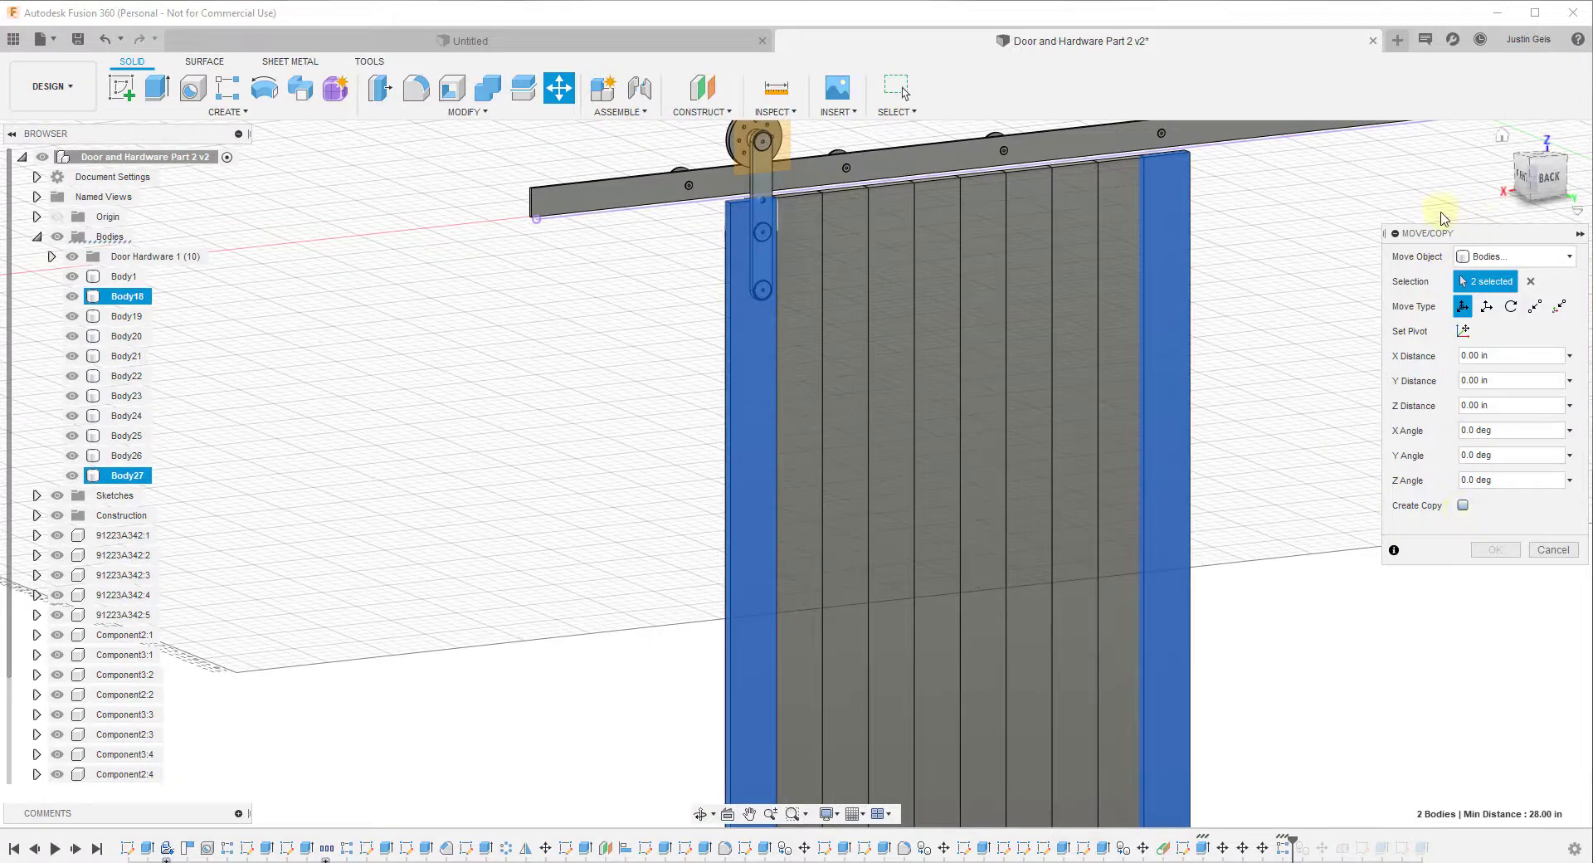
left_click(1464, 507)
Offset the two board copies 3/4 in along Y so they lie against the door's back face.
scroll(1096, 743, "down", 3)
scroll(1009, 498, "up", 3)
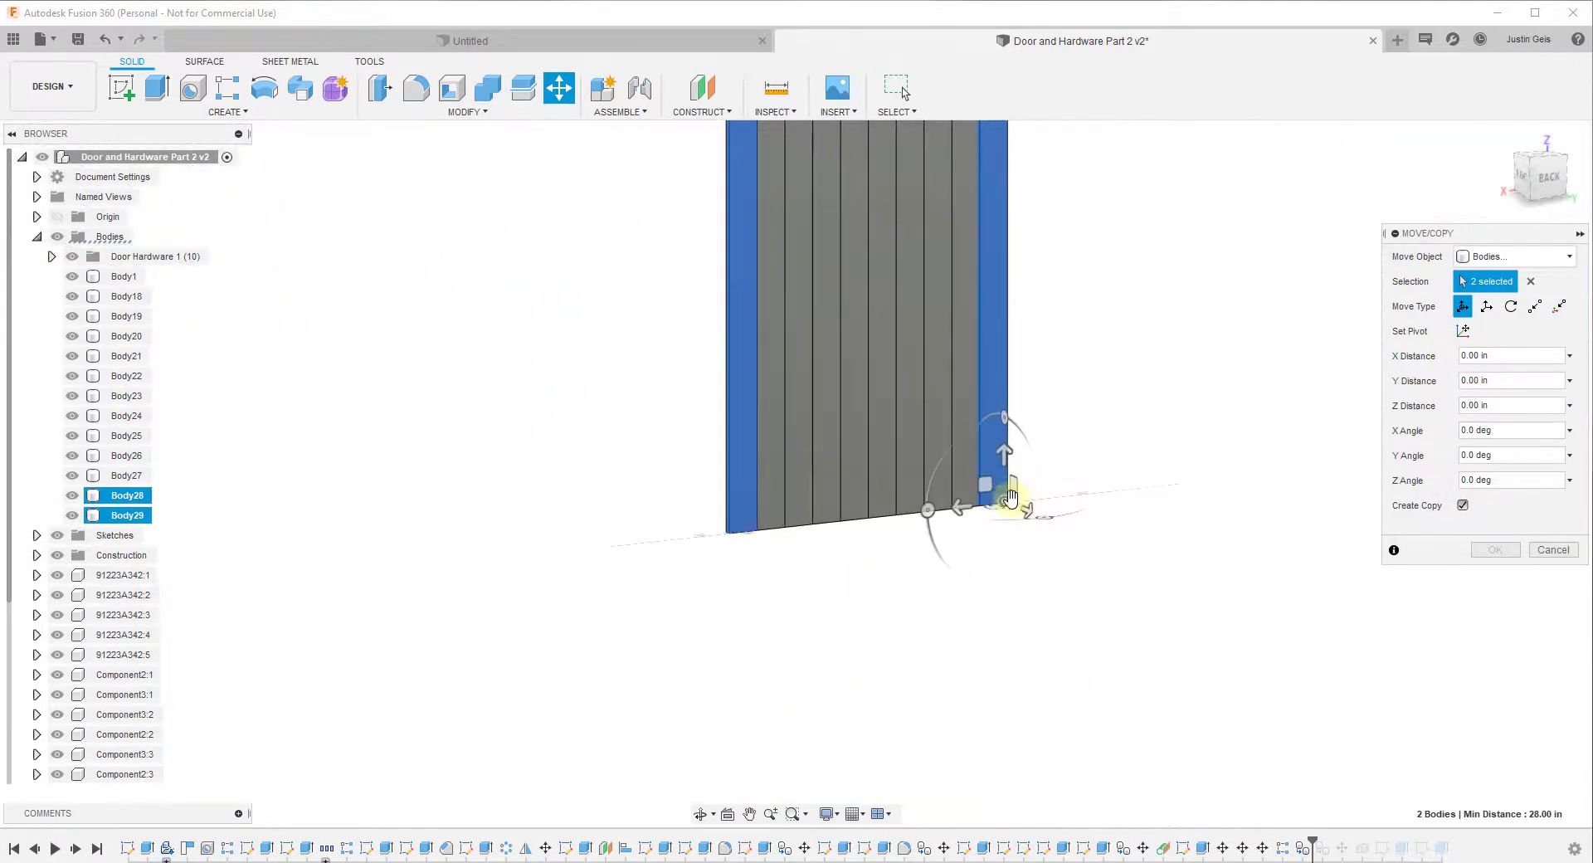
left_click_drag(1010, 498, 859, 463)
scroll(896, 498, "up", 3)
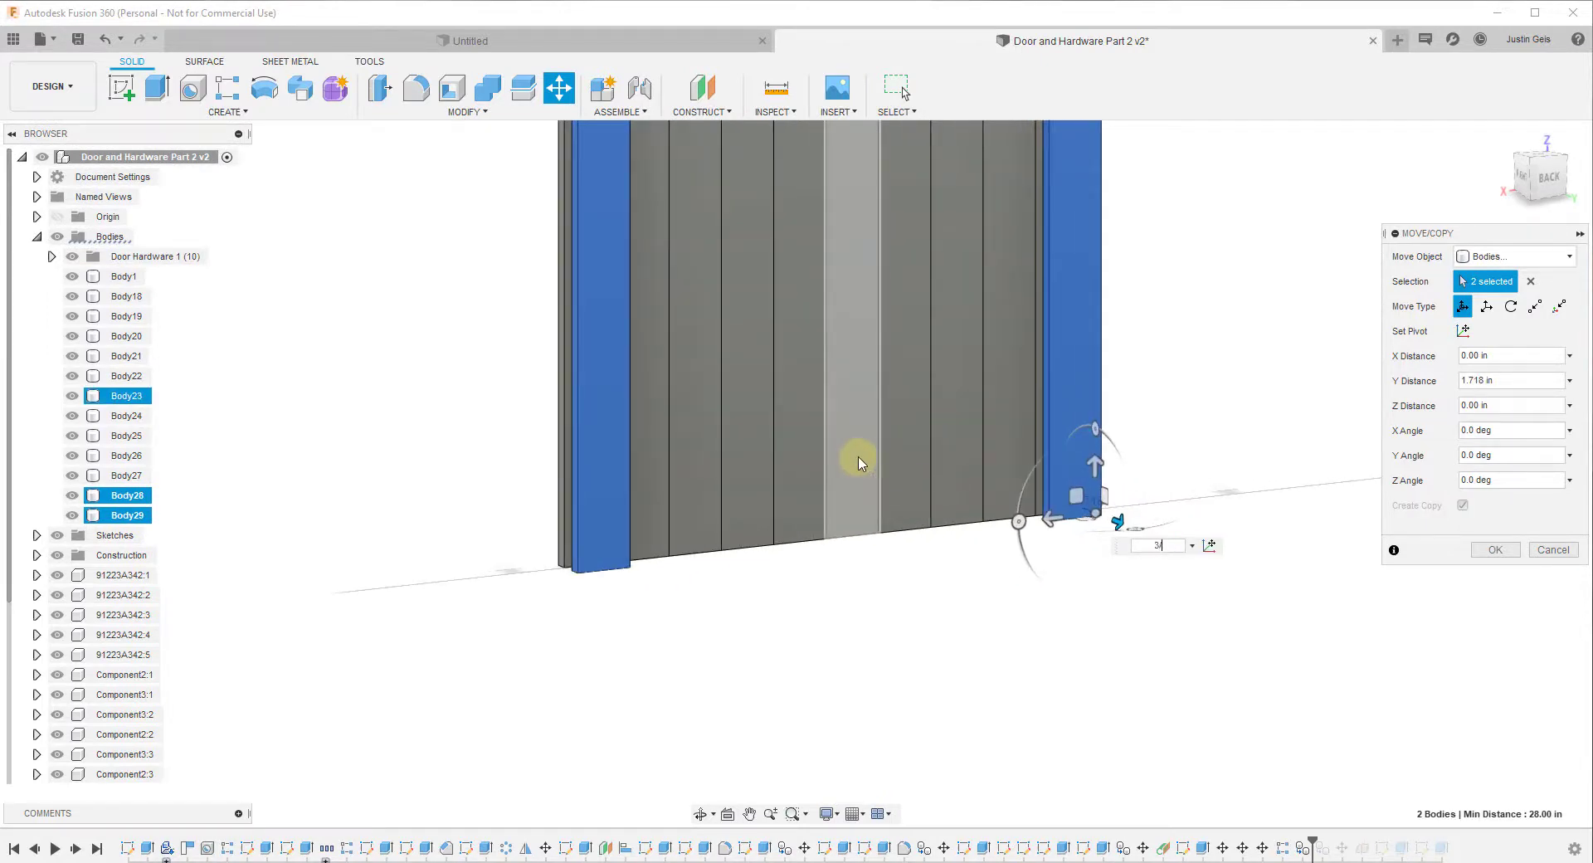
type("3/4")
key("Return")
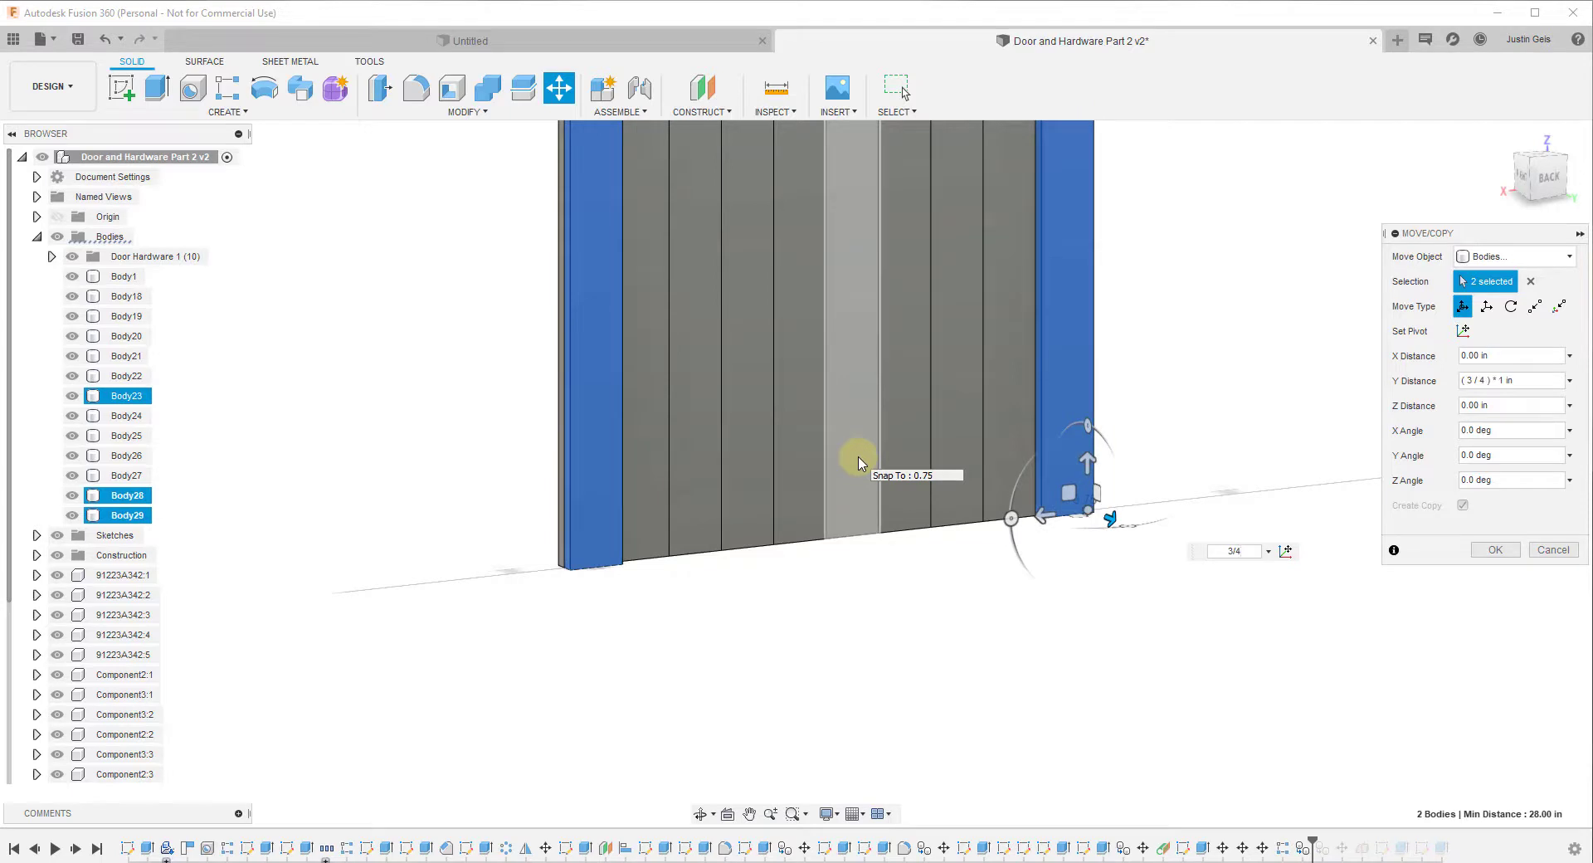
key("Return")
Examine the copied outer boards on the door's back face from their bottom ends up to the rail.
scroll(558, 448, "up", 3)
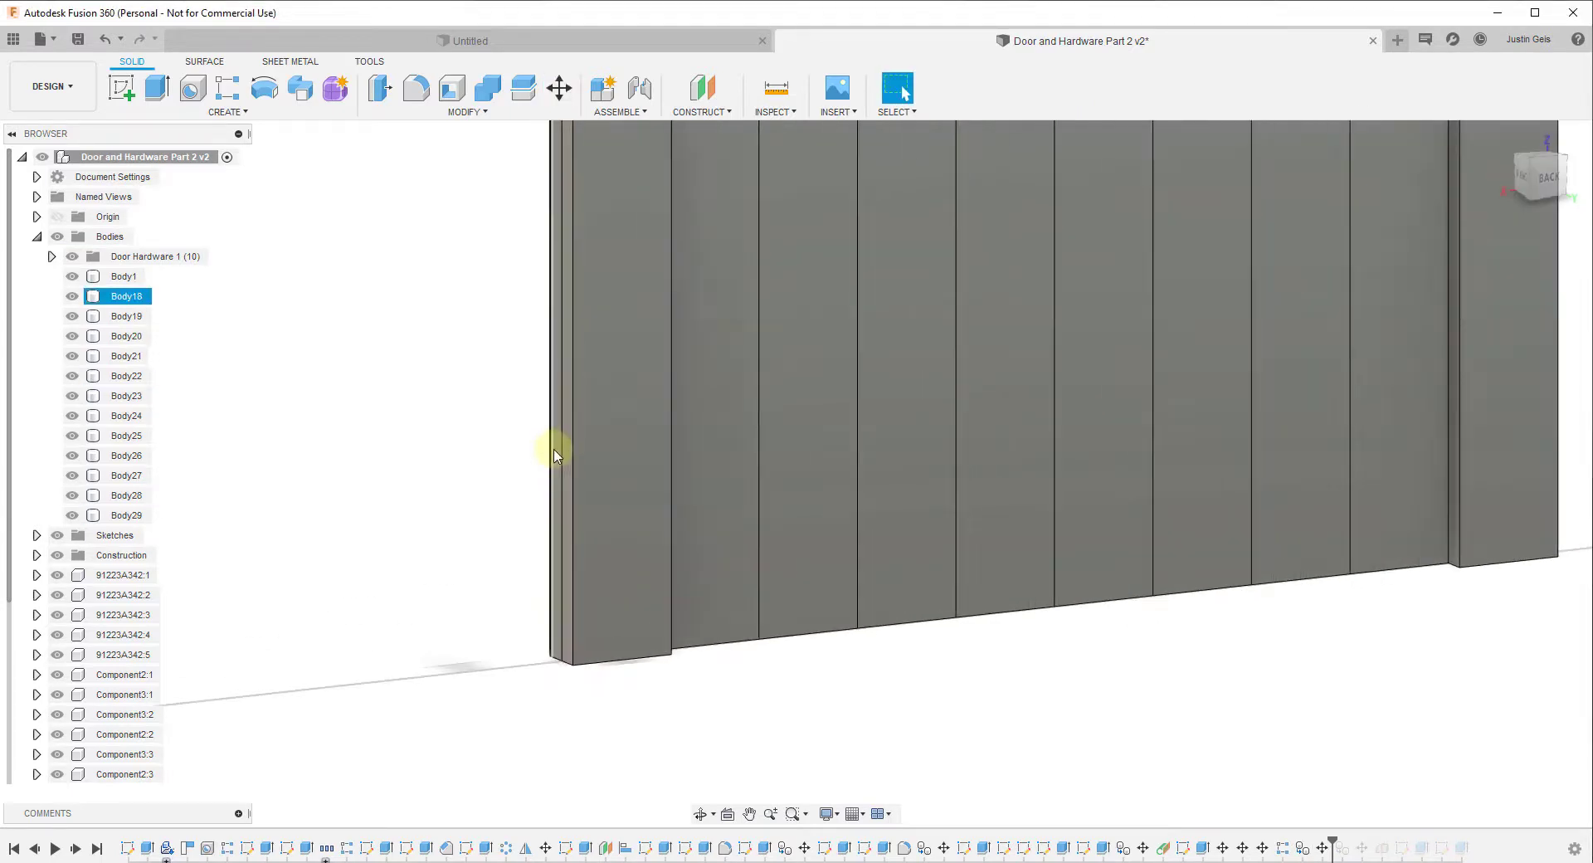
middle_click_drag(559, 448, 543, 545, "shift")
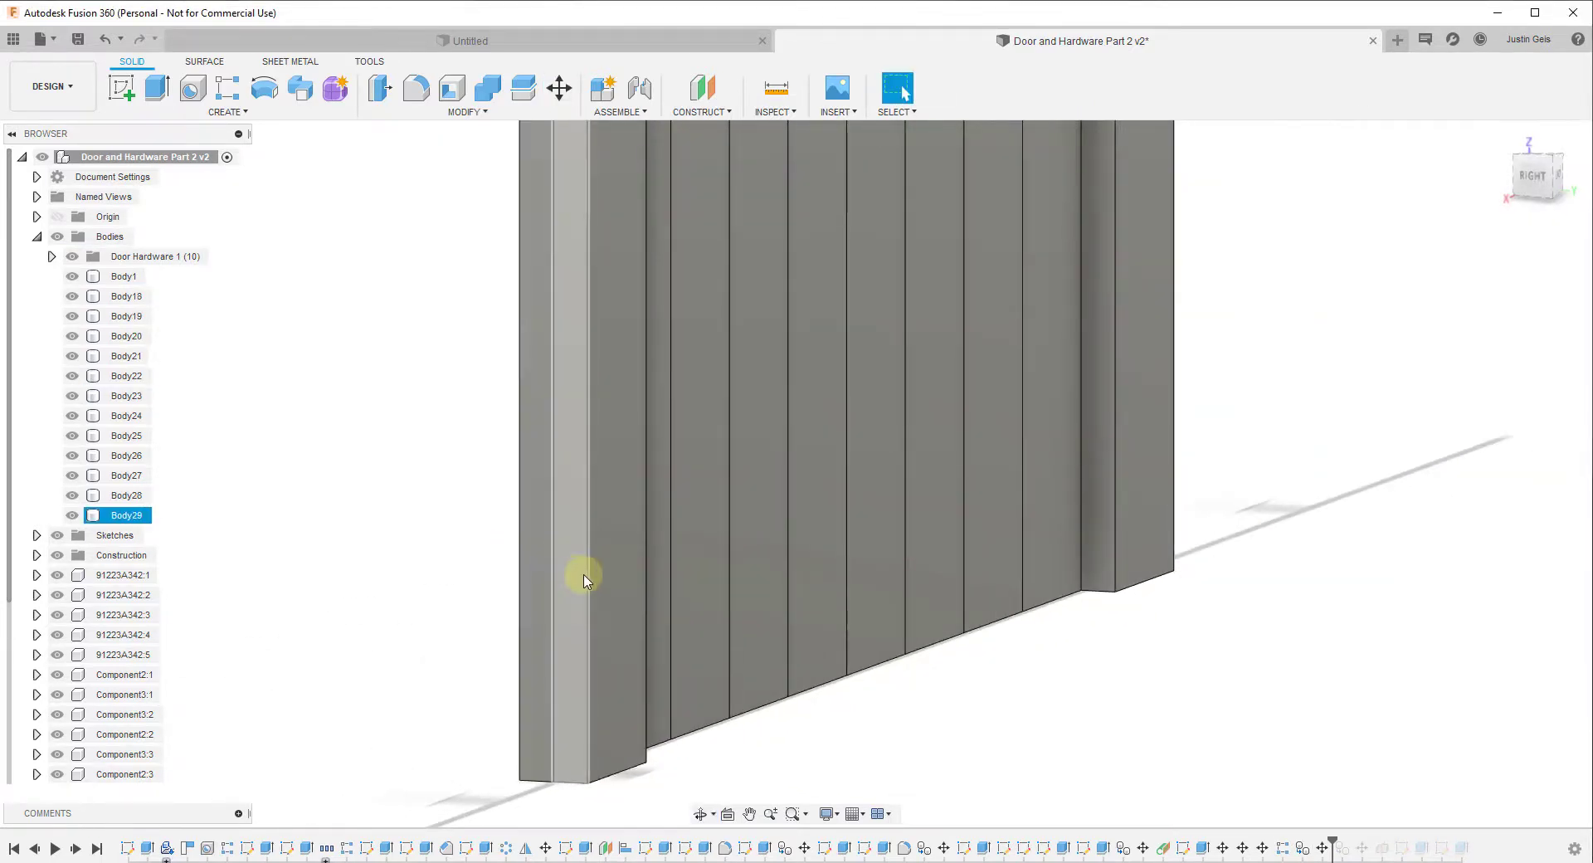
scroll(606, 597, "down", 5)
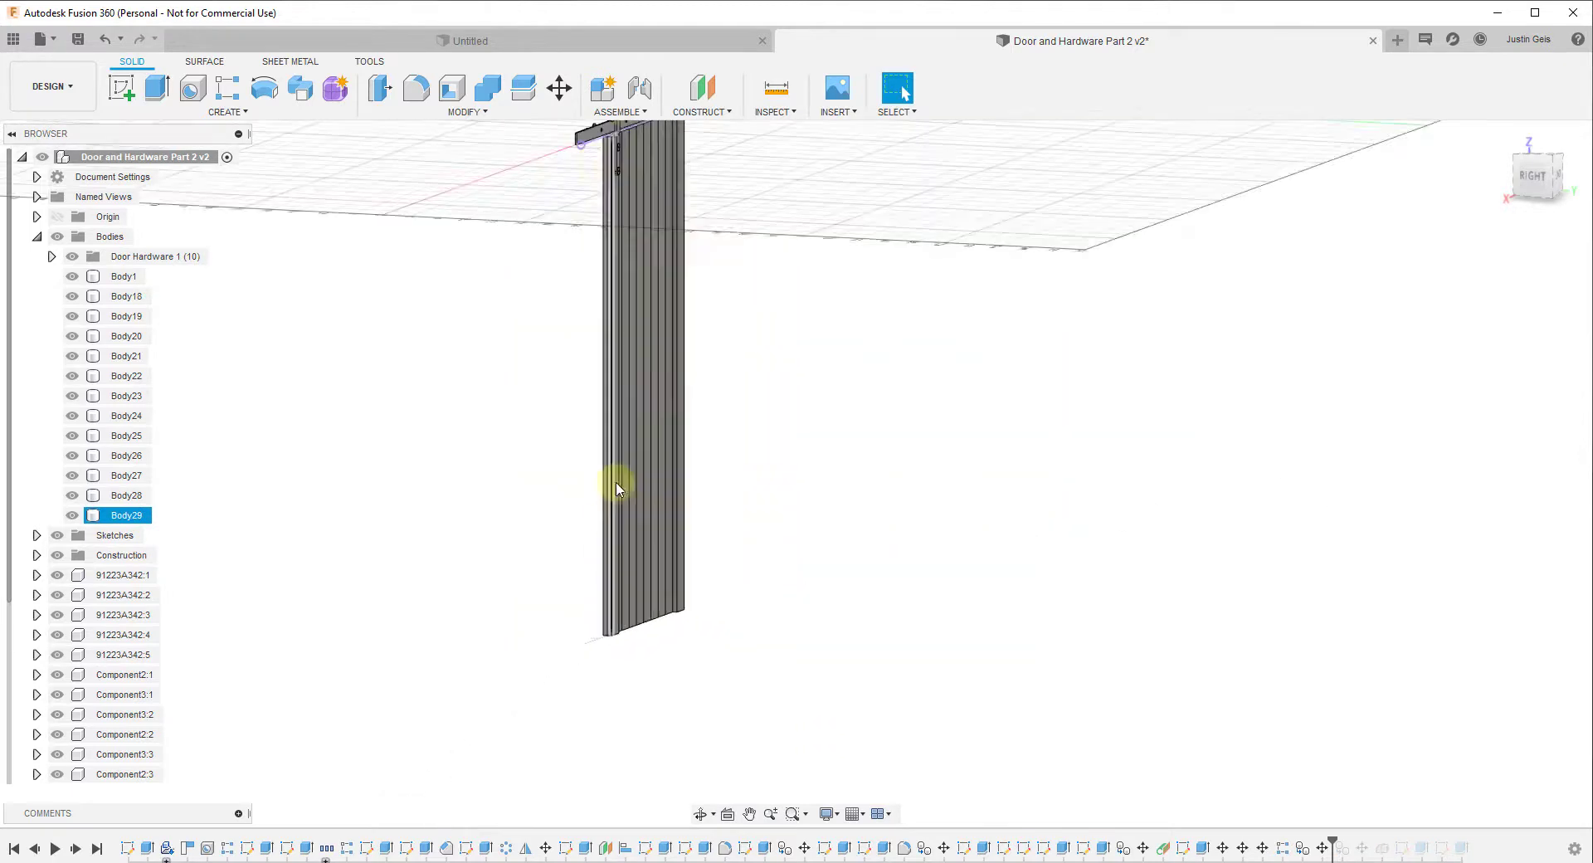
scroll(674, 548, "up", 5)
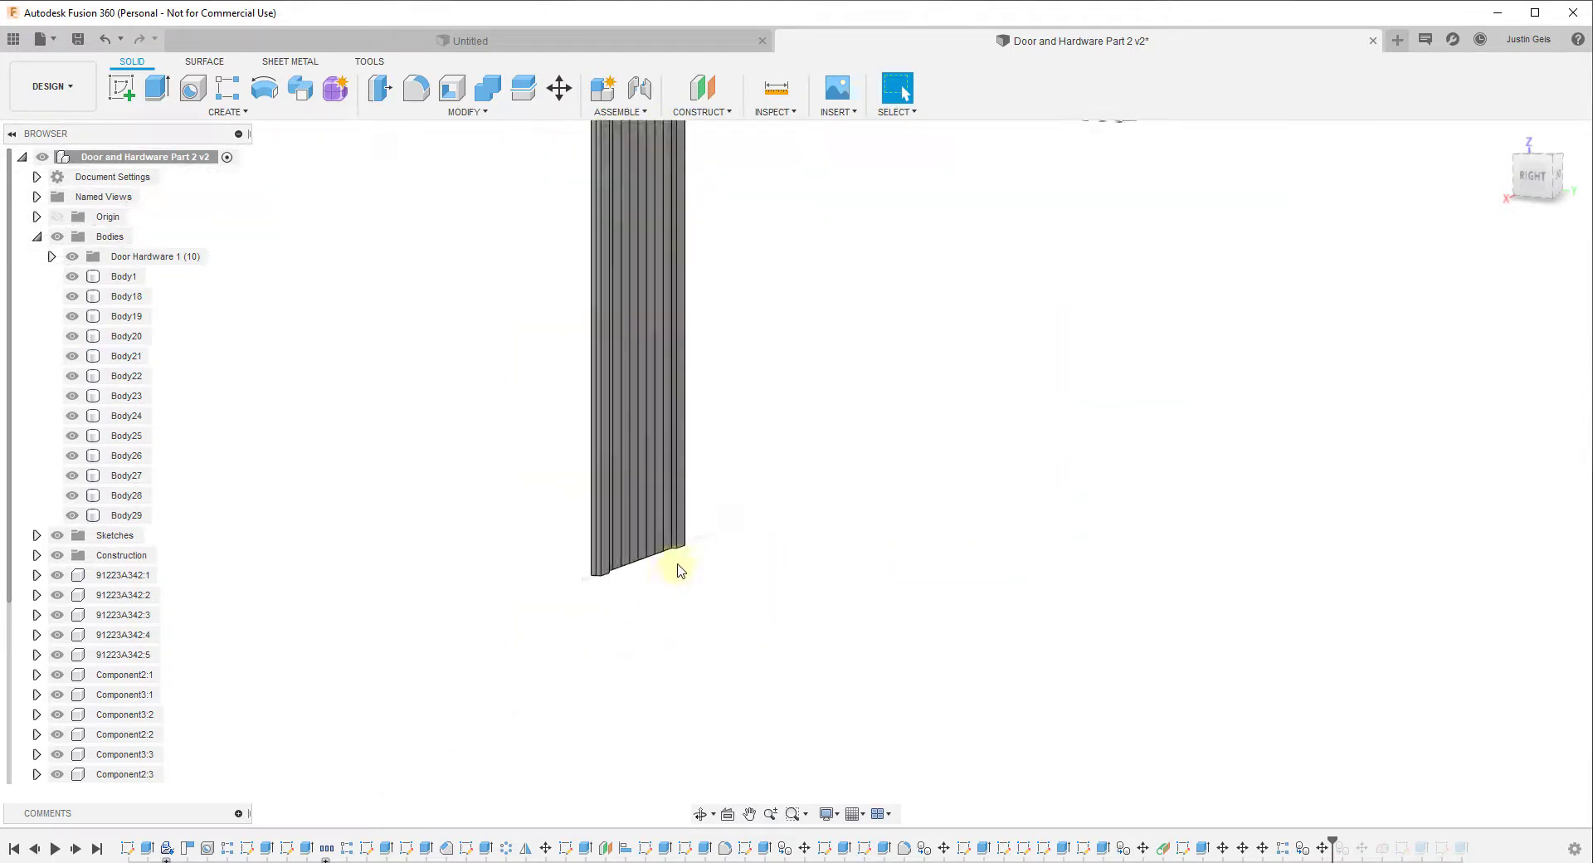
scroll(665, 530, "down", 5)
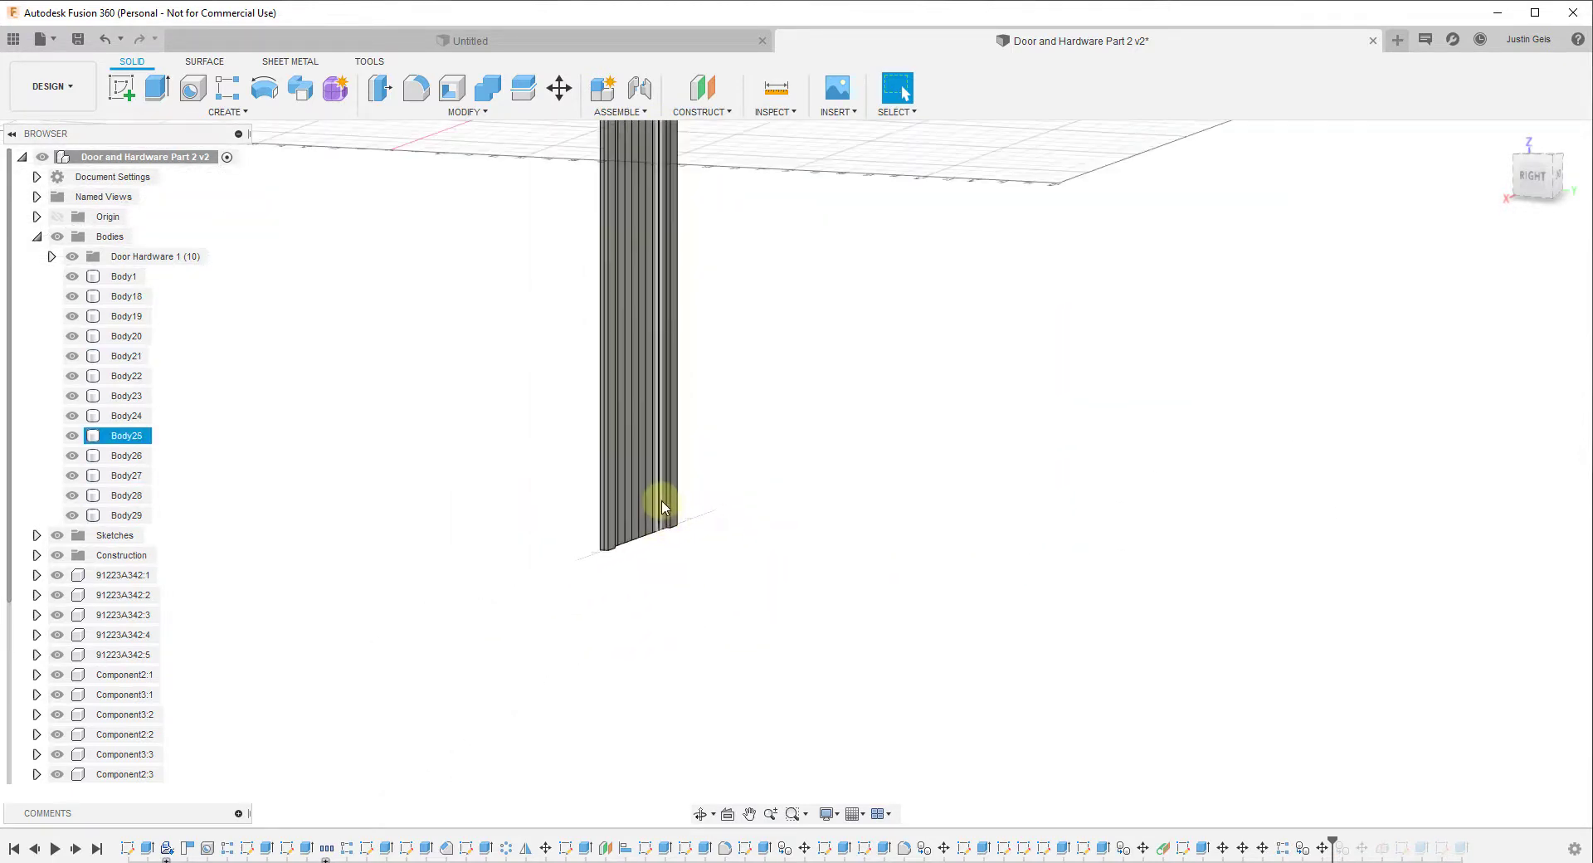
scroll(664, 249, "up", 3)
scroll(665, 234, "up", 2)
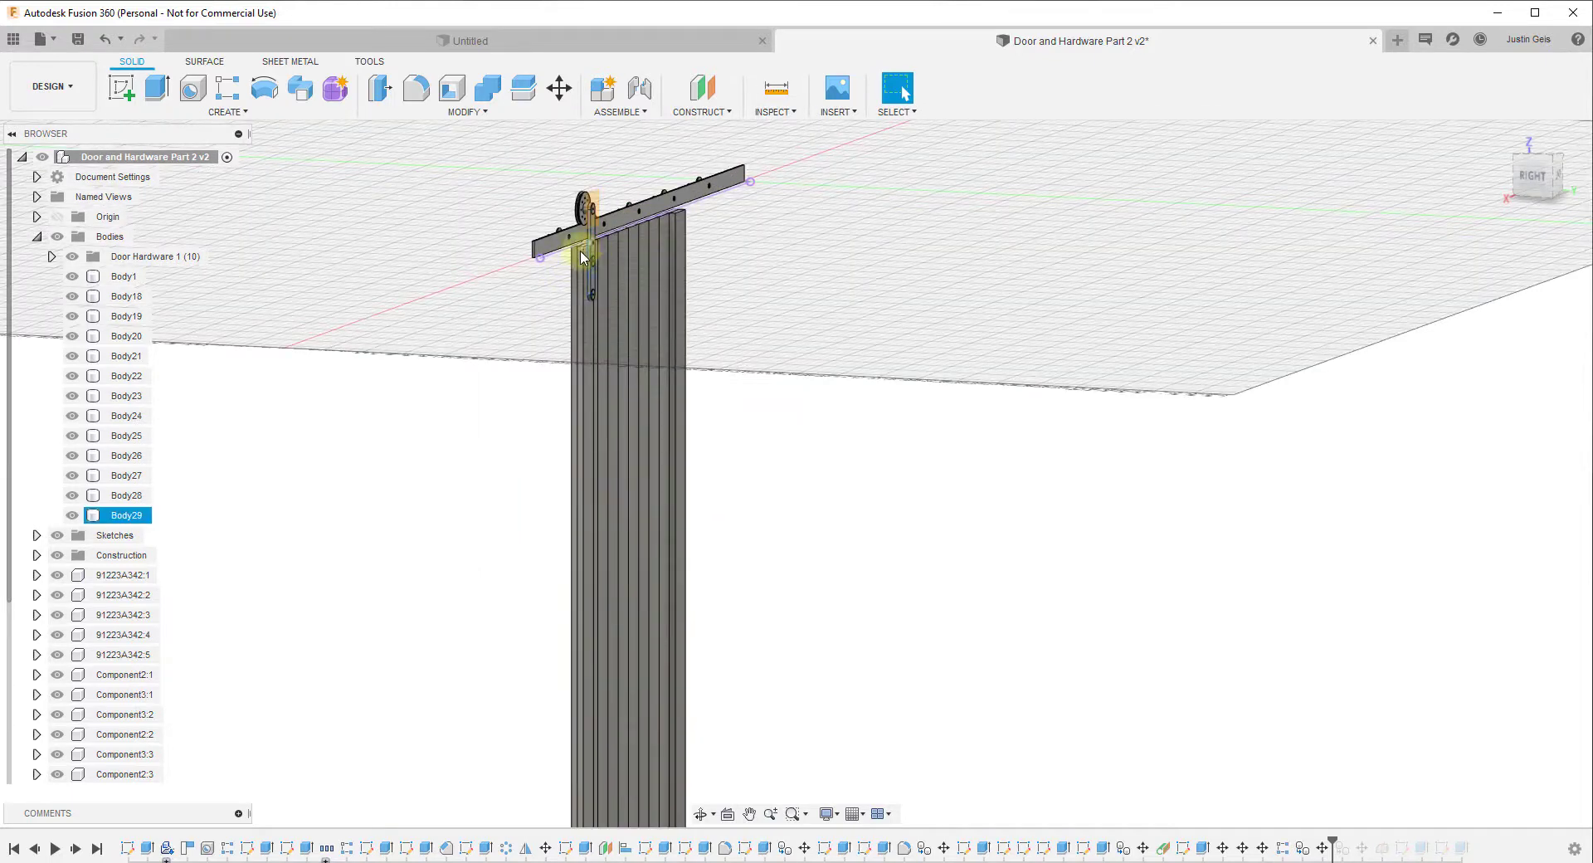
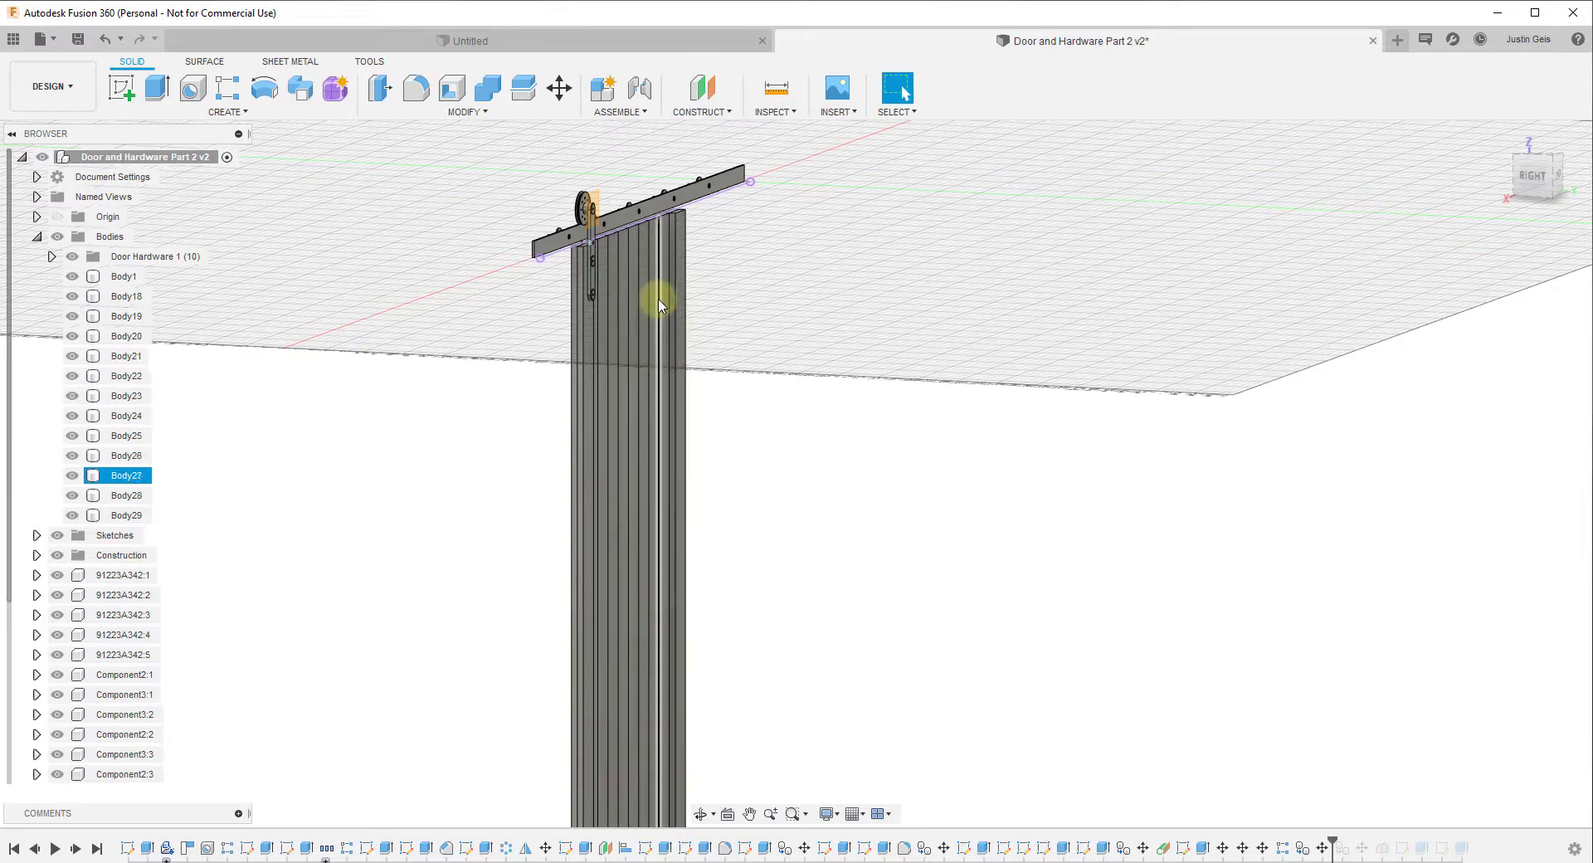
Start a sketch on the inner side face of the copied board at the door edge away from the hanger.
scroll(579, 218, "up", 5)
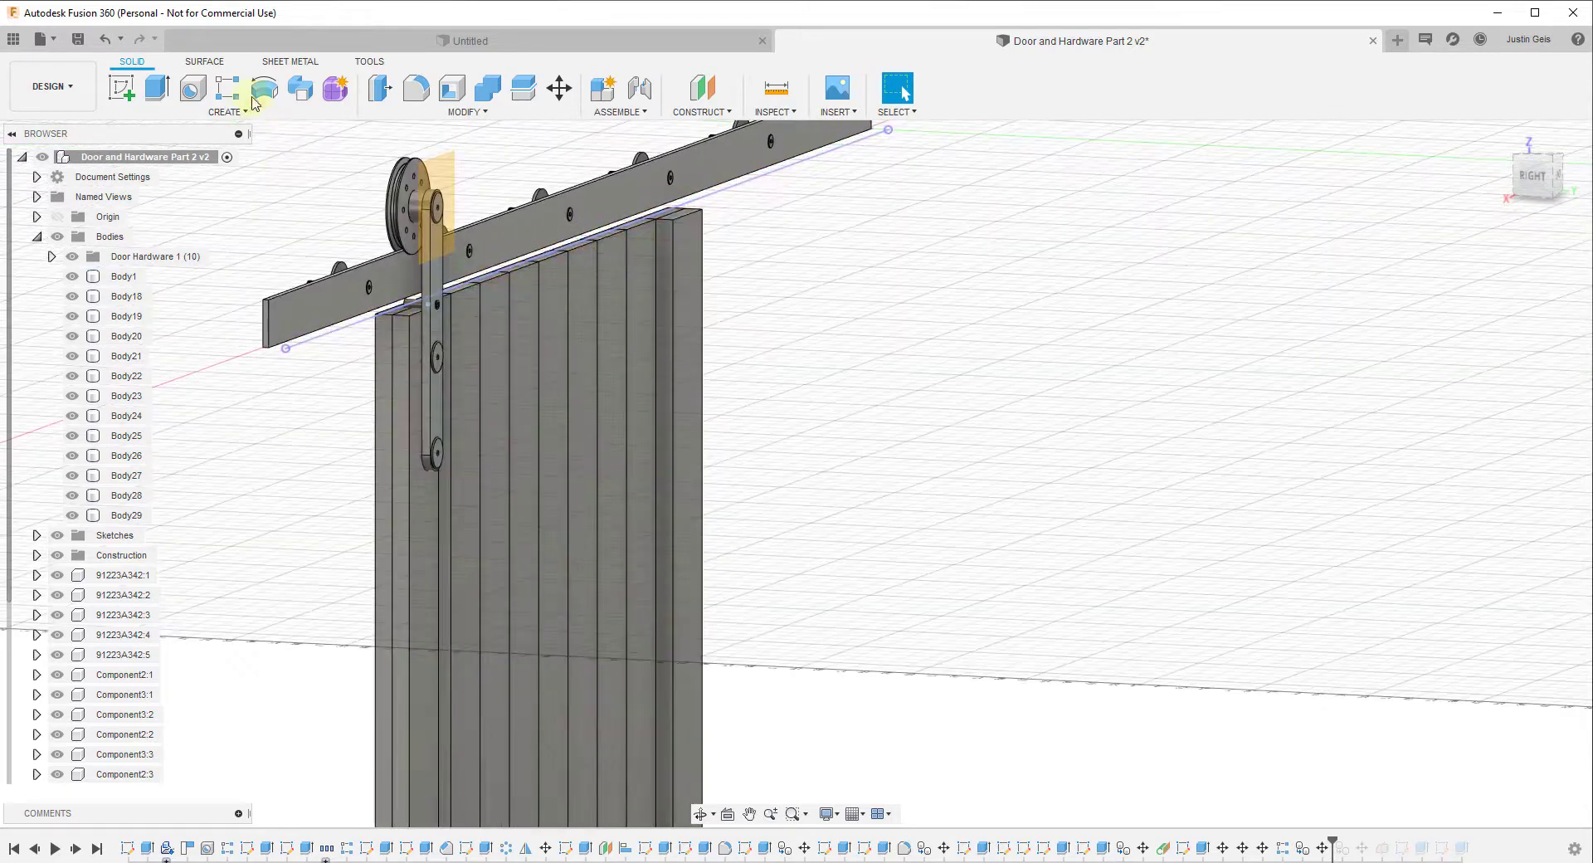
left_click(126, 87)
left_click(667, 249)
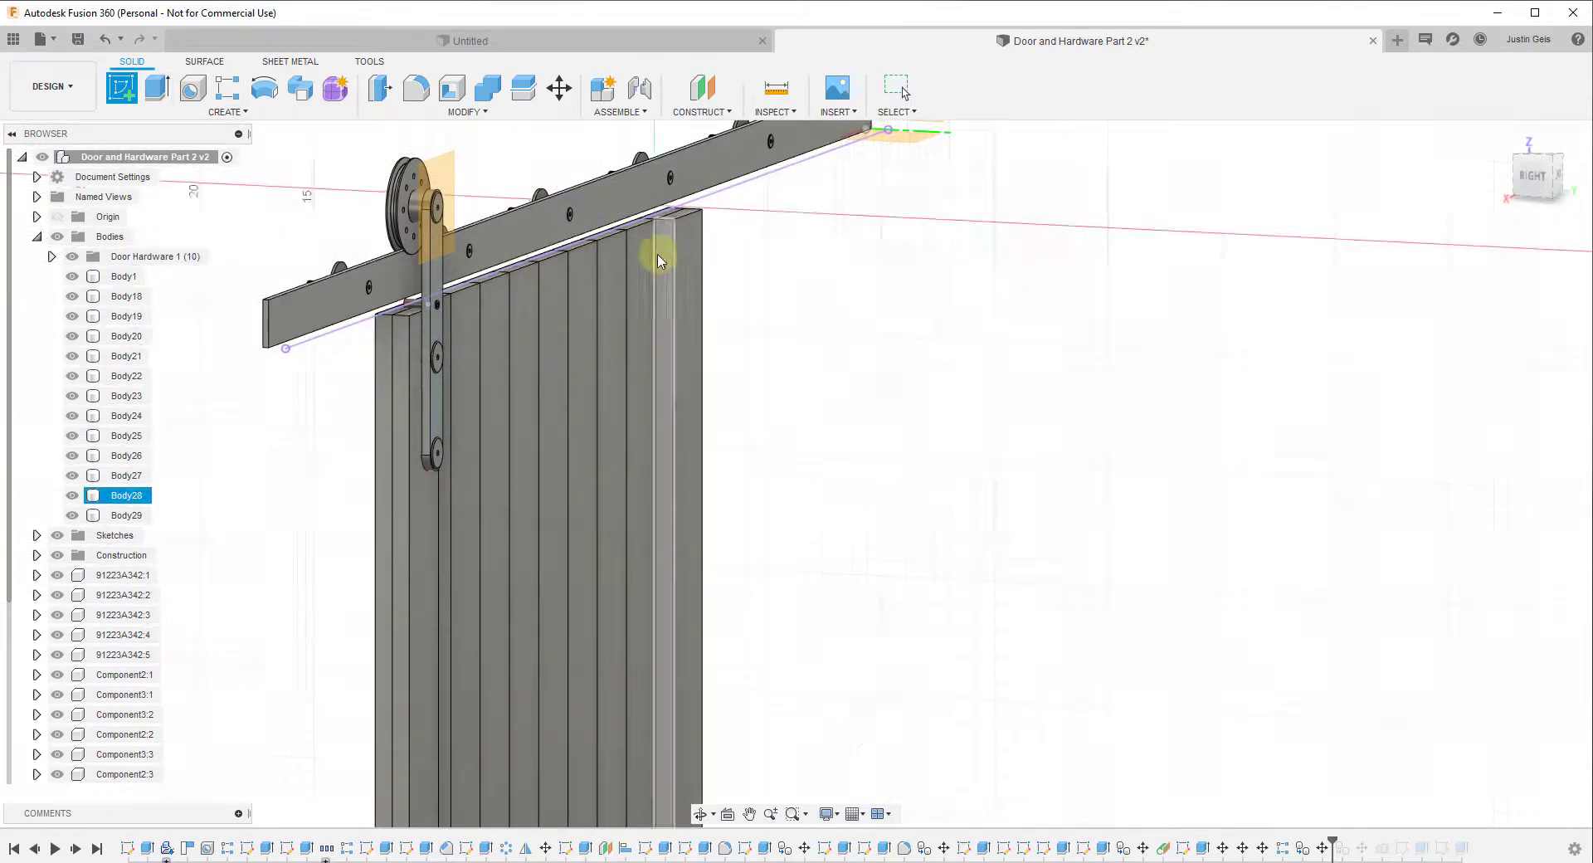
left_click(668, 247)
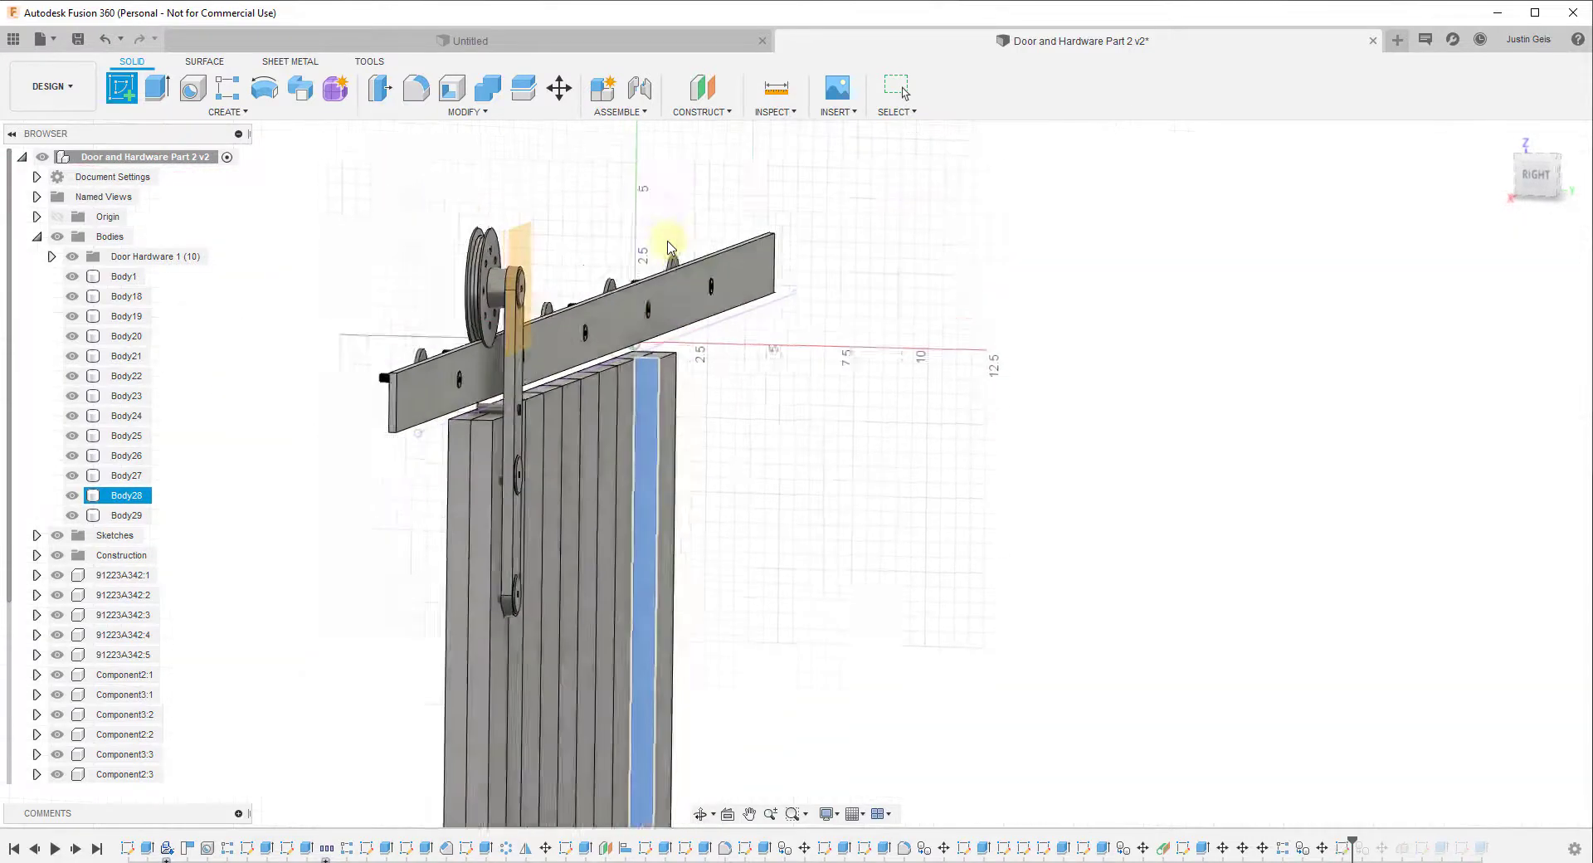
Draw a 3.5 in vertical line down from the copied board's top corner, along its contact edge with the door boards.
key("l")
scroll(792, 473, "up", 5)
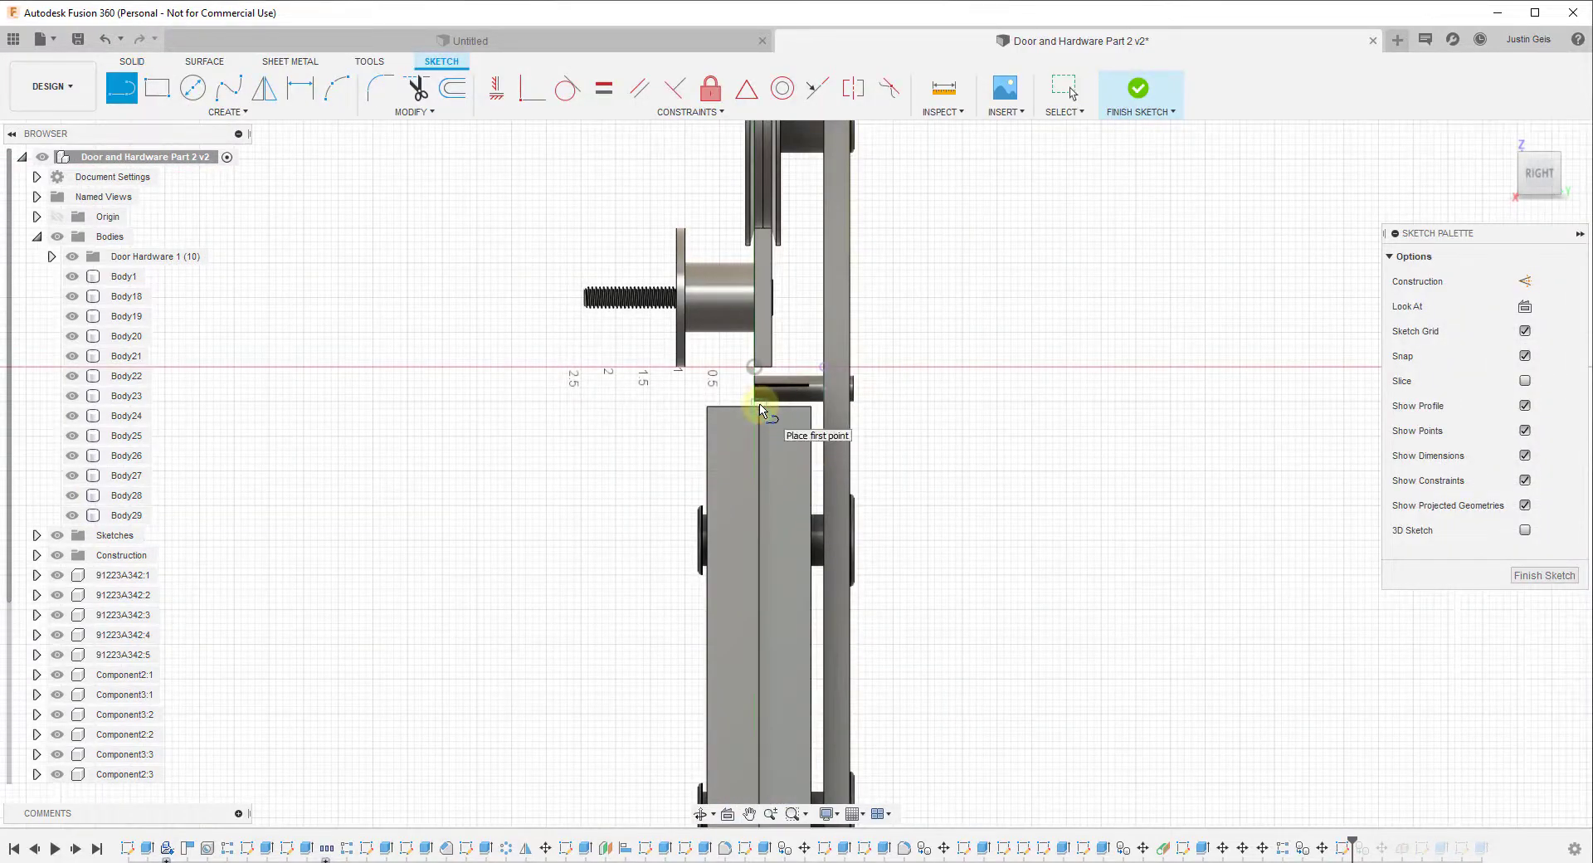
left_click(761, 408)
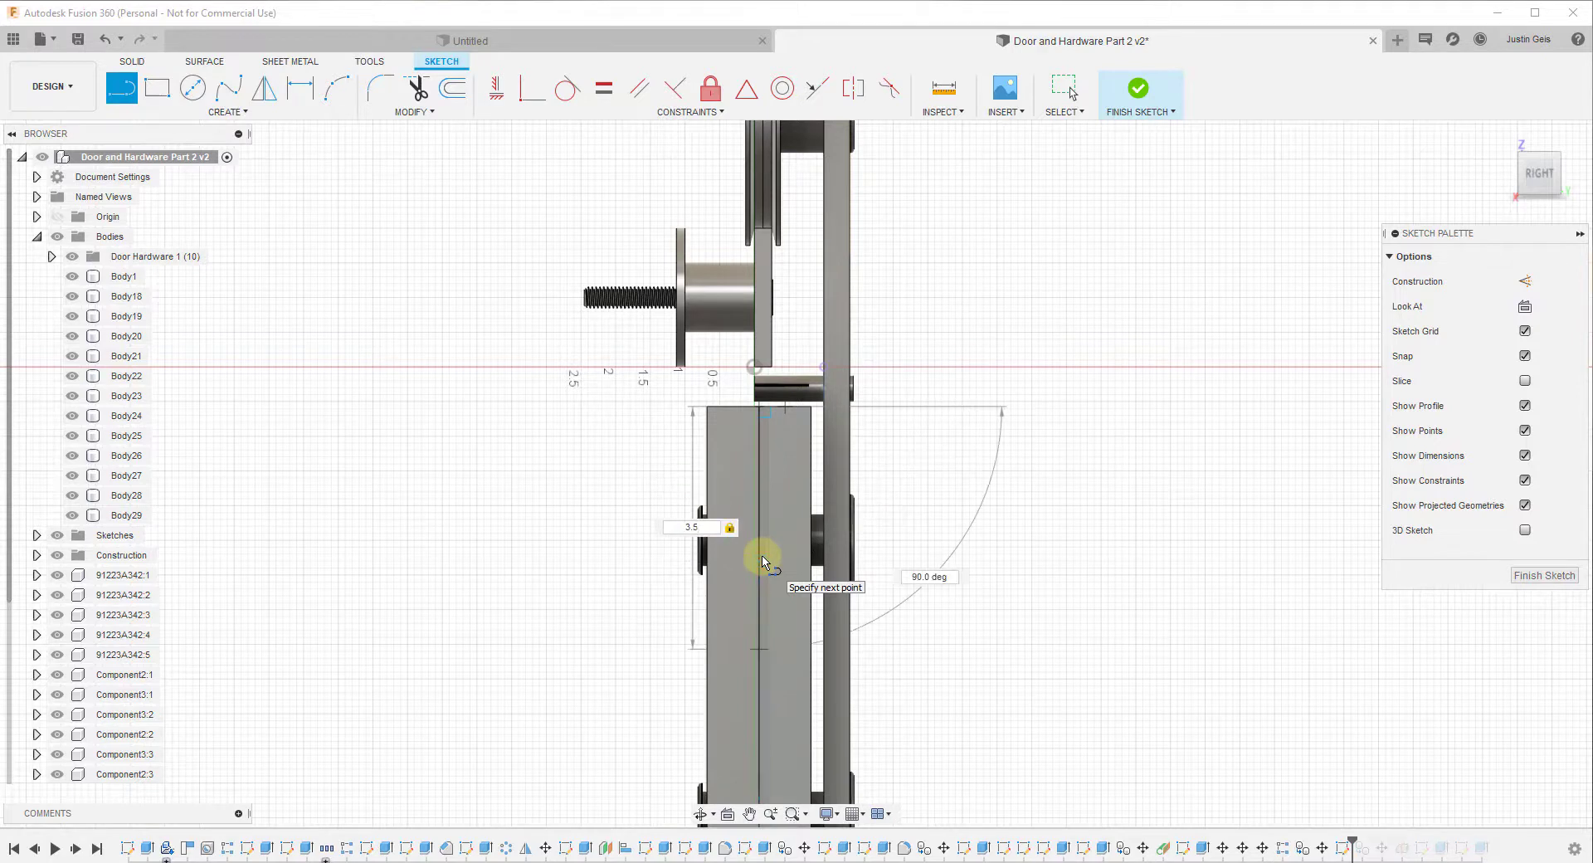
key("Tab")
scroll(760, 563, "down", 3)
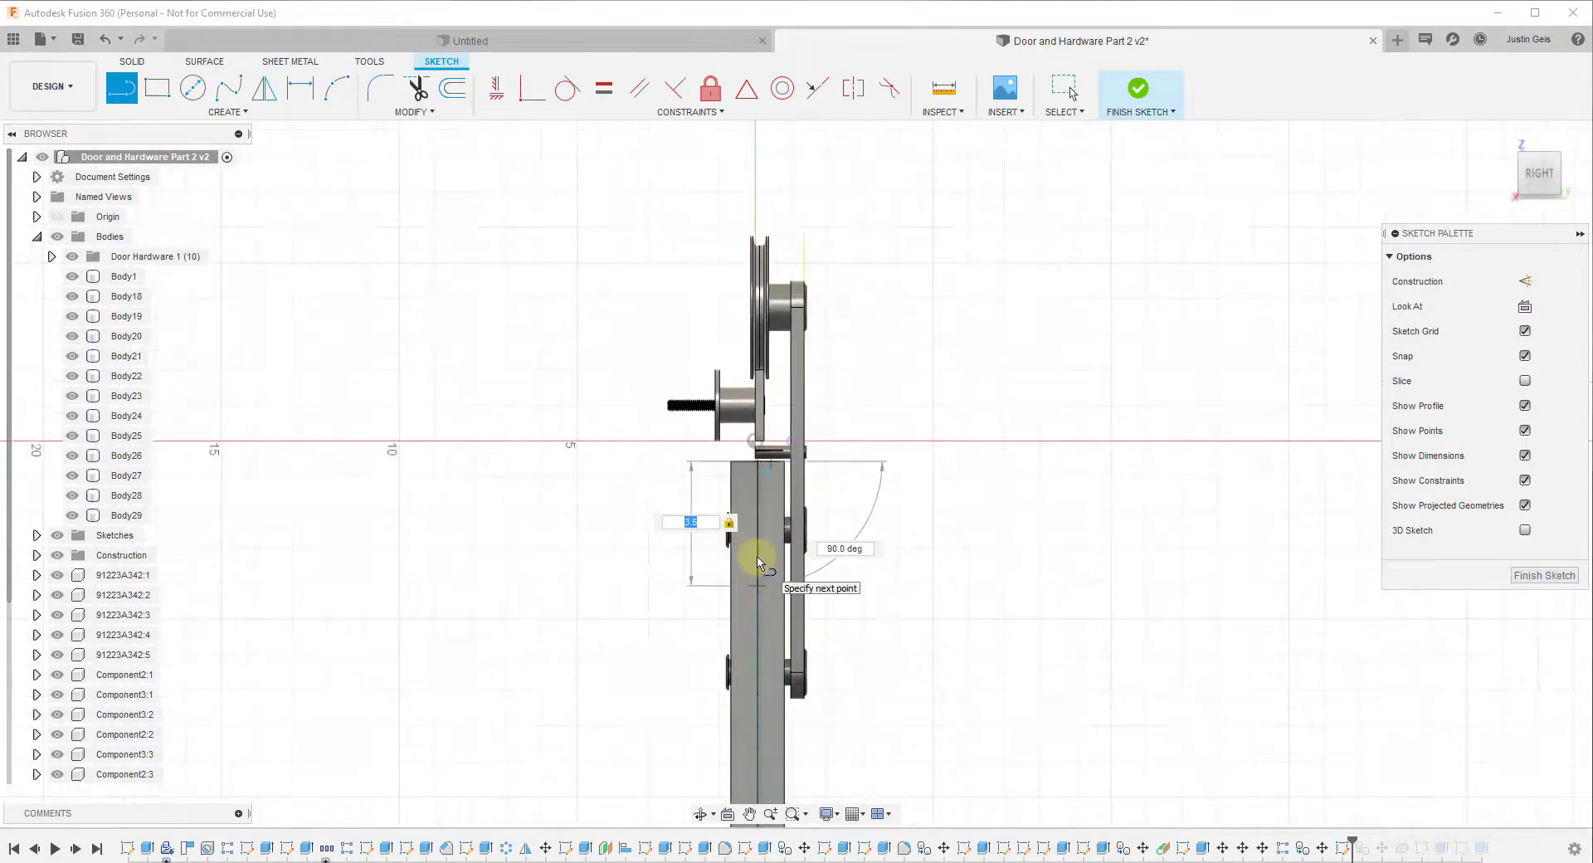
left_click(758, 584)
Draw a horizontal line from the vertical line's lower end to the hanger-side edge, and a 3.5 by 0.75 in rectangle back to the top corner.
scroll(755, 587, "up", 4)
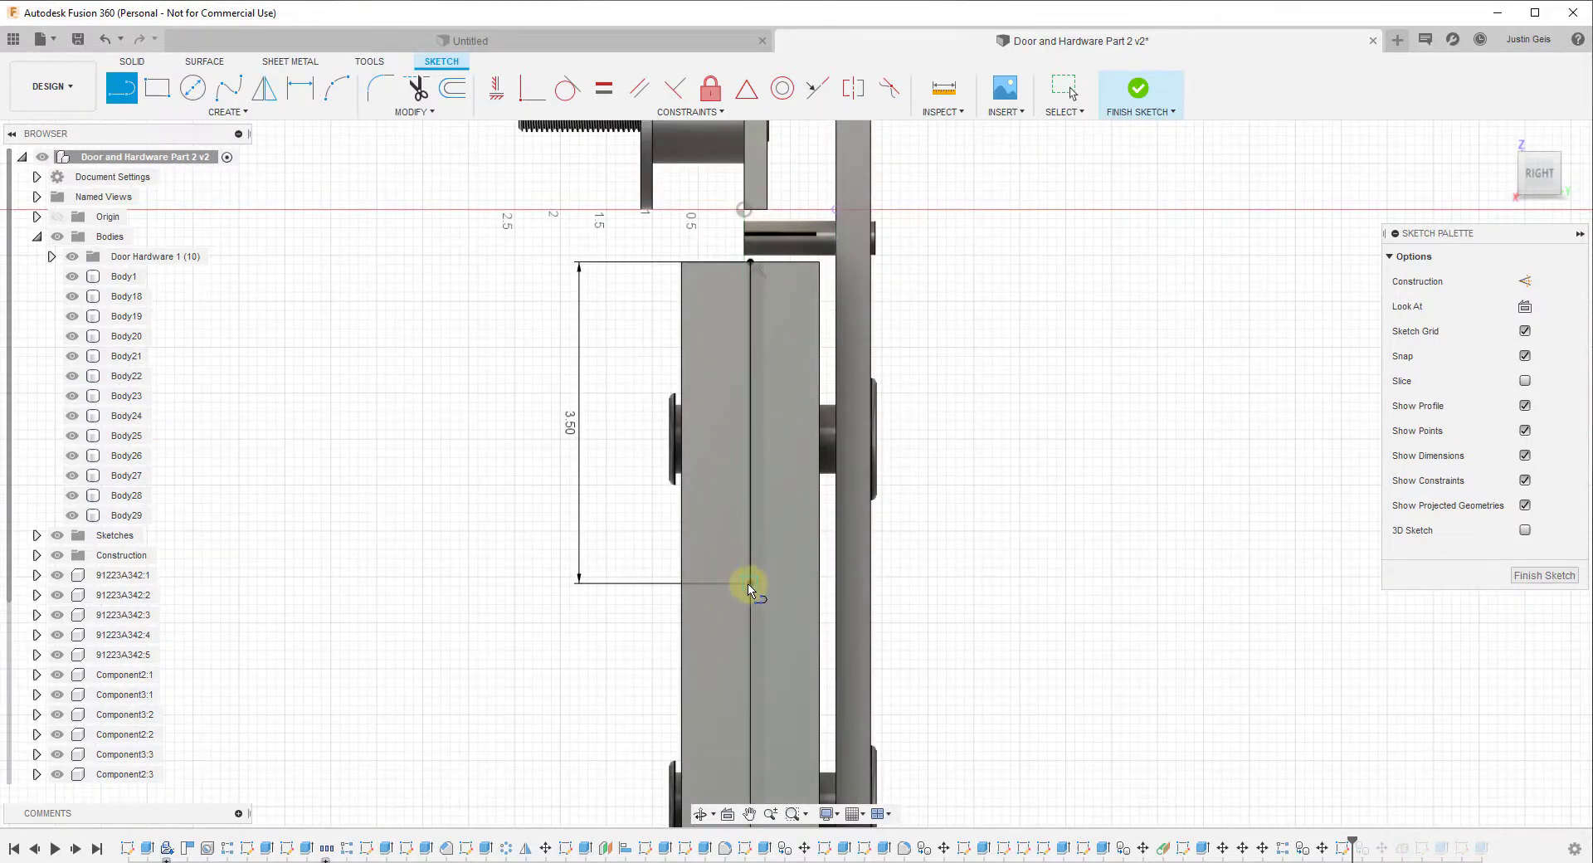
left_click(820, 585)
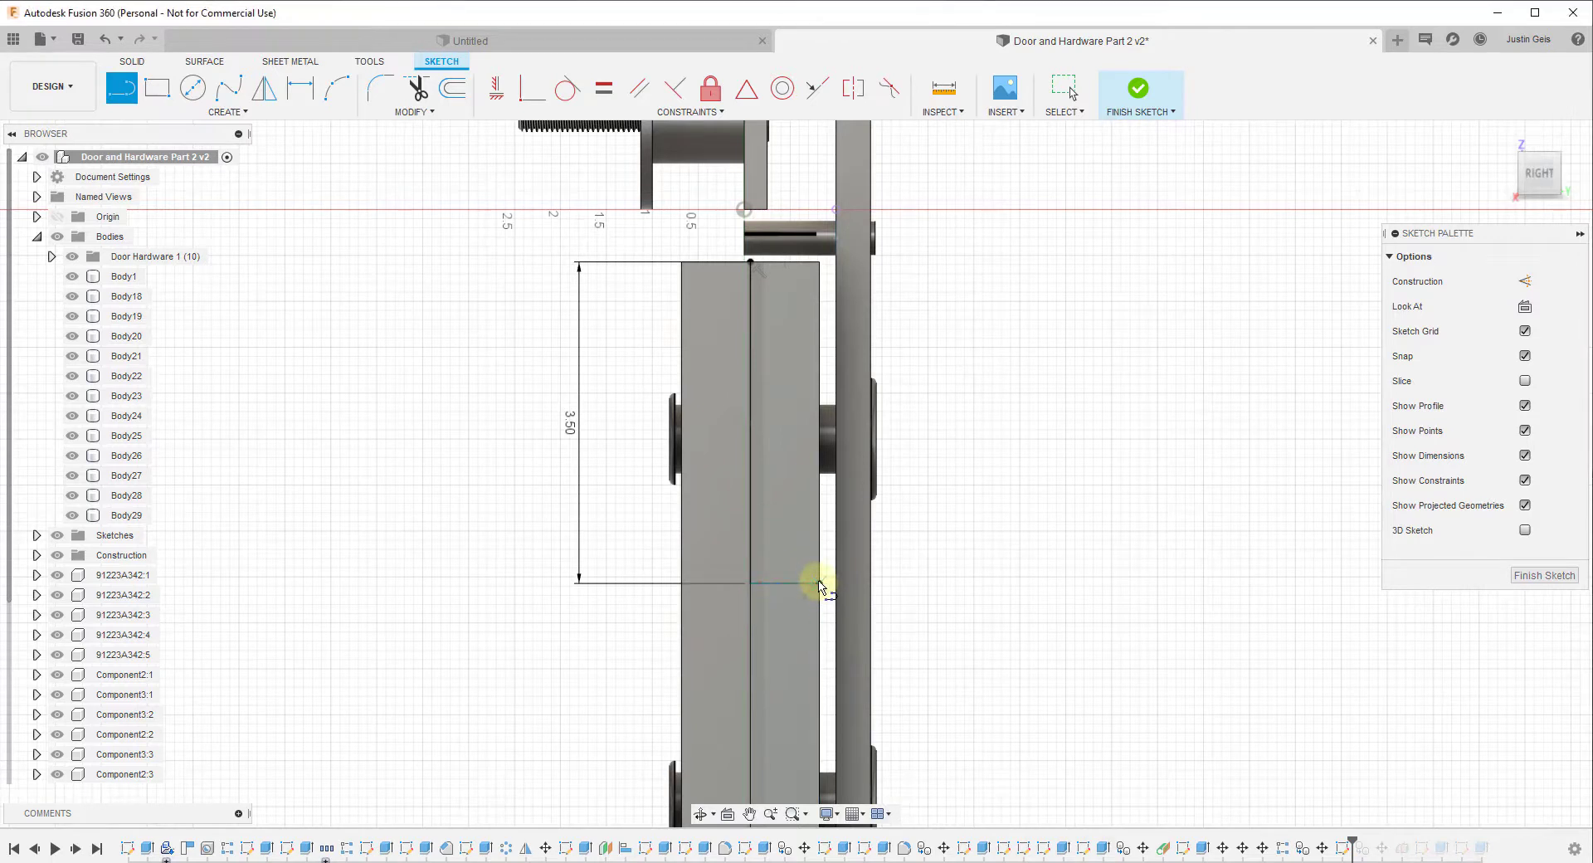
key("r")
left_click(751, 264)
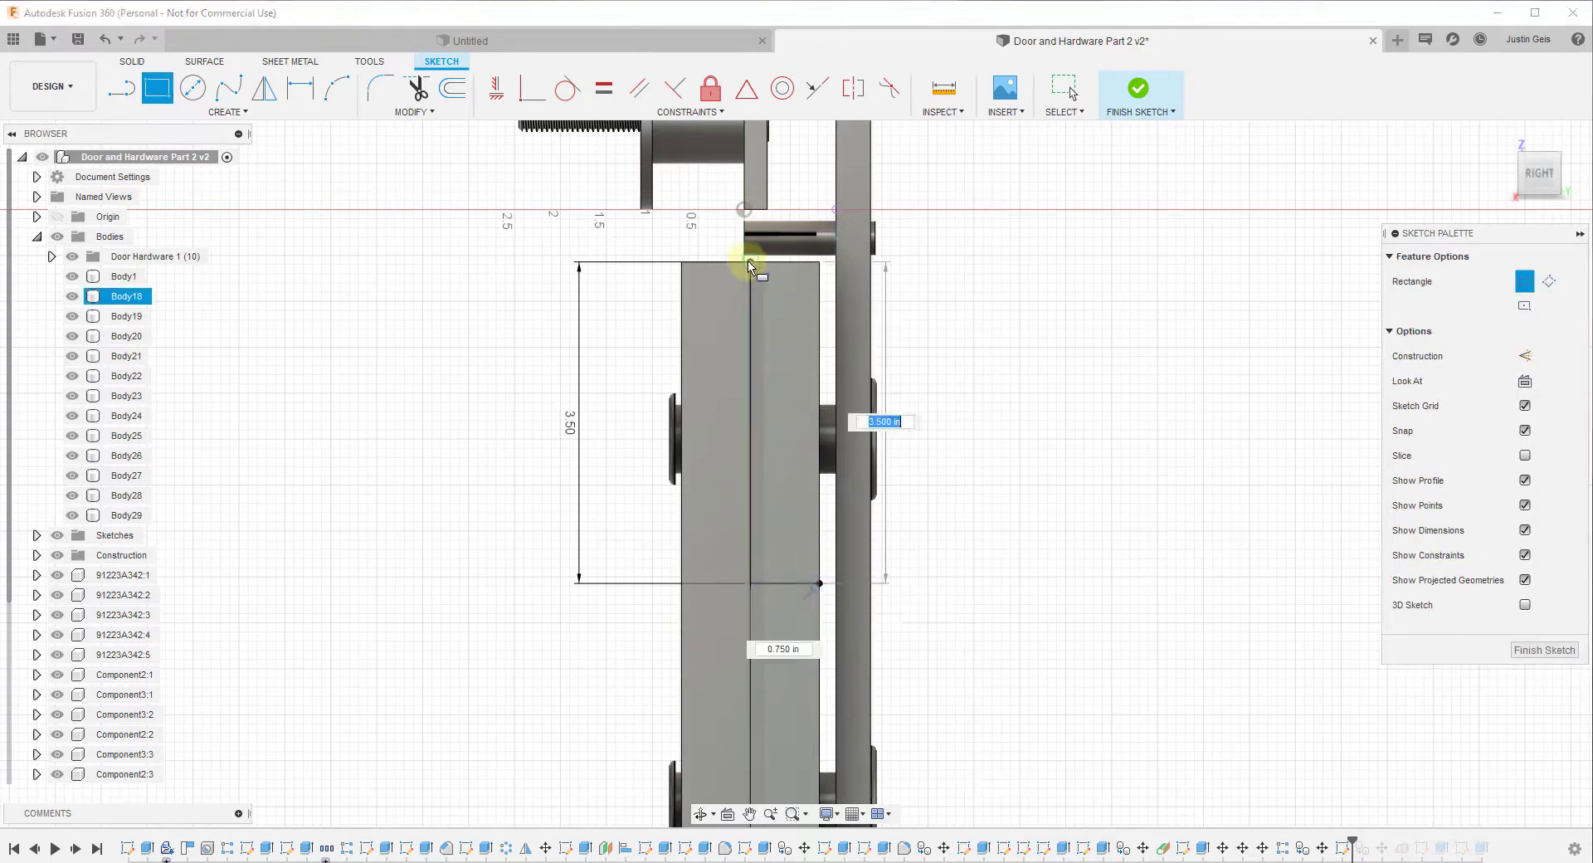
Complete the 0.75 by 3.5 in rectangle at the horizontal line's outer endpoint and finish the sketch.
left_click(820, 583)
left_click(1524, 645)
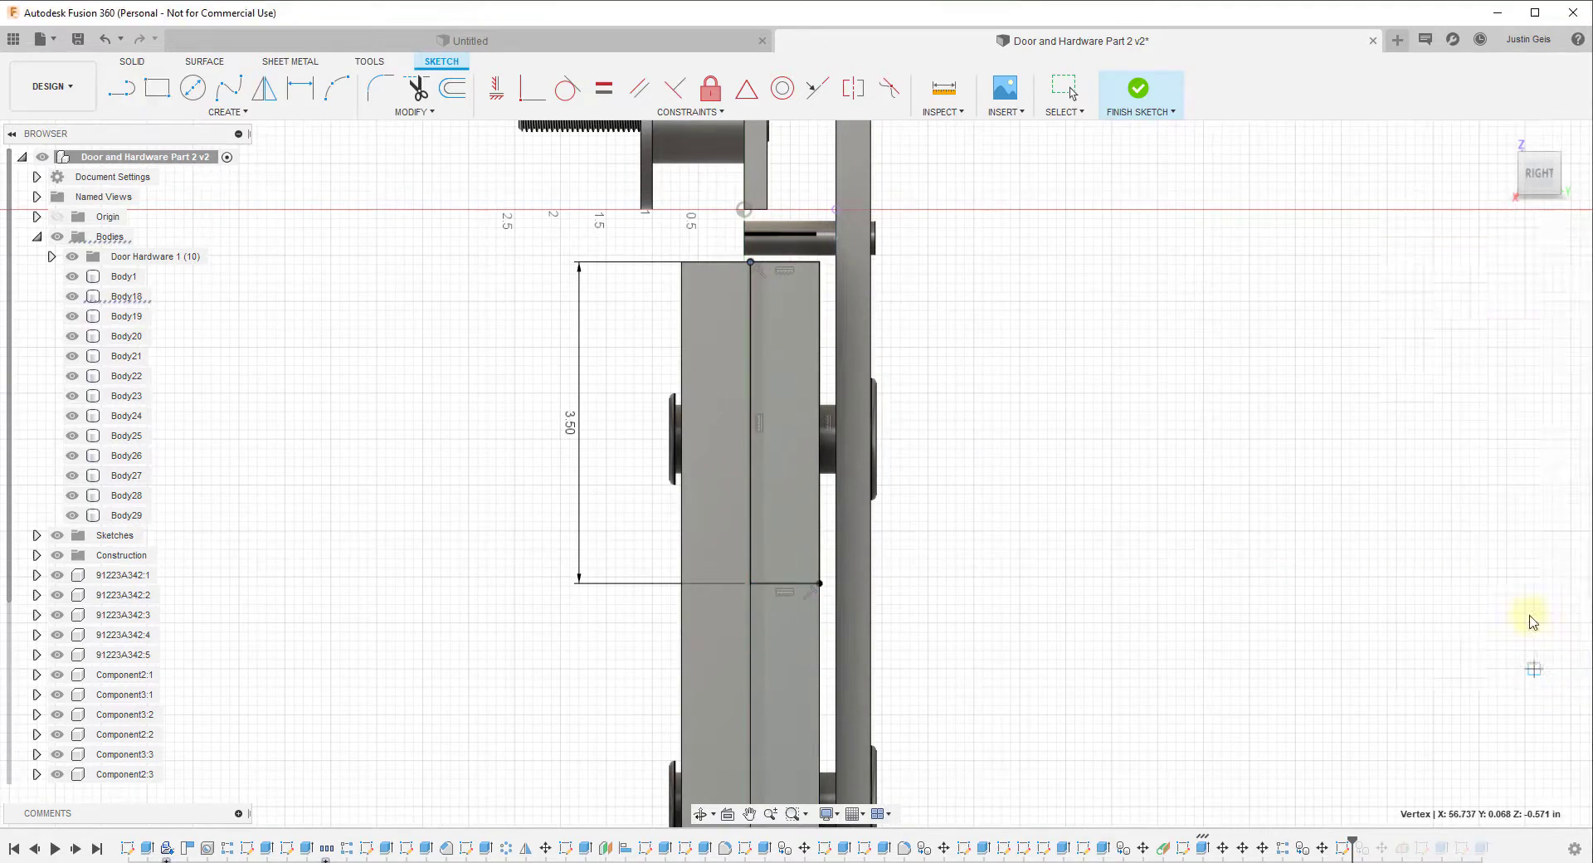
left_click(1502, 139)
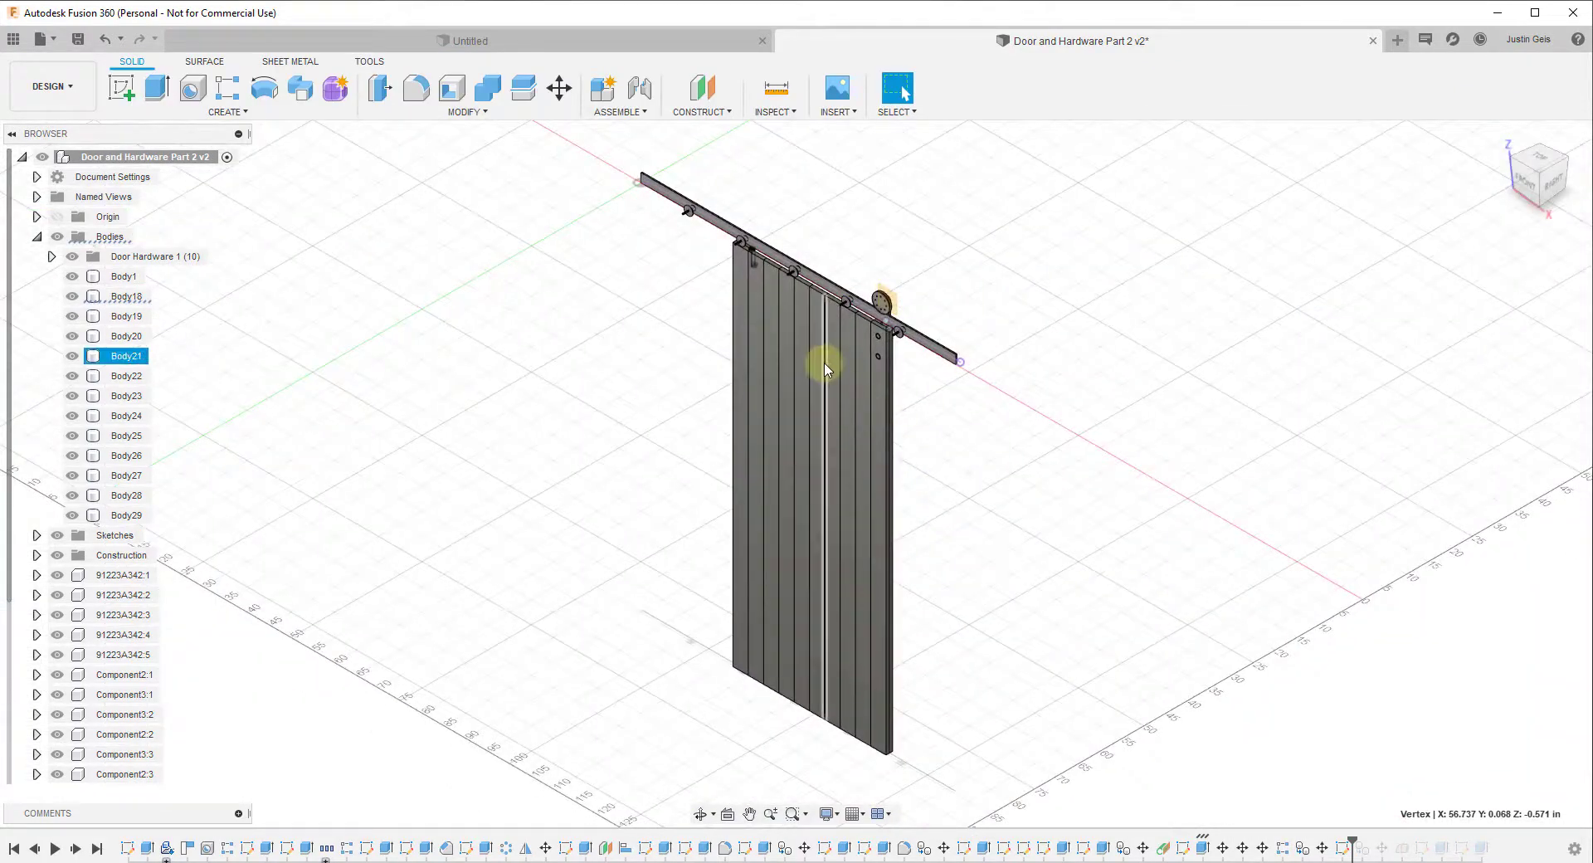
Start extruding the sketched rectangle about 4.4 in across the door's back toward the hanger side.
middle_click_drag(822, 358, 1081, 261, "shift")
scroll(1082, 261, "up", 8)
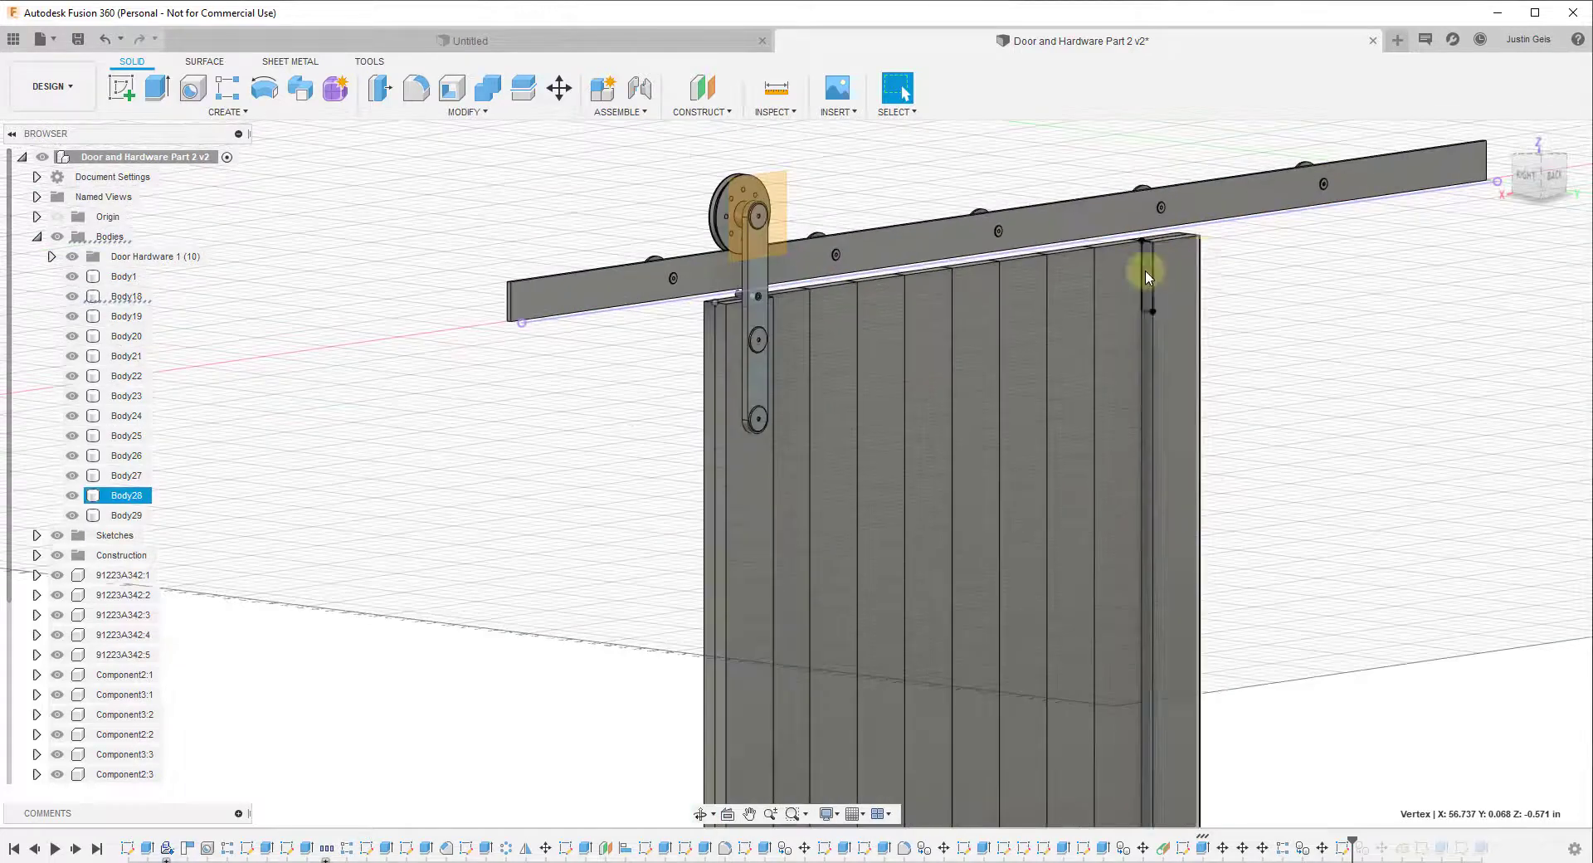
left_click(153, 89)
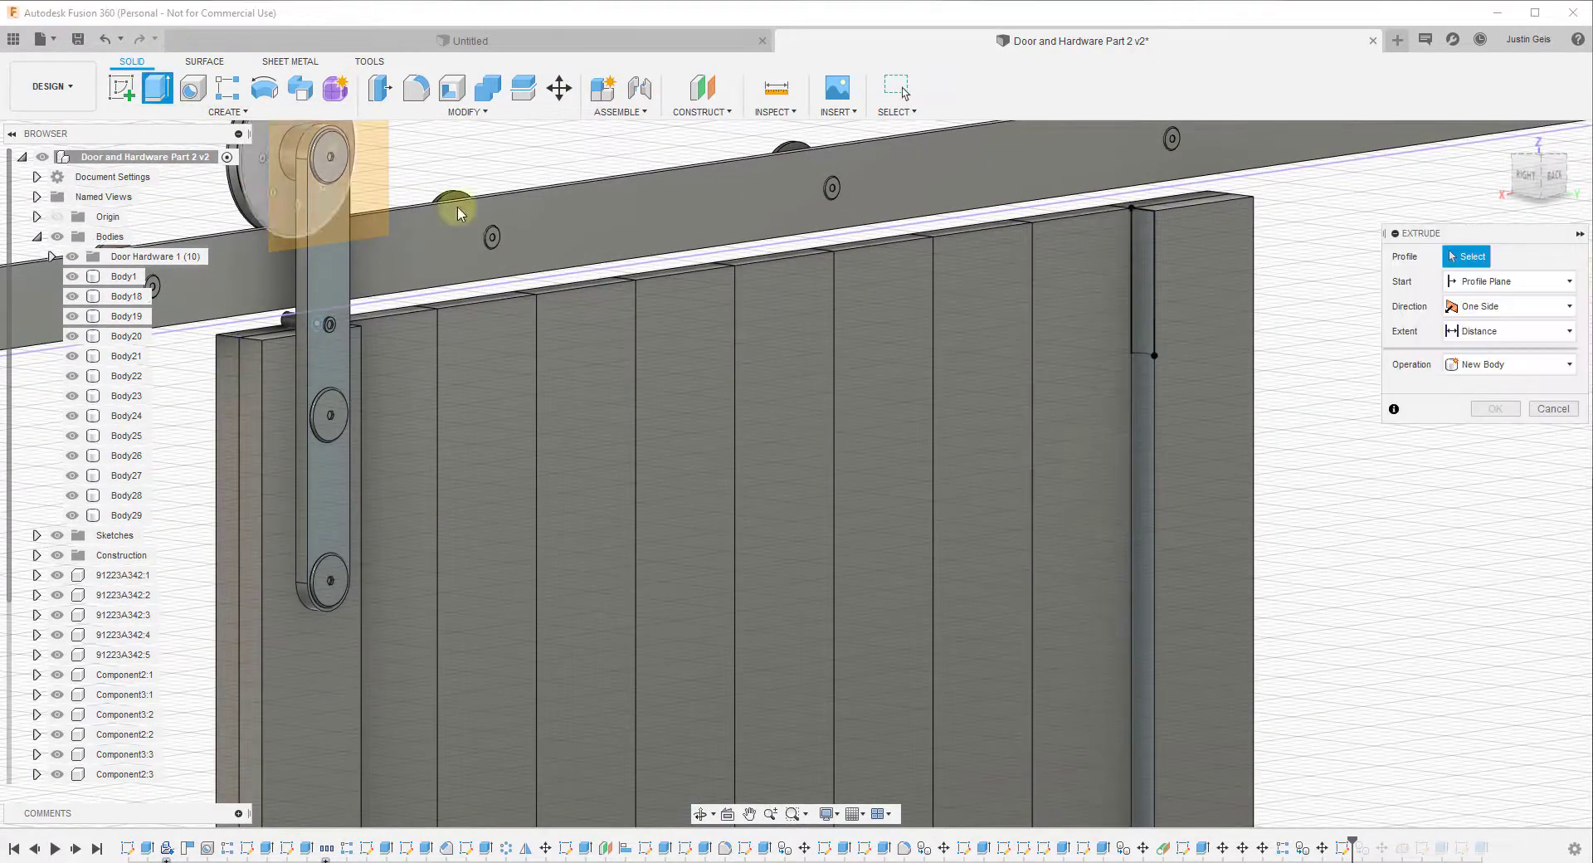
left_click(1144, 299)
left_click_drag(1145, 299, 1007, 307)
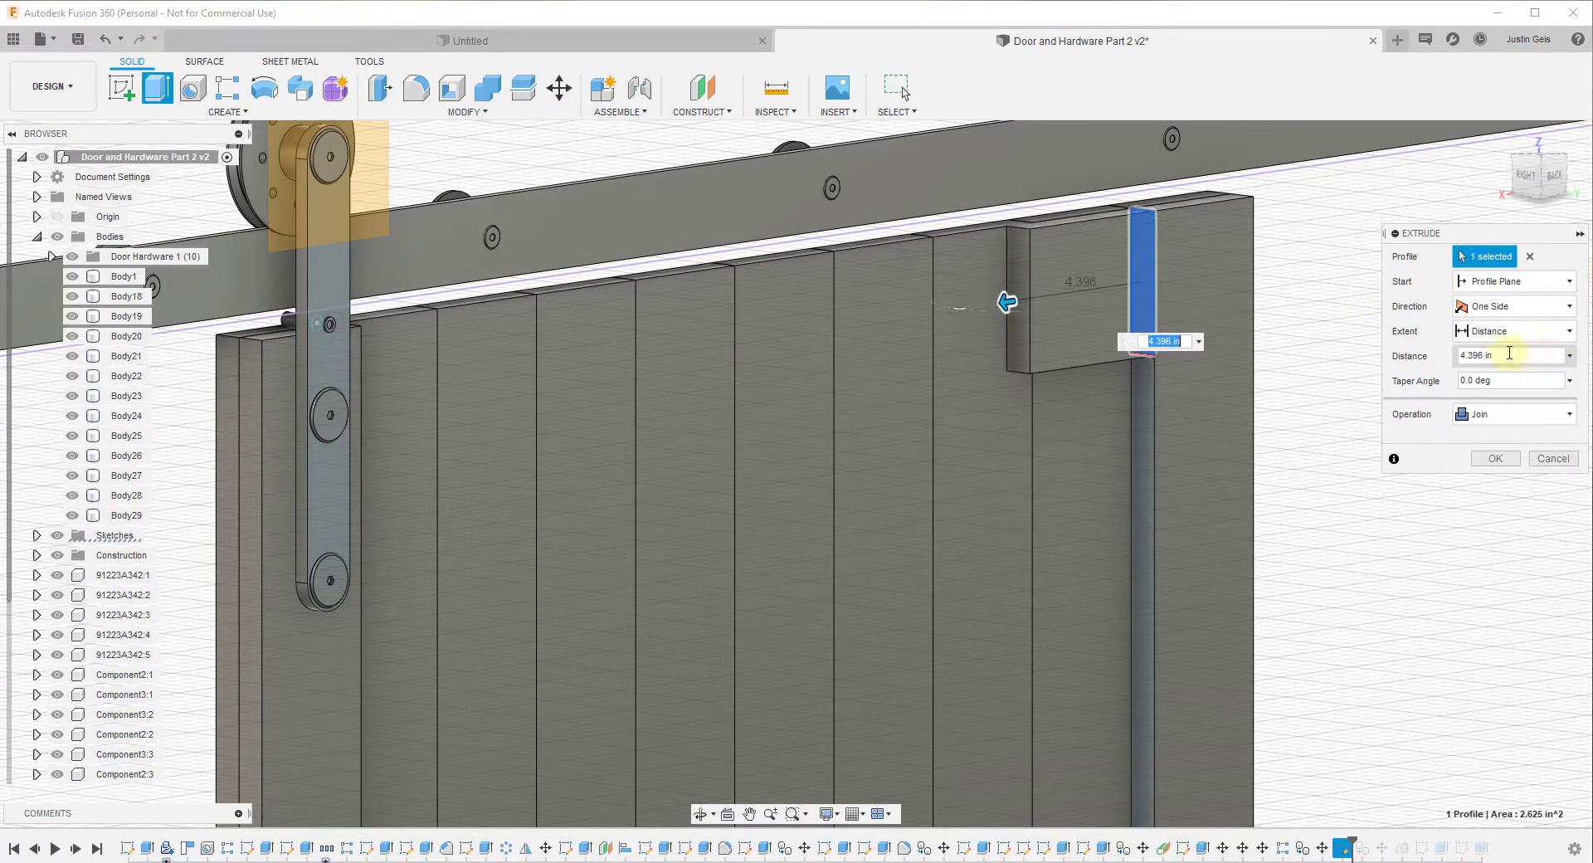
Change the extrusion's extent to To Object, ending at the inner side face of the hanger-side outer board.
left_click(1495, 384)
left_click(1498, 331)
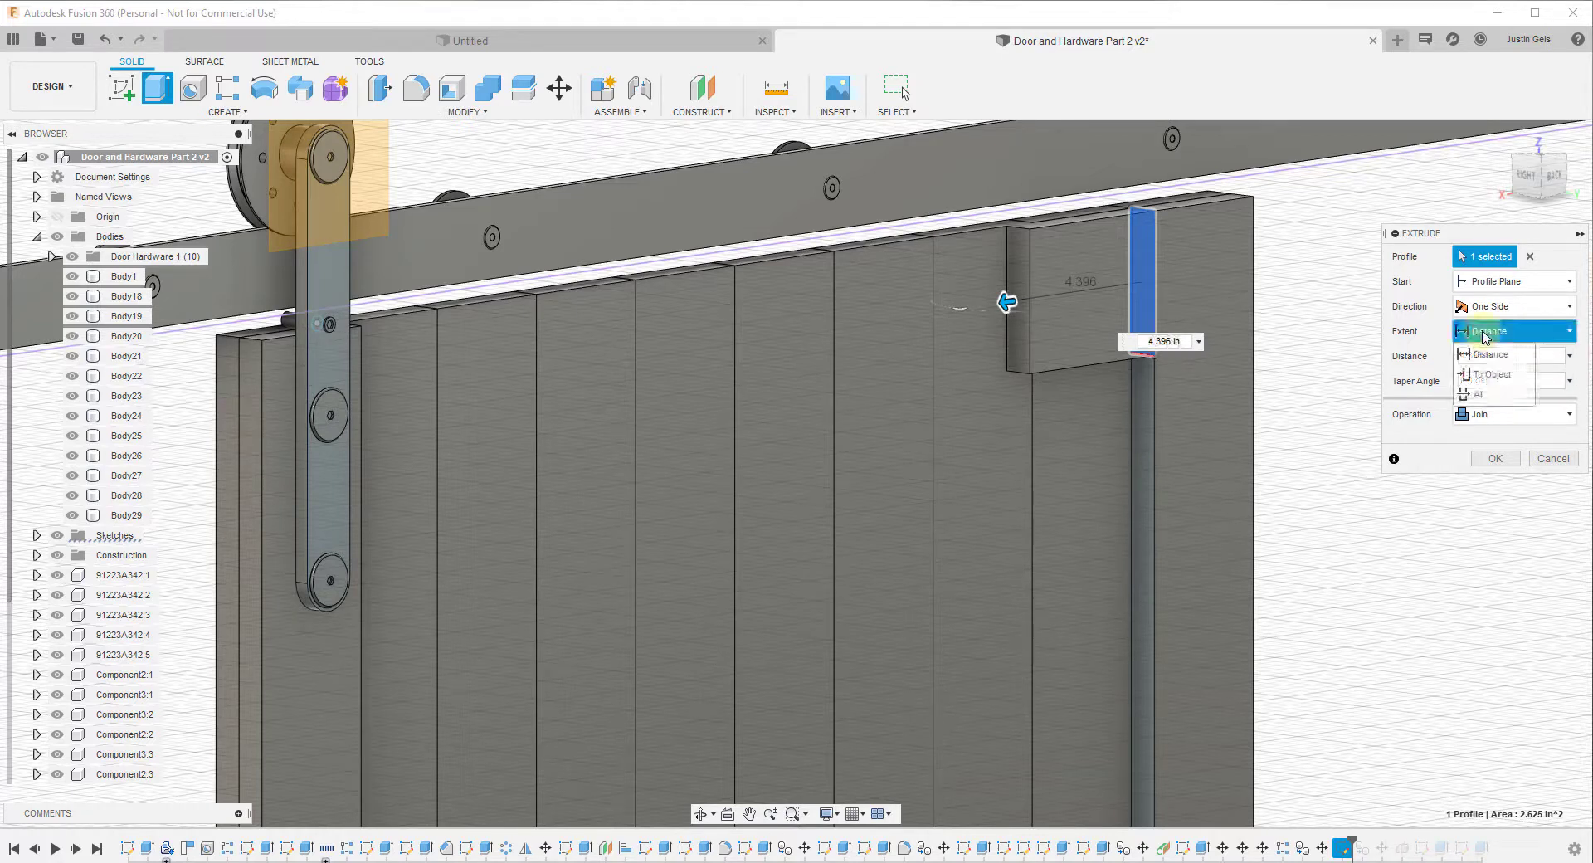
left_click(1498, 374)
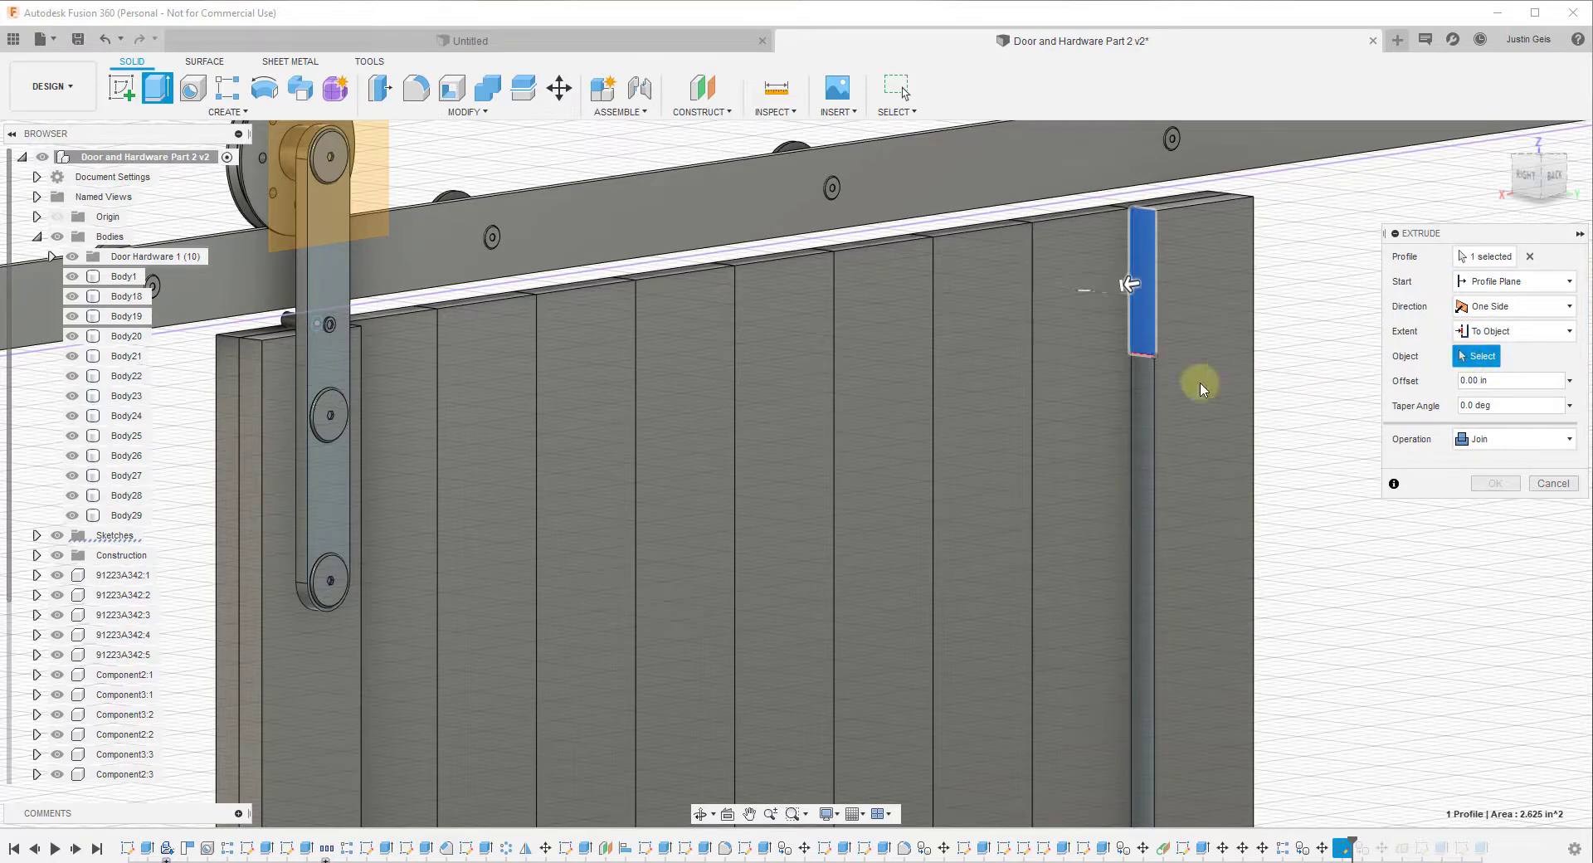
middle_click_drag(1113, 370, 448, 270, "shift")
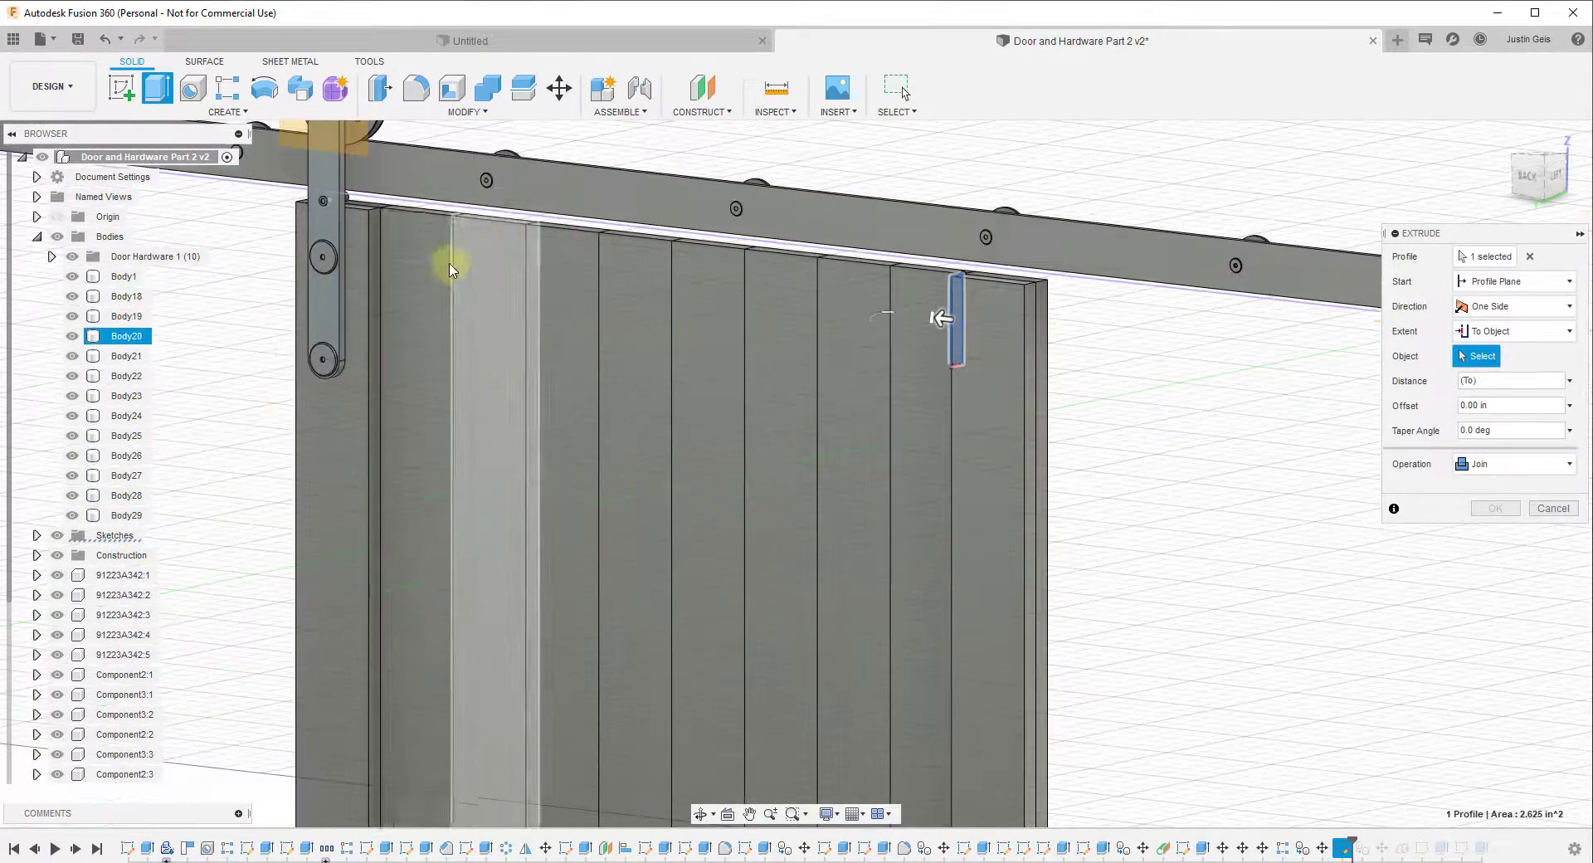
scroll(366, 235, "up", 4)
left_click(355, 227)
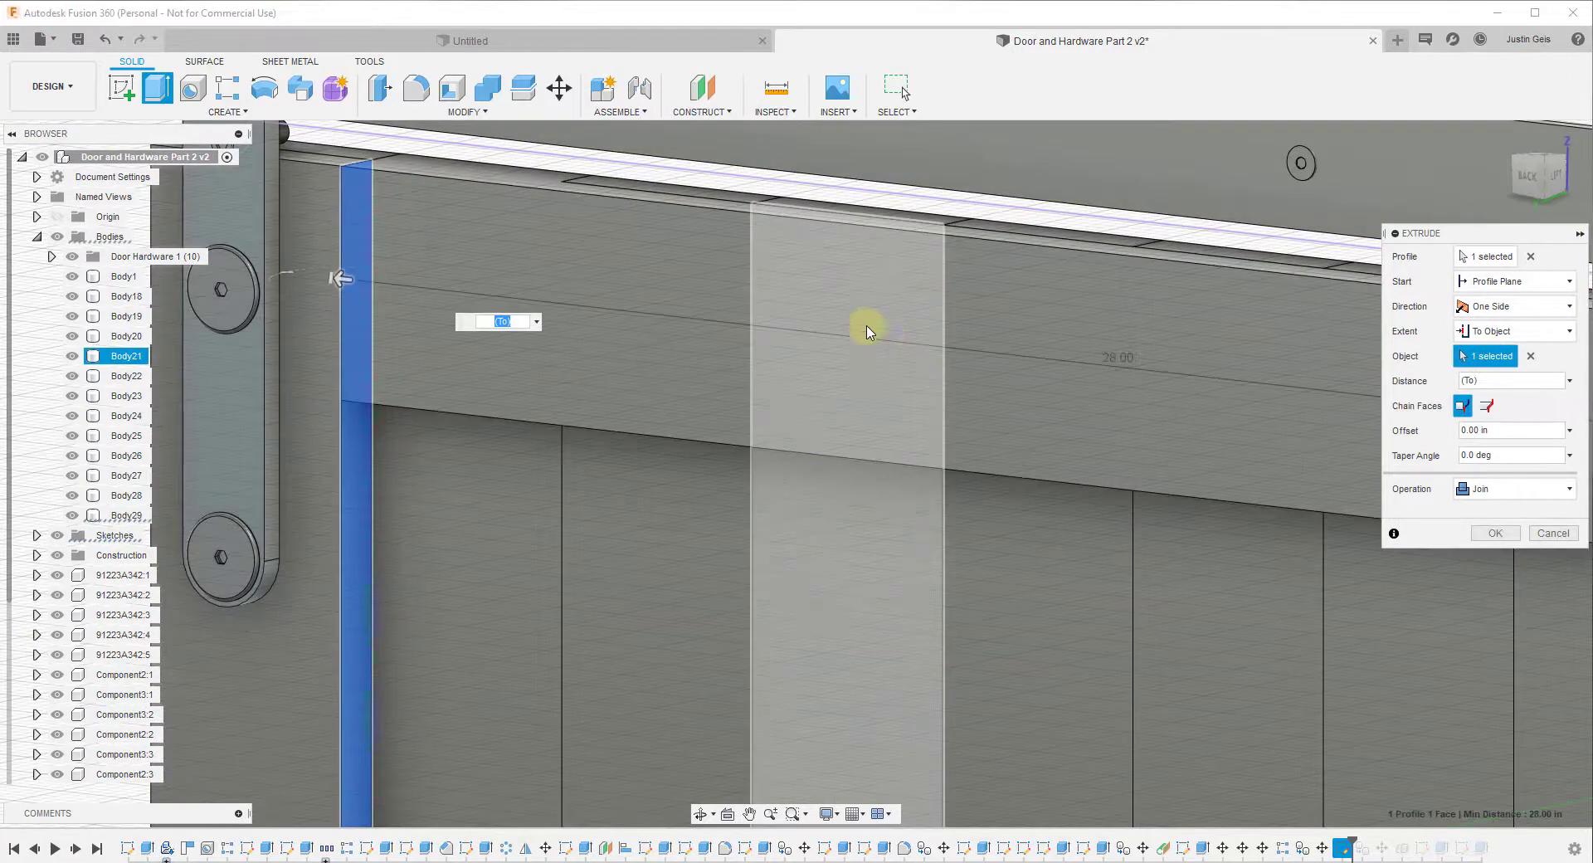
scroll(348, 283, "down", 5)
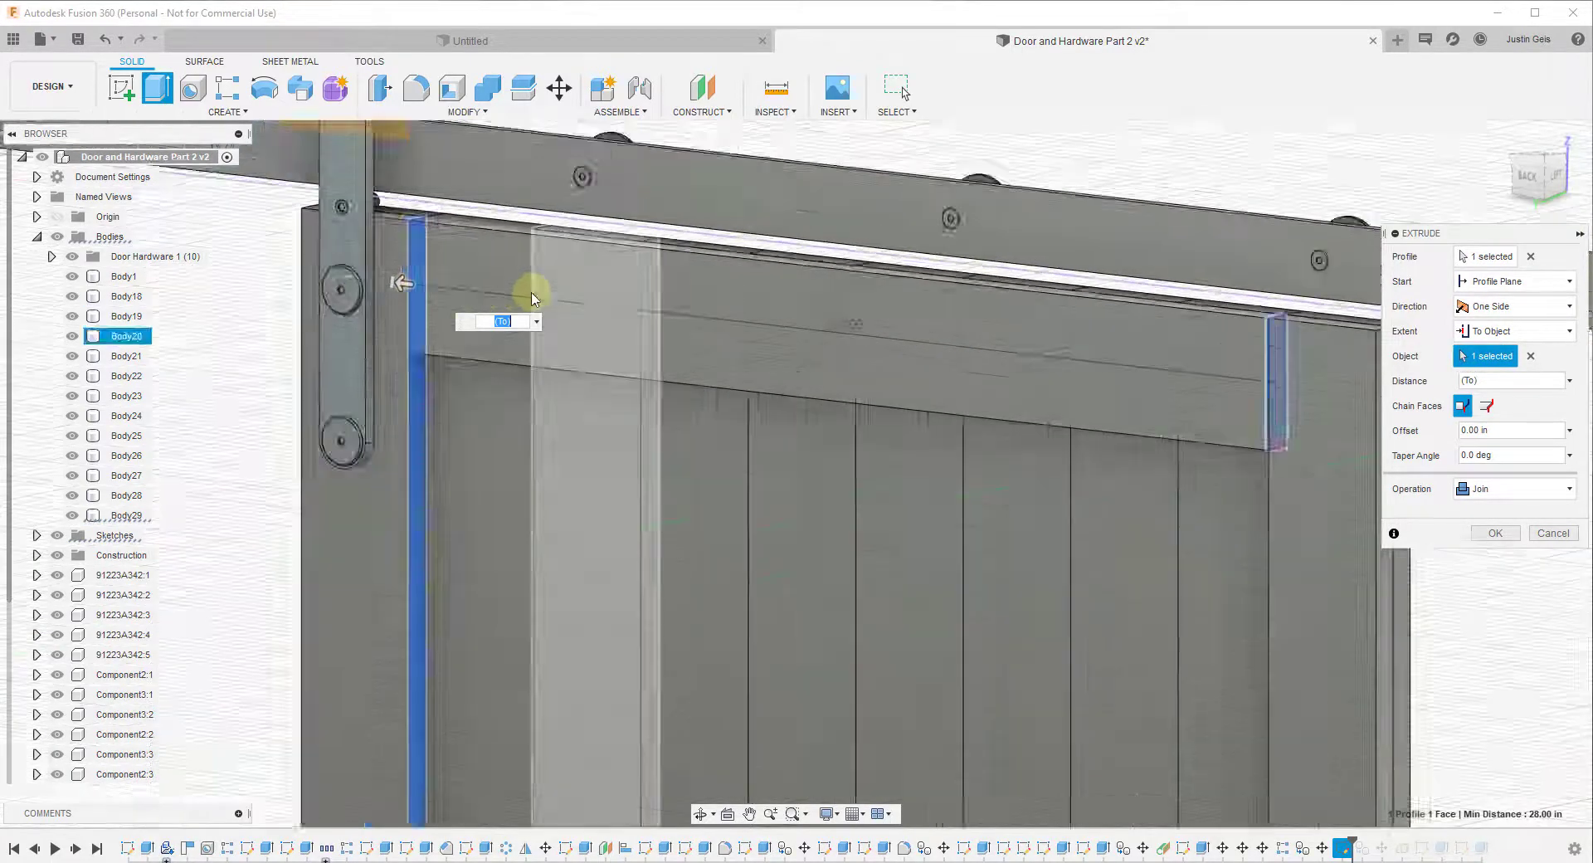
left_click(1003, 350)
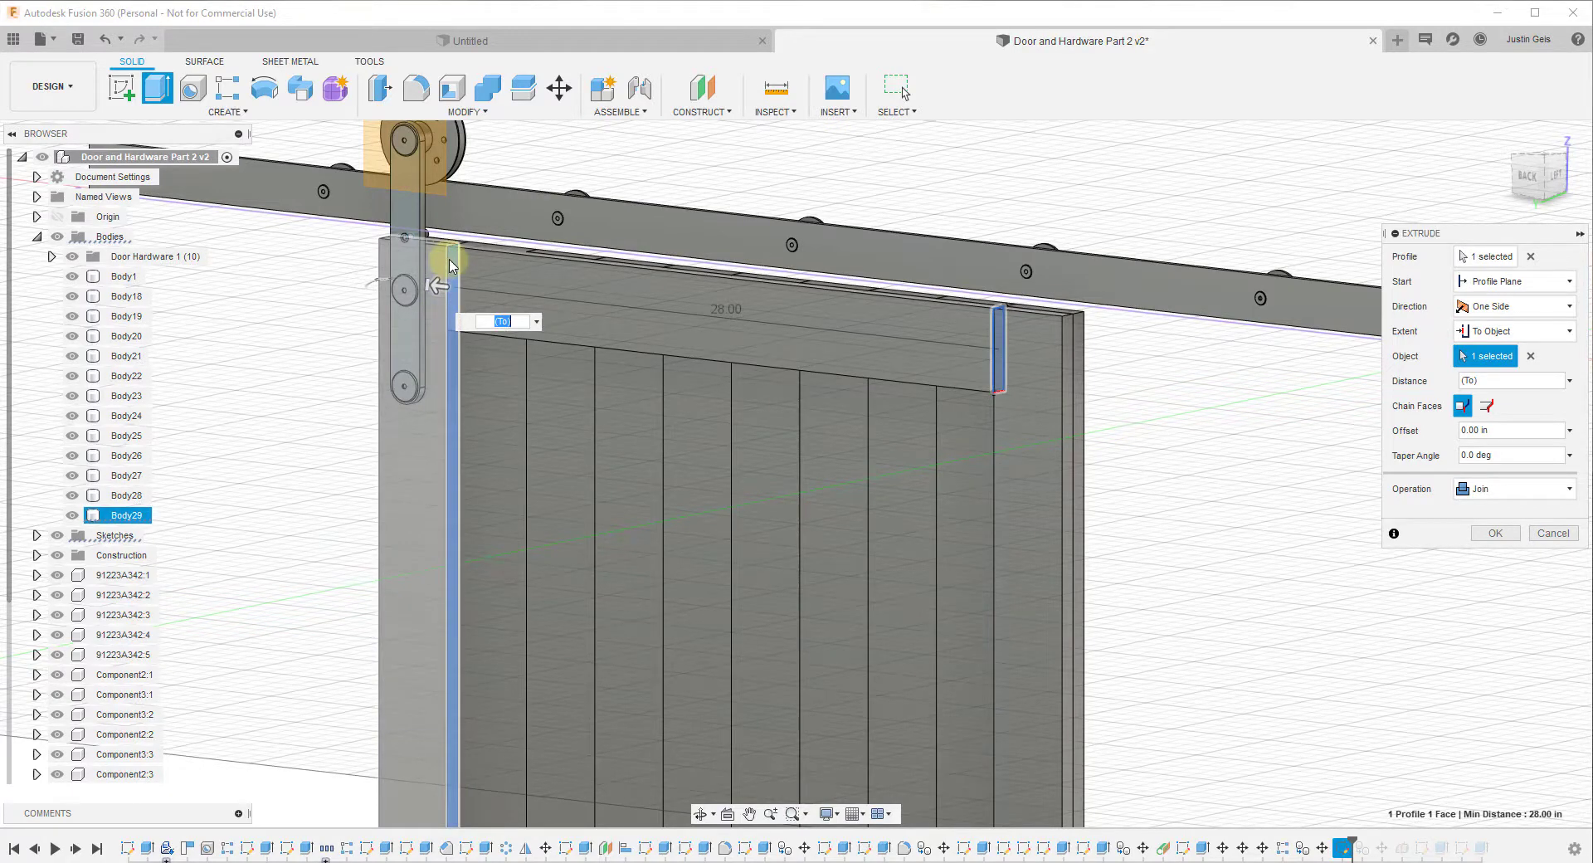
Try the cross board extrusion with the Join operation, and undo it.
left_click(1490, 489)
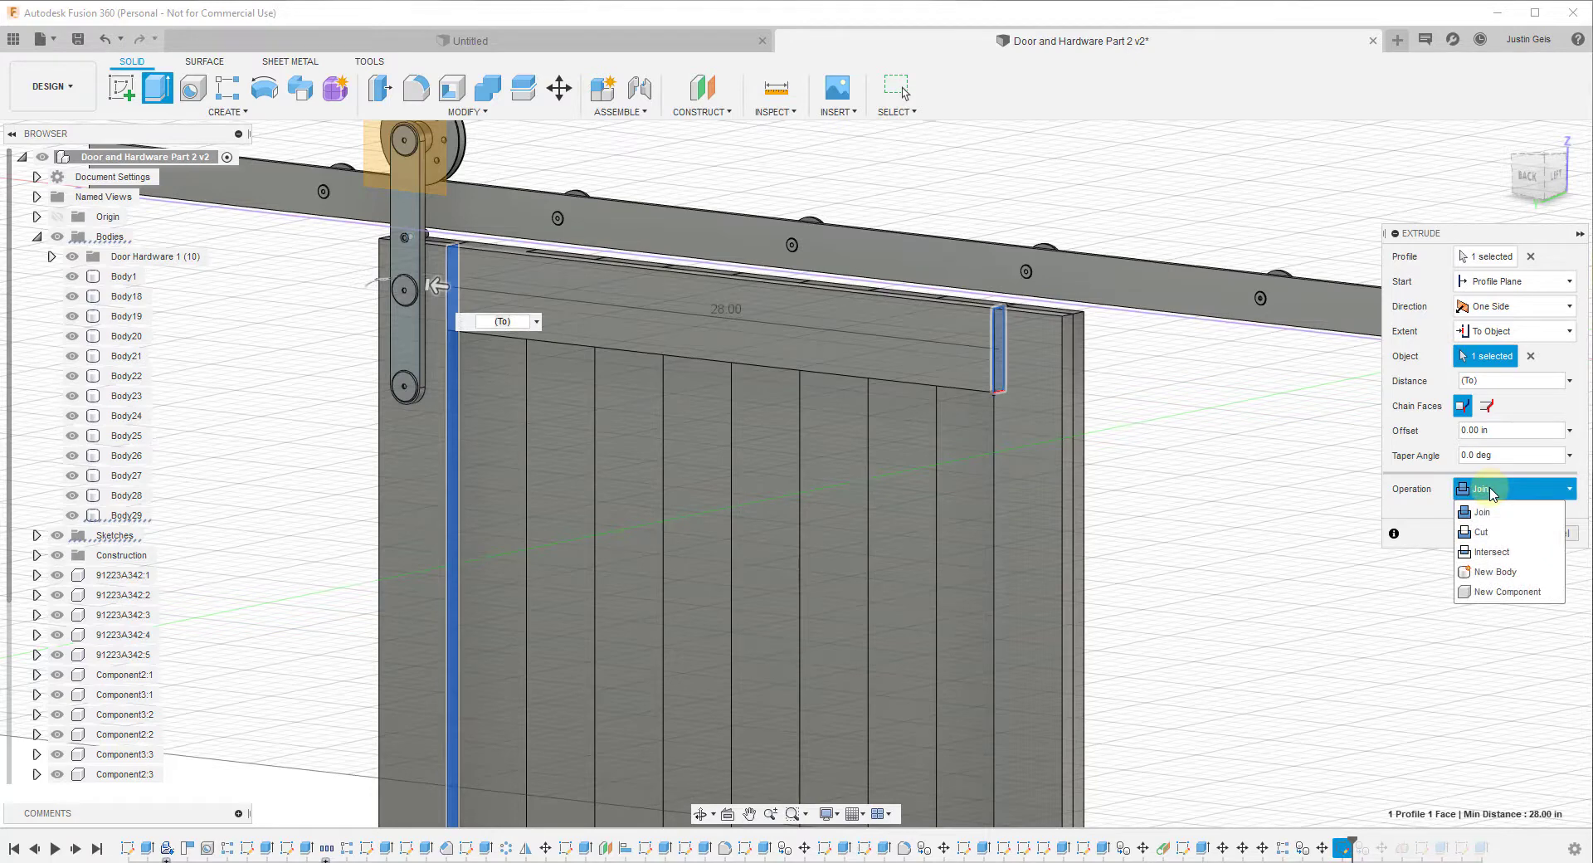
left_click(1490, 491)
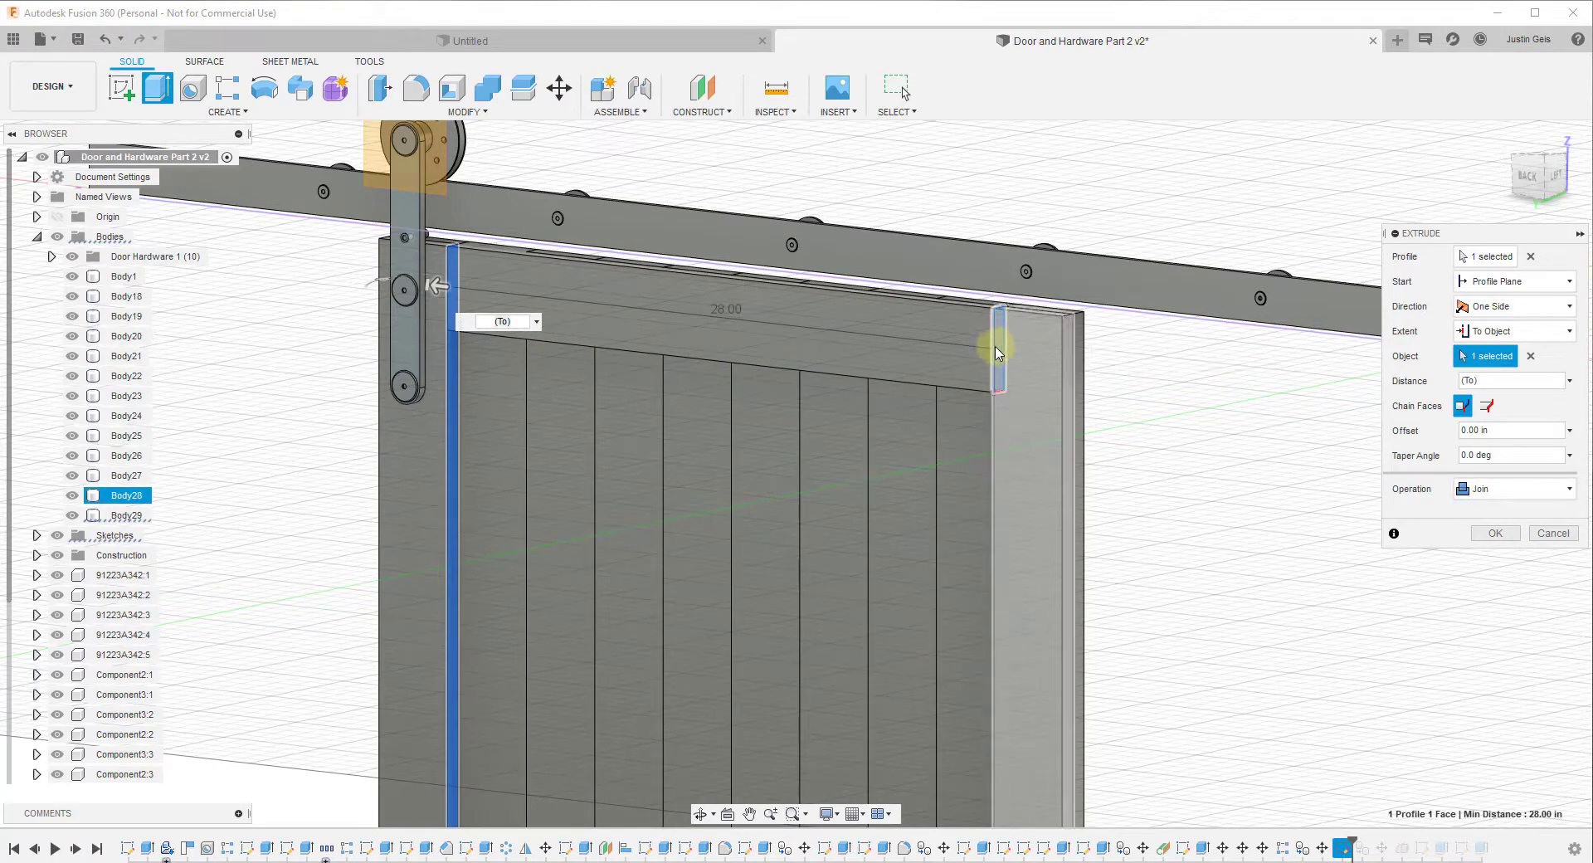
left_click(1473, 491)
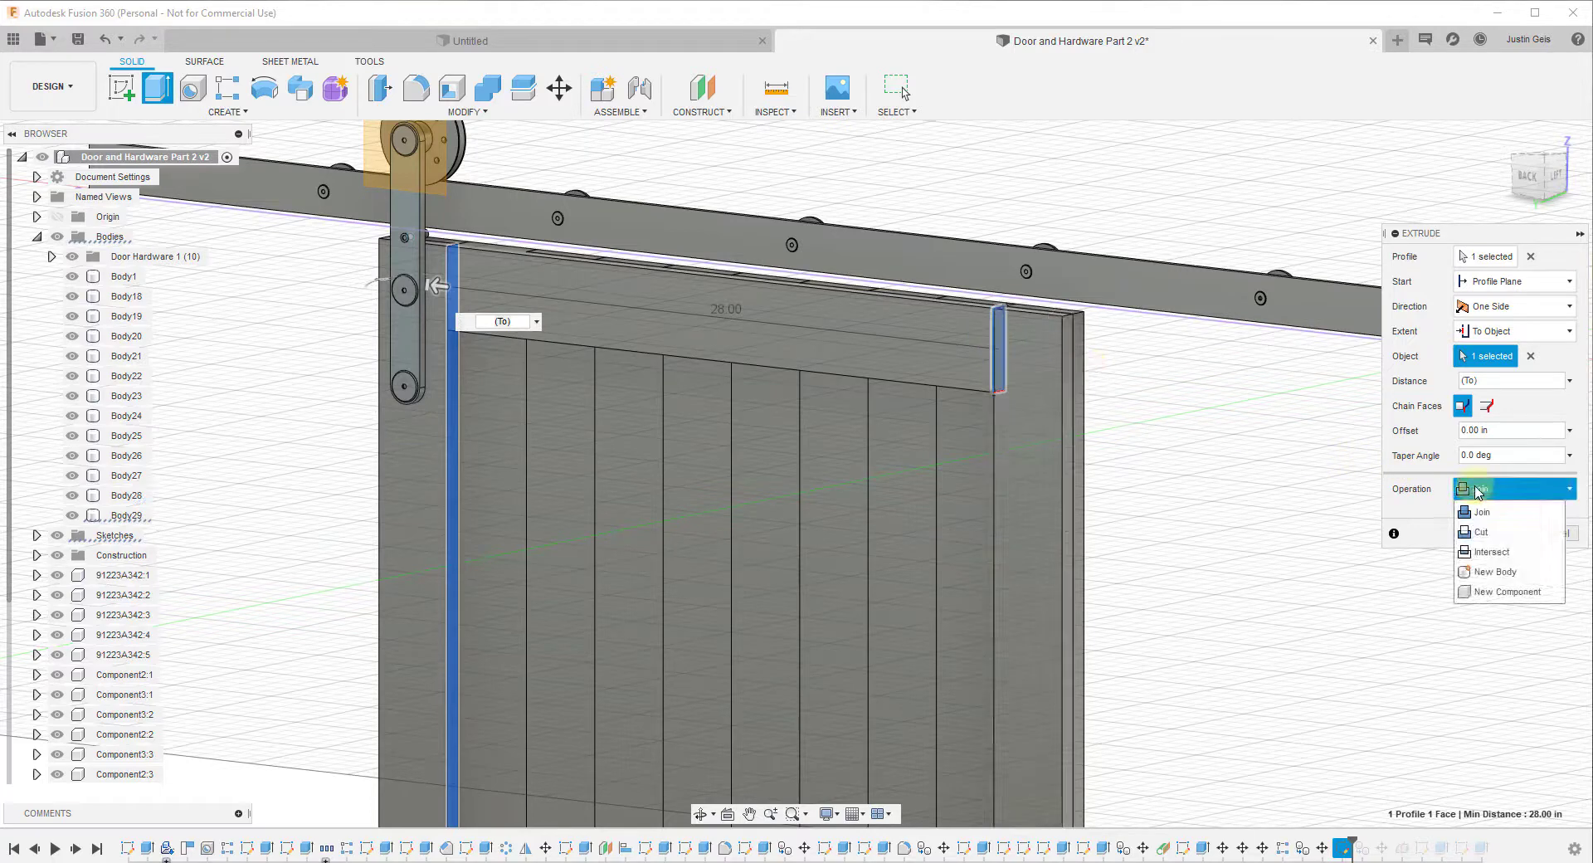
left_click(1482, 509)
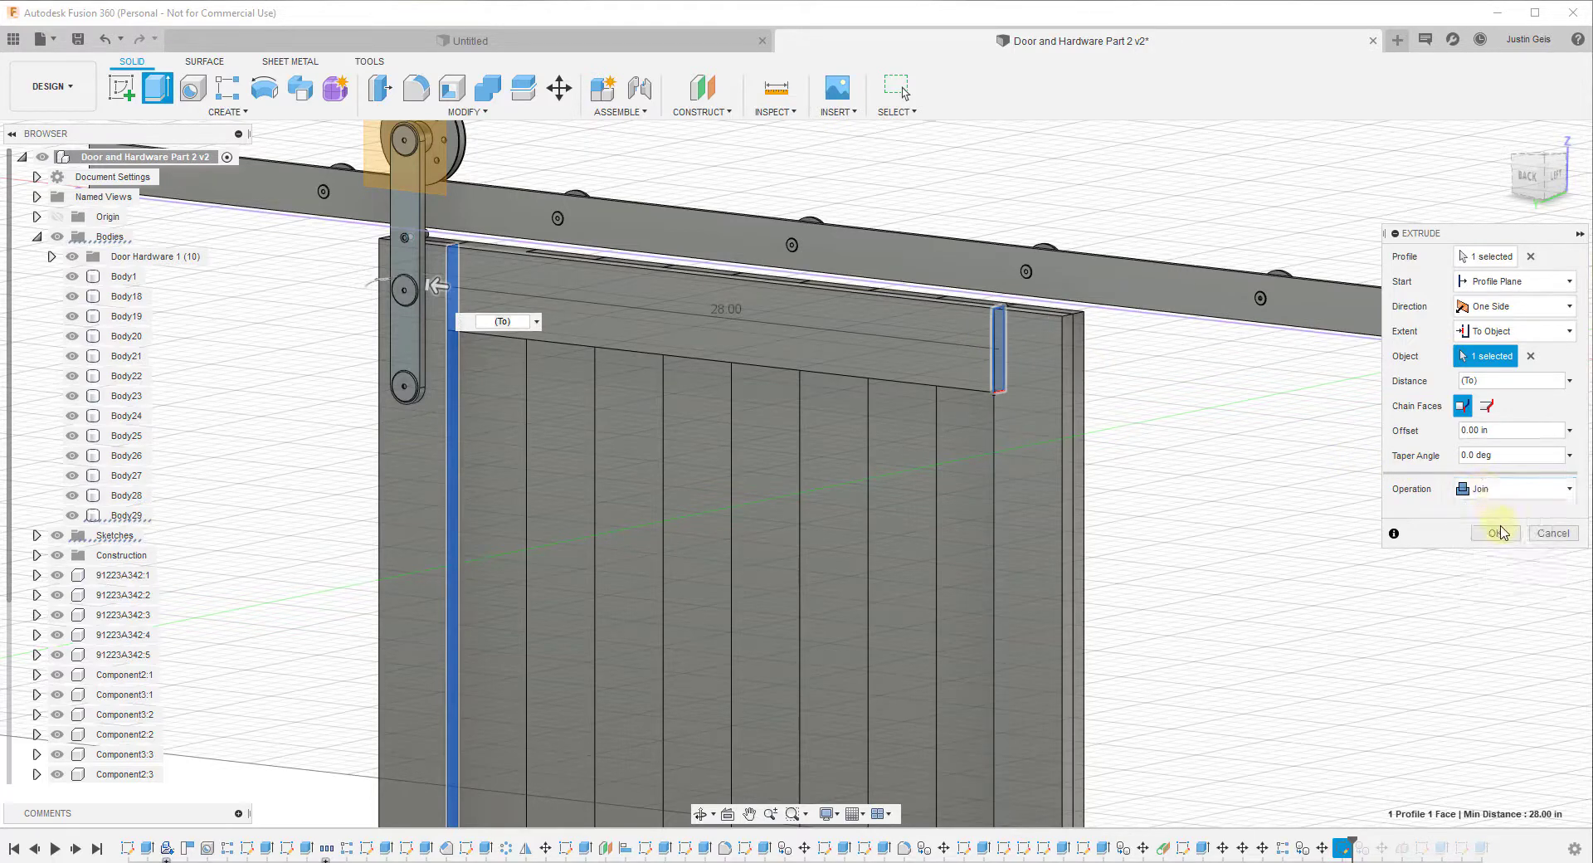
left_click(1496, 534)
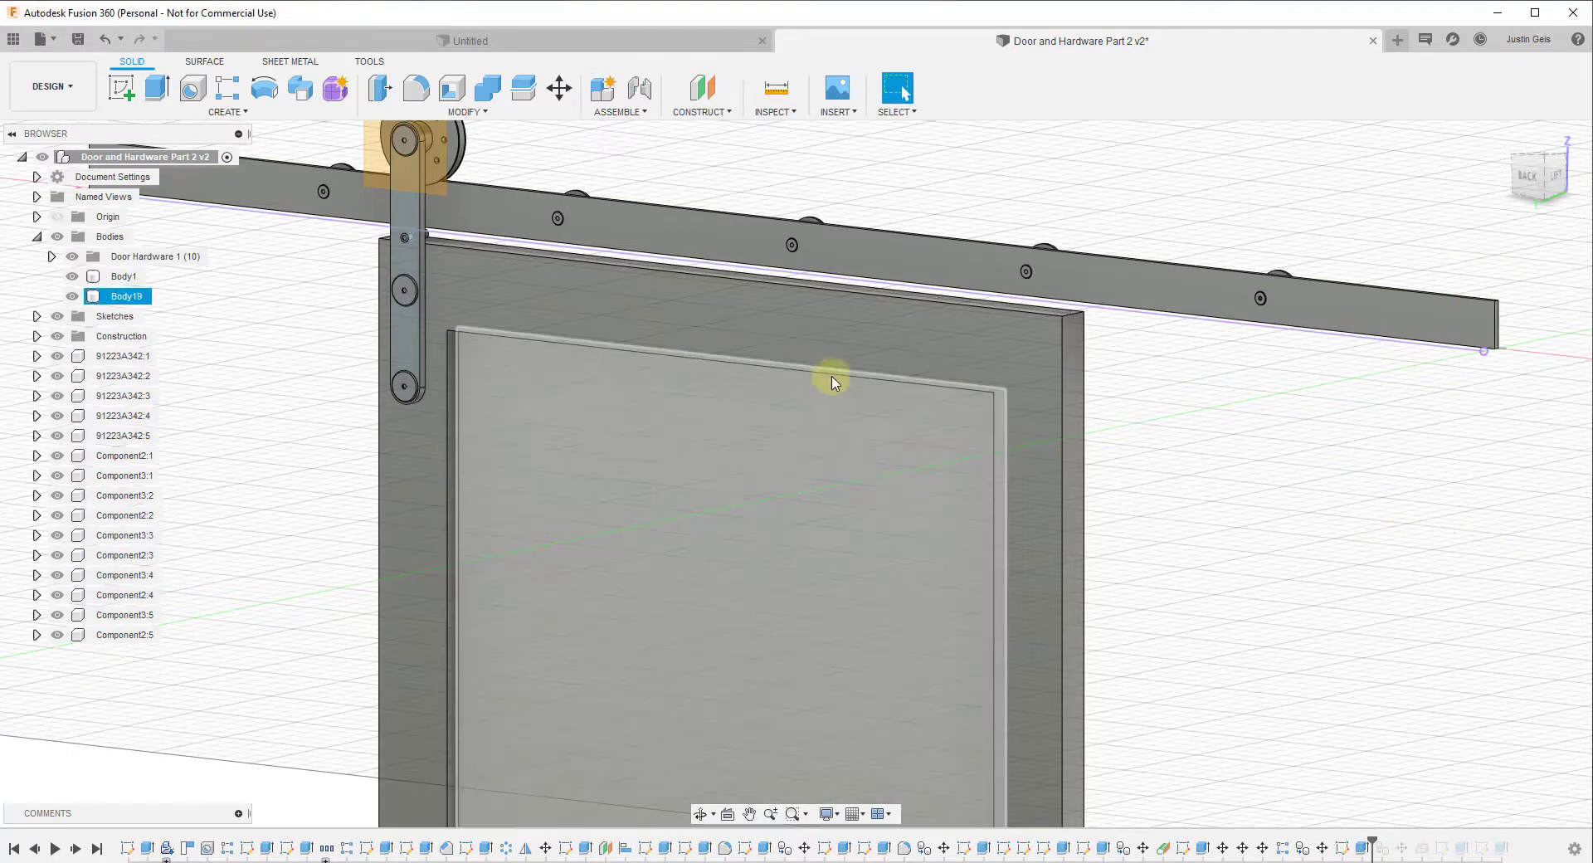
key("ctrl+z")
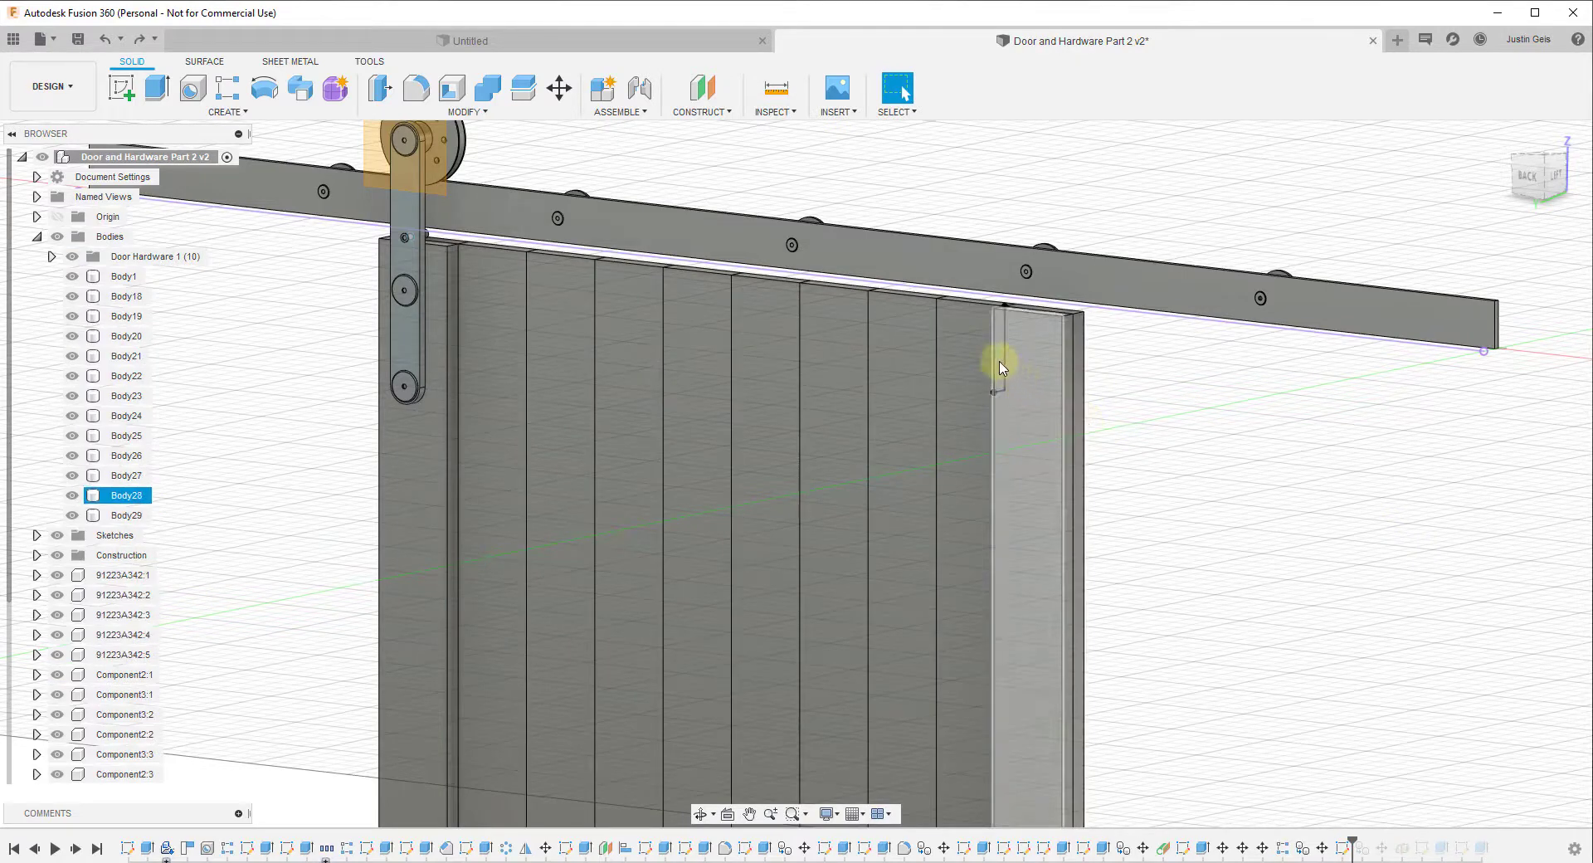
Extrude the 3.5 by 0.75 in profile up to the hanger-side board's inner side face as a new body.
middle_click_drag(960, 351, 1011, 326, "shift")
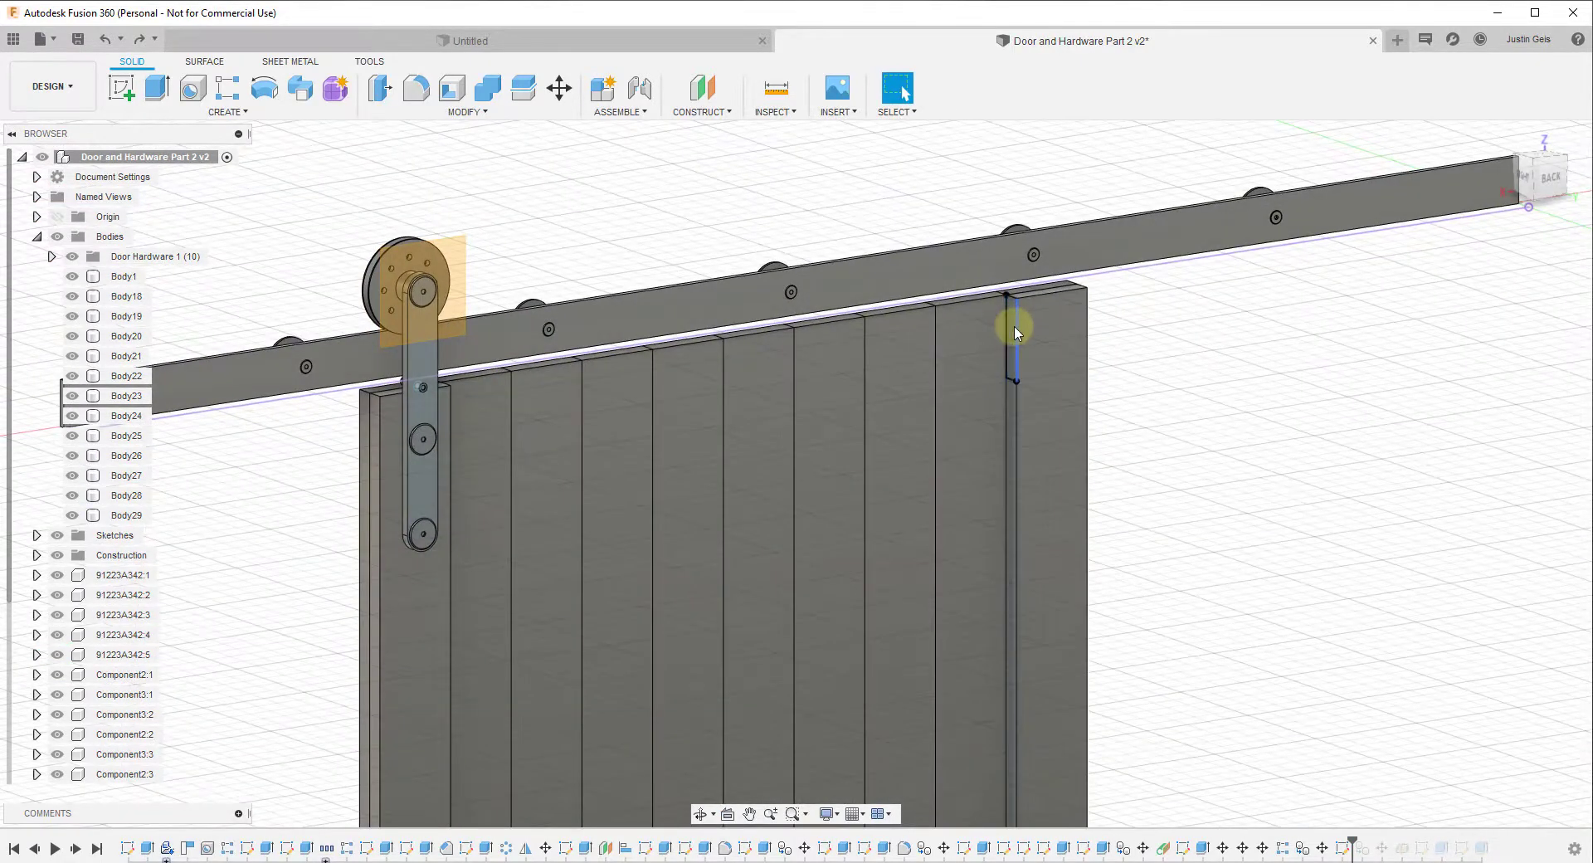
left_click(157, 87)
left_click(1011, 347)
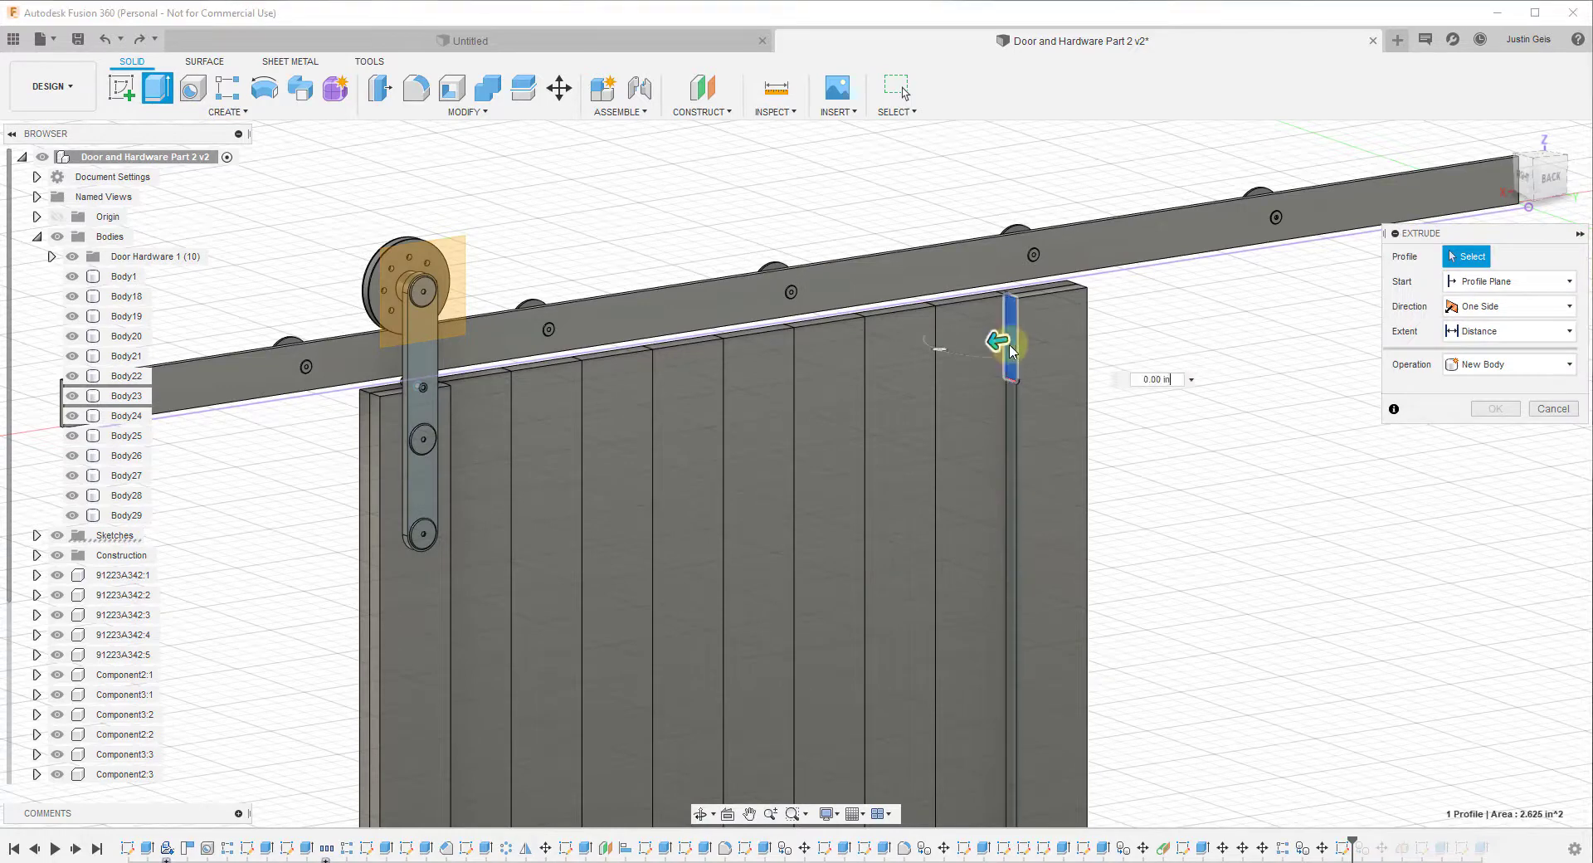
middle_click_drag(985, 380, 882, 380, "shift")
left_click(1475, 331)
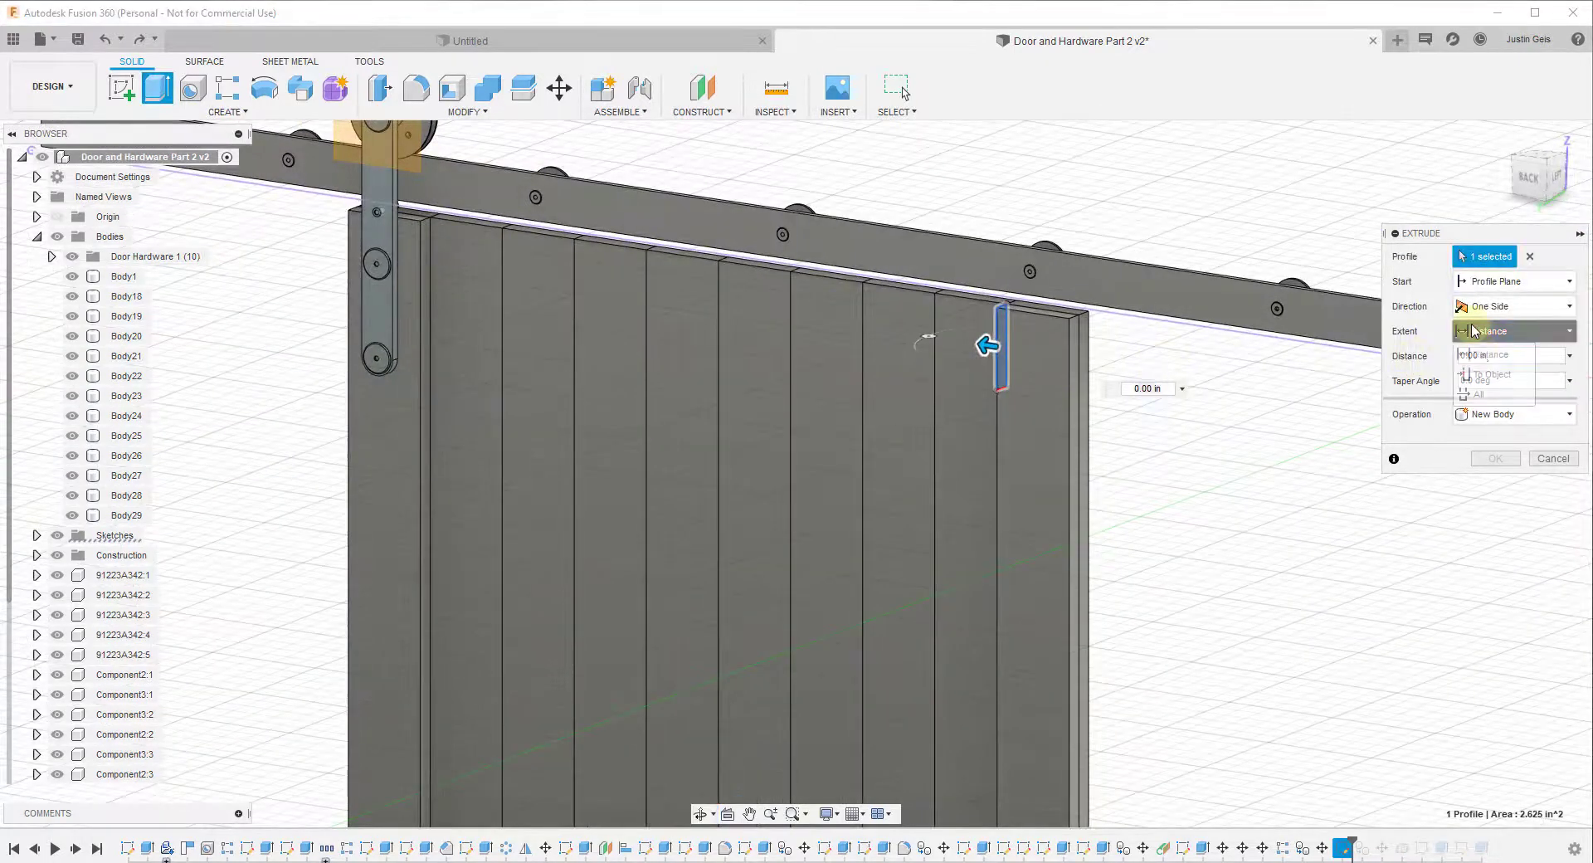
left_click(1485, 374)
scroll(419, 278, "up", 2)
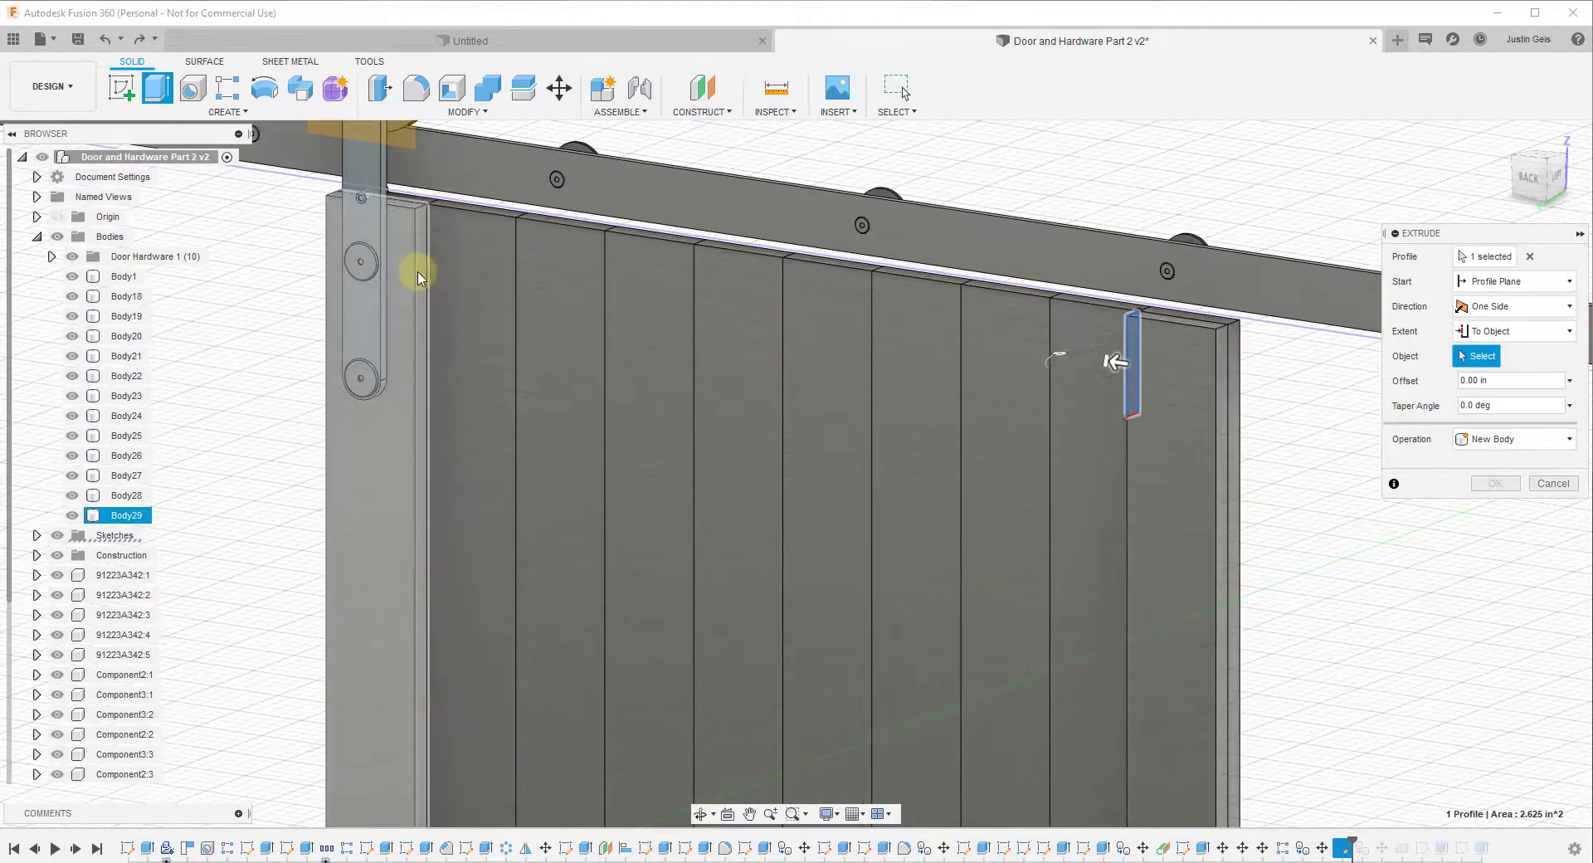
left_click(421, 278)
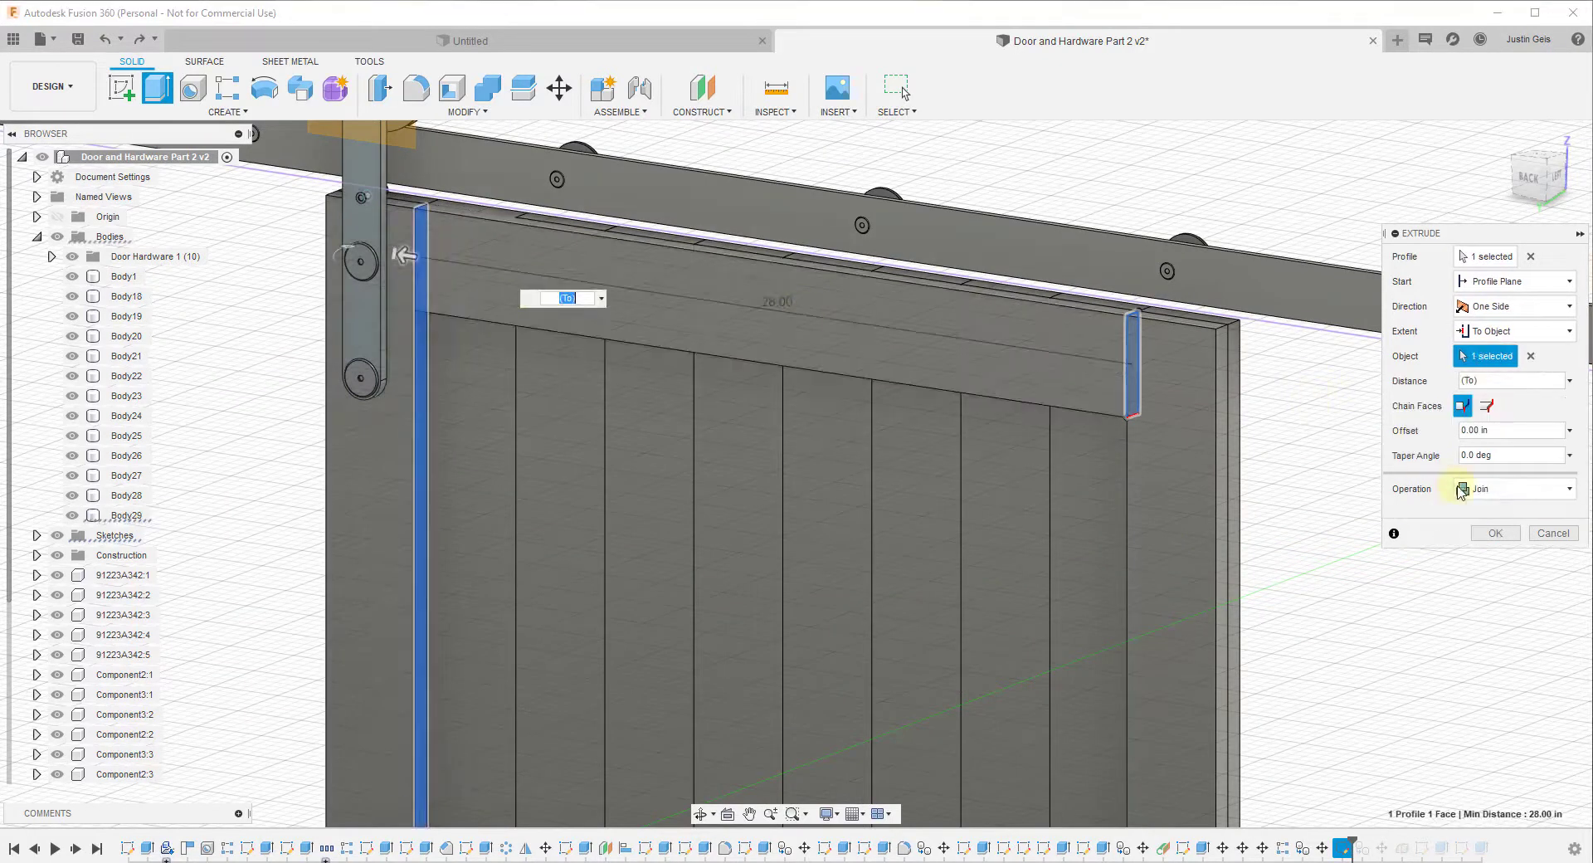
left_click(1462, 491)
left_click(1491, 571)
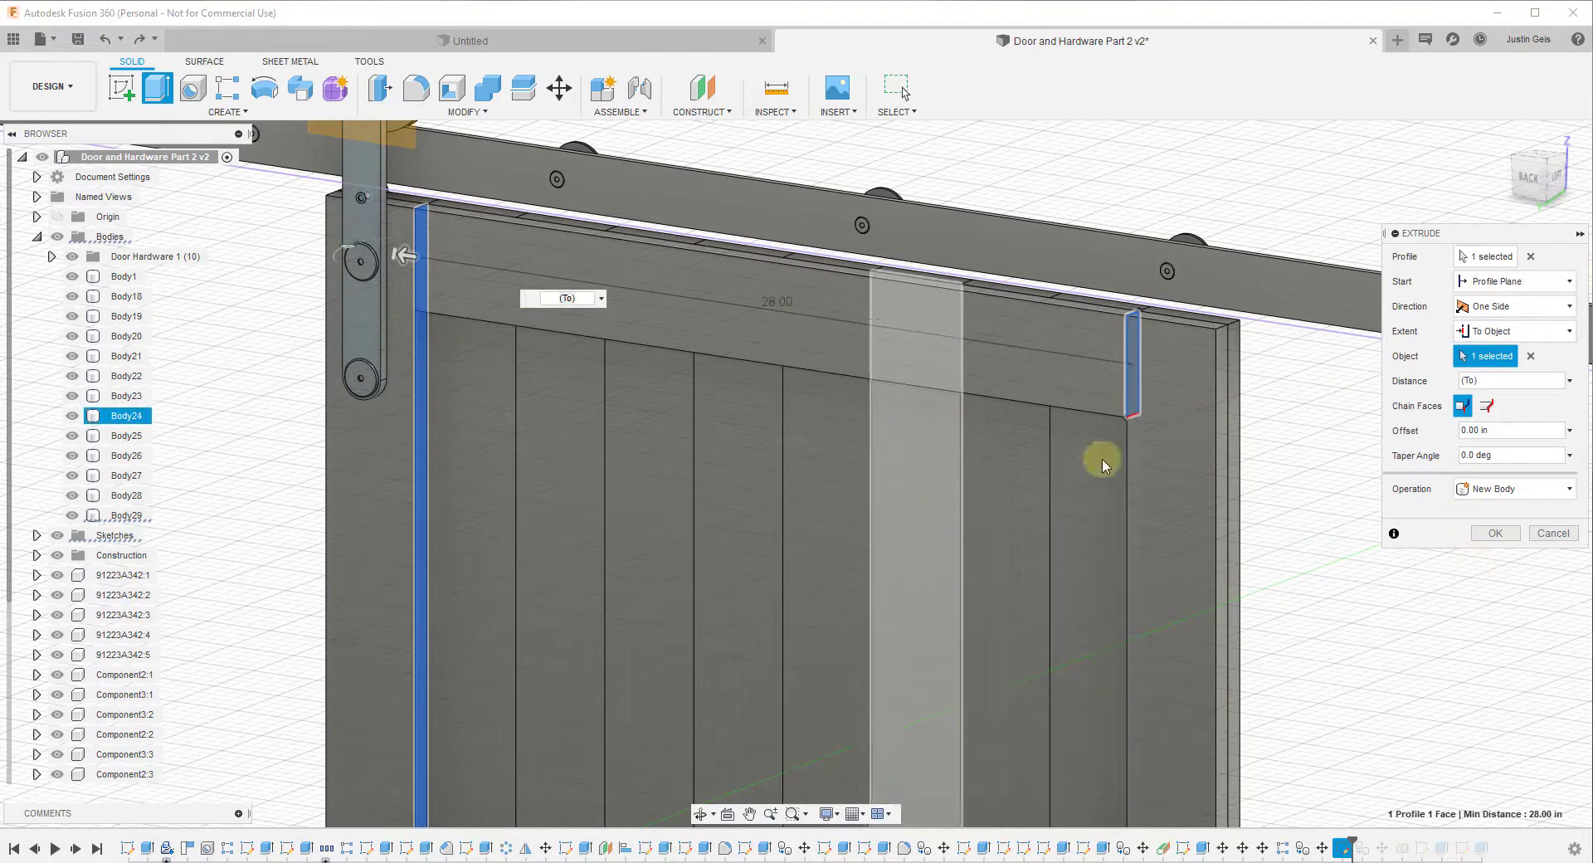
left_click(1494, 533)
Start a rectangular pattern of type Bodies with the top cross board as the object.
scroll(1024, 291, "down", 5)
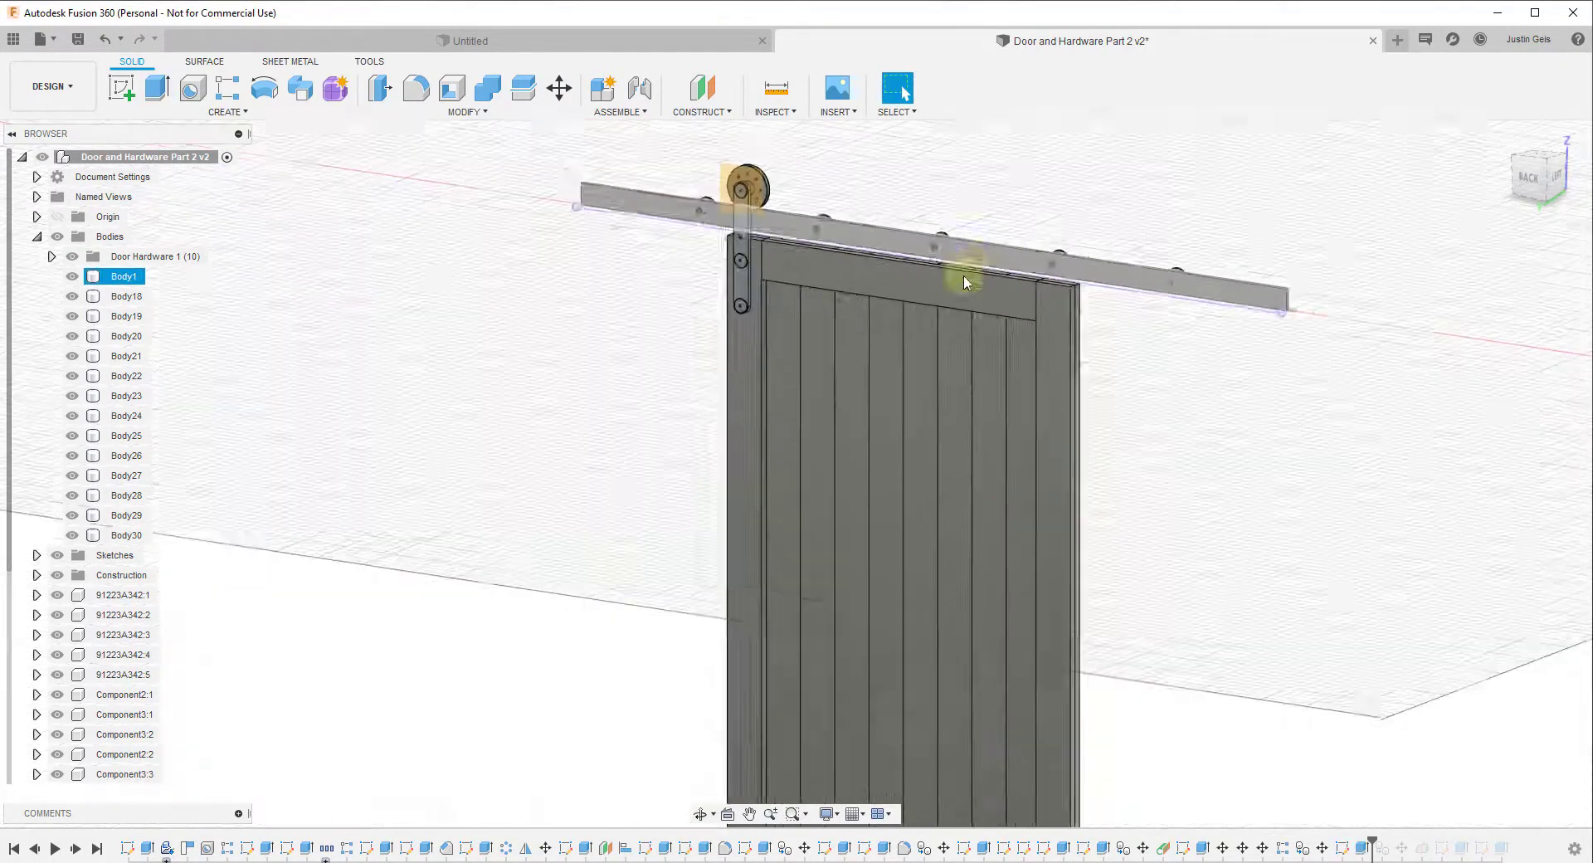
middle_click_drag(964, 271, 1089, 402, "shift")
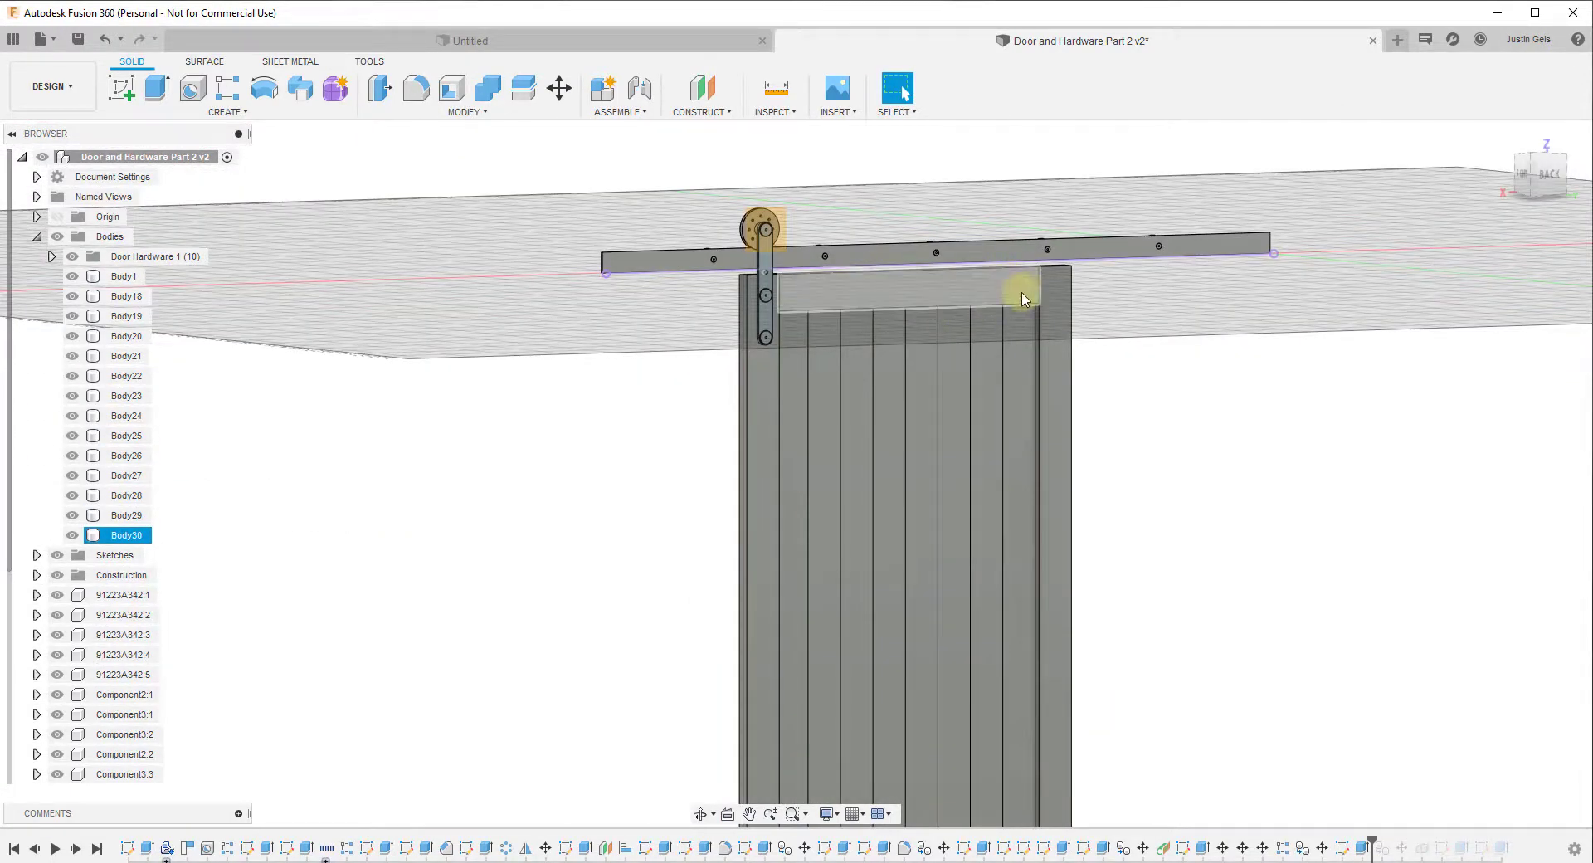
scroll(988, 298, "down", 5)
middle_click_drag(996, 313, 999, 385, "shift")
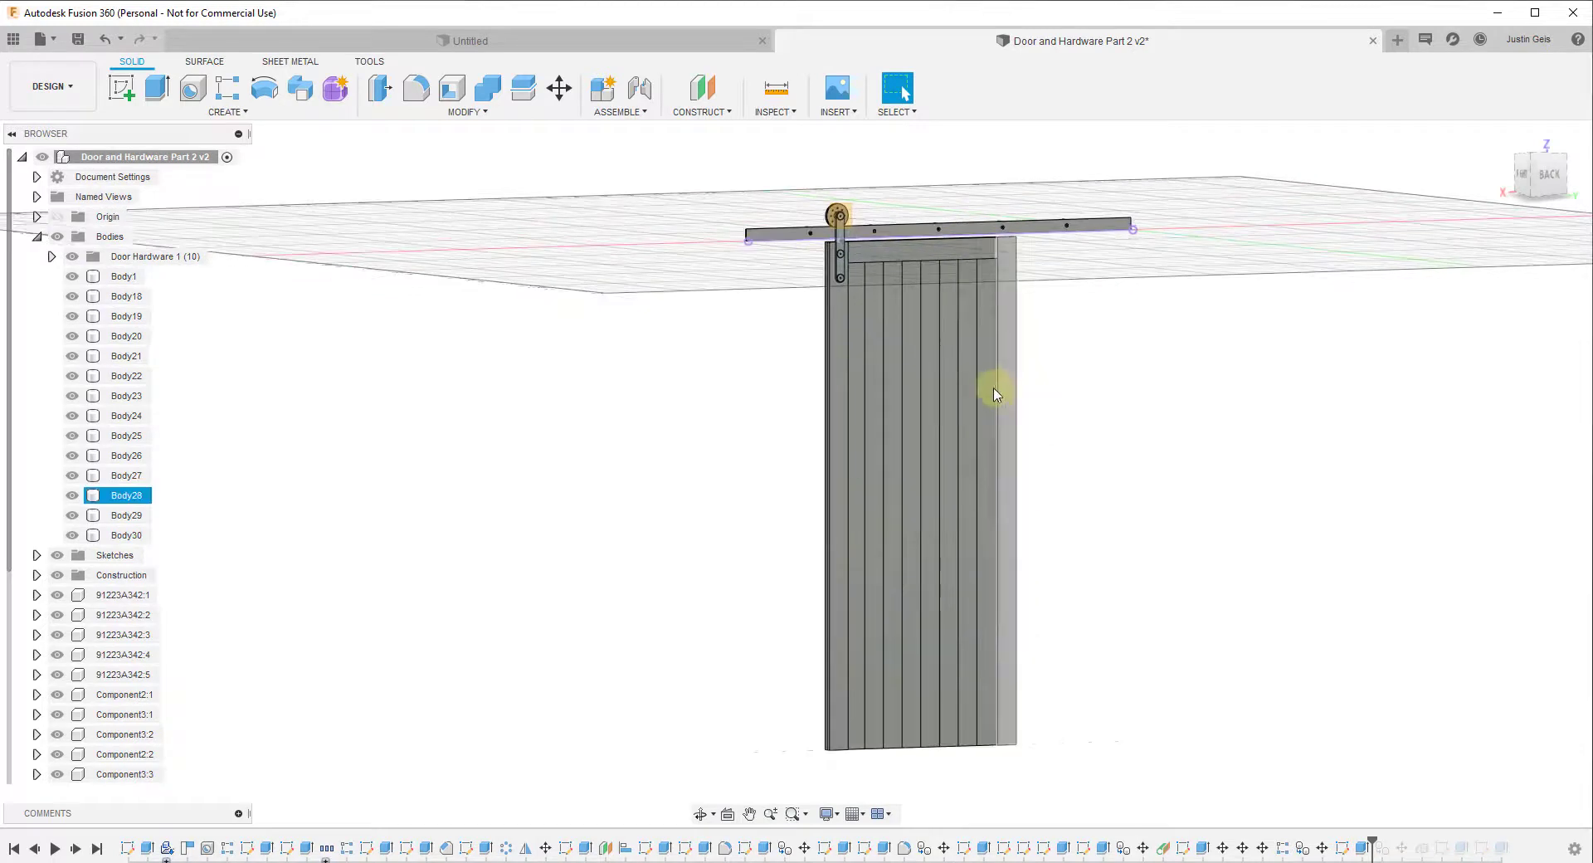
left_click(228, 88)
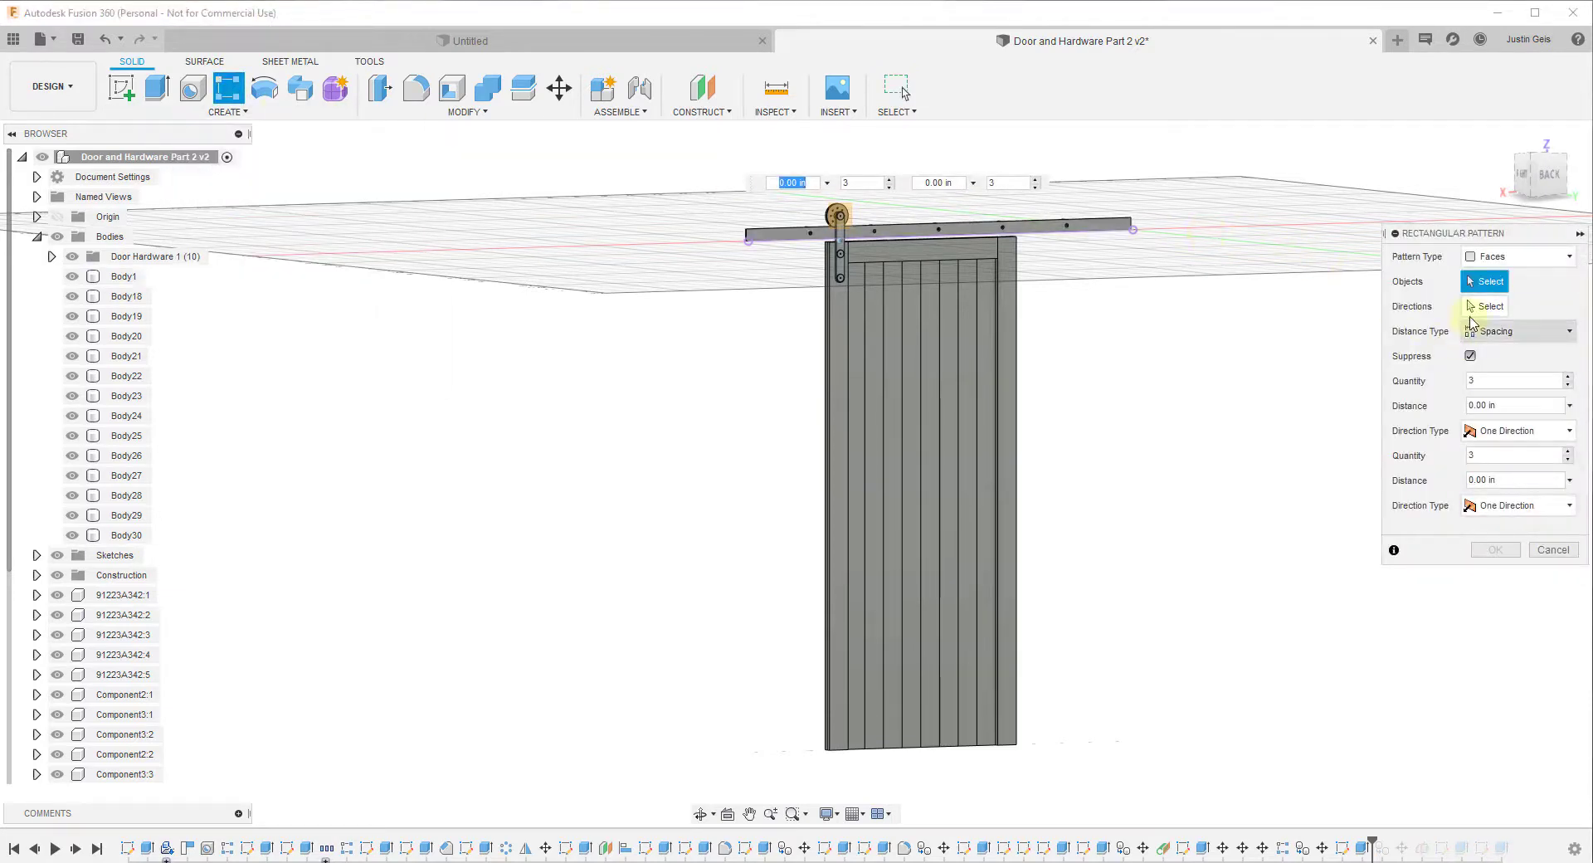
left_click(979, 264)
left_click(1494, 256)
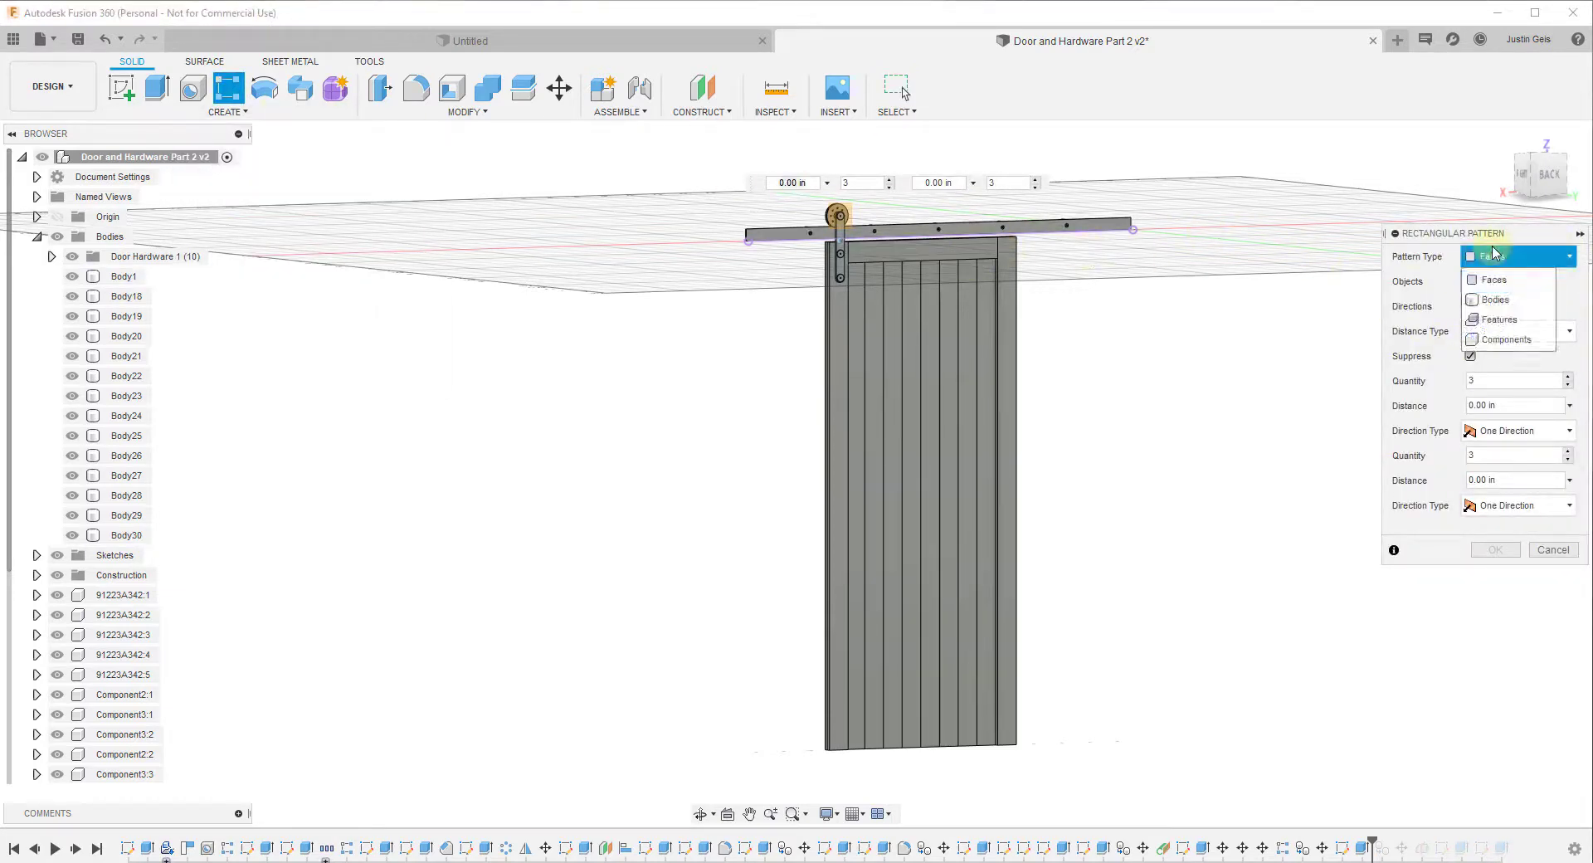
left_click(1494, 307)
scroll(918, 259, "up", 2)
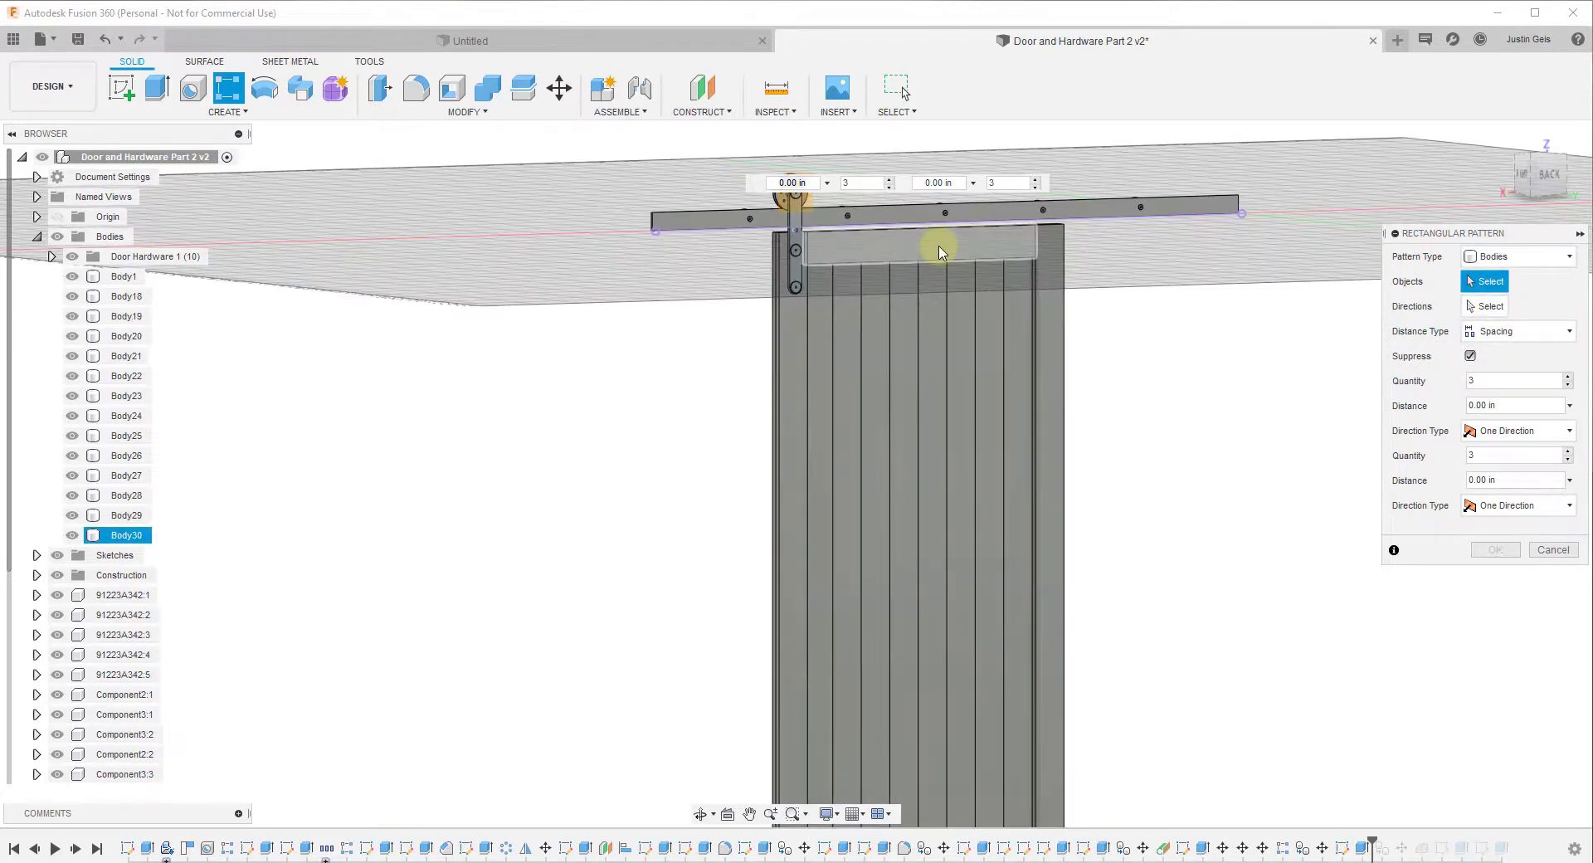
left_click(935, 249)
Set the pattern direction along the inner vertical edge of the outer board away from the hanger.
left_click(1486, 307)
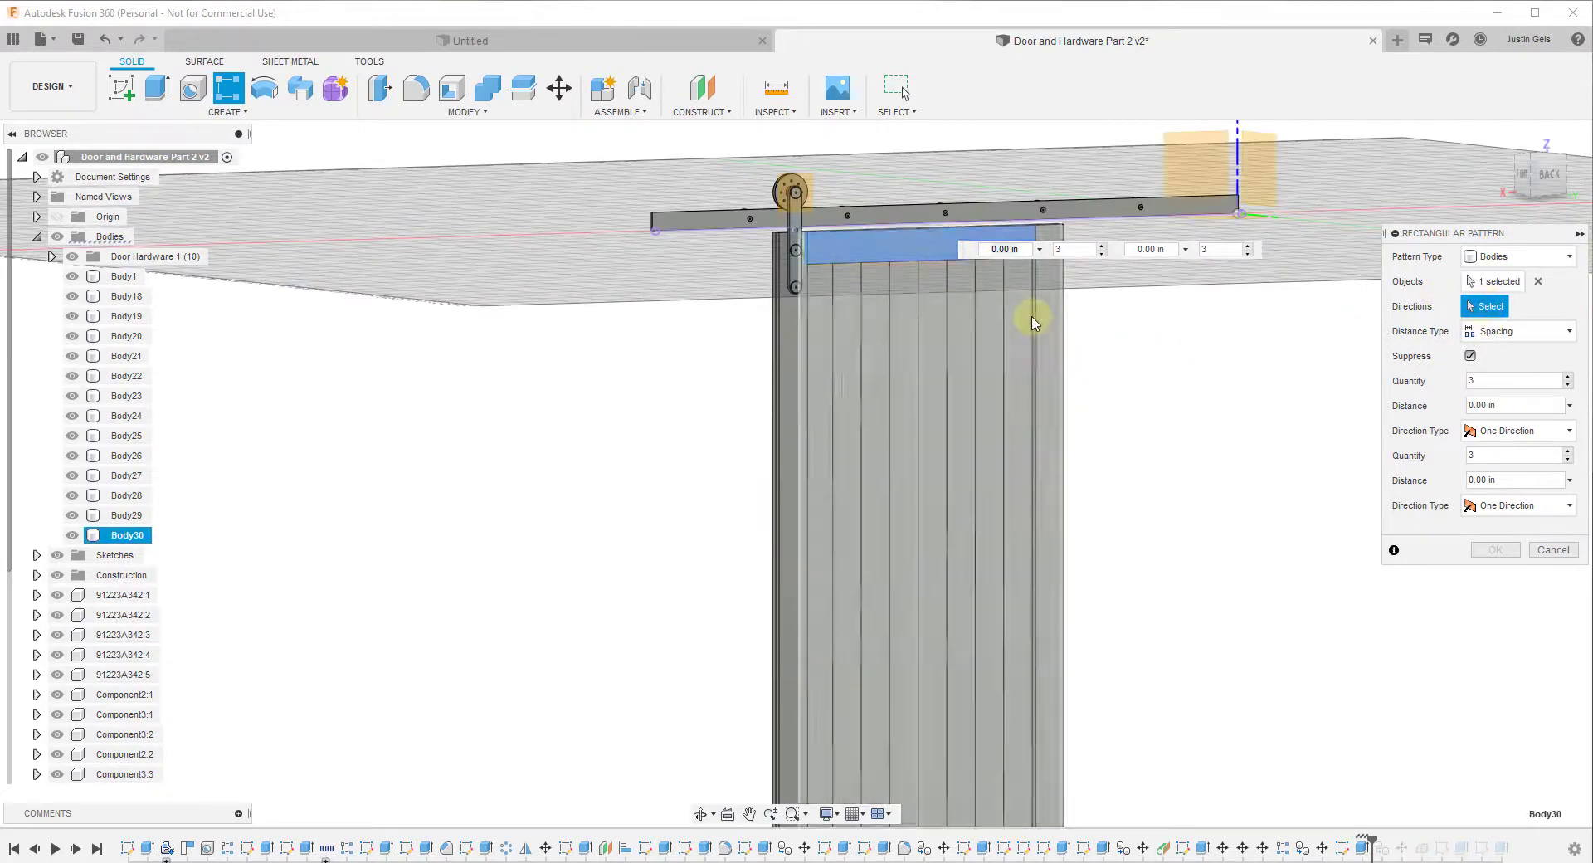
scroll(1031, 315, "up", 4)
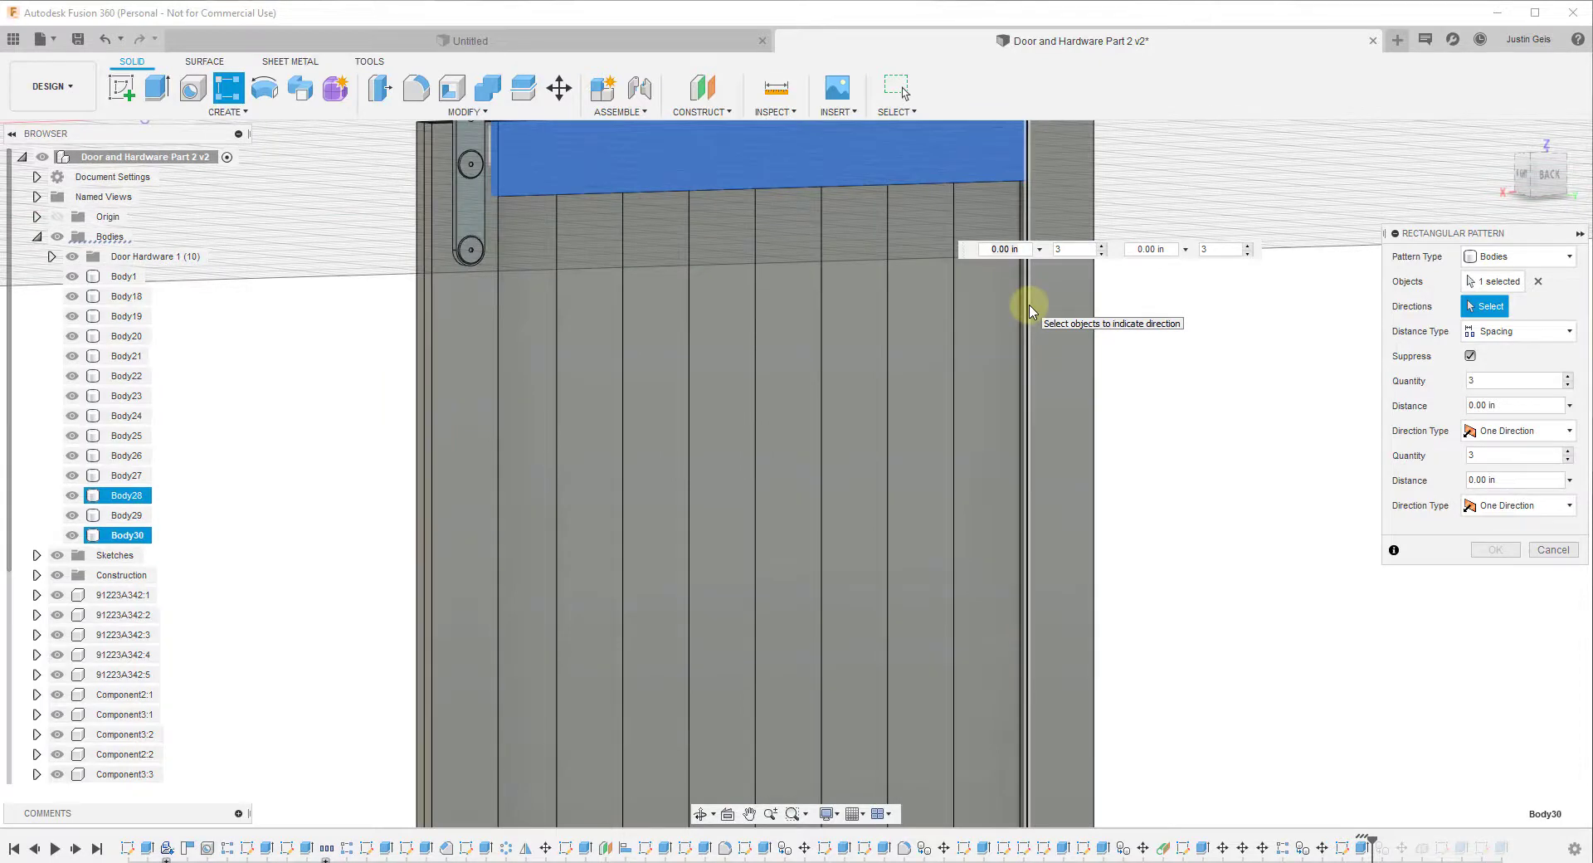
left_click(1029, 311)
scroll(1031, 307, "down", 5)
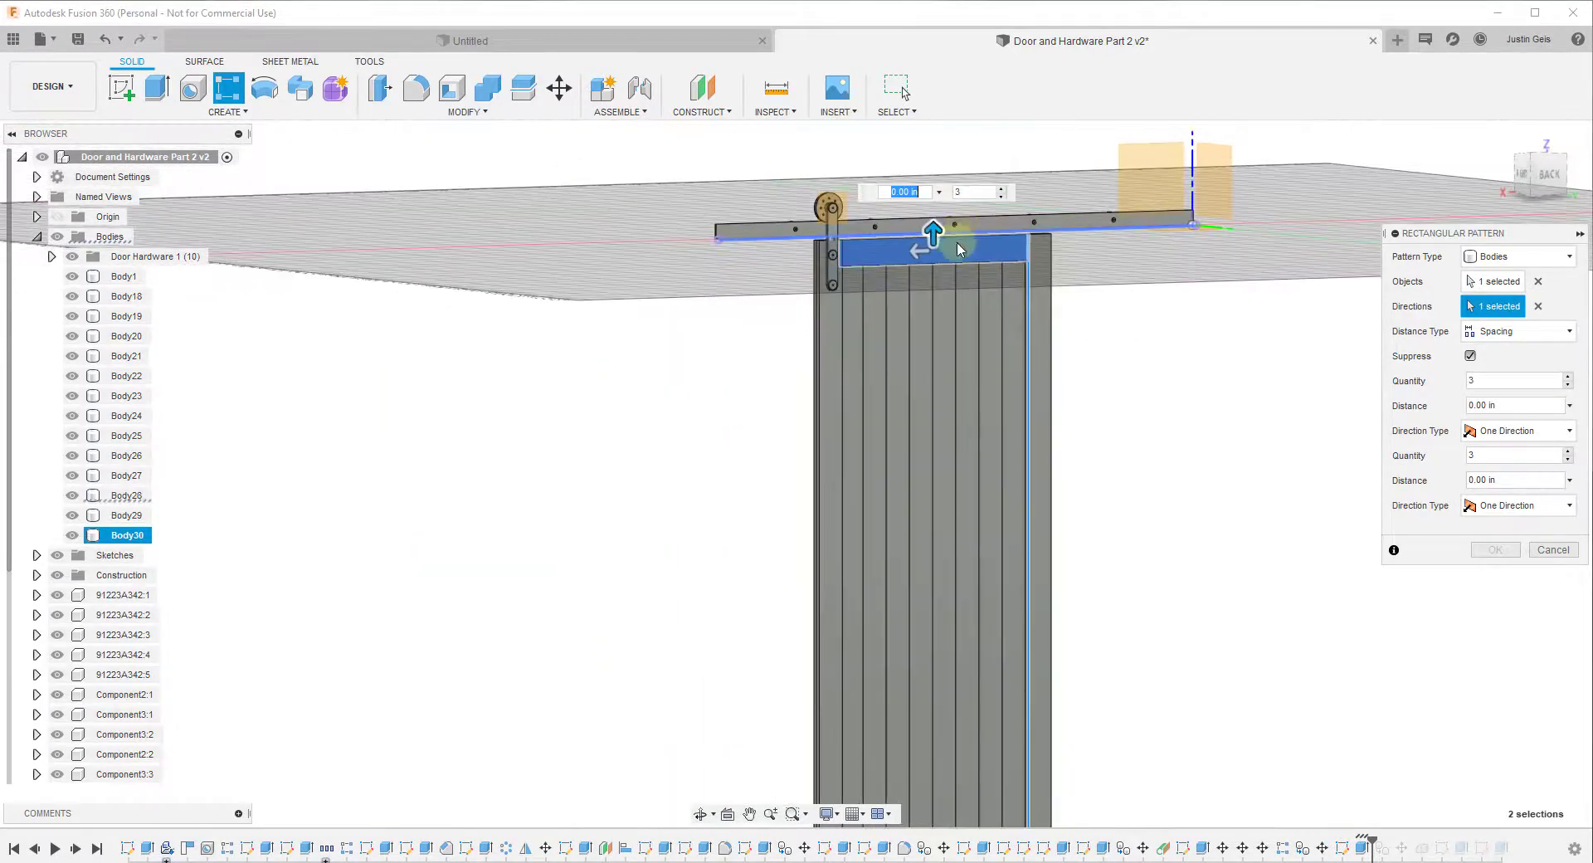
Set the cross board pattern's spacing to -40.25 in, bringing the last copy to the door's bottom edge.
left_click_drag(933, 239, 932, 551)
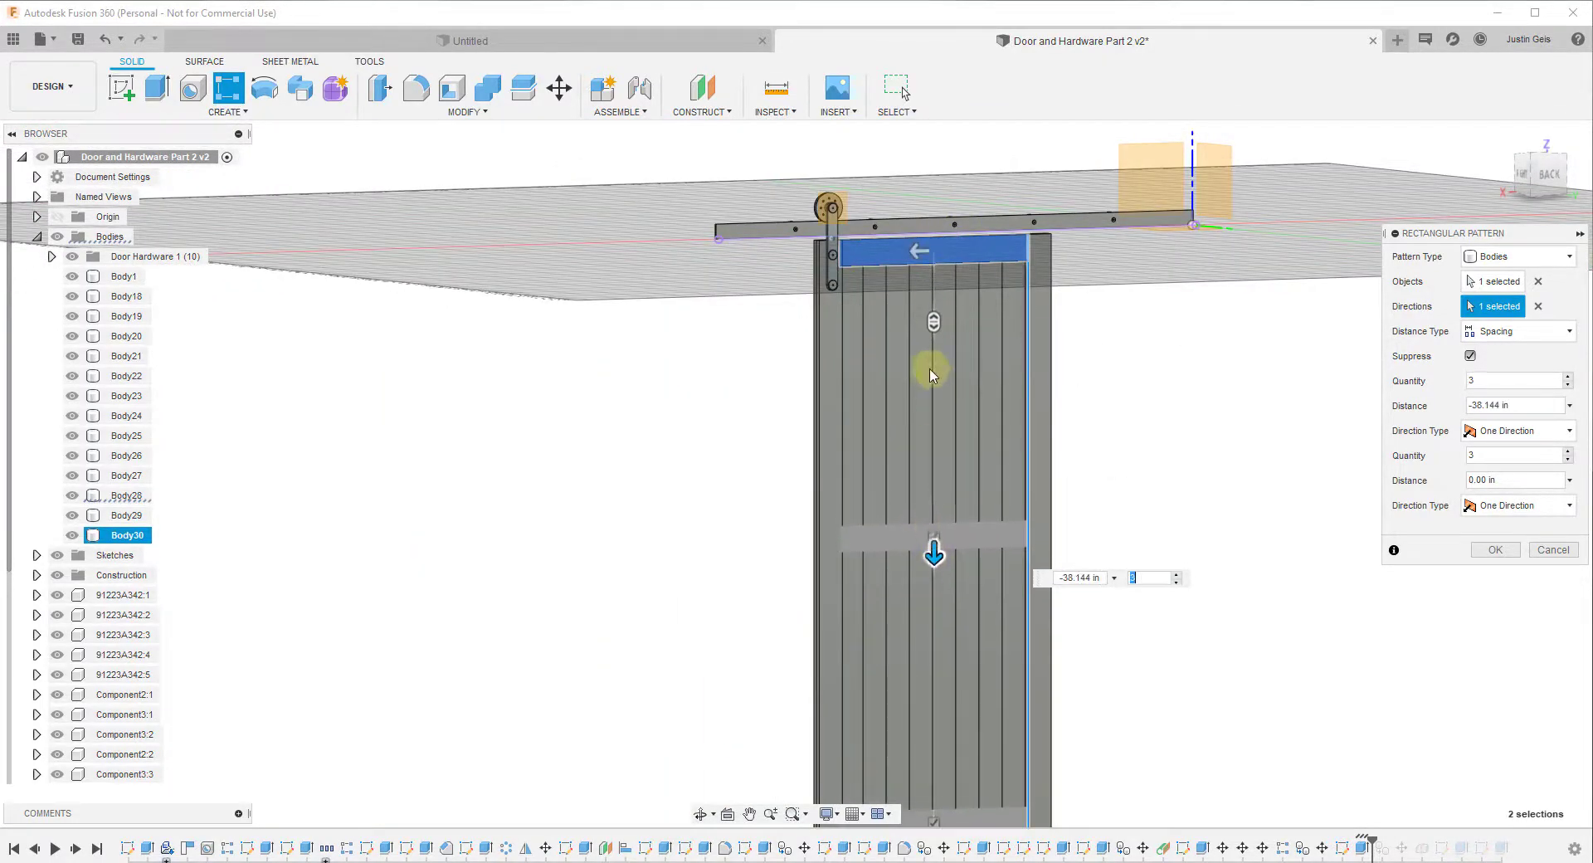
scroll(935, 465, "down", 2)
scroll(935, 451, "up", 2)
left_click_drag(933, 490, 935, 498)
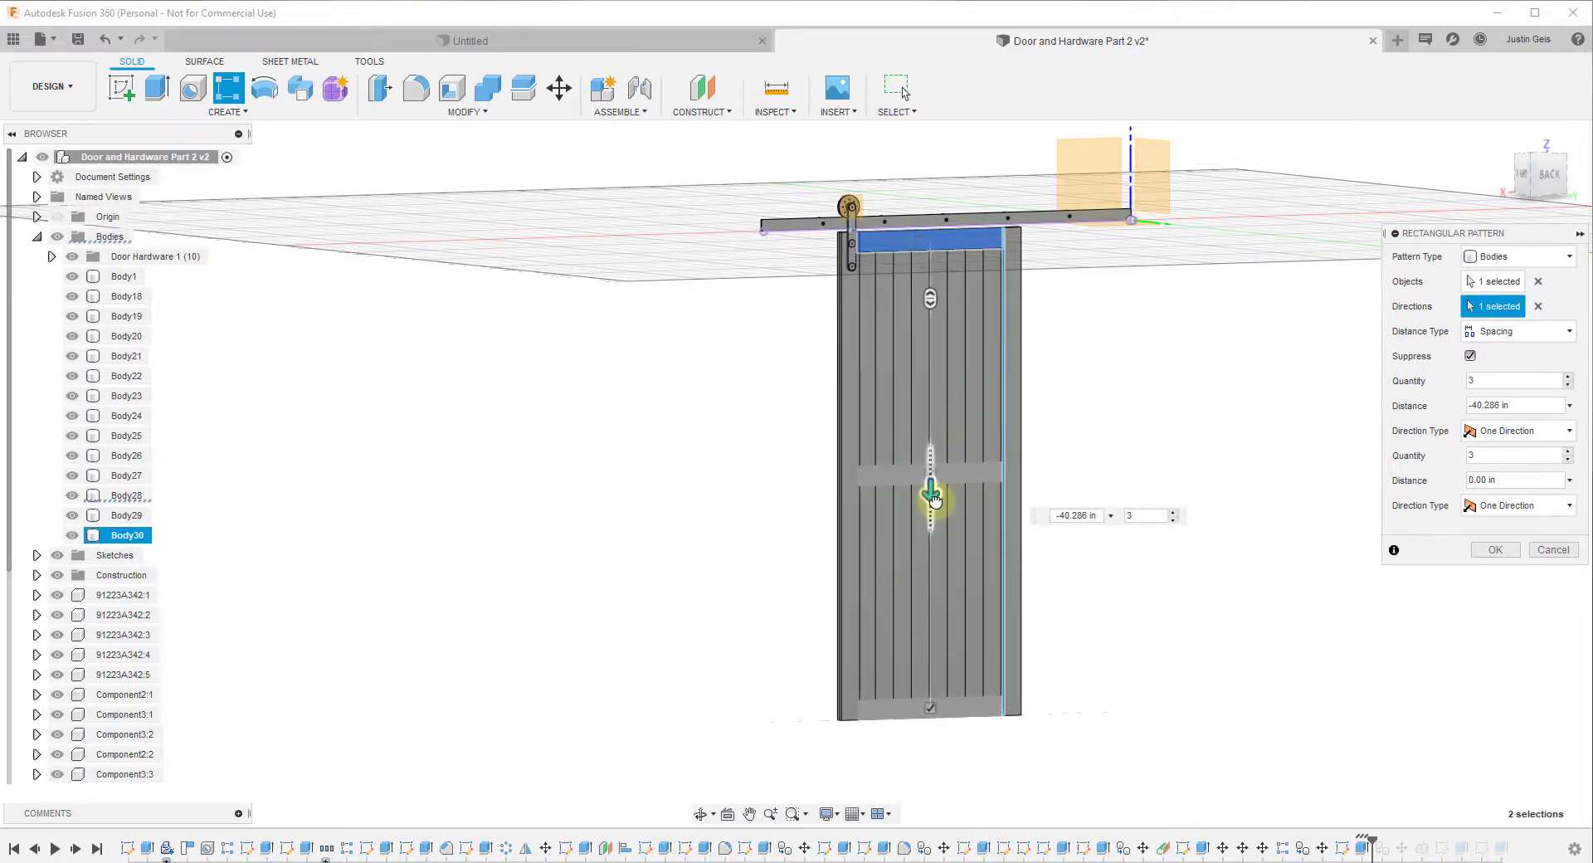
scroll(988, 719, "up", 6)
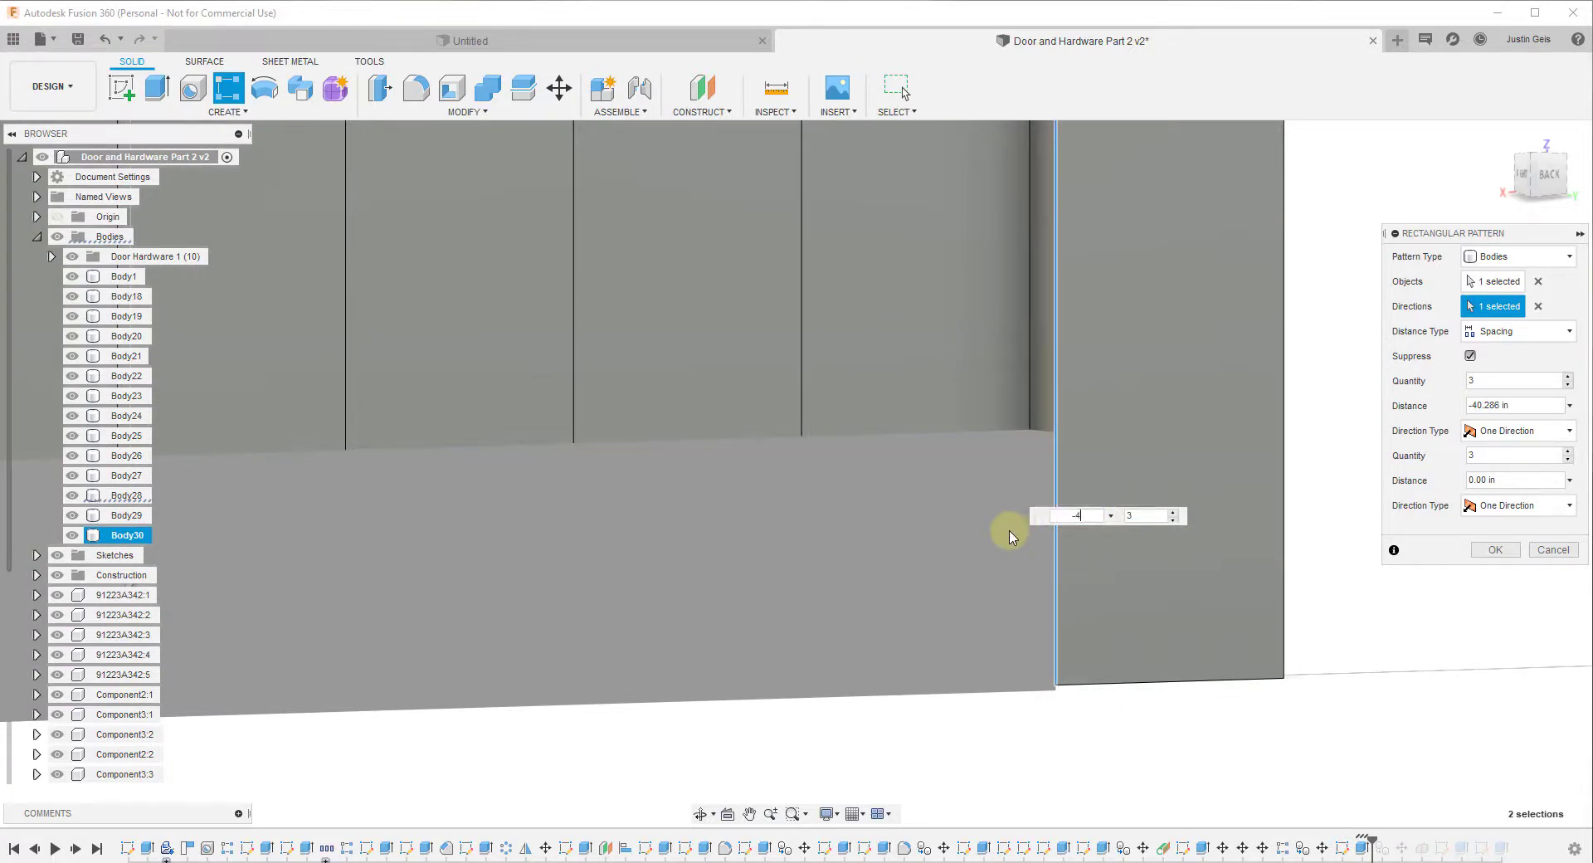
key("Return")
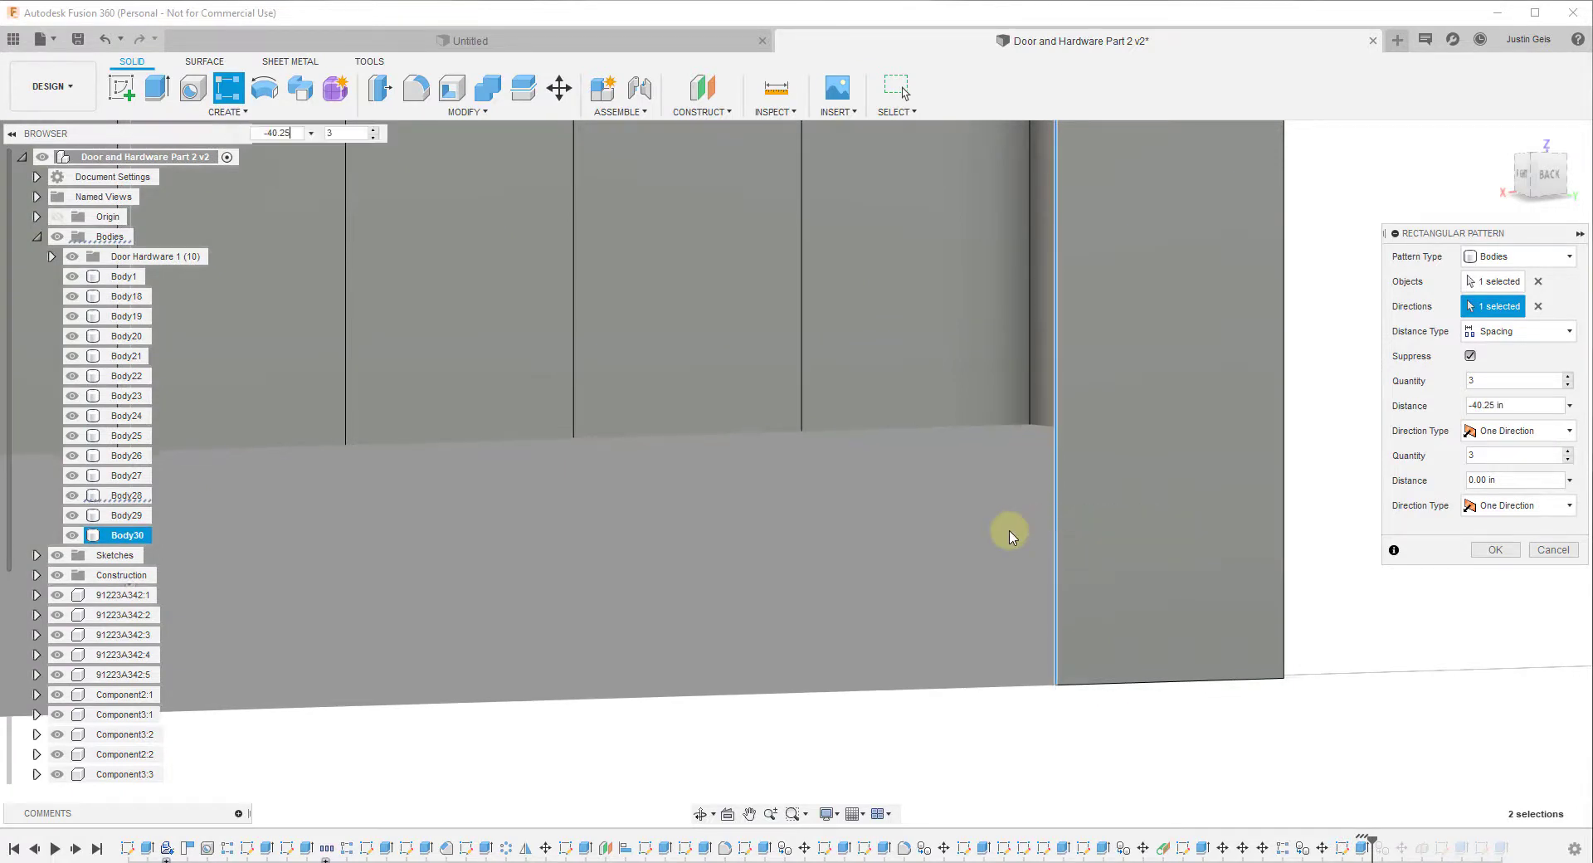
middle_click_drag(1043, 595, 970, 534, "shift")
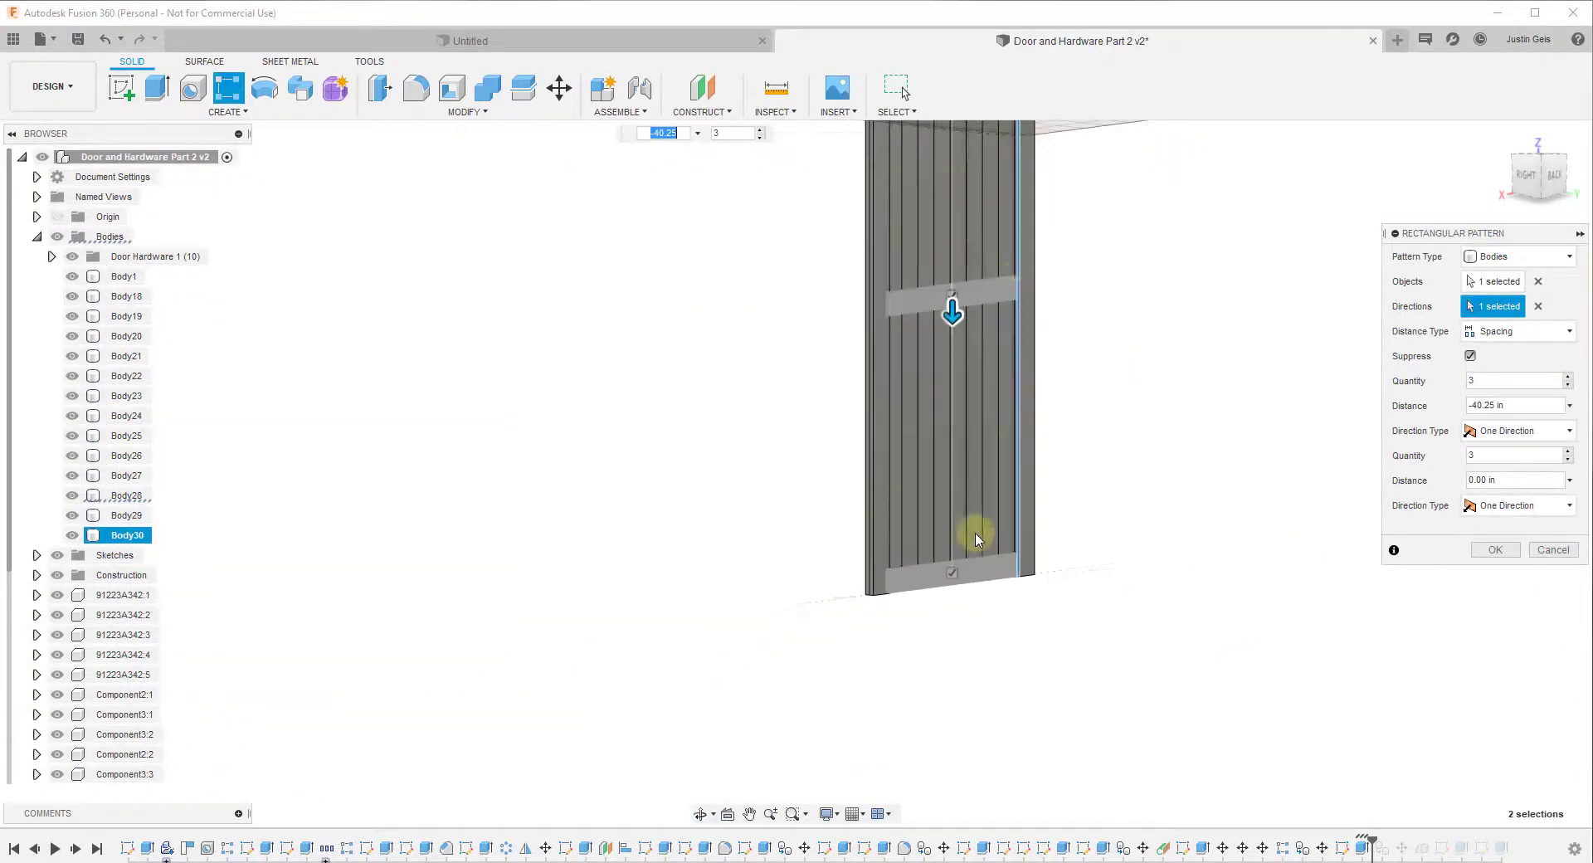
scroll(941, 369, "down", 3)
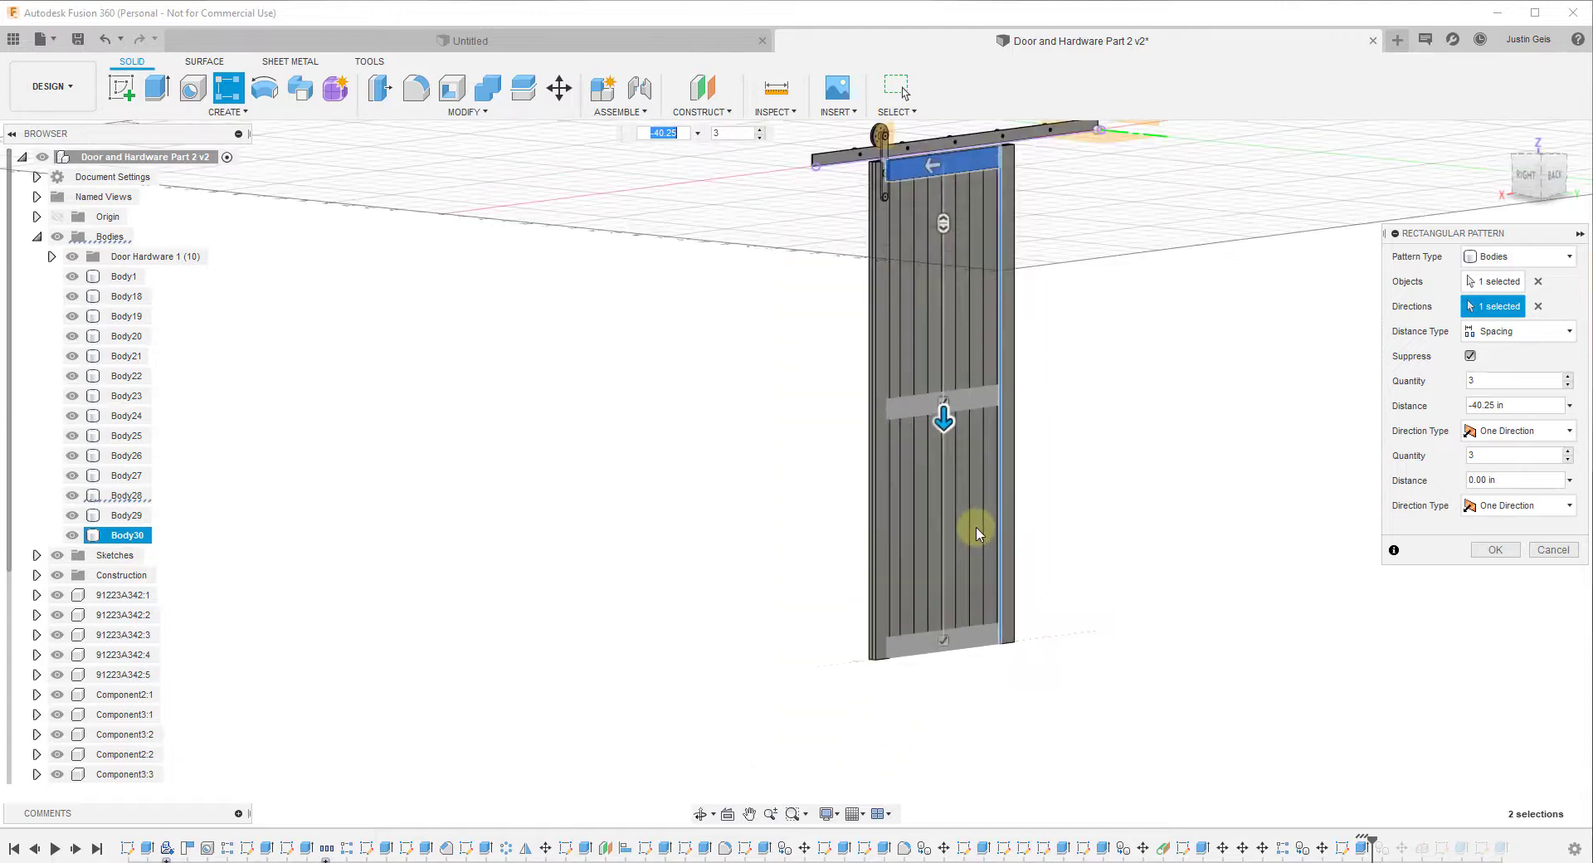
Try other quantities, including 2, 5 and 4, for the cross board pattern.
scroll(887, 483, "up", 2)
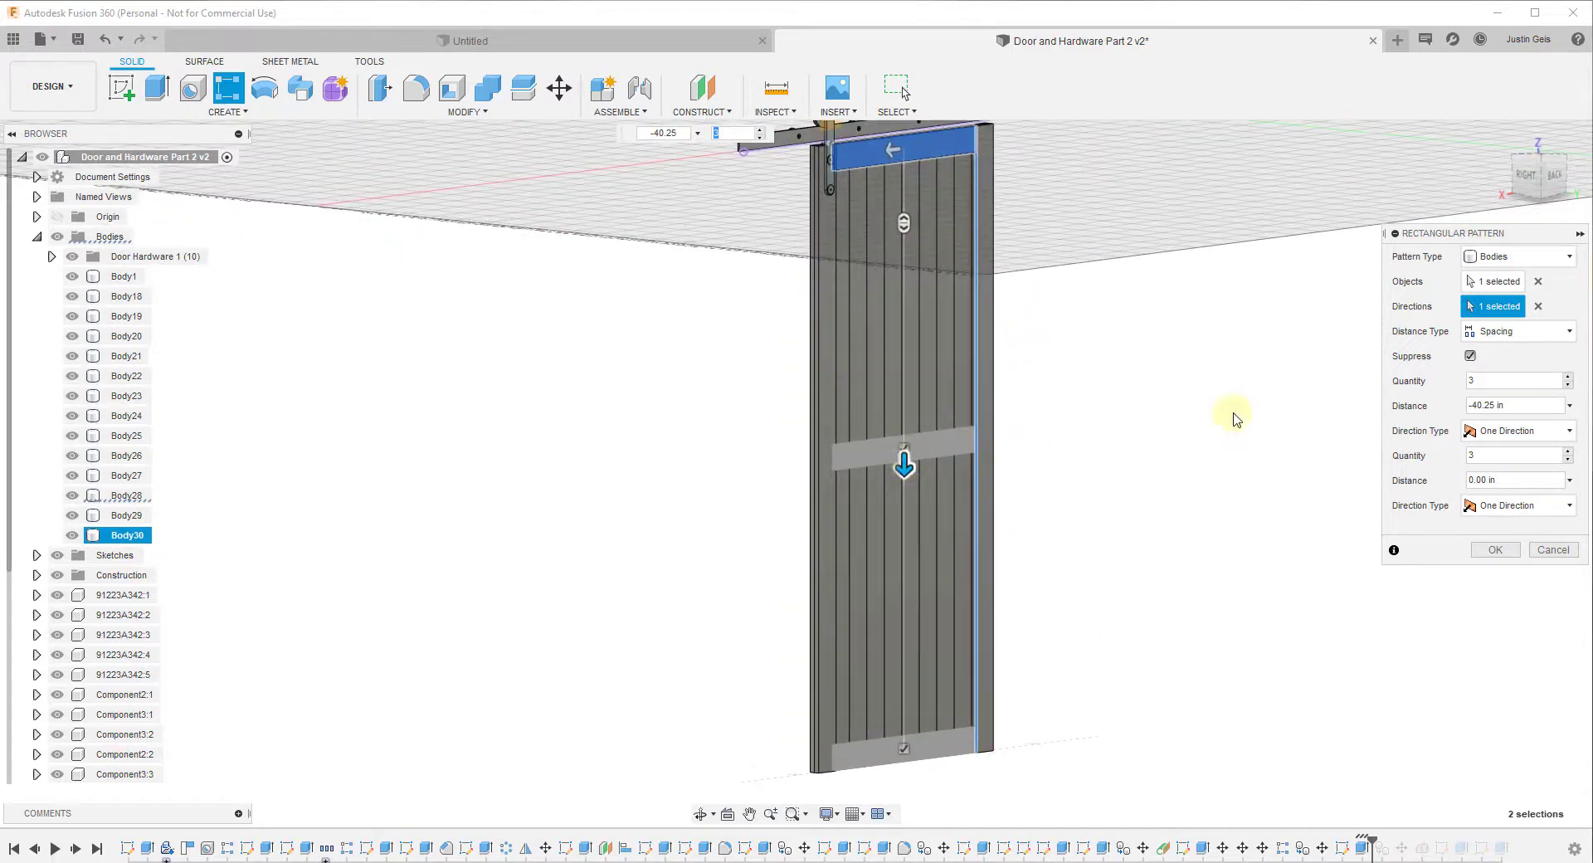
left_click_drag(904, 220, 900, 282)
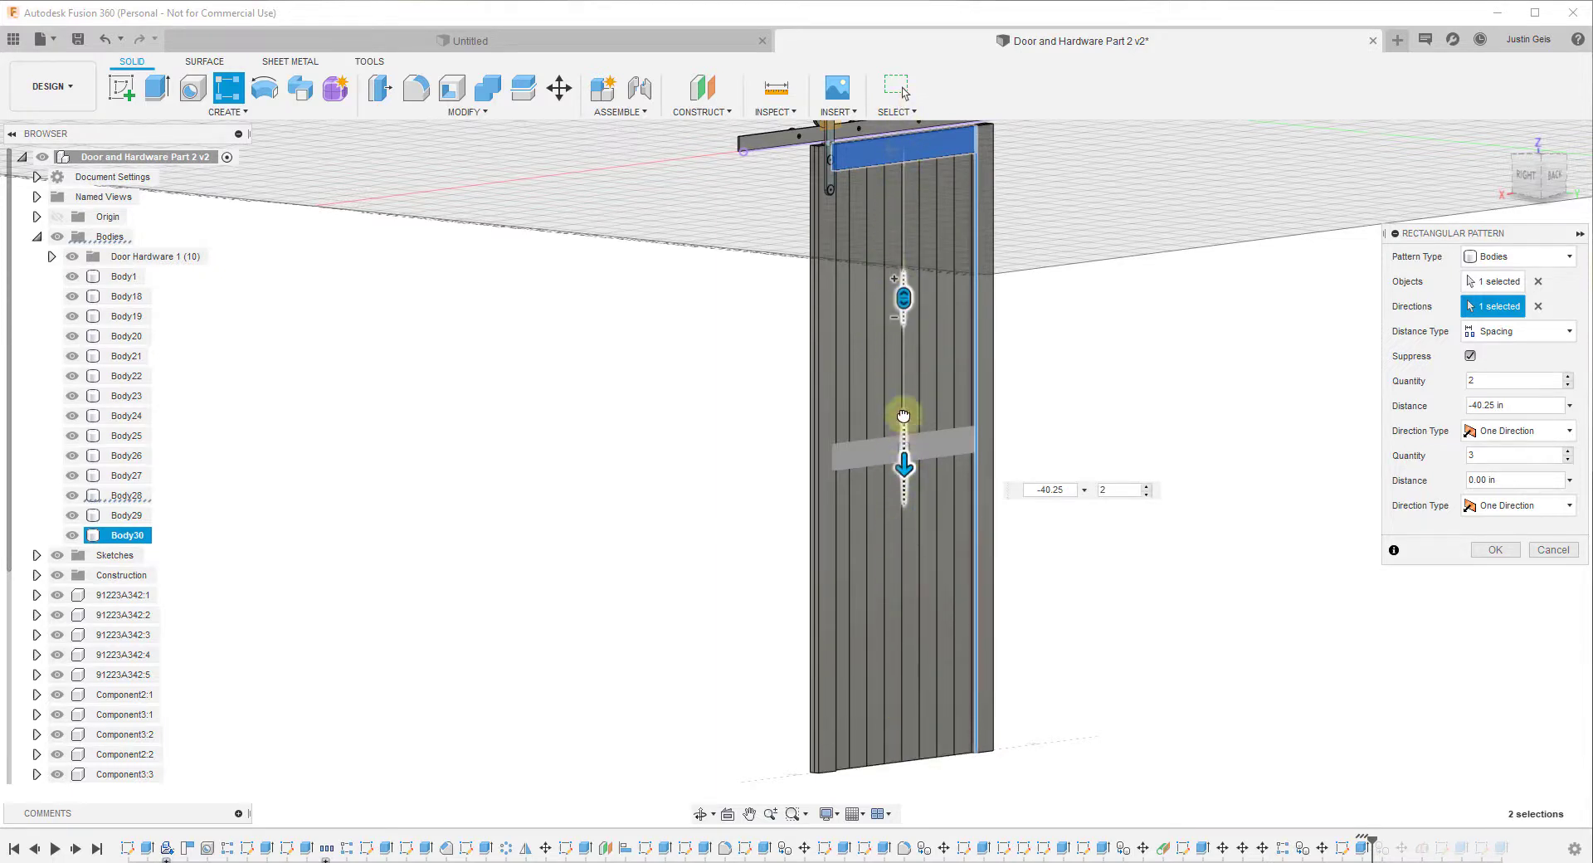
left_click_drag(919, 174, 913, 93)
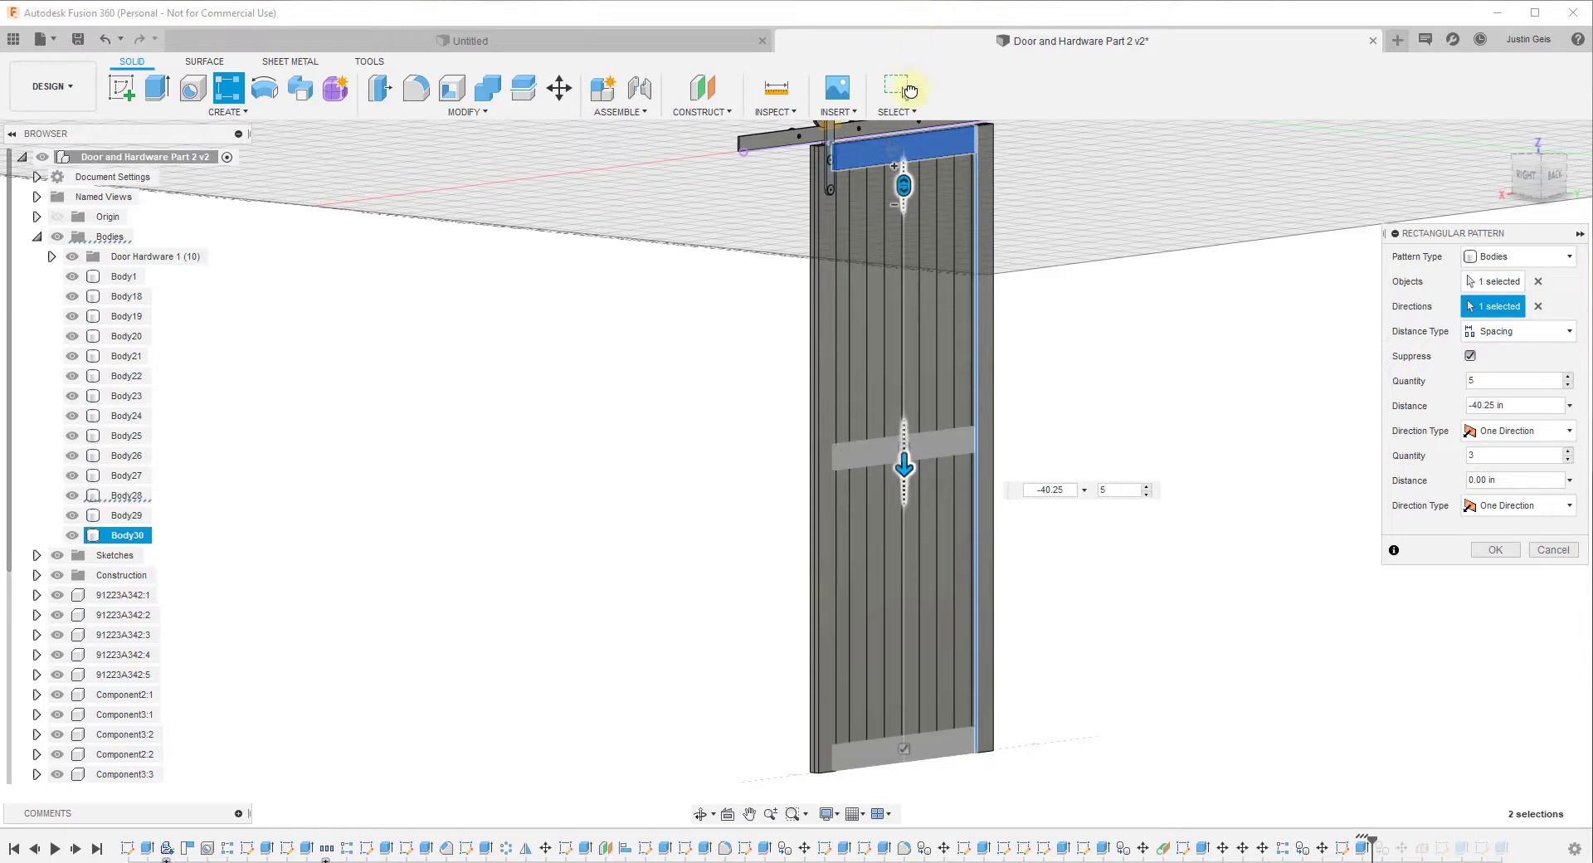
scroll(921, 562, "down", 3)
scroll(918, 345, "up", 1)
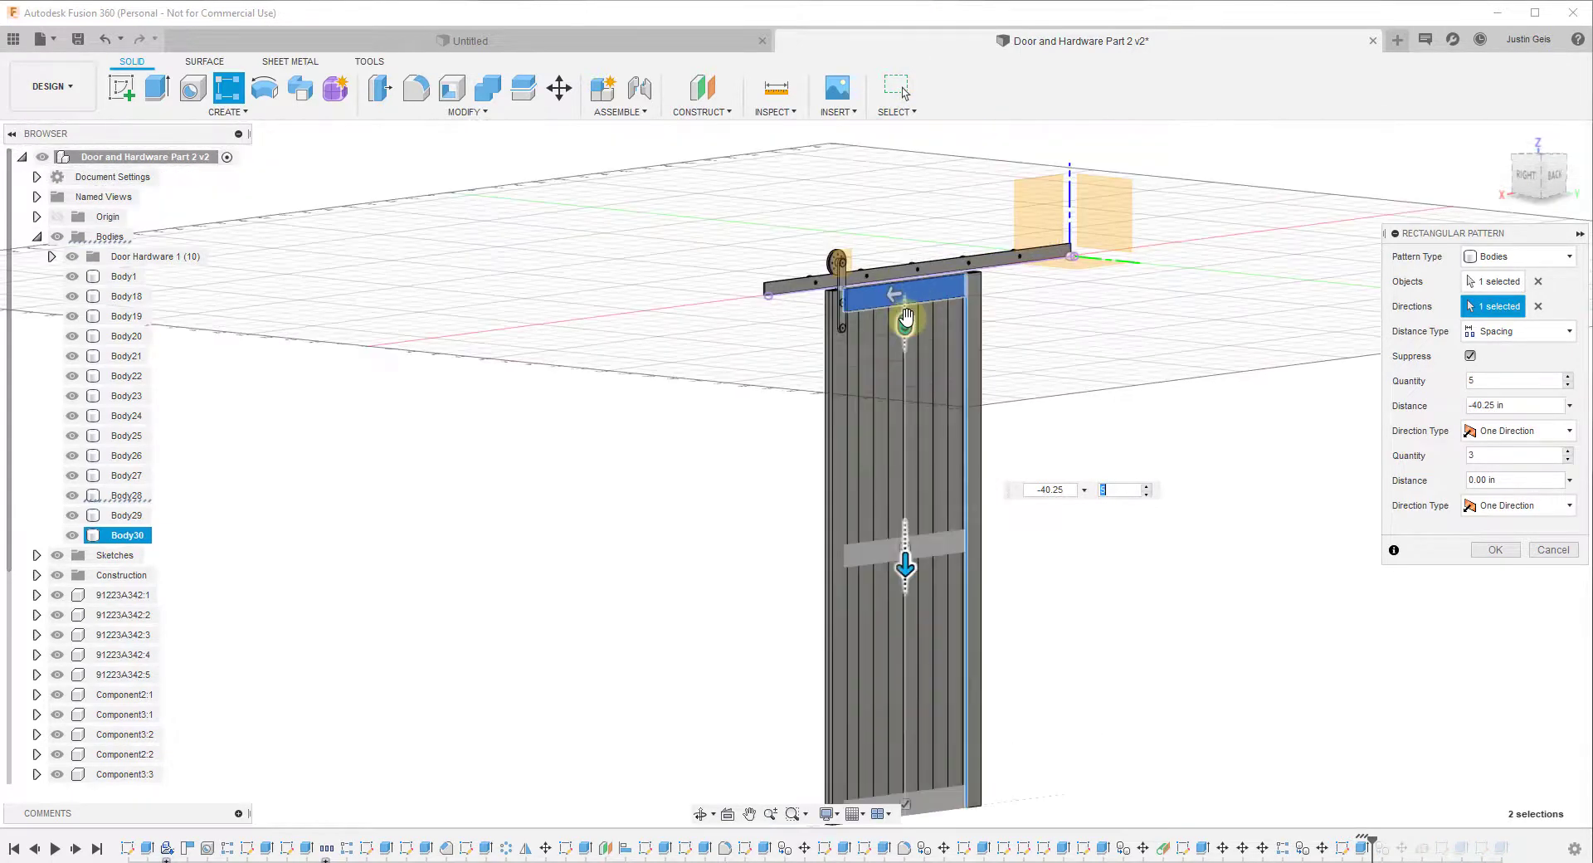
left_click_drag(907, 346, 911, 380)
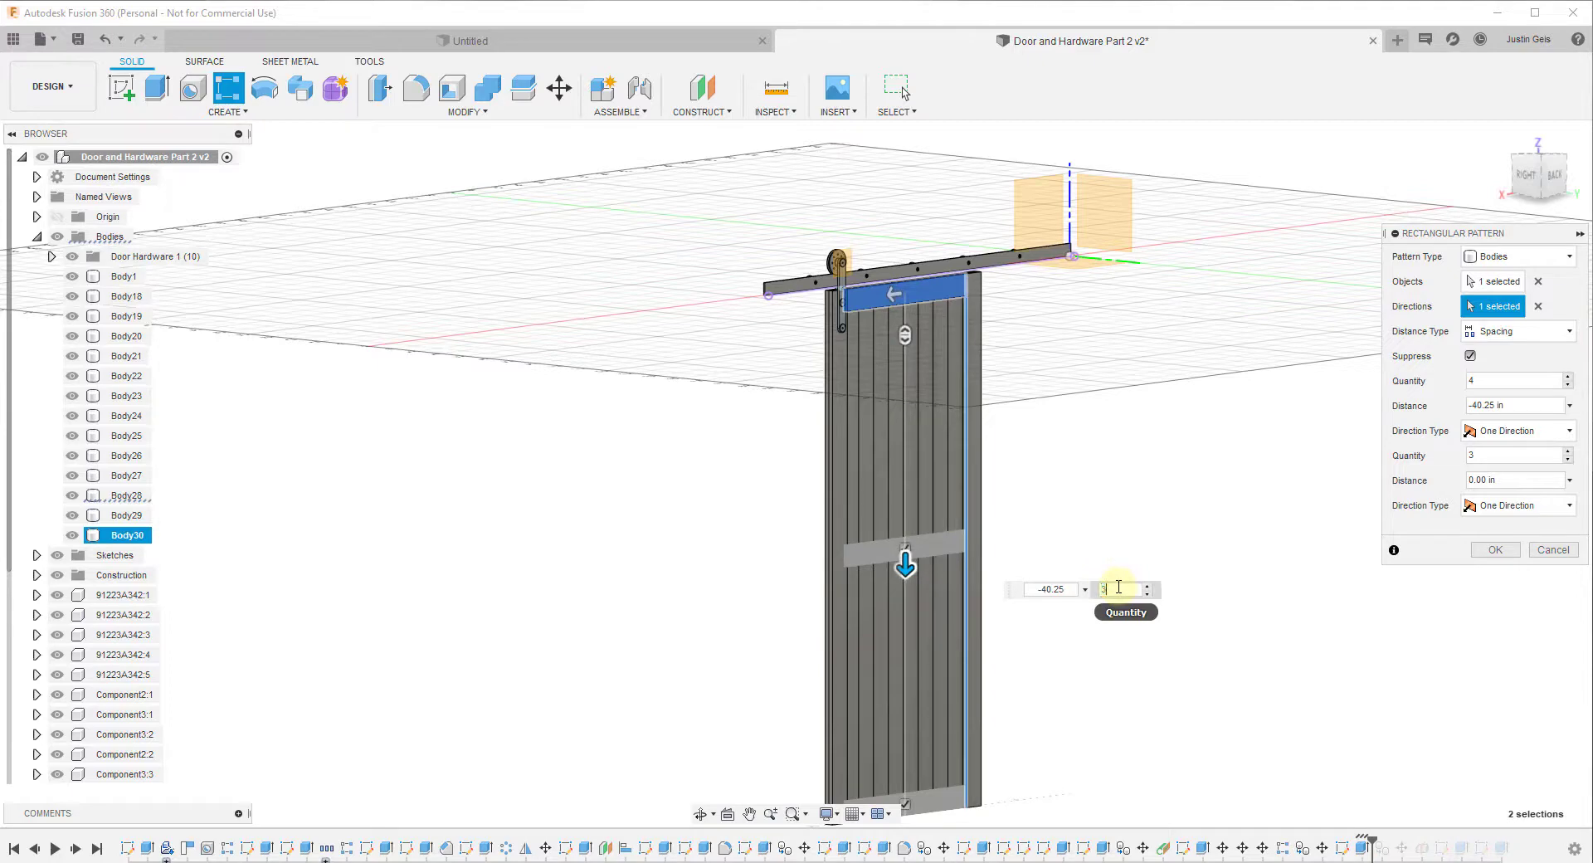
Complete the cross board pattern with a quantity of 3.
left_click(1494, 549)
scroll(917, 327, "down", 3)
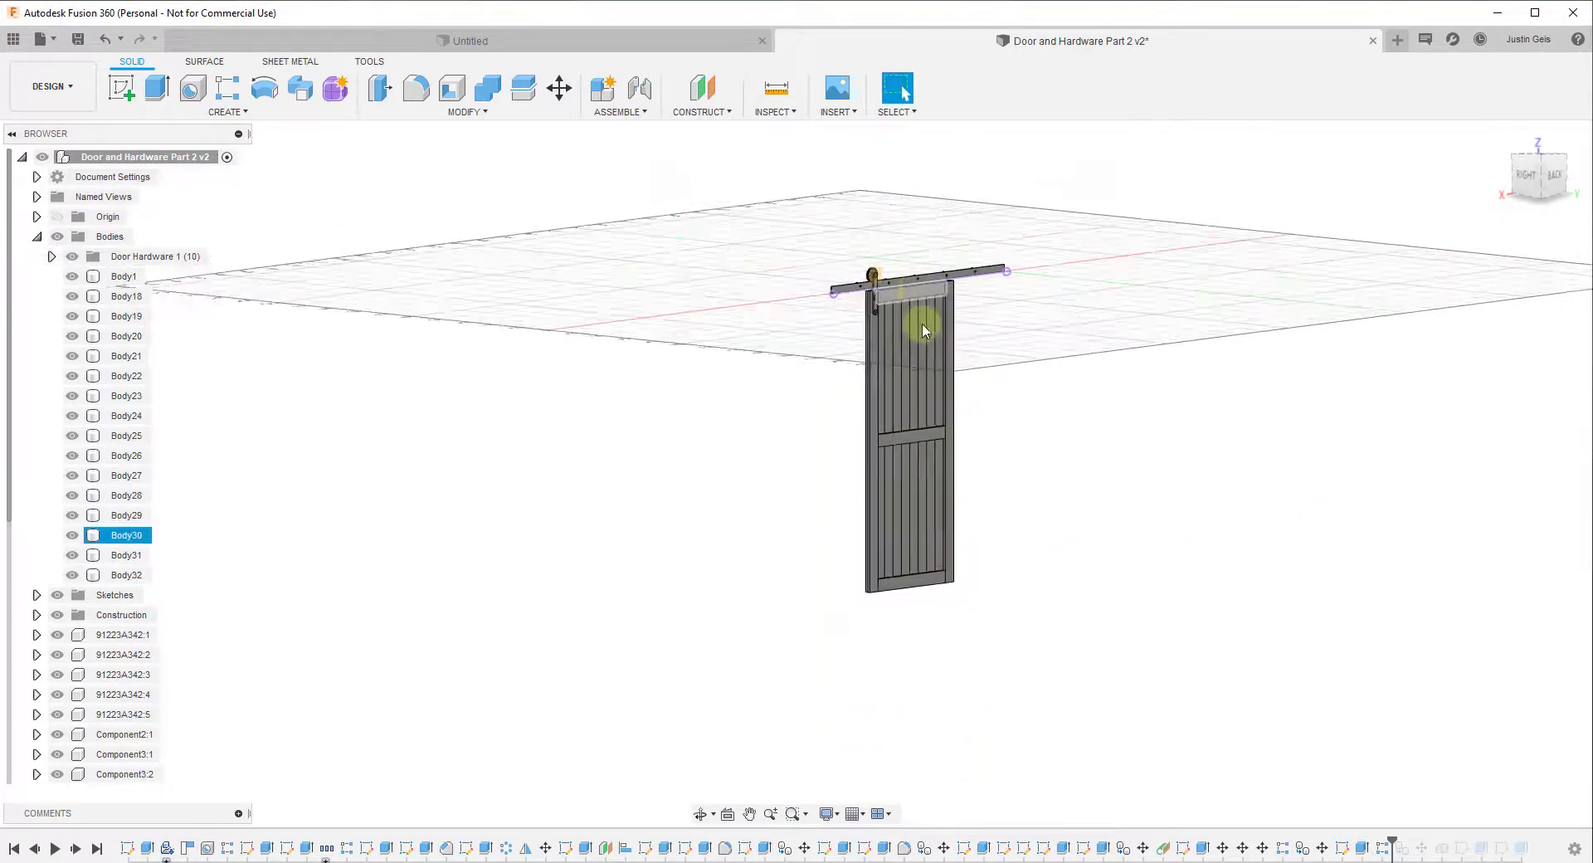
scroll(982, 433, "up", 3)
scroll(830, 216, "down", 2)
scroll(872, 151, "up", 3)
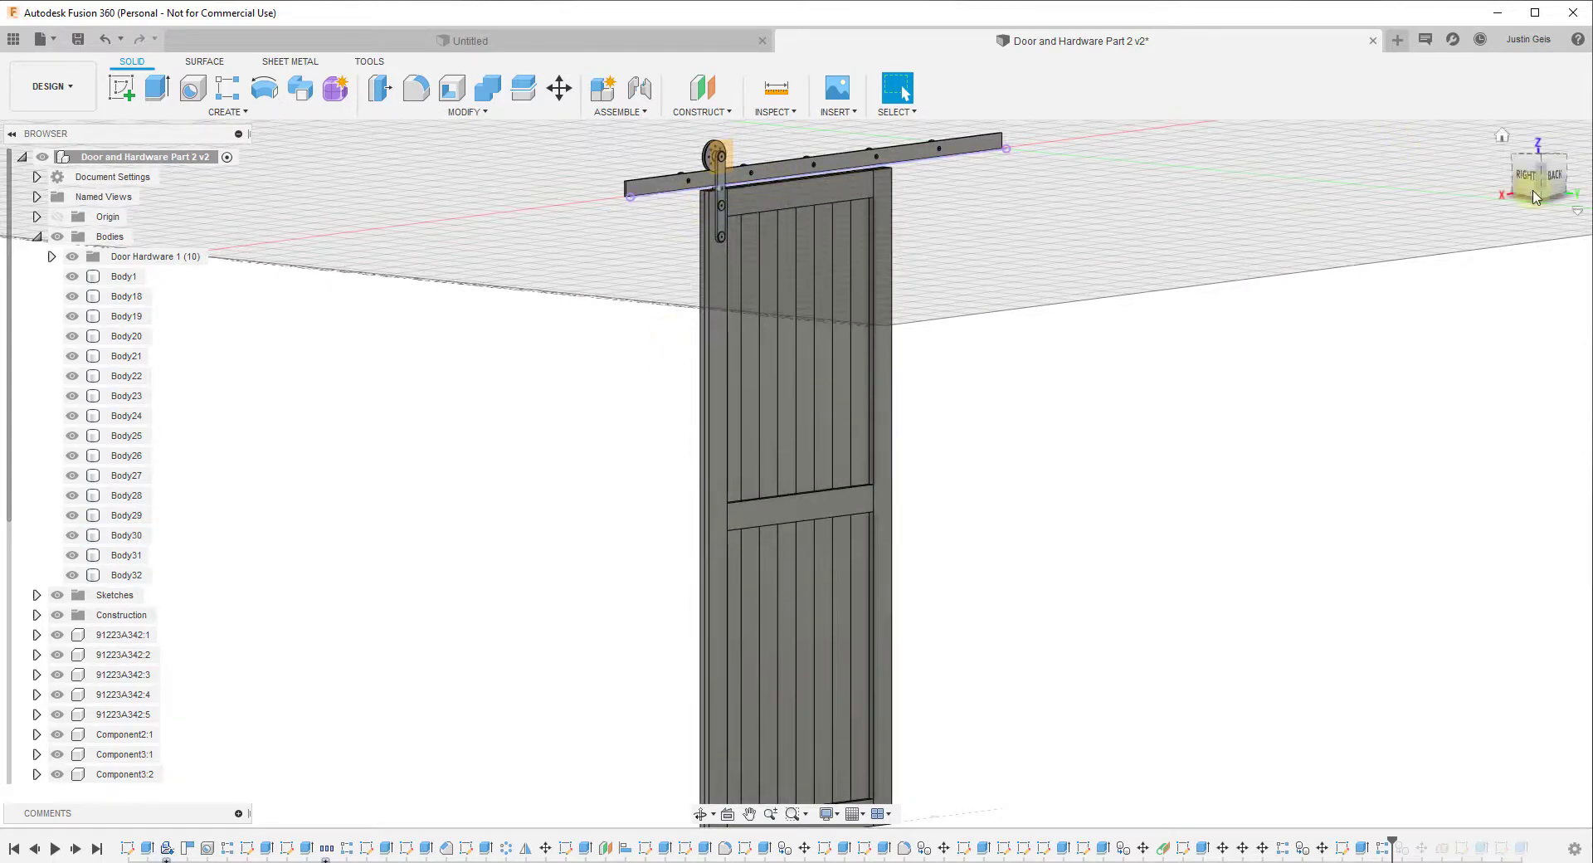
Create a new group named Door under Bodies.
left_click(1548, 164)
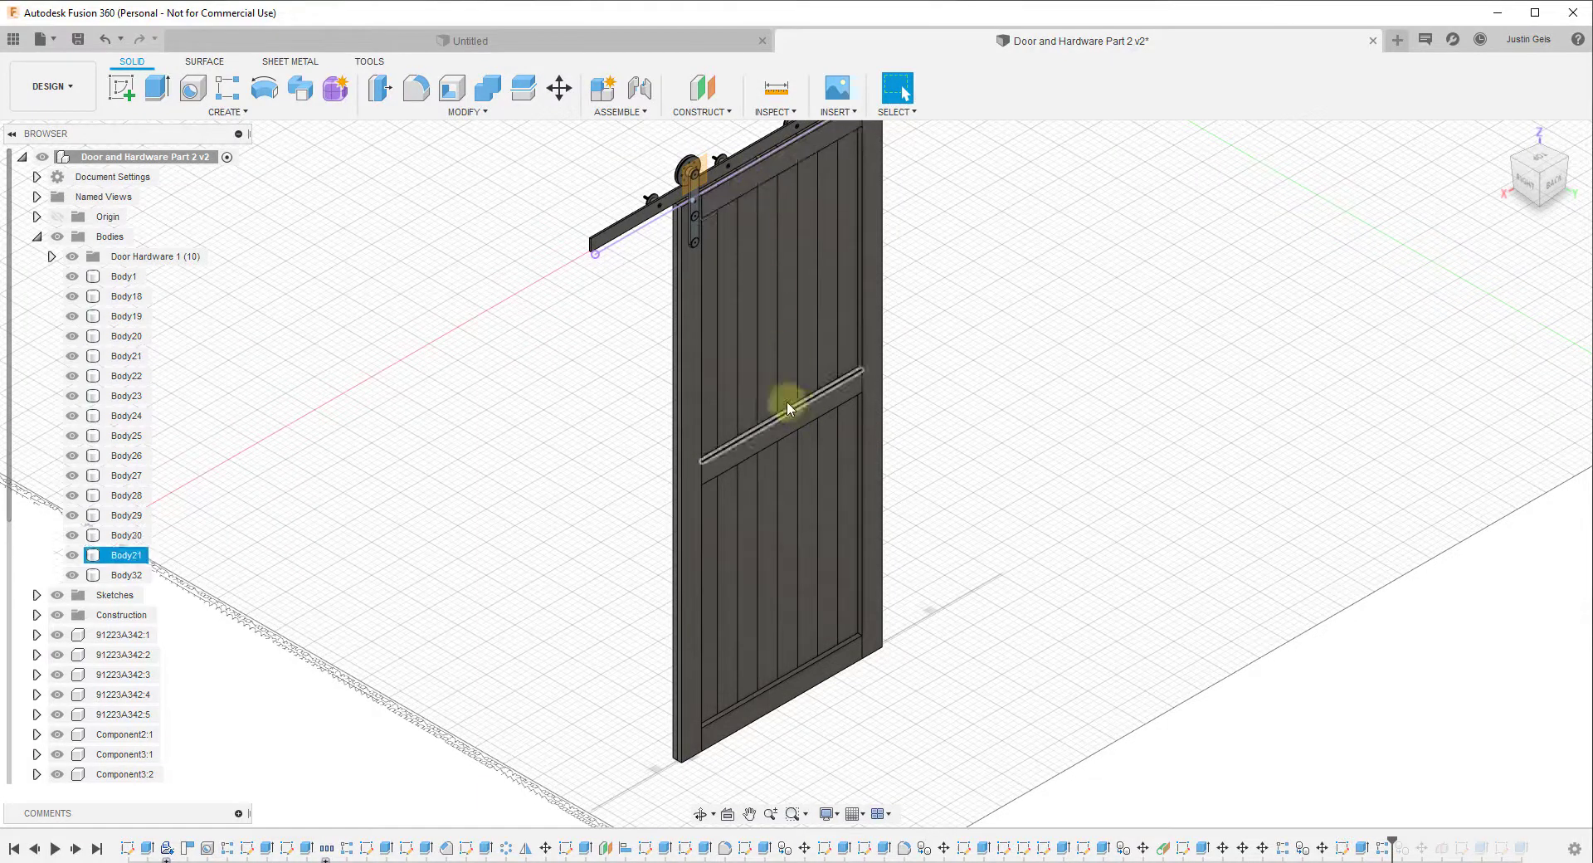
left_click(697, 287)
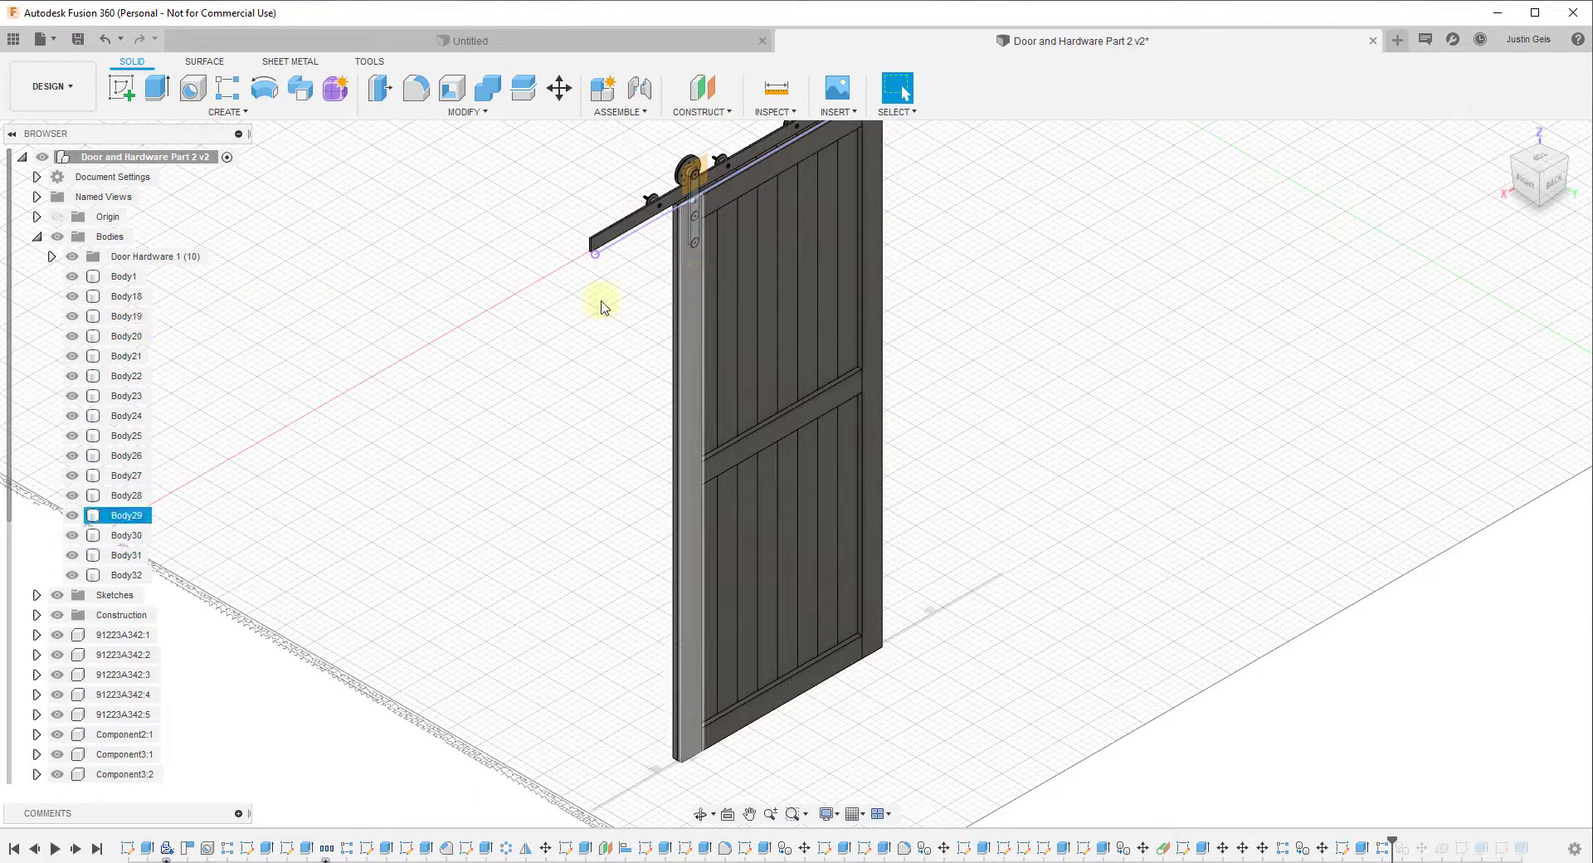
left_click(126, 298)
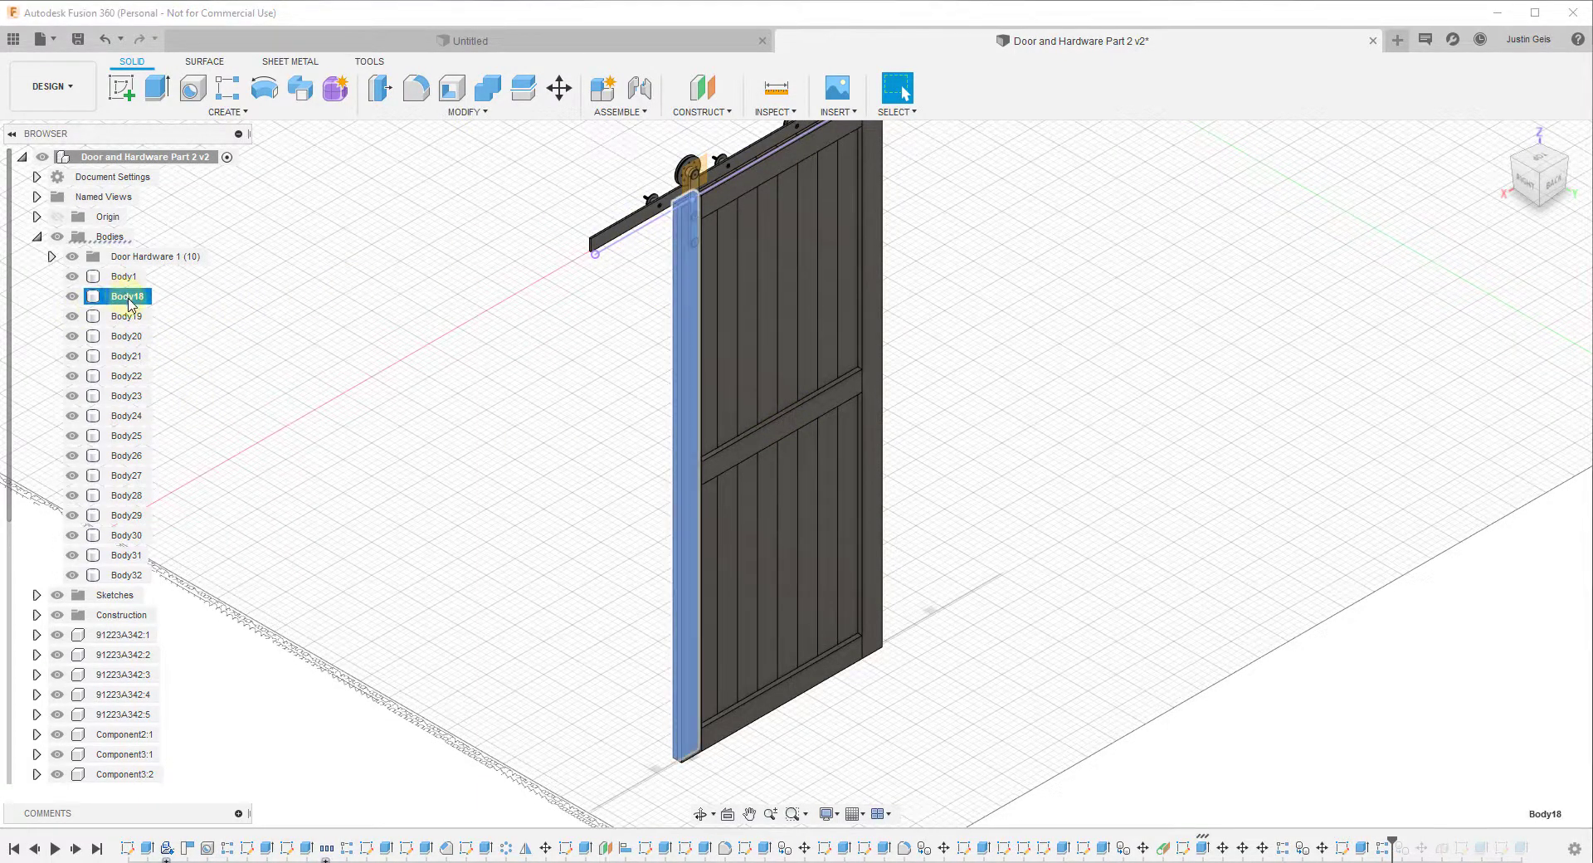
left_click(109, 237)
right_click(110, 236)
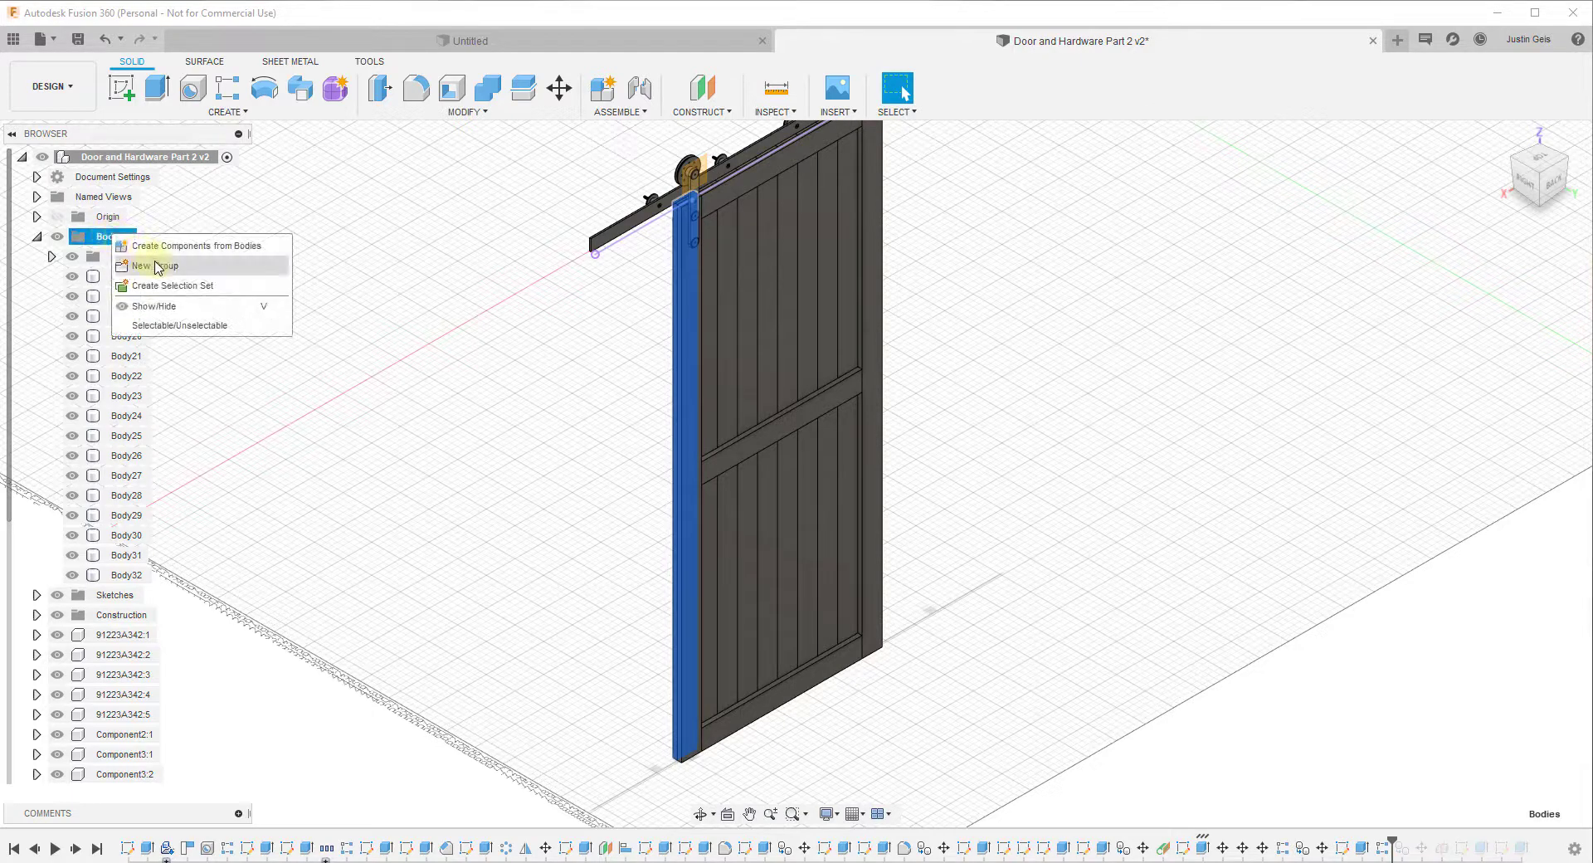
left_click(157, 266)
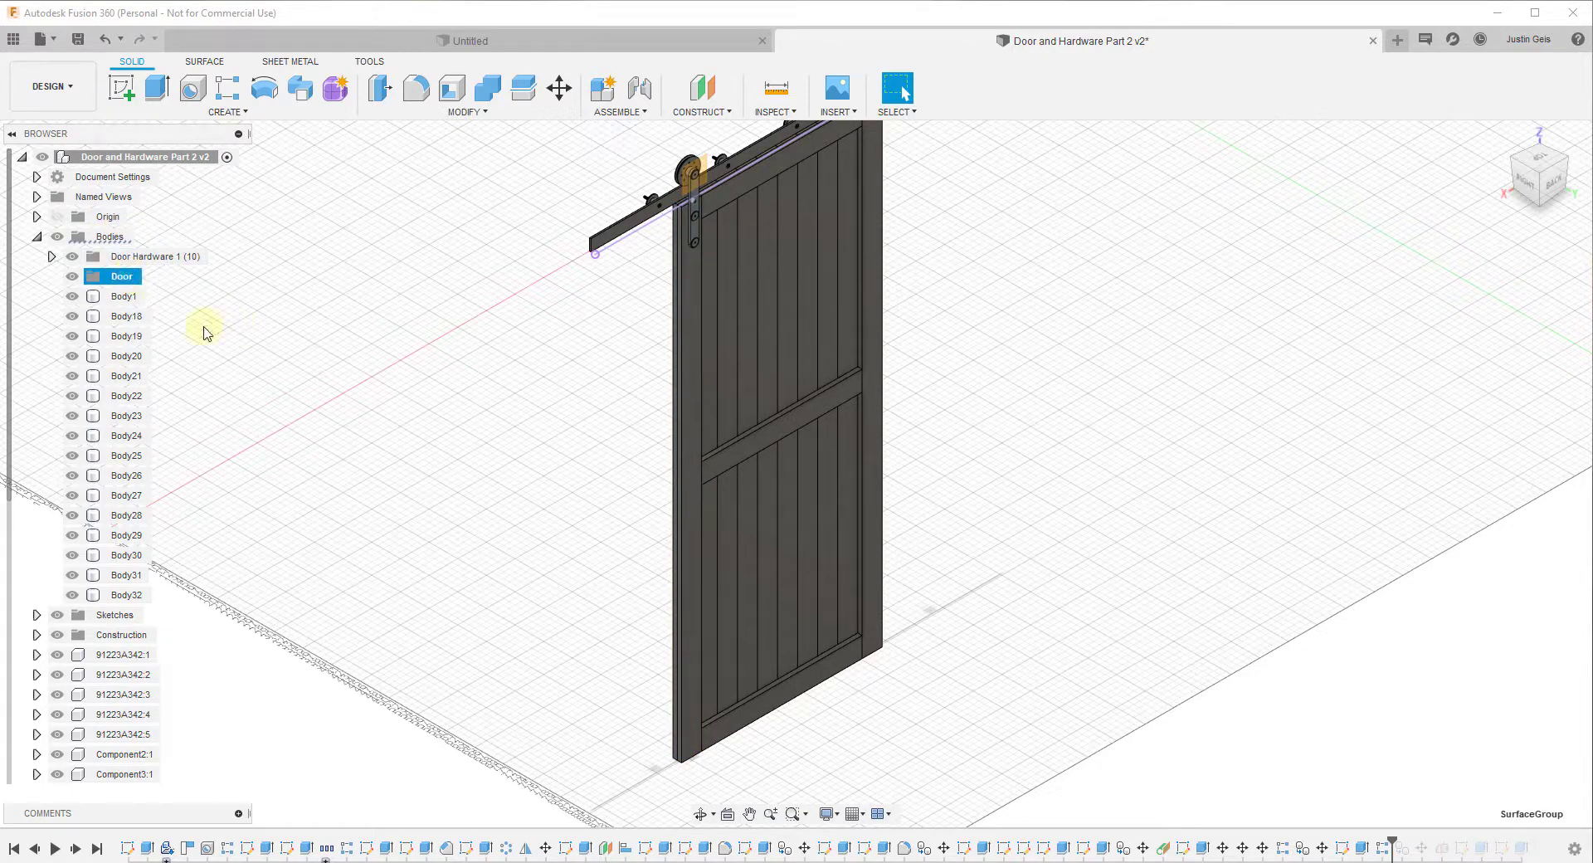
Move all door board bodies, Body18 through Body32, into the Door group.
left_click(126, 316)
left_click(126, 596, "shift")
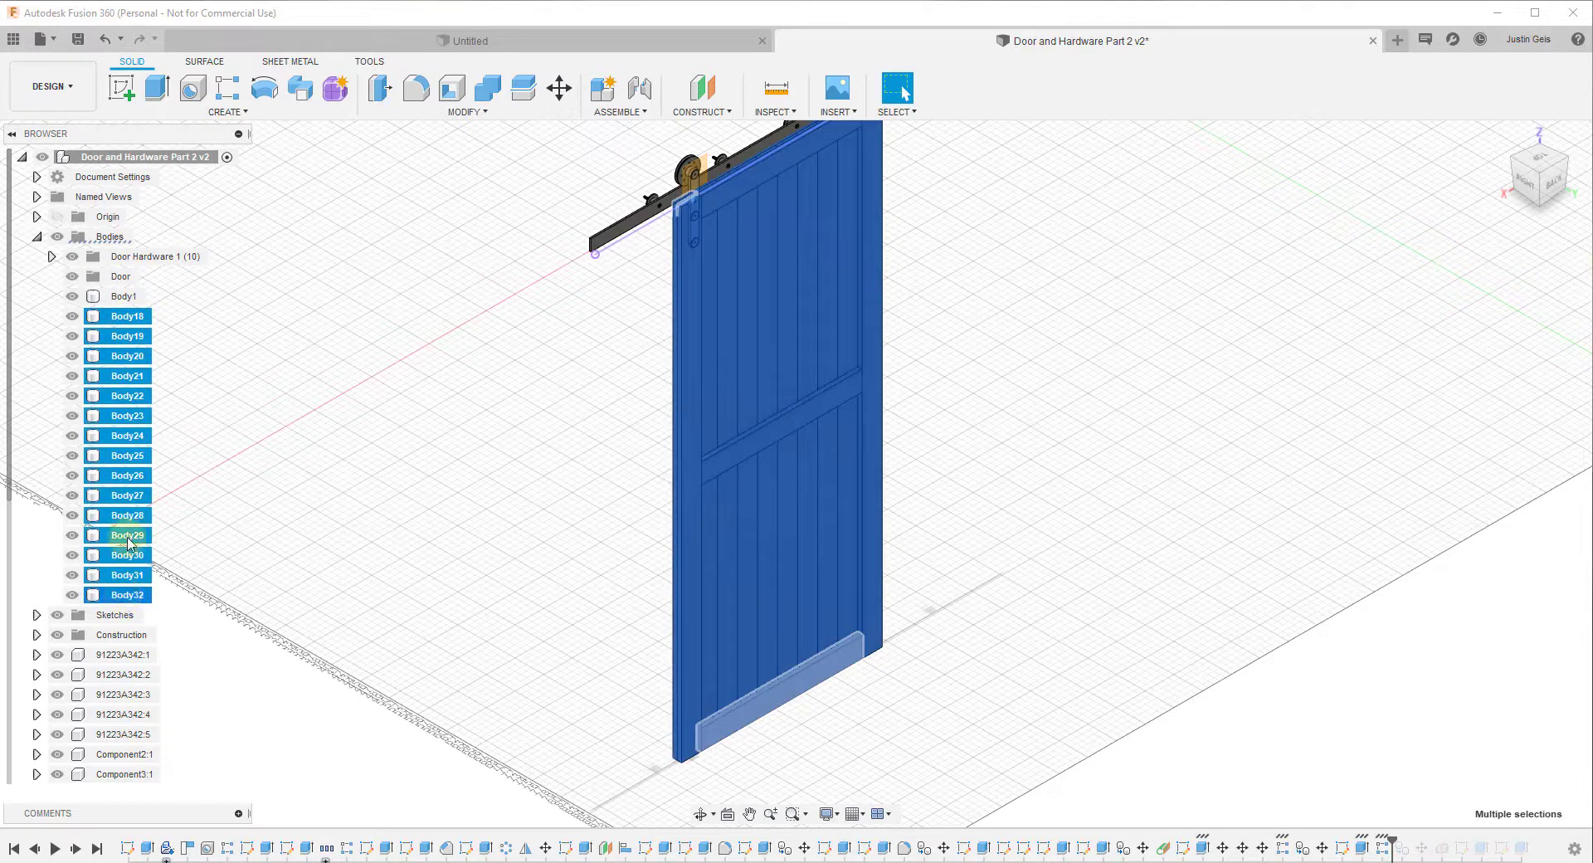
right_click(112, 325)
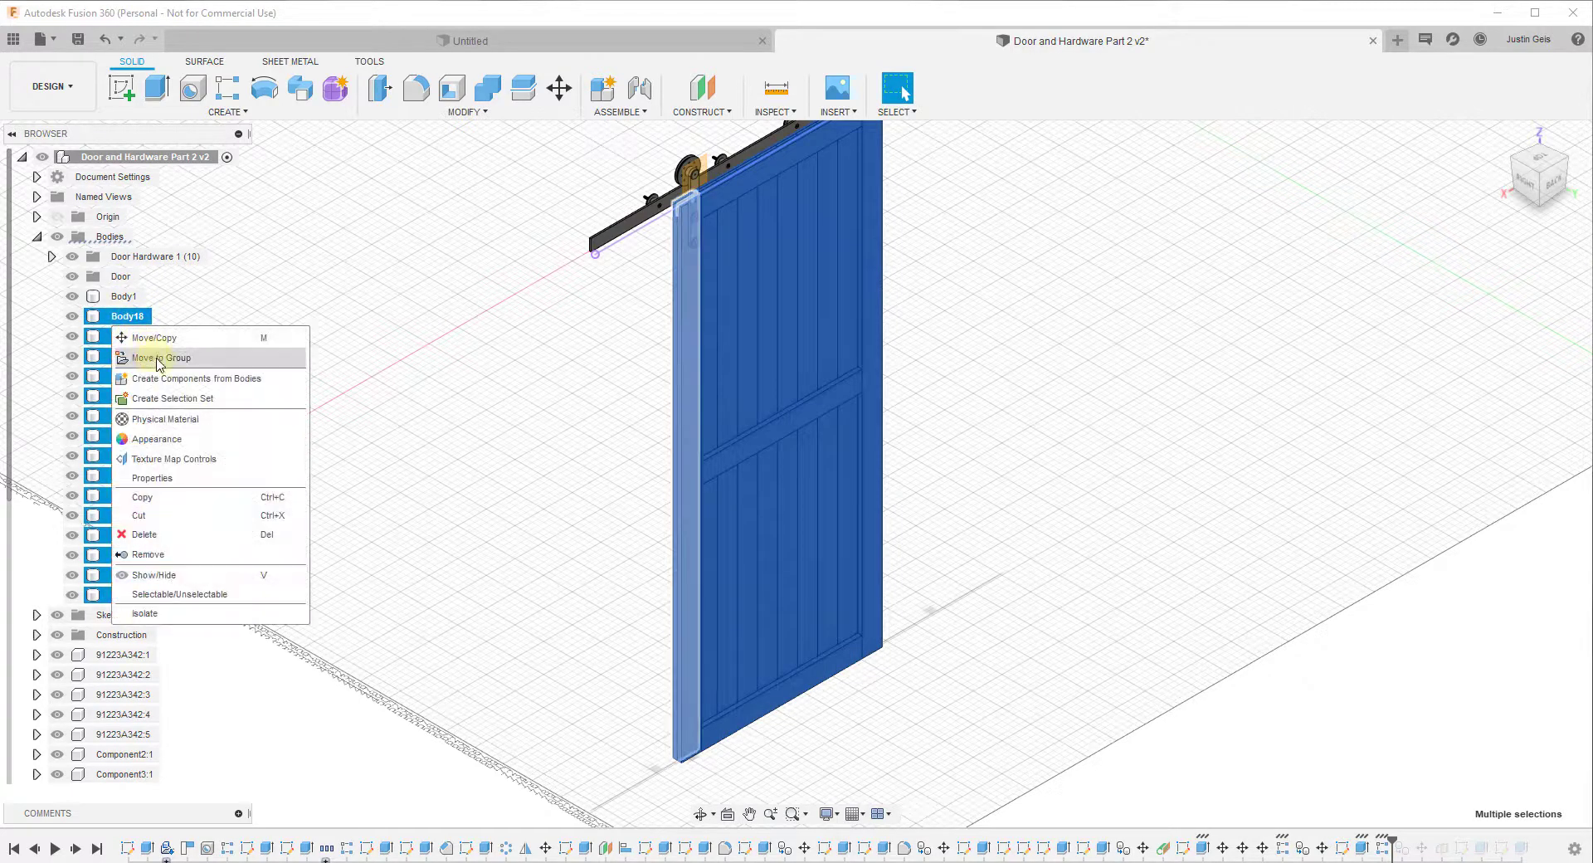
left_click(158, 358)
left_click(1535, 282)
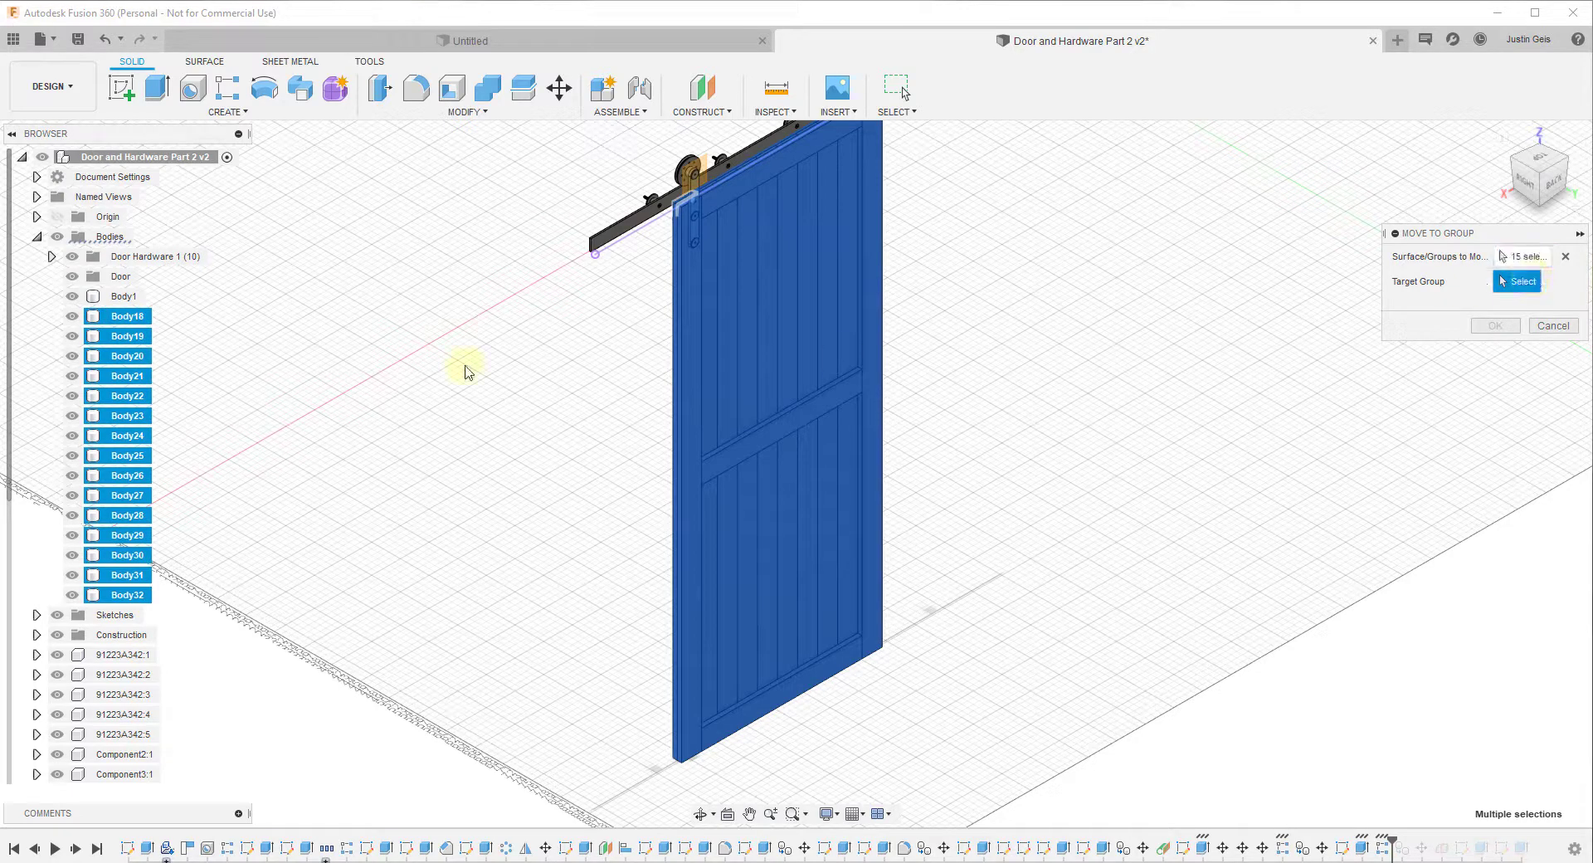
left_click(1495, 326)
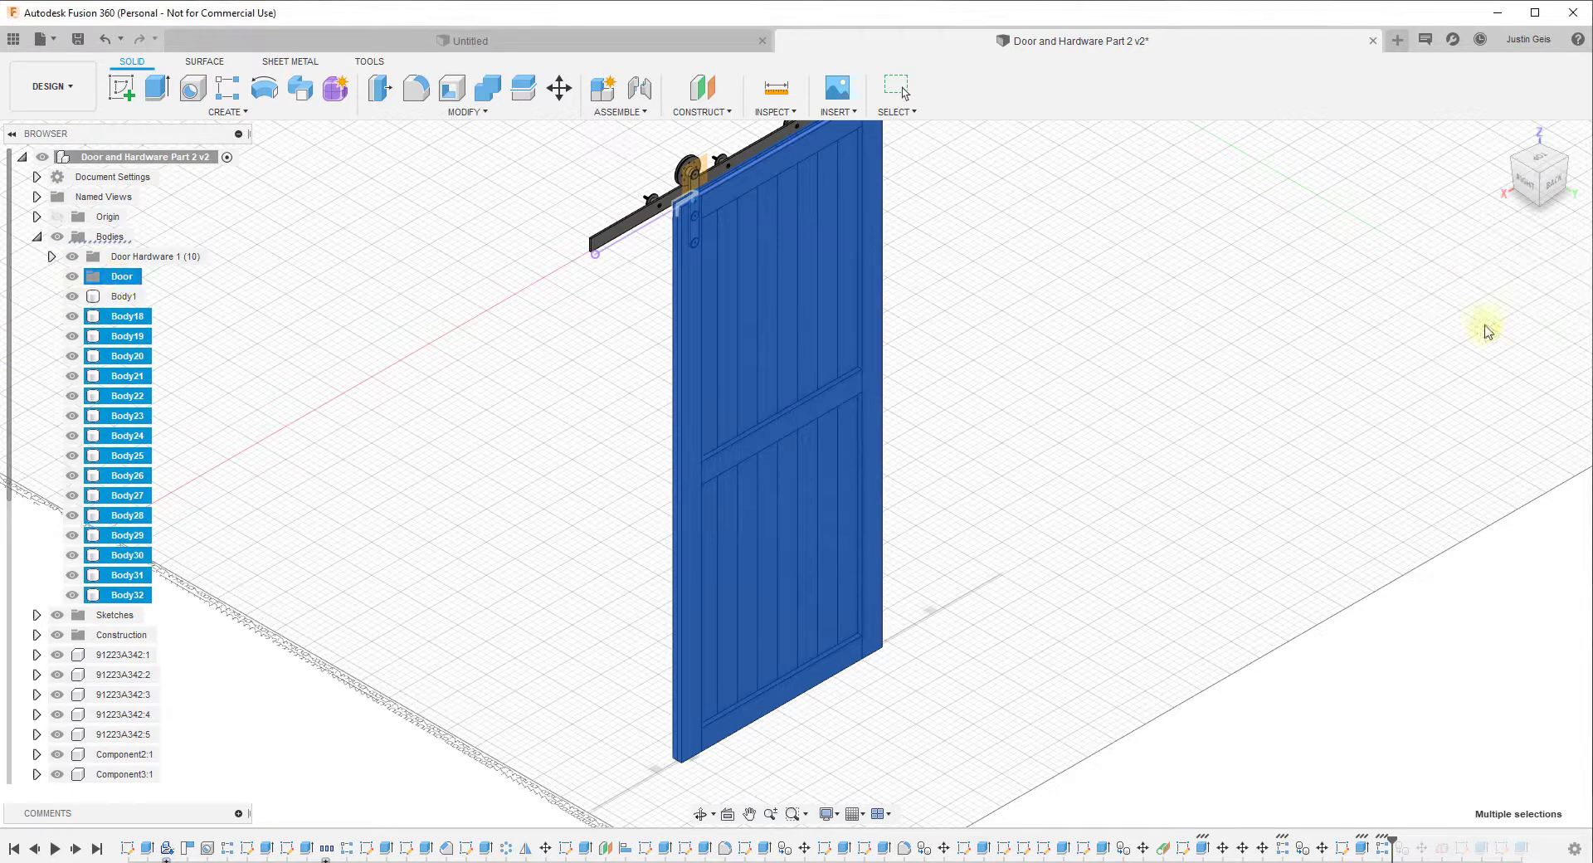
Start Move/Copy with all the bodies of the Door Hardware 1 group, Body6 through Body17, selected.
scroll(349, 341, "down", 2)
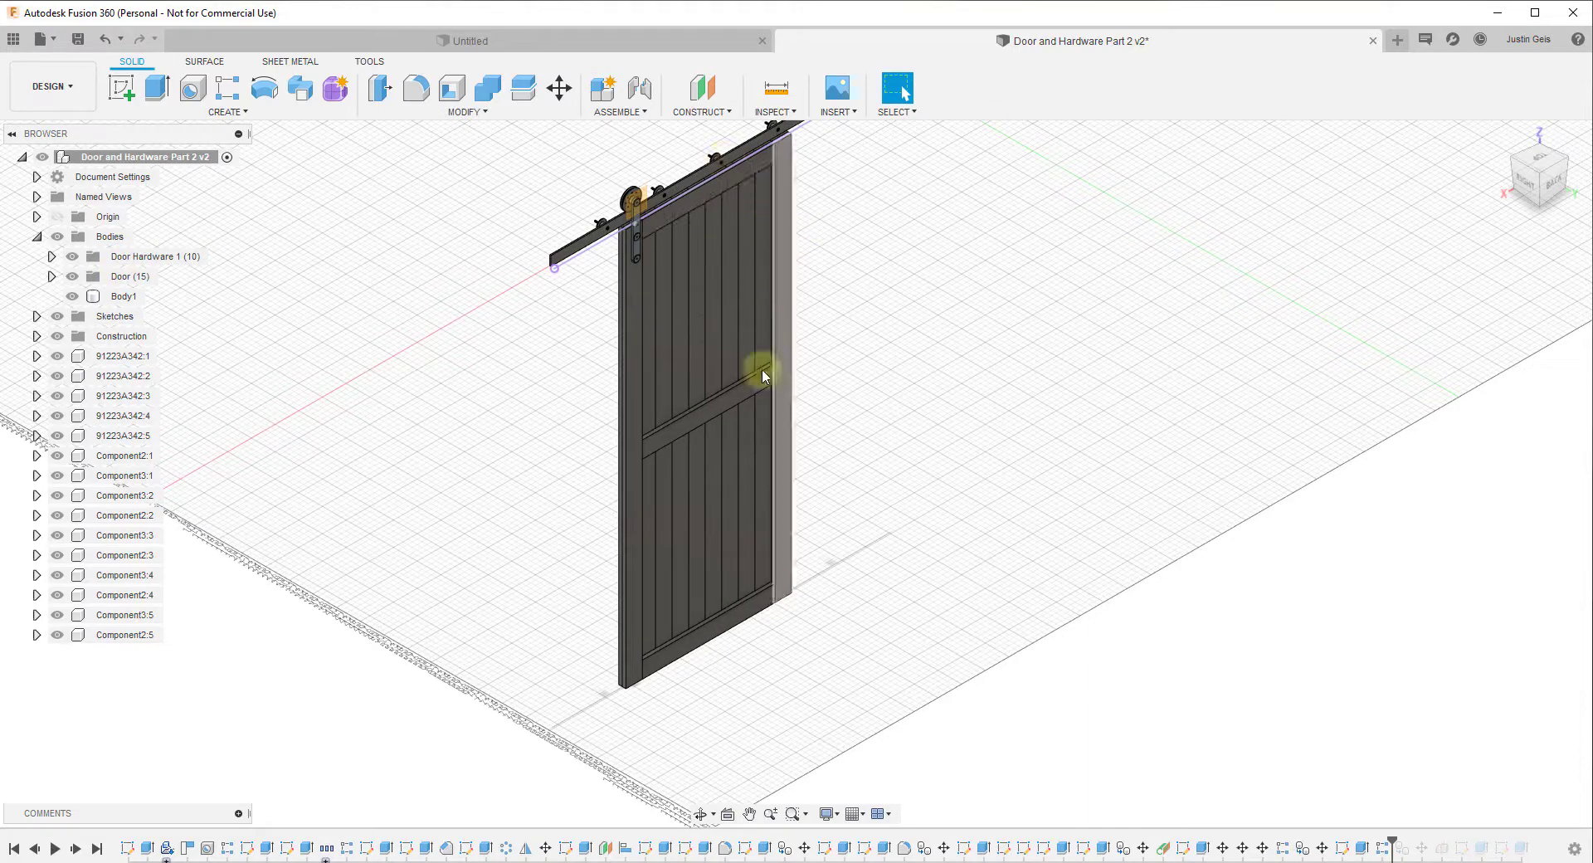
scroll(739, 332, "down", 2)
scroll(656, 382, "up", 3)
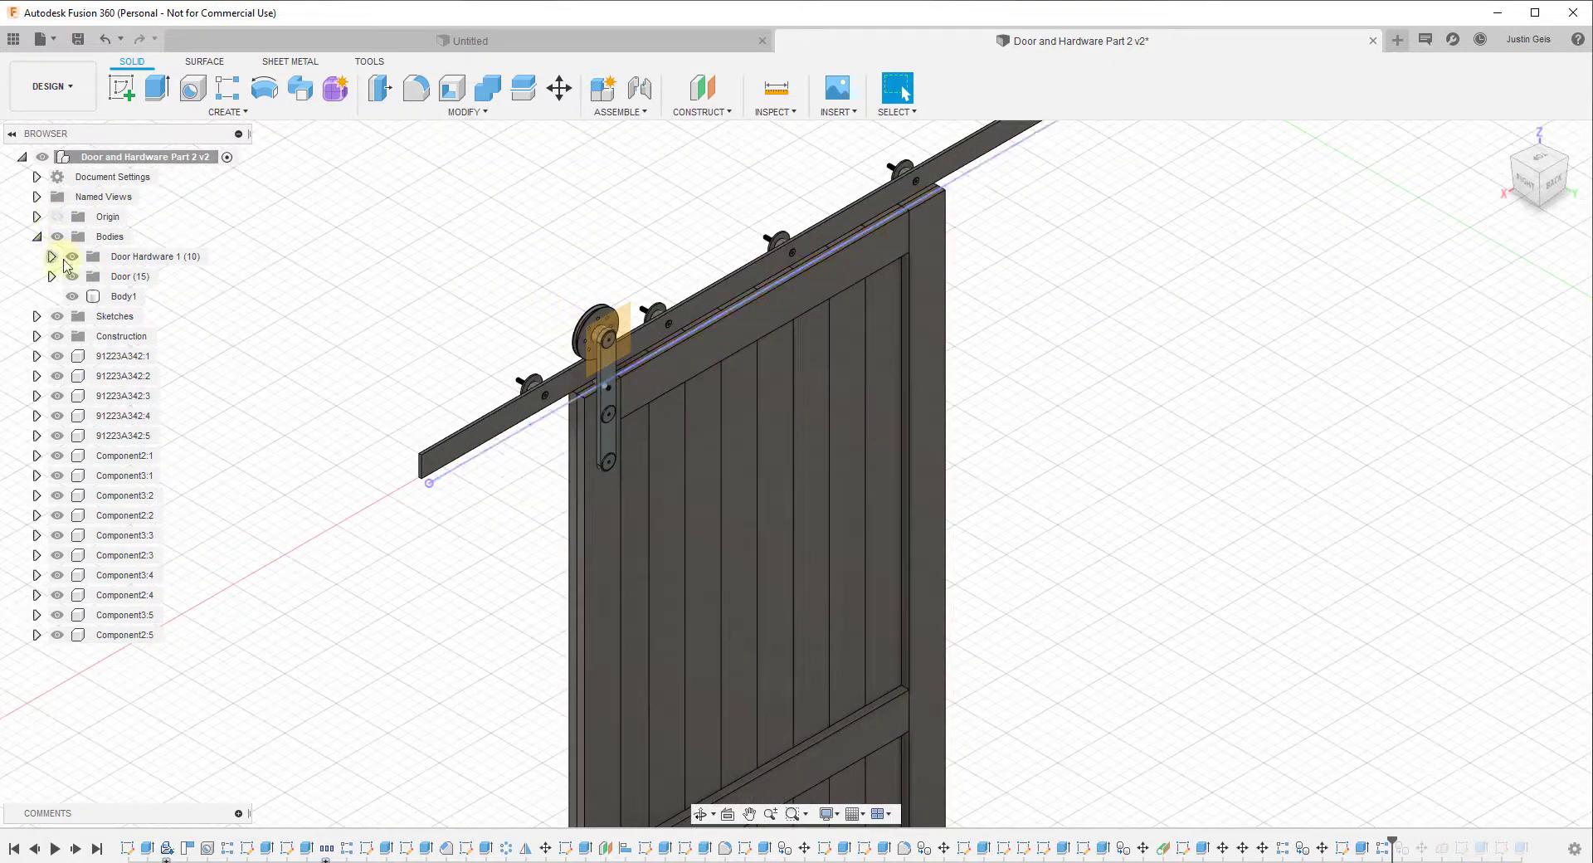
left_click(116, 257)
middle_click_drag(1050, 410, 699, 548, "shift")
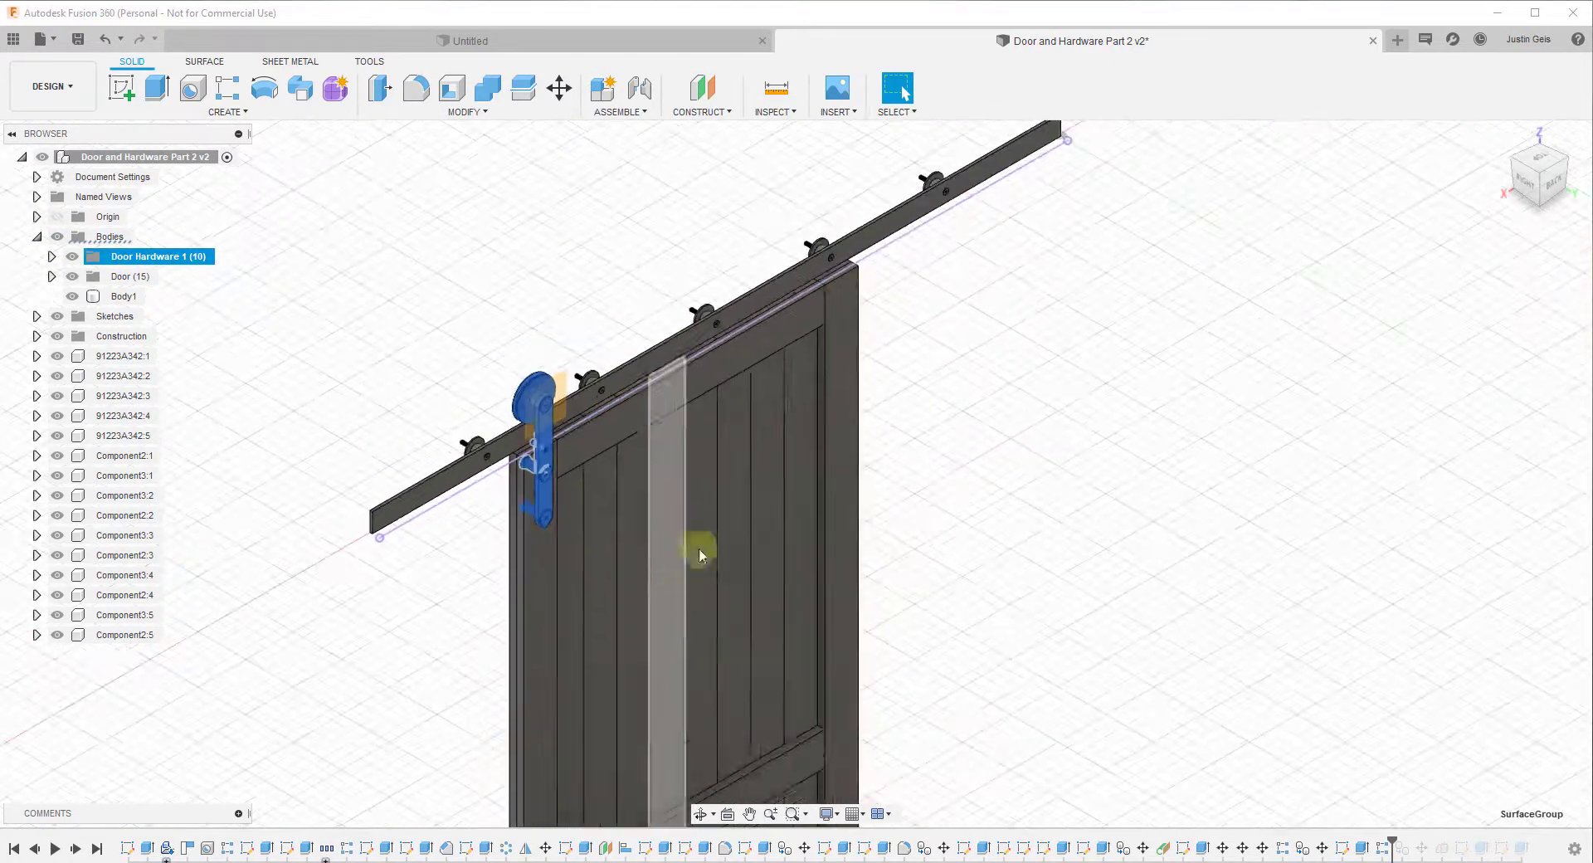
middle_click_drag(758, 476, 700, 465, "shift")
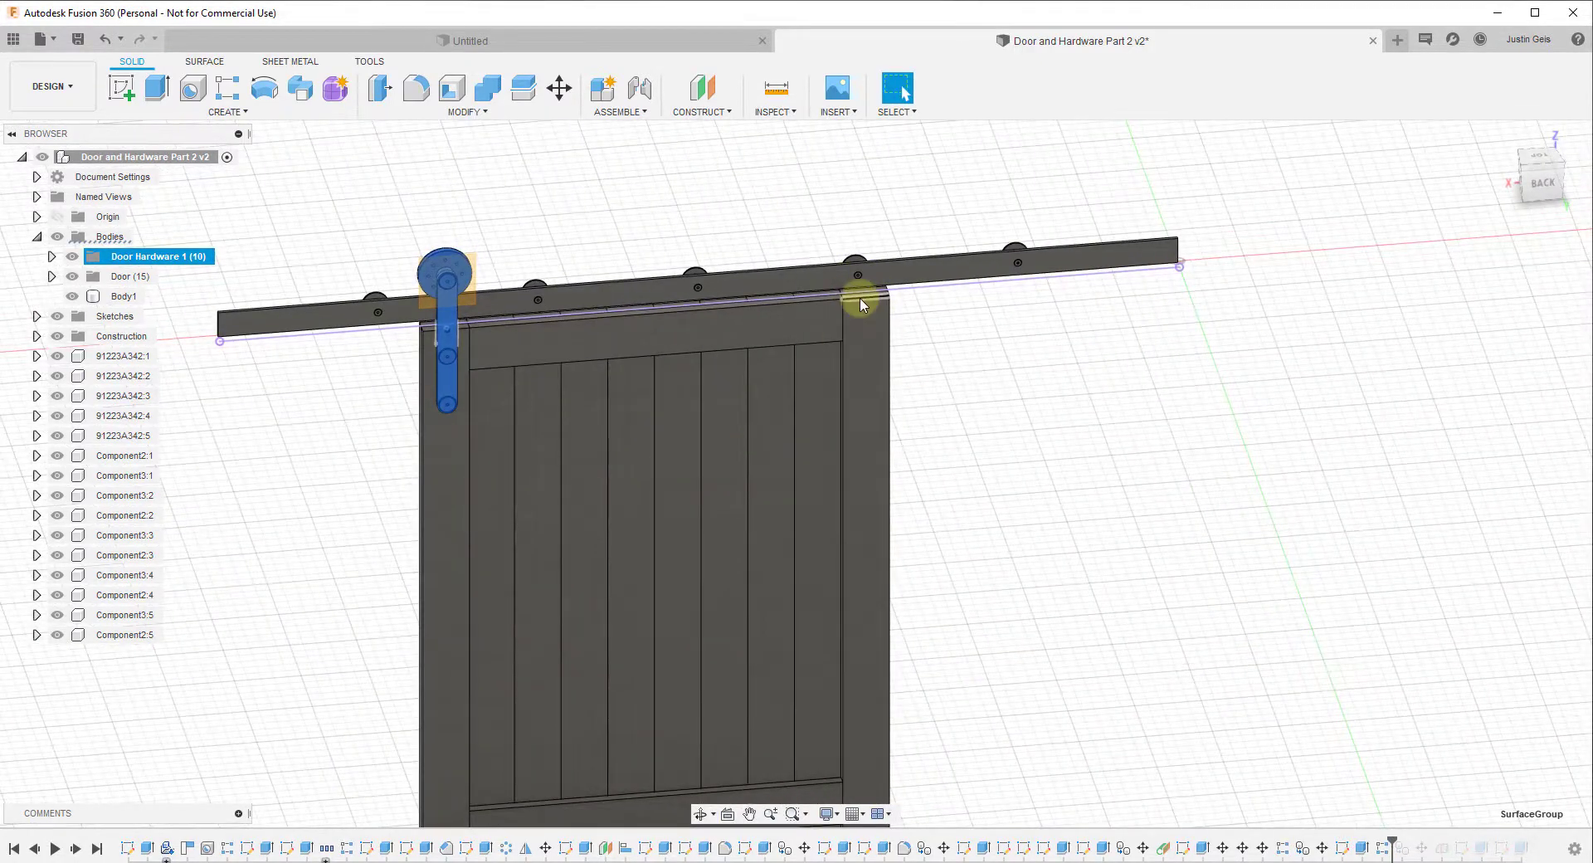
left_click(179, 258)
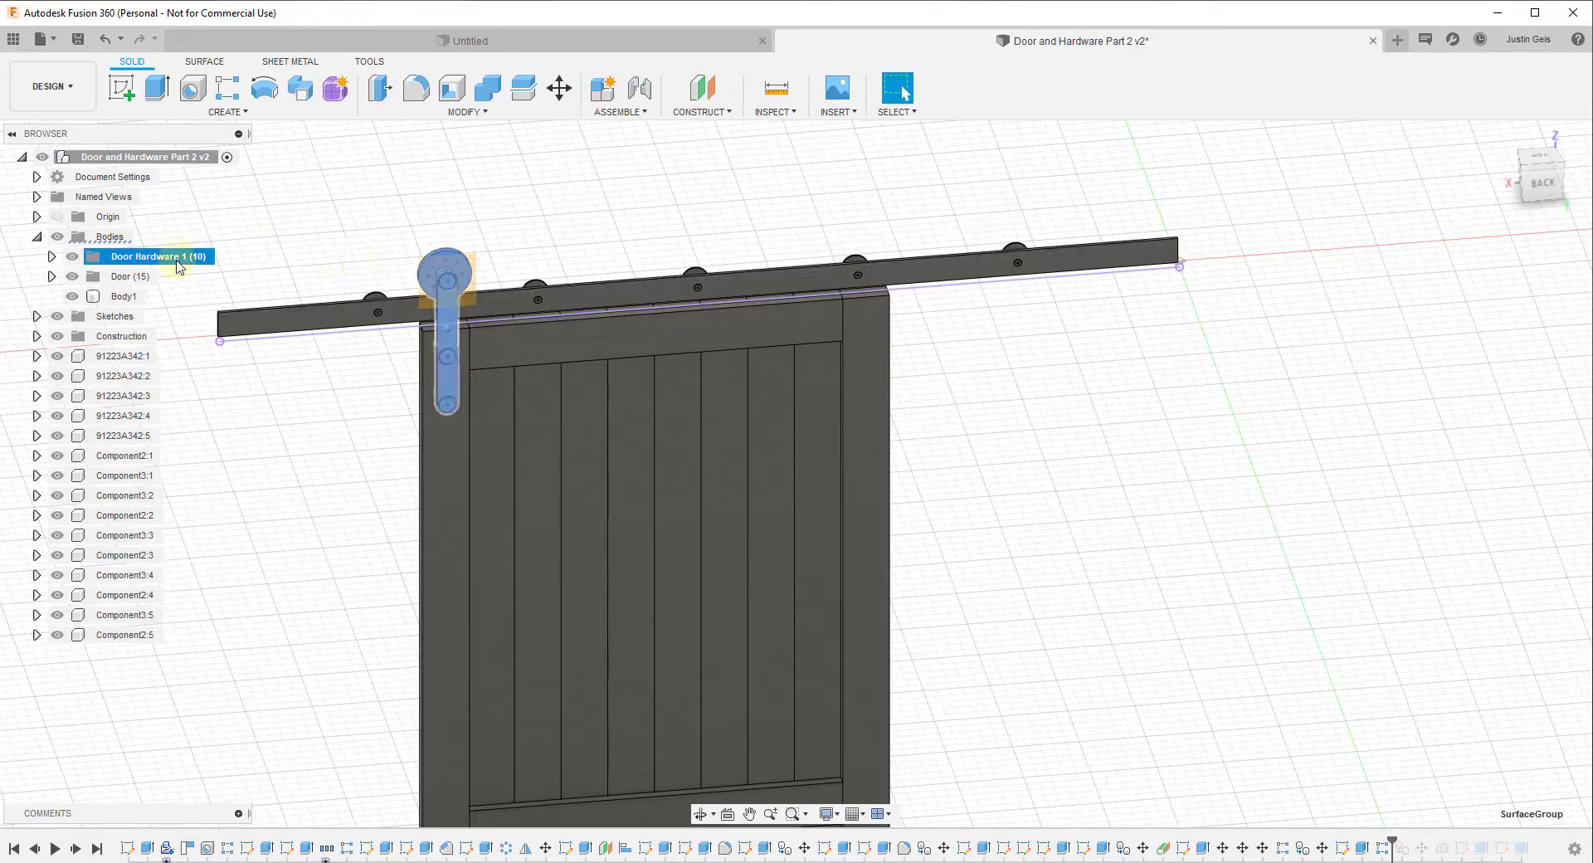
left_click(559, 88)
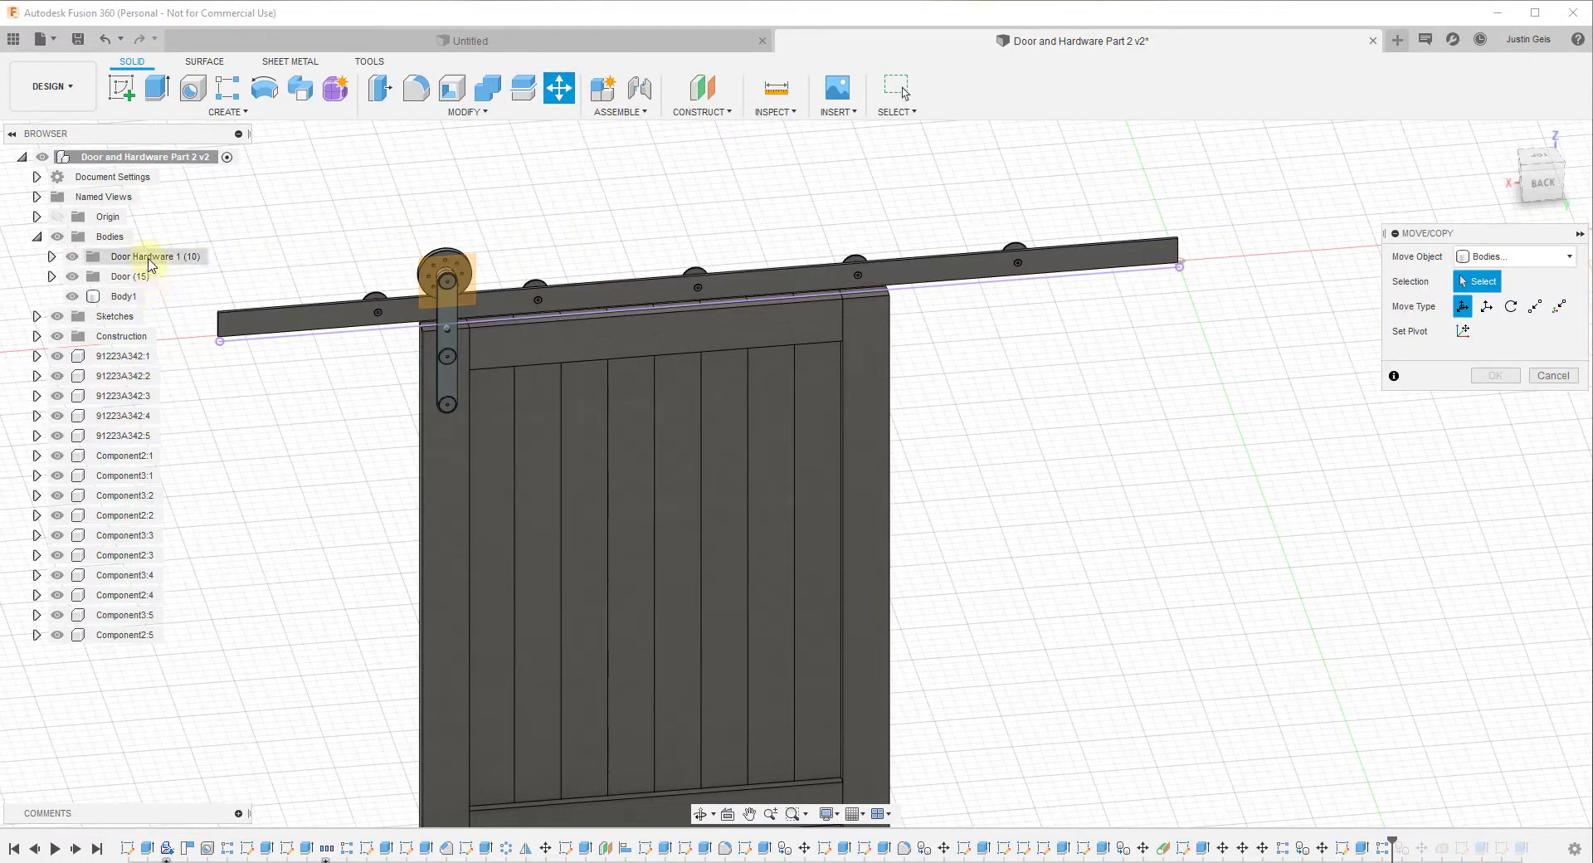
left_click(51, 257)
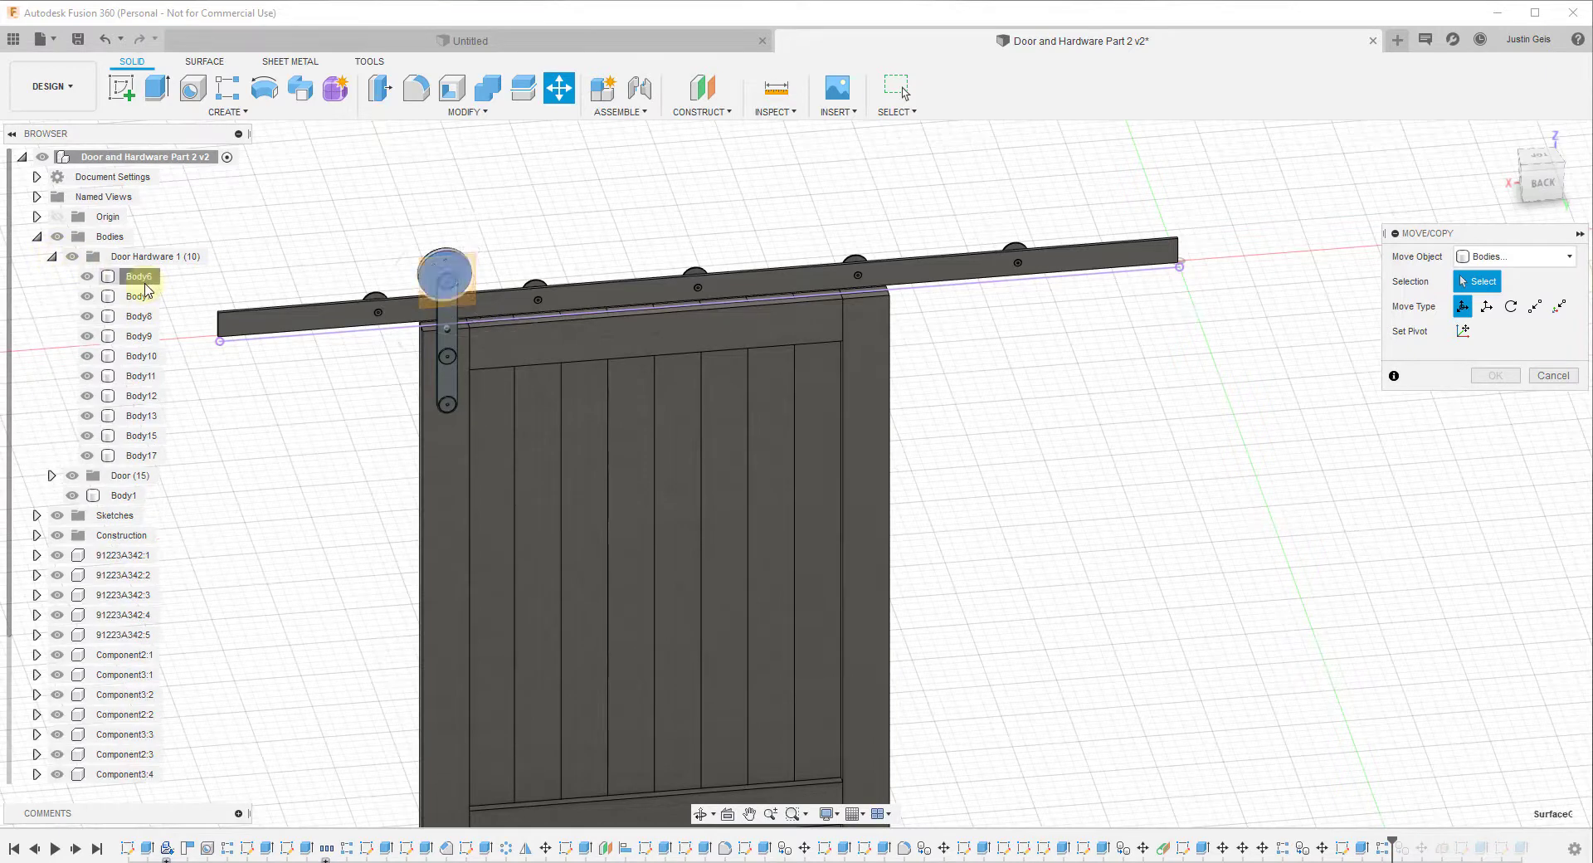
left_click(140, 276)
left_click(142, 455, "shift")
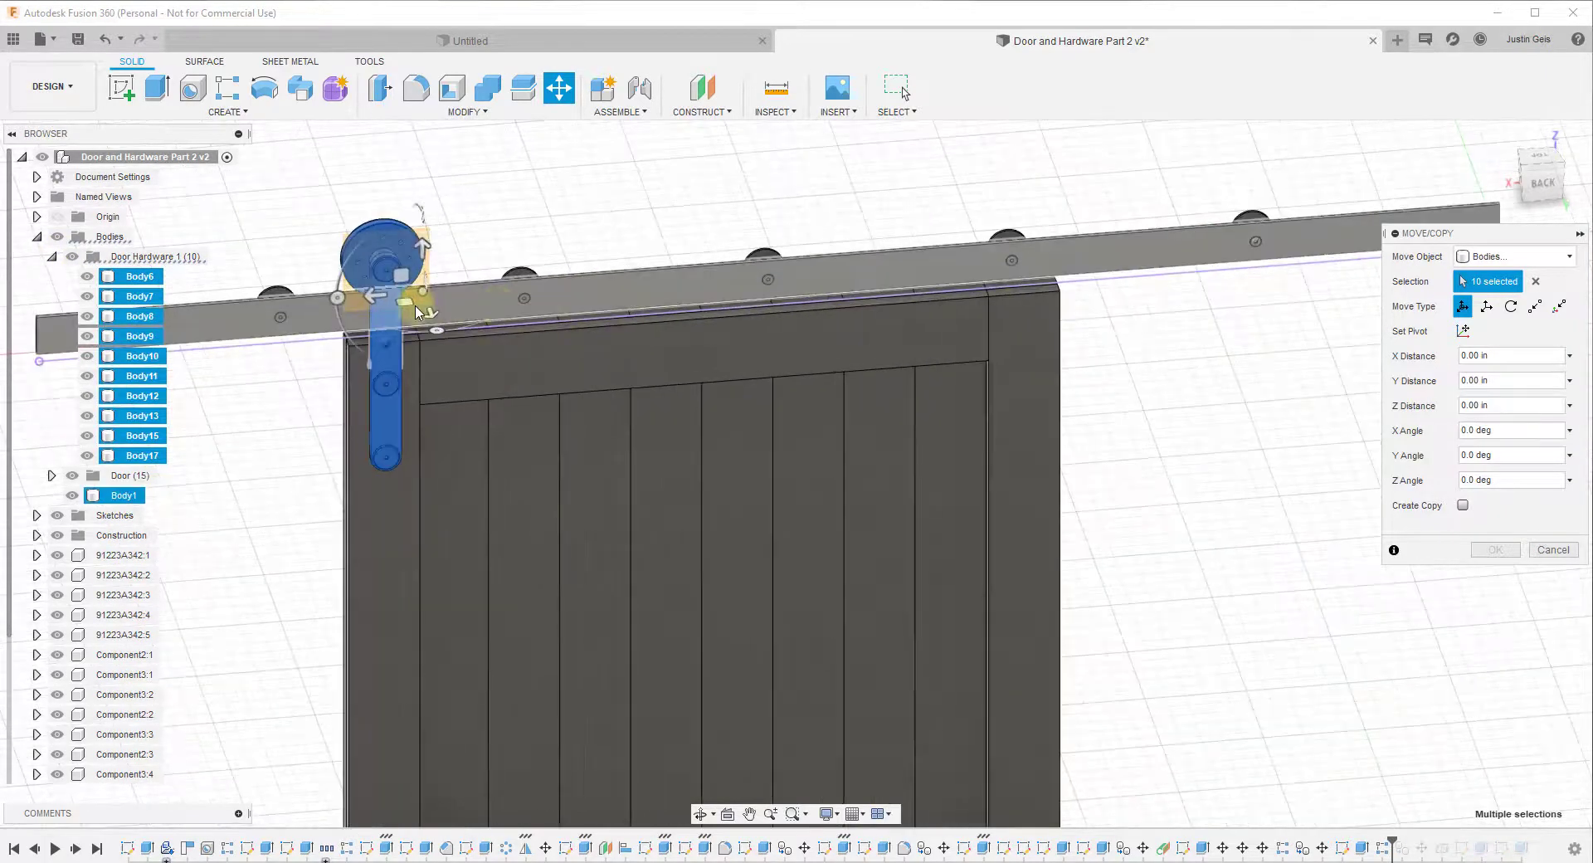
scroll(373, 295, "up", 3)
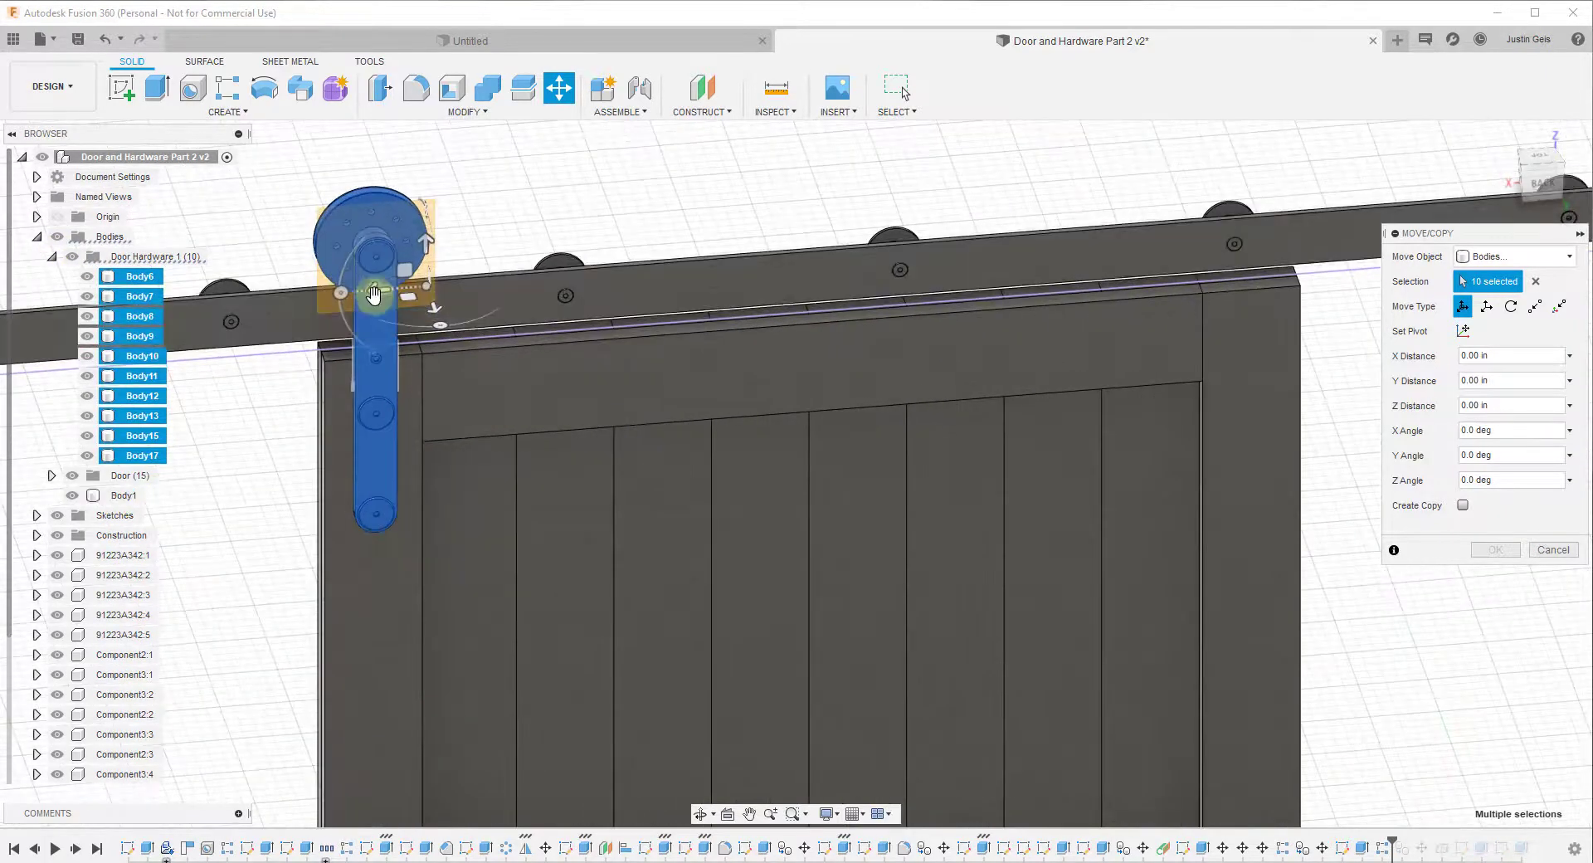
Create a copy of the hanger bodies offset -31.5 in along X, onto the opposite outer board.
left_click(1463, 506)
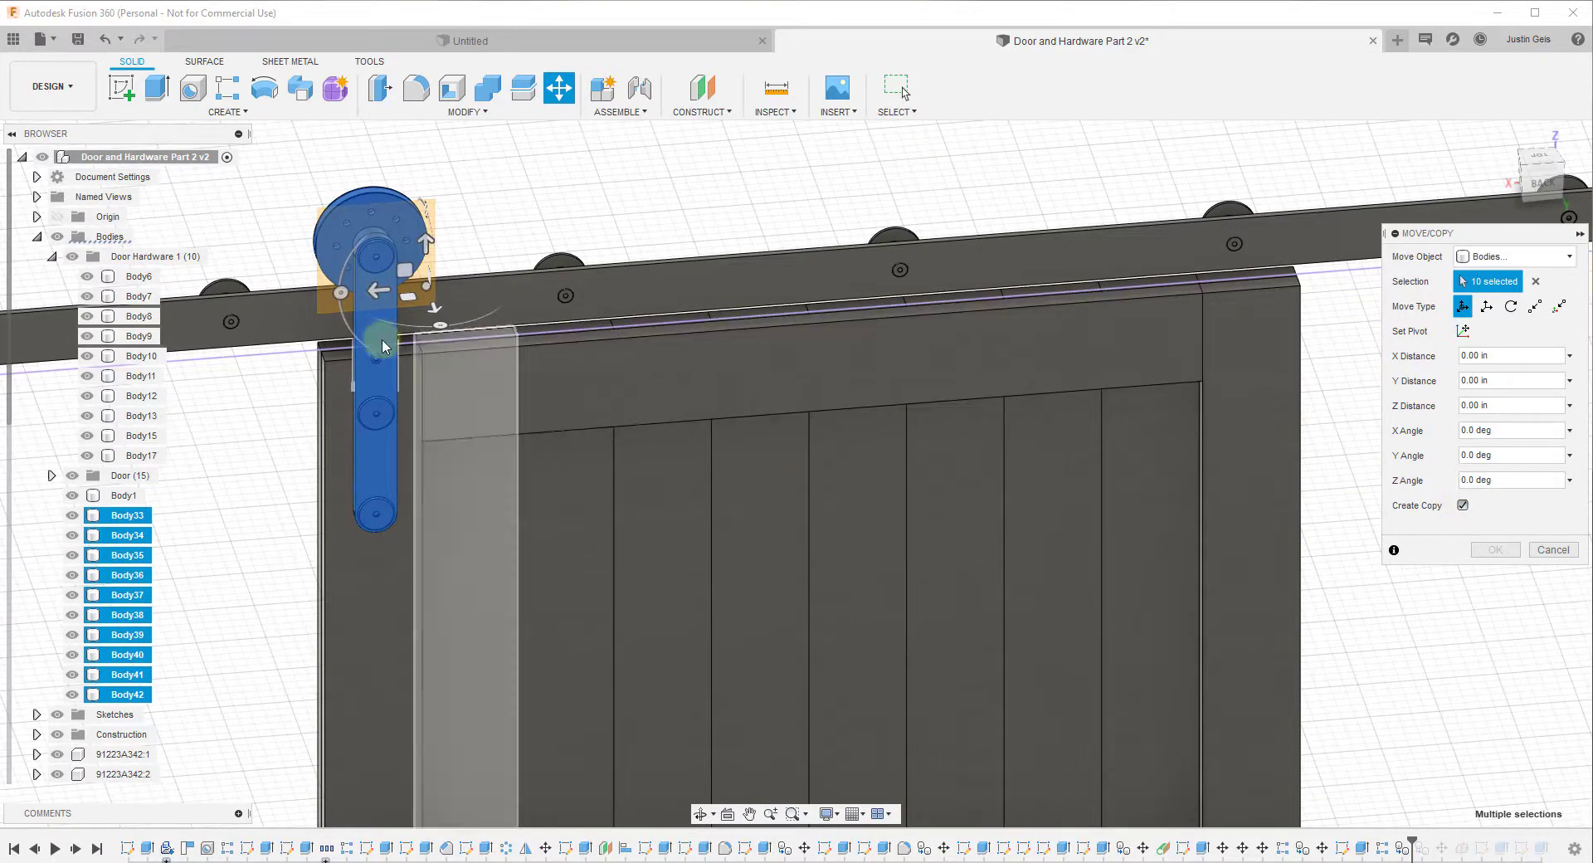
scroll(587, 255, "down", 2)
scroll(295, 322, "up", 3)
left_click_drag(282, 325, 1110, 323)
middle_click_drag(1109, 323, 1096, 360, "shift")
scroll(1047, 357, "down", 5)
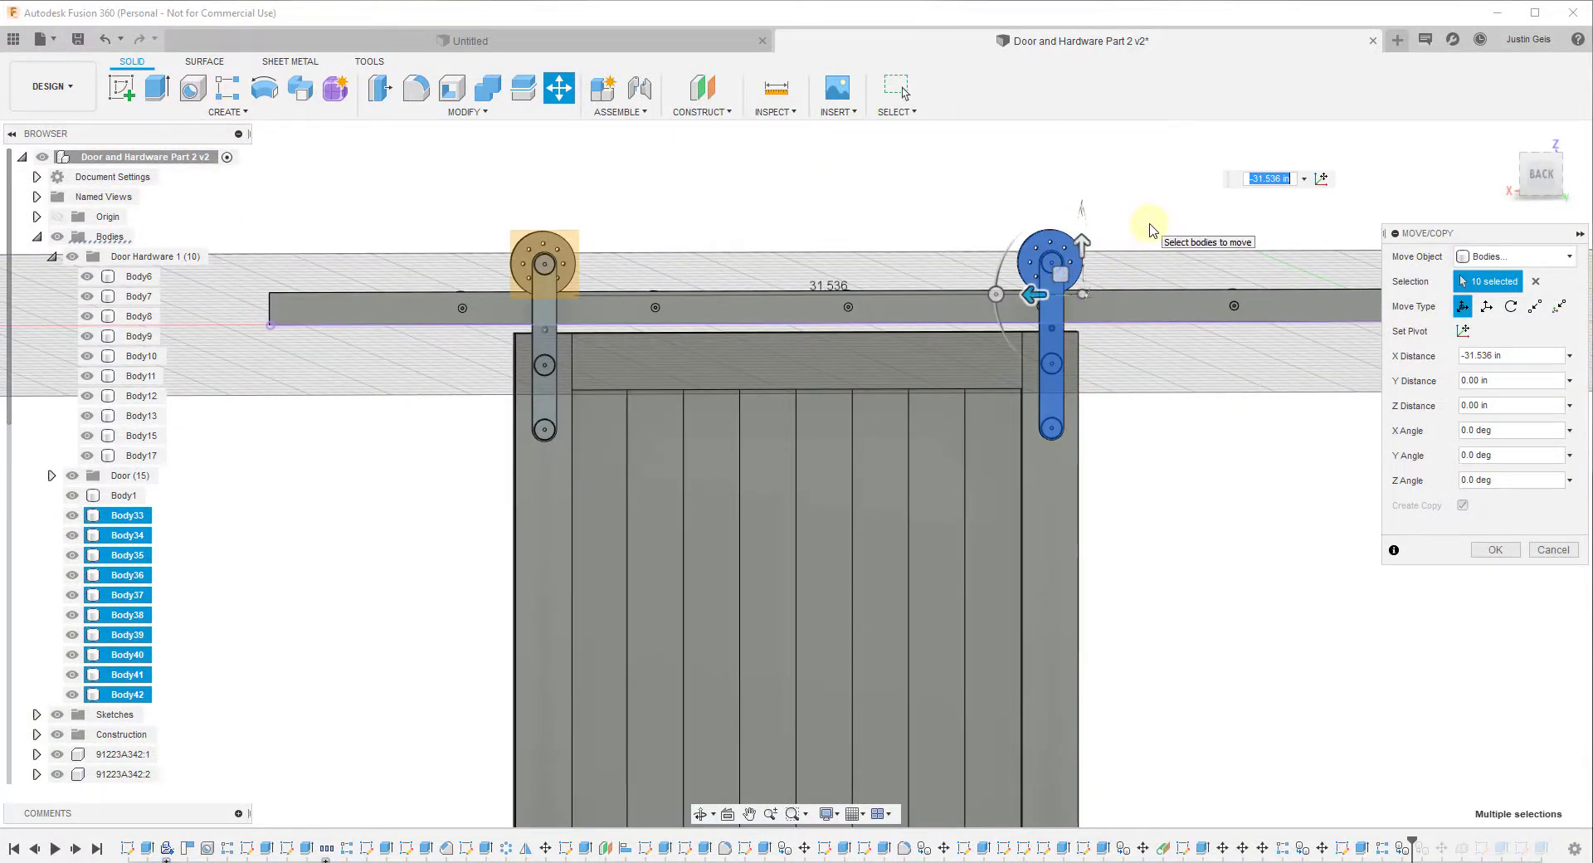
type("5")
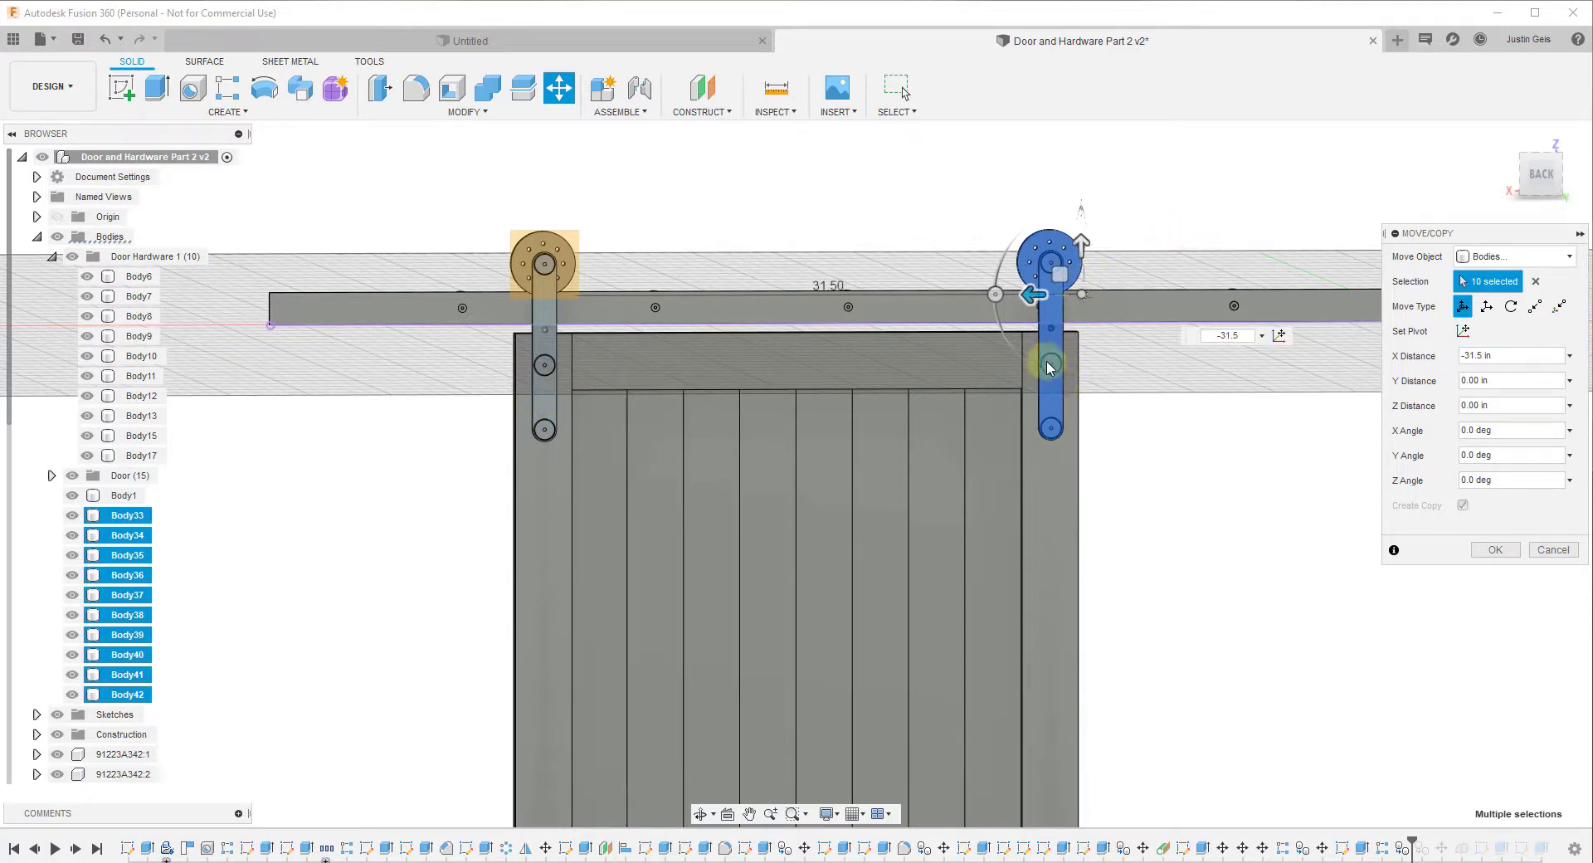
left_click(1494, 551)
key("shift+F6")
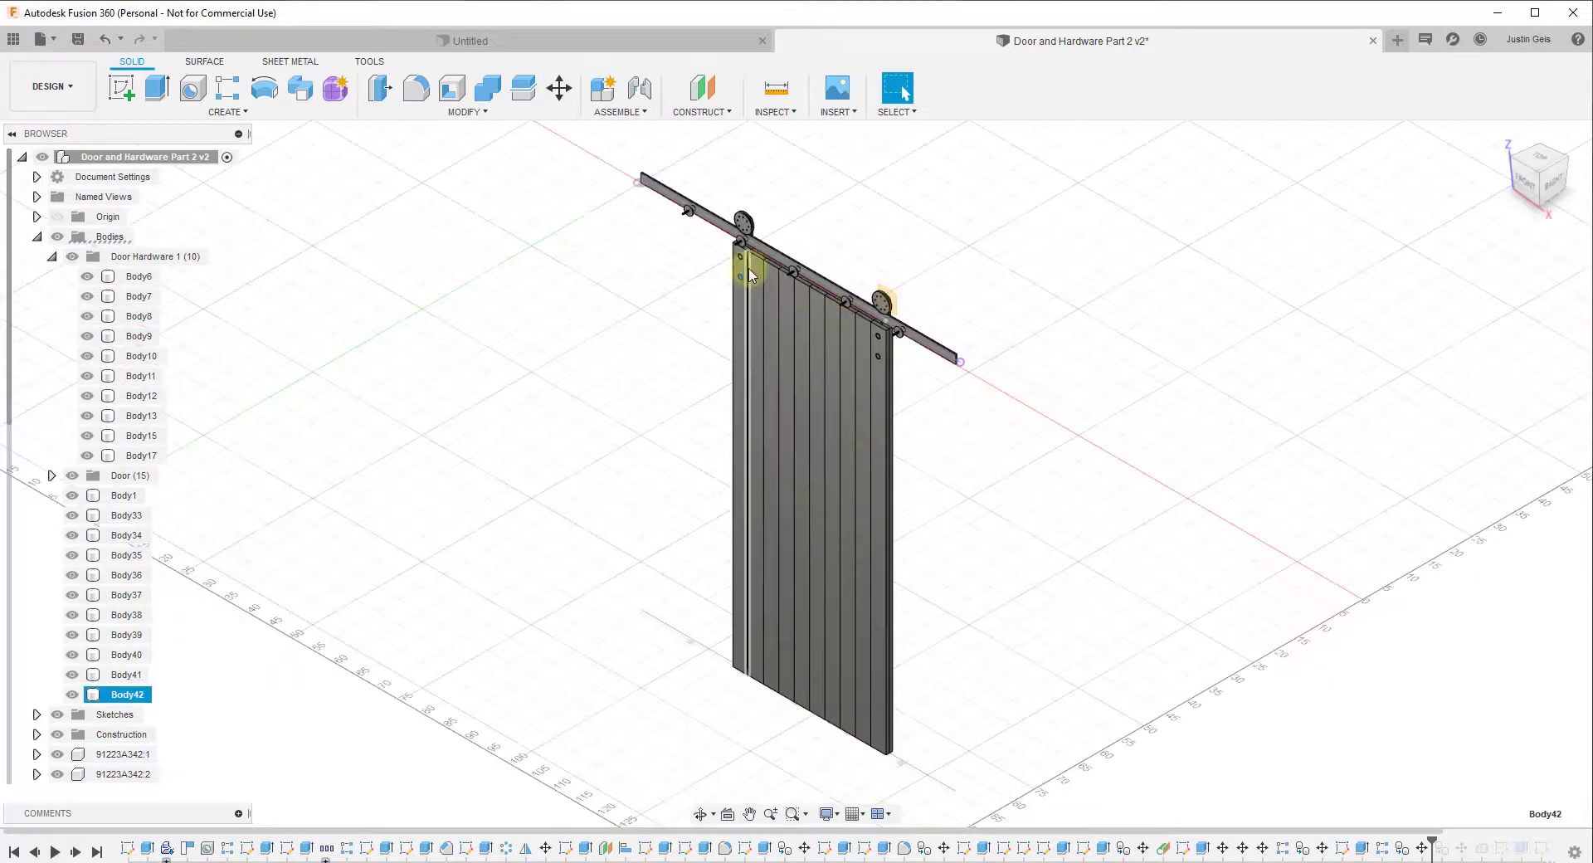
Examine the finished door from front and back, checking both hangers against the rail and the outer boards.
middle_click_drag(902, 374, 836, 342, "shift")
key("shift+F6")
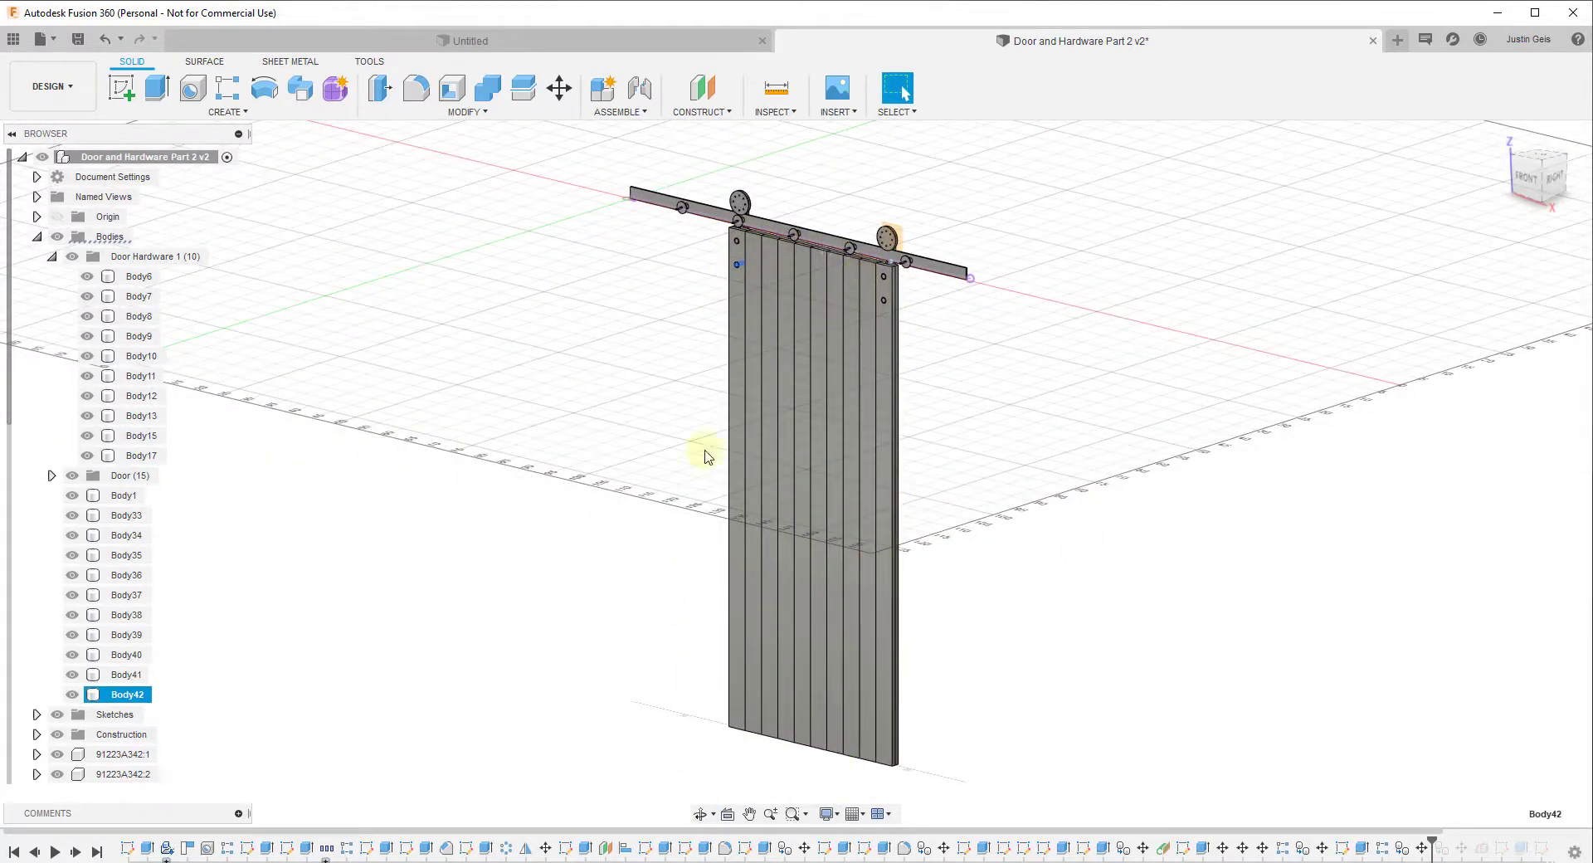
middle_click_drag(926, 404, 764, 366, "shift")
scroll(764, 366, "up", 5)
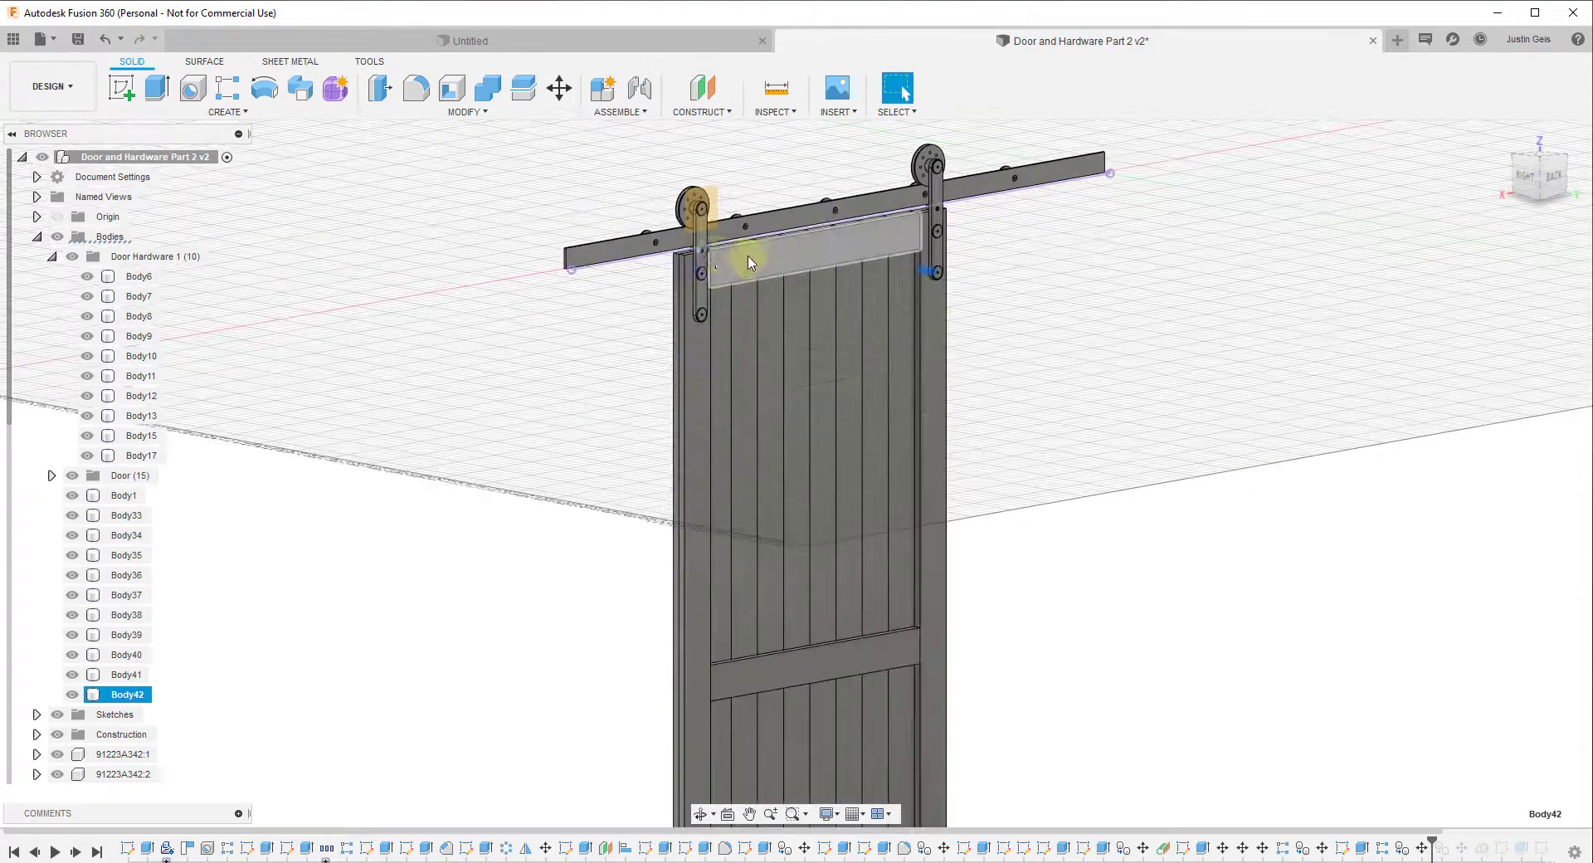
scroll(1007, 235, "down", 5)
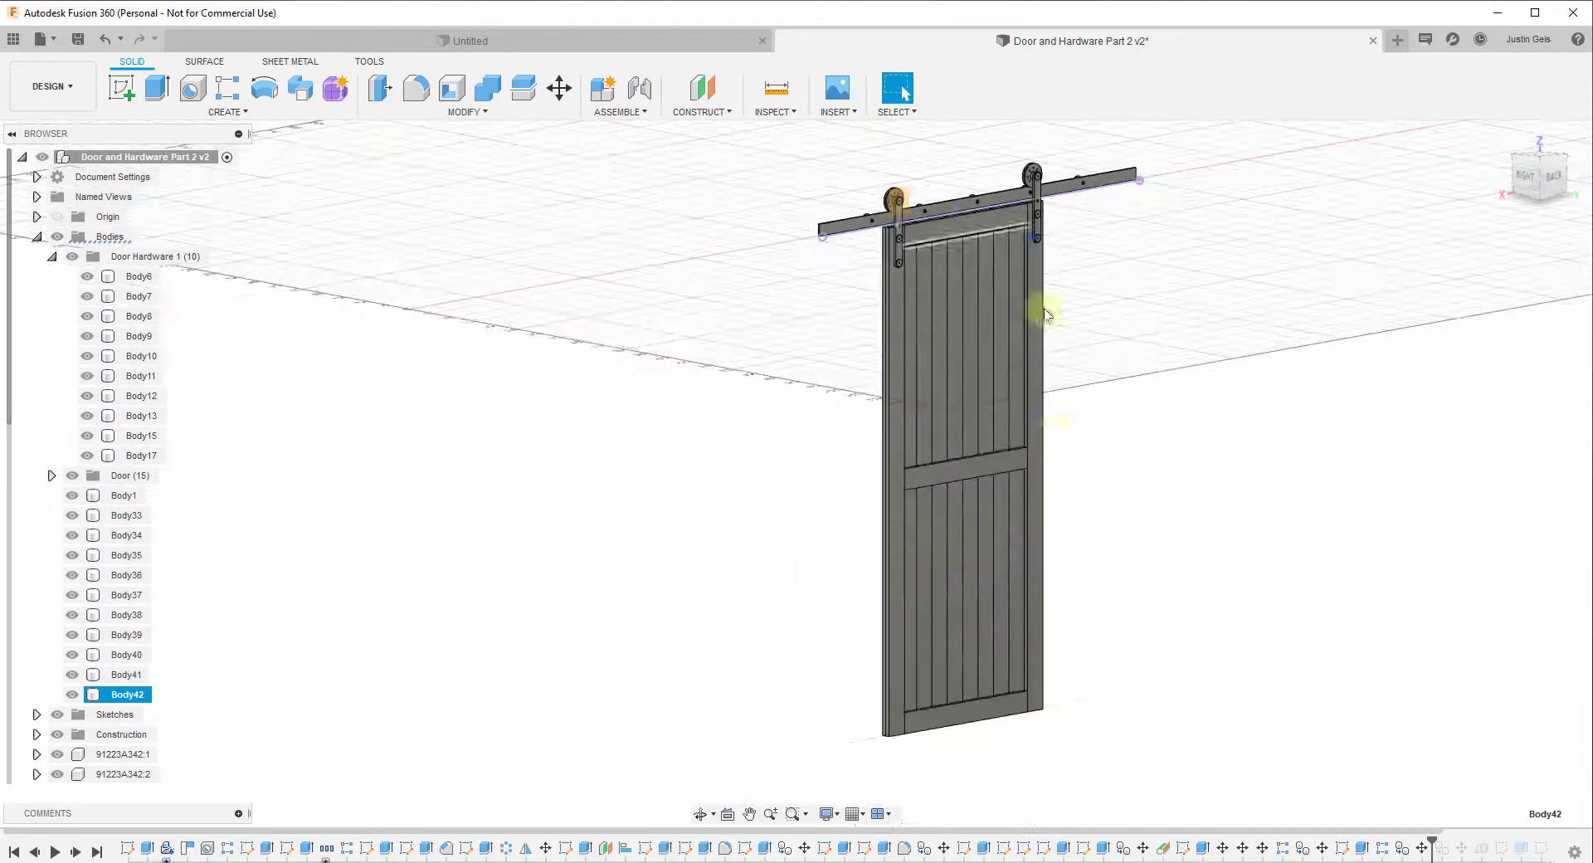
scroll(916, 185, "down", 1)
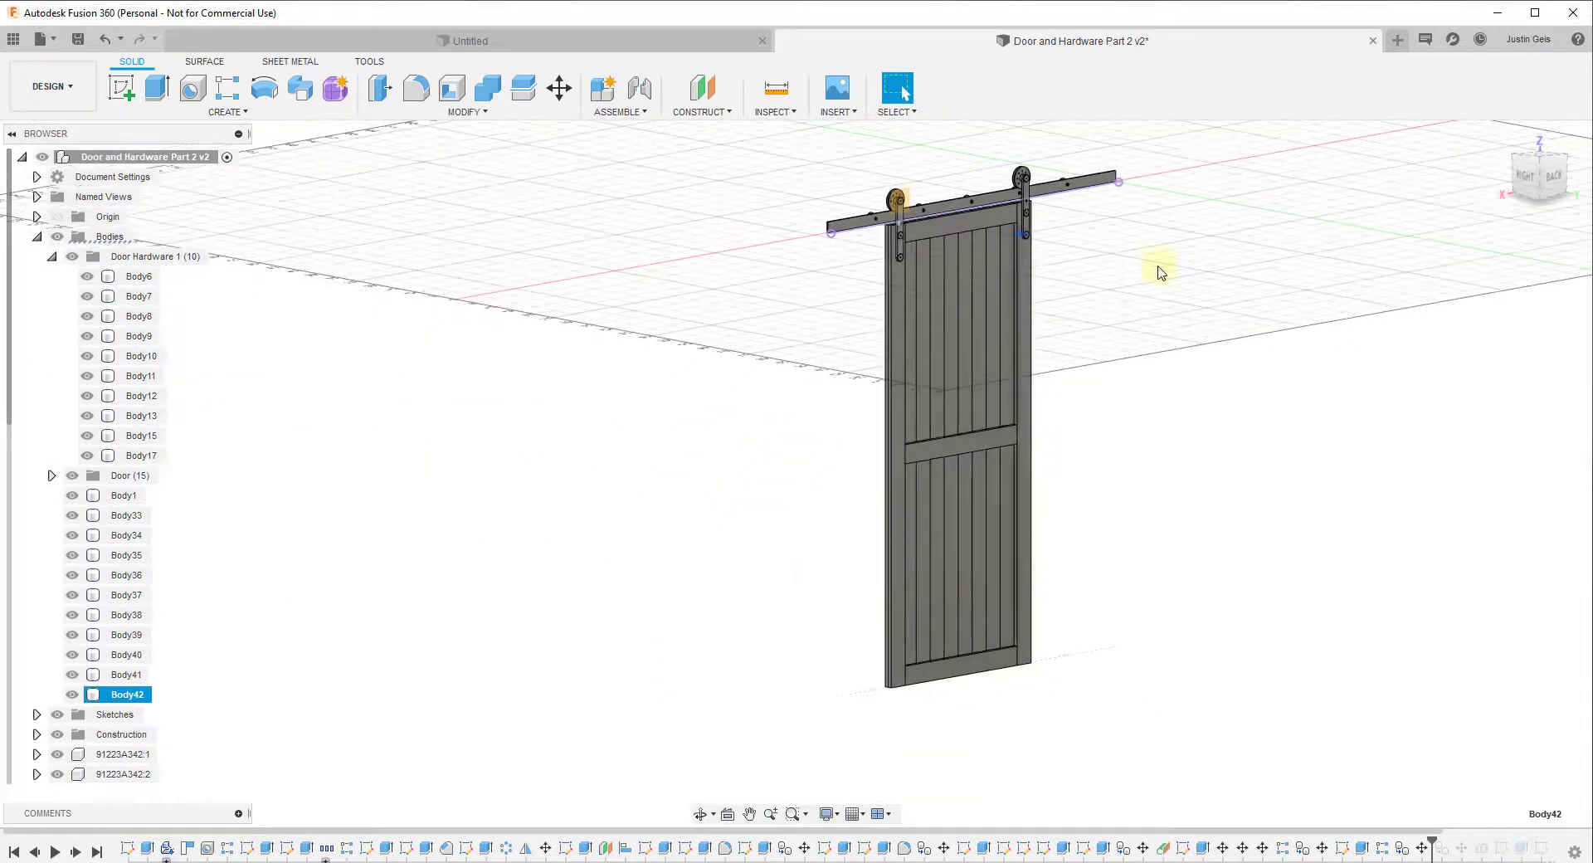
left_click(1541, 163)
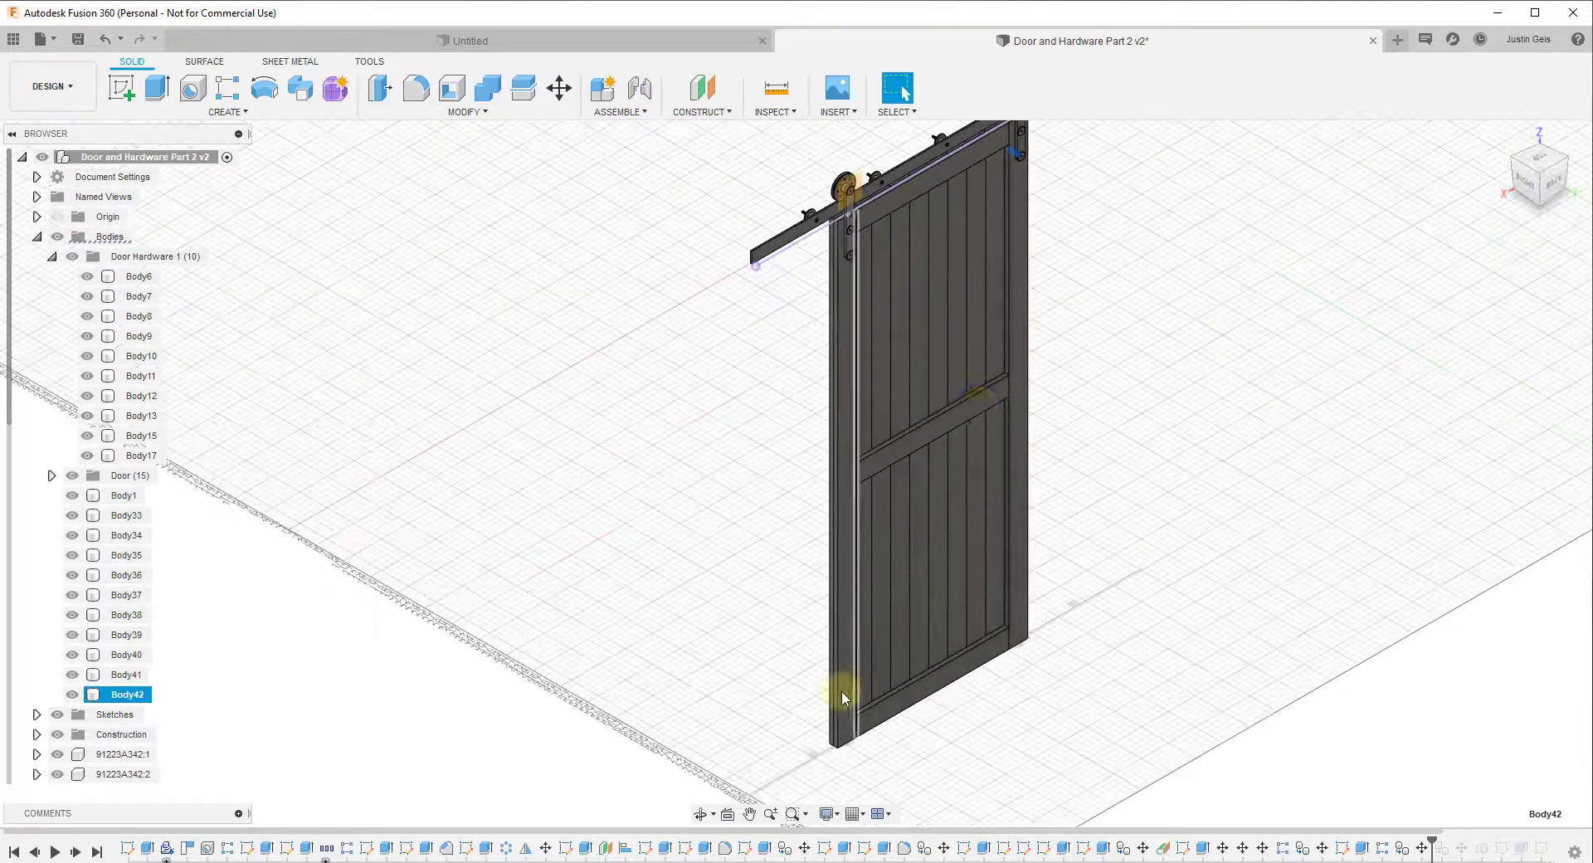
scroll(942, 338, "up", 5)
scroll(914, 355, "down", 1)
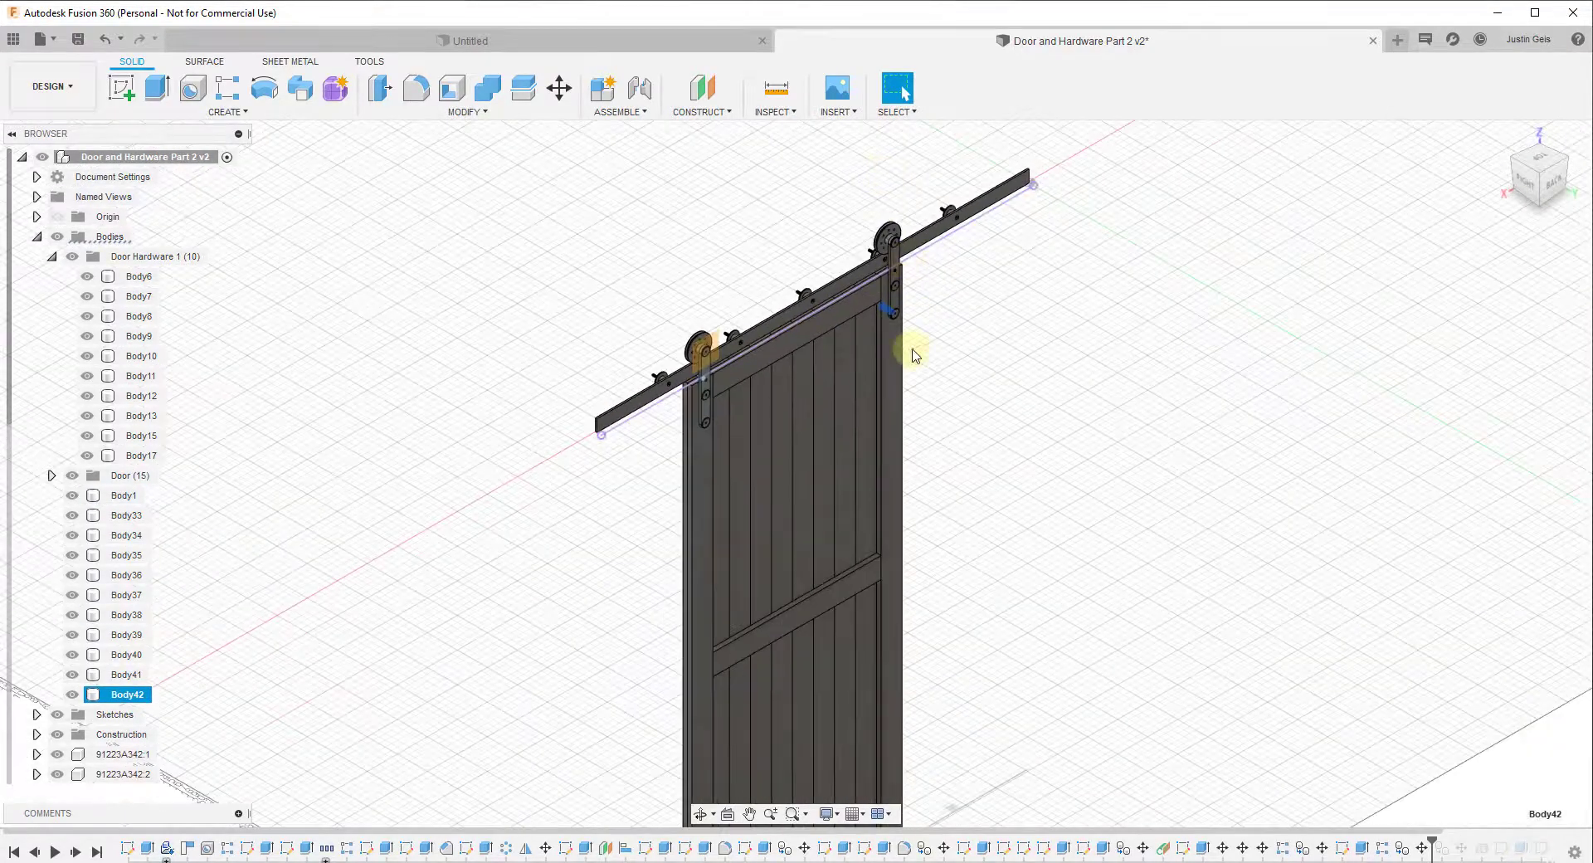
scroll(905, 415, "down", 1)
scroll(824, 401, "up", 4)
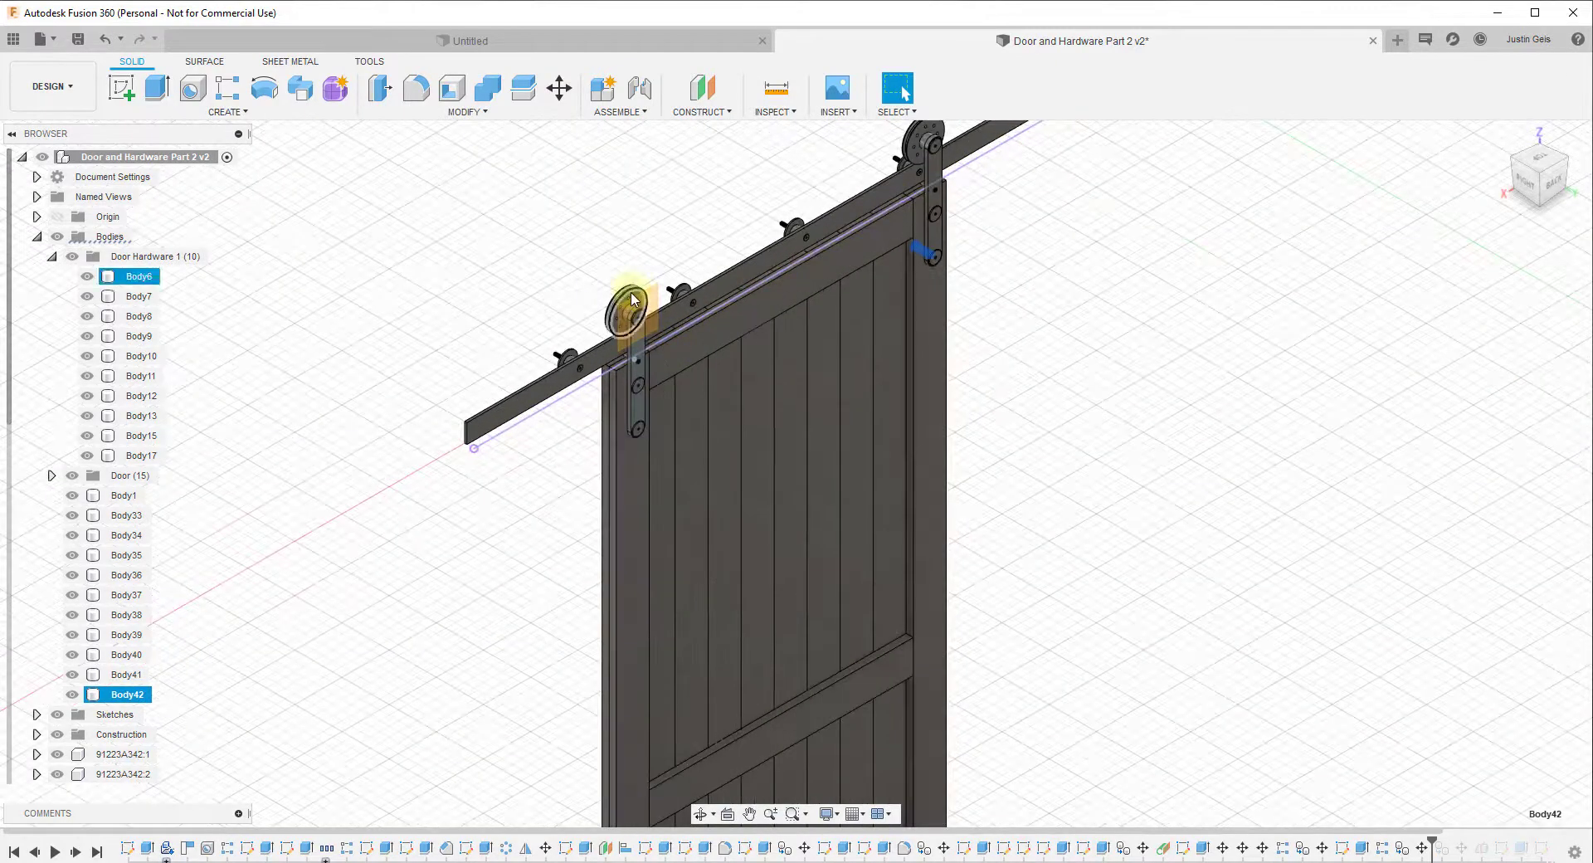
scroll(569, 395, "down", 5)
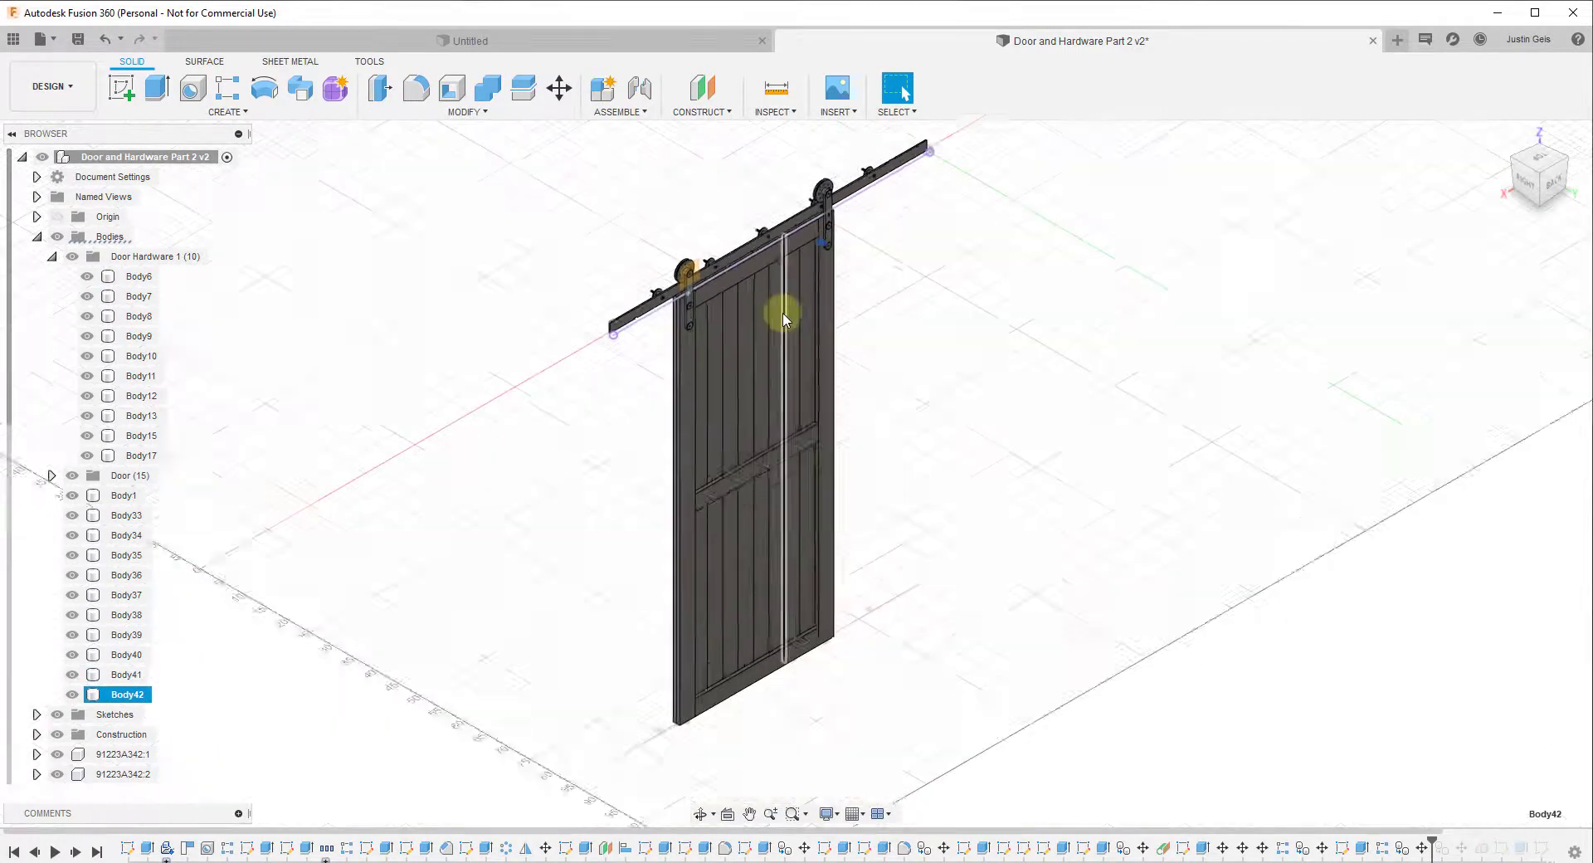